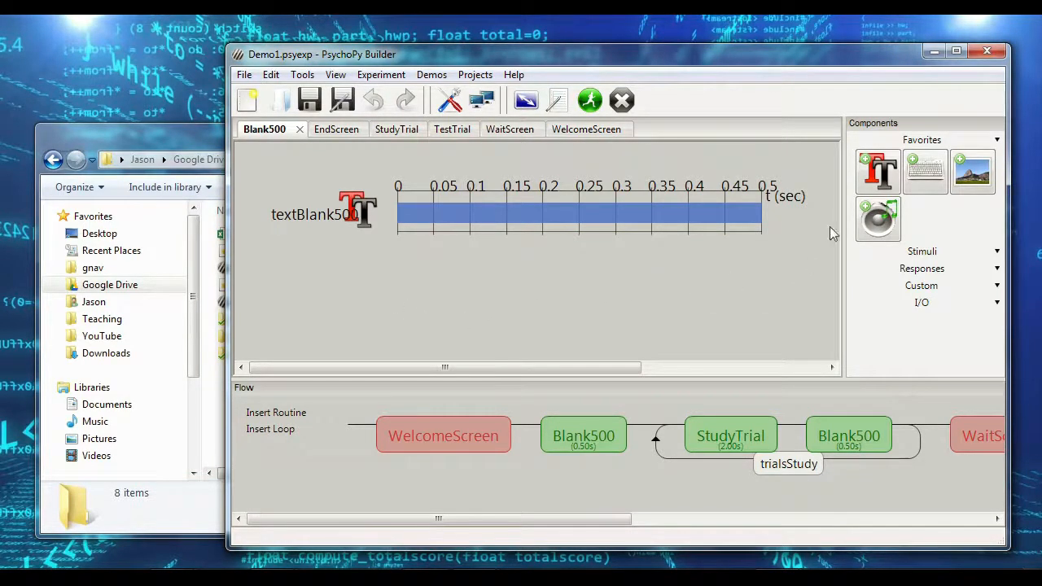
Step: Look over the experiment flow, switch to the PsychoPy Demo folder window, and open the first panorama in the images folder
{"action": "left_click_drag", "start_coordinate": [540, 519], "coordinate": [893, 516]}
{"action": "left_click", "coordinate": [196, 136]}
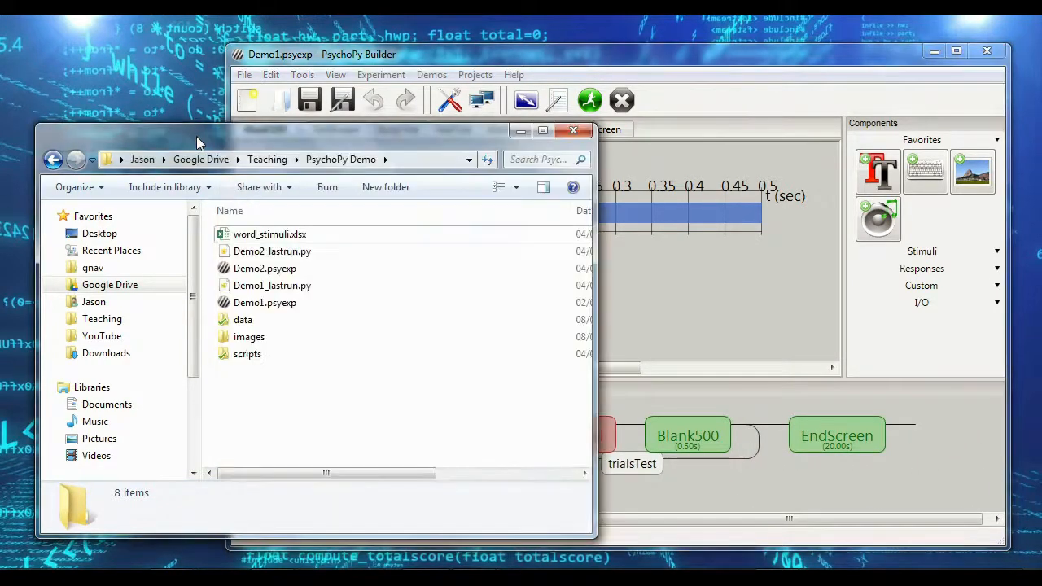
{"action": "double_click", "coordinate": [290, 338]}
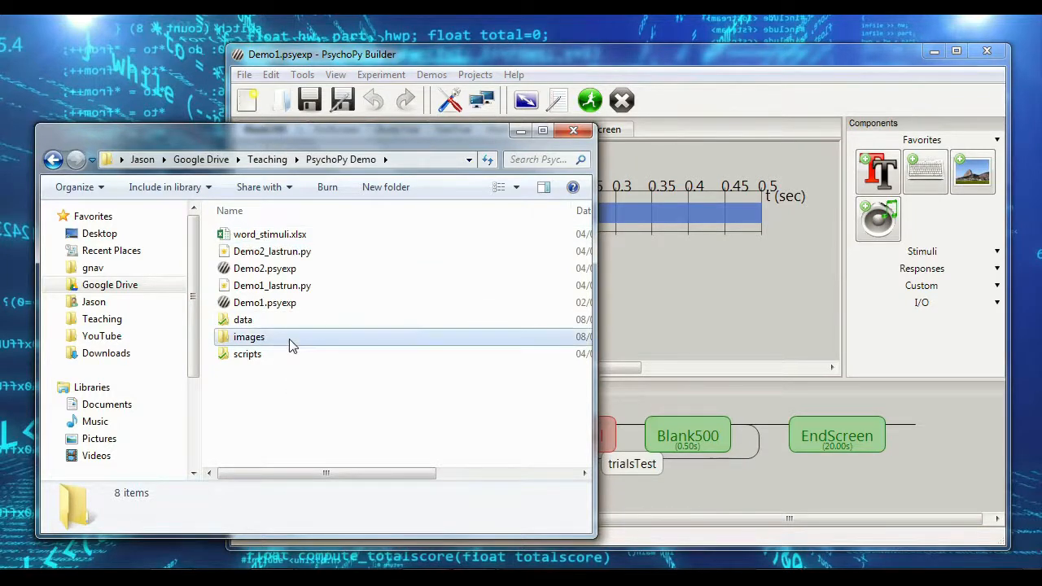
{"action": "left_click", "coordinate": [259, 214]}
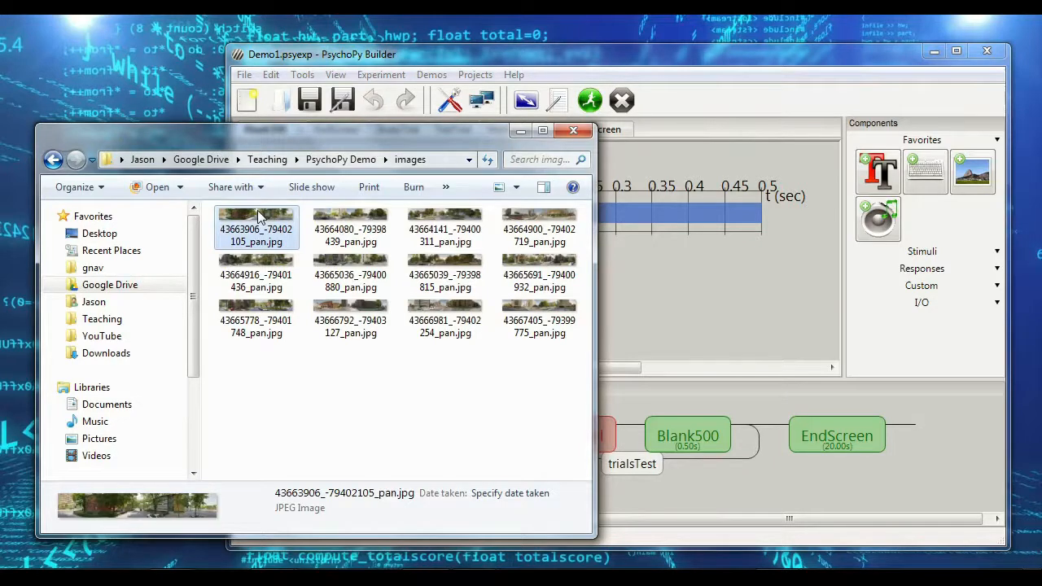
{"action": "double_click", "coordinate": [259, 214]}
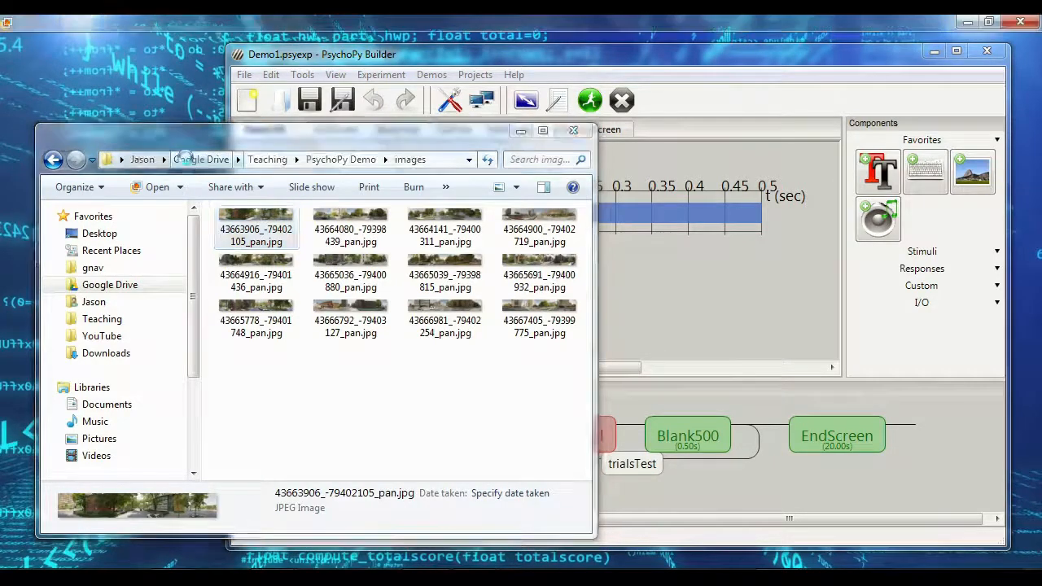
Step: Browse through the remaining street panoramas in the images folder up to the last one and close the photo viewer
{"action": "key", "text": "Right"}
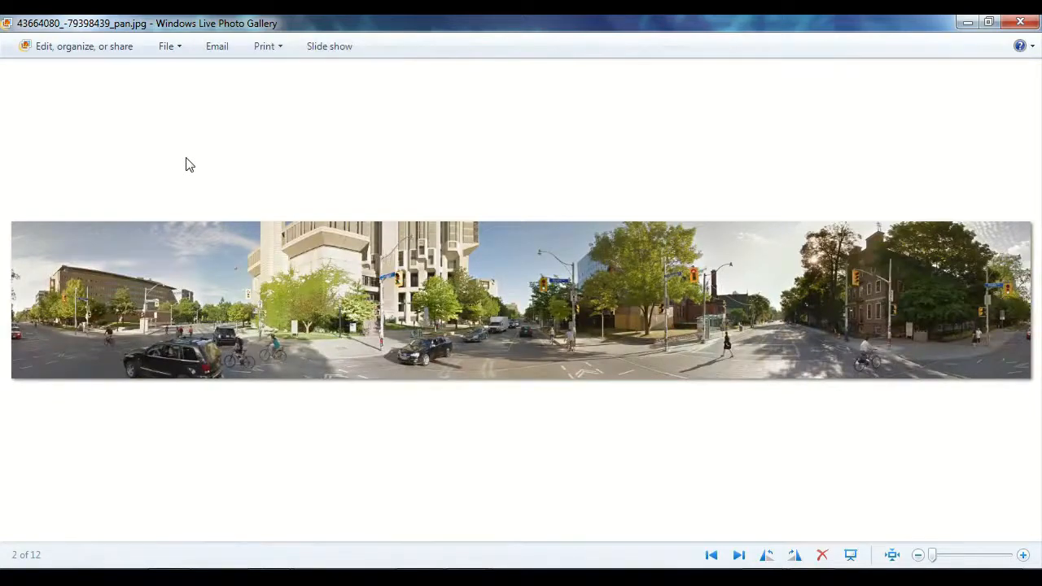
{"action": "key", "text": "Right"}
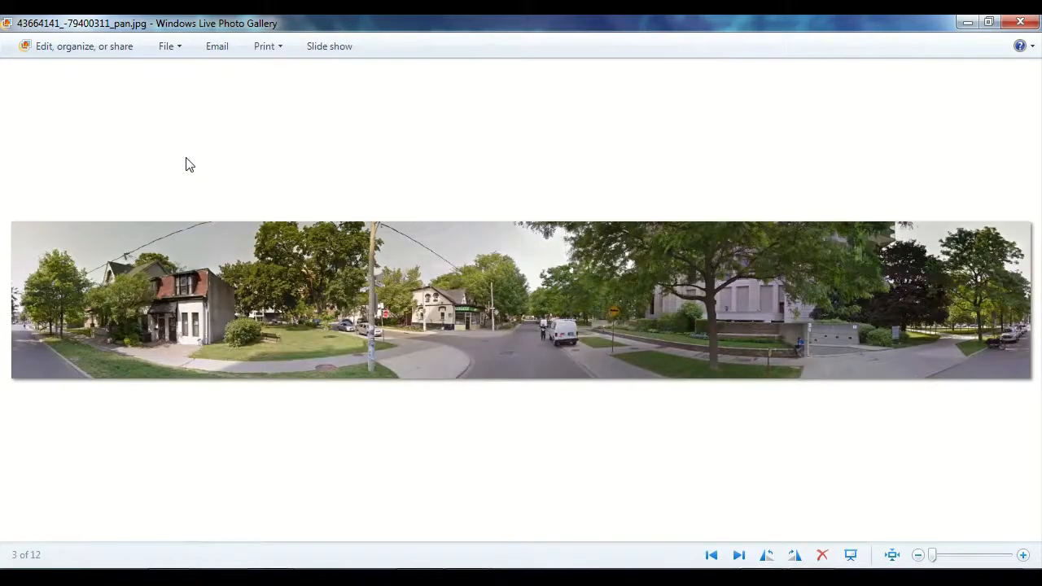
{"action": "key", "text": "Right"}
{"action": "key", "text": "Right"}
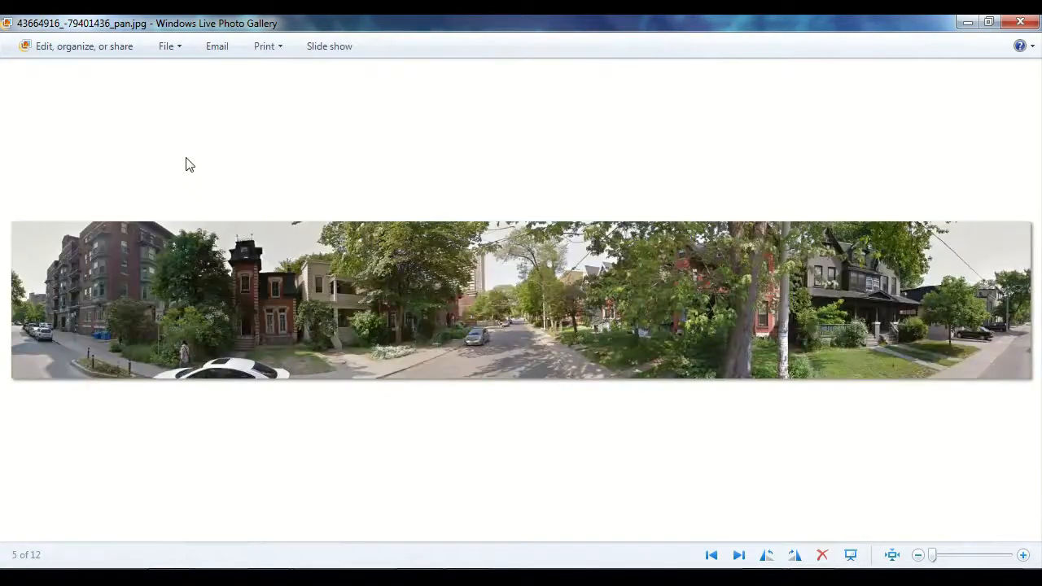
{"action": "key", "text": "Right"}
{"action": "key", "text": "Right"}
{"action": "key", "text": "Right"}
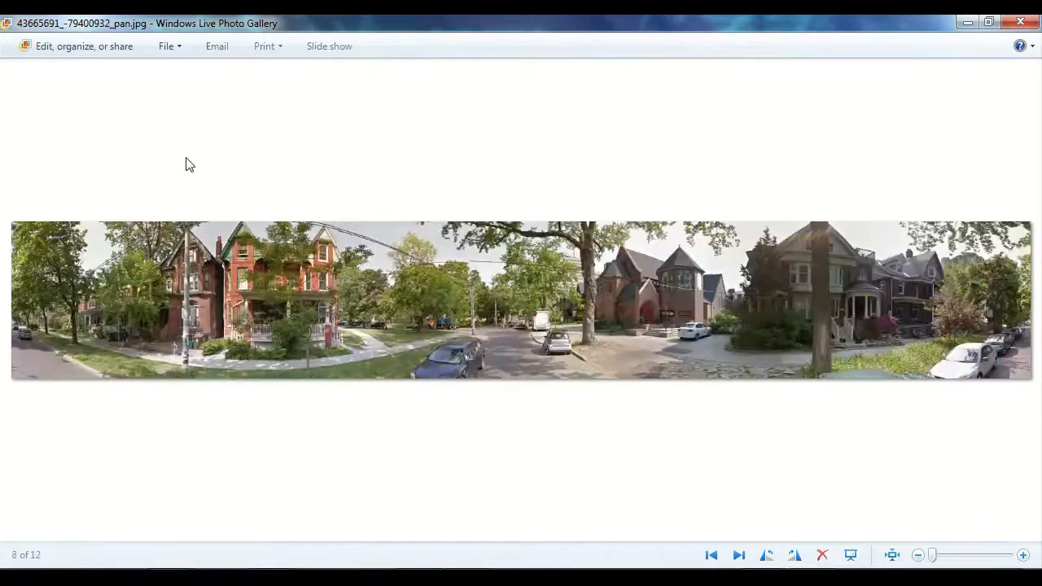
{"action": "key", "text": "Right"}
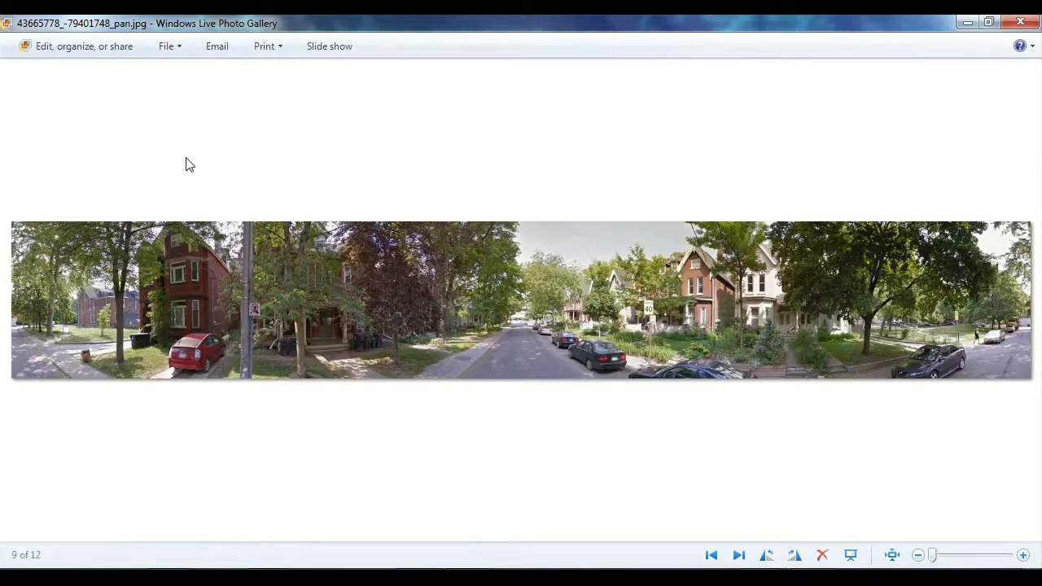
{"action": "key", "text": "Right"}
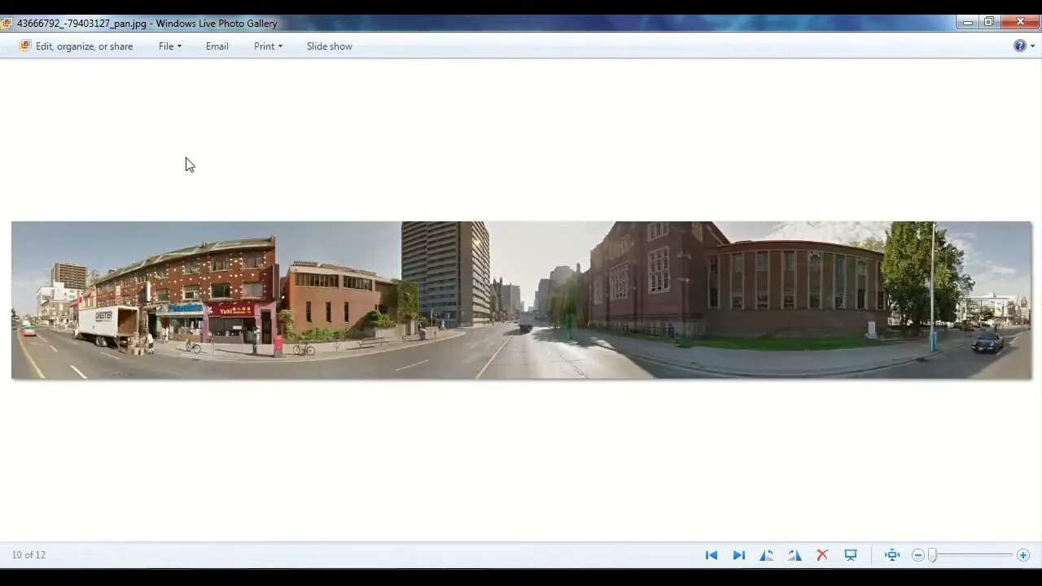
{"action": "key", "text": "Right"}
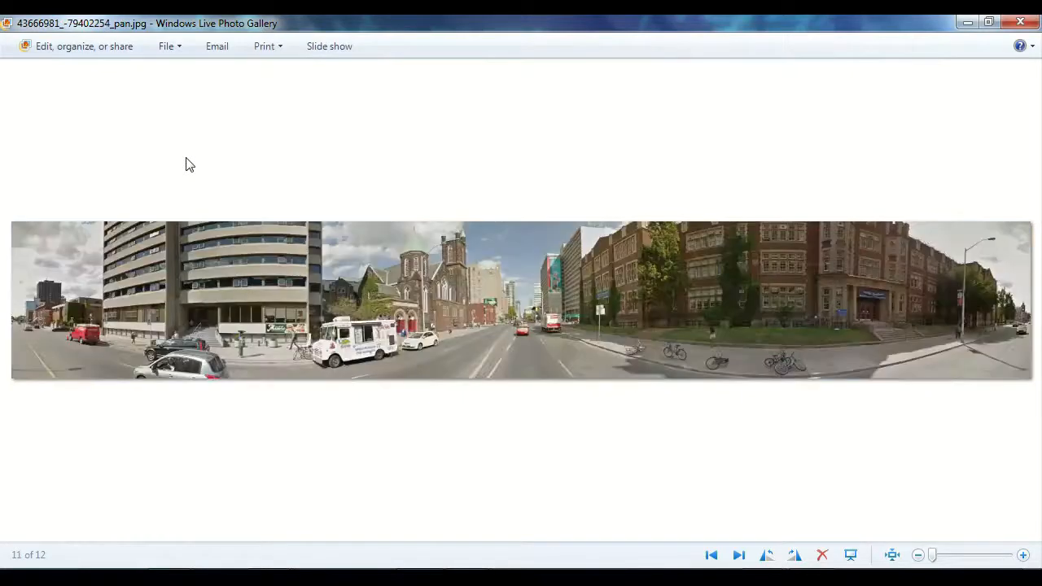
{"action": "key", "text": "Right"}
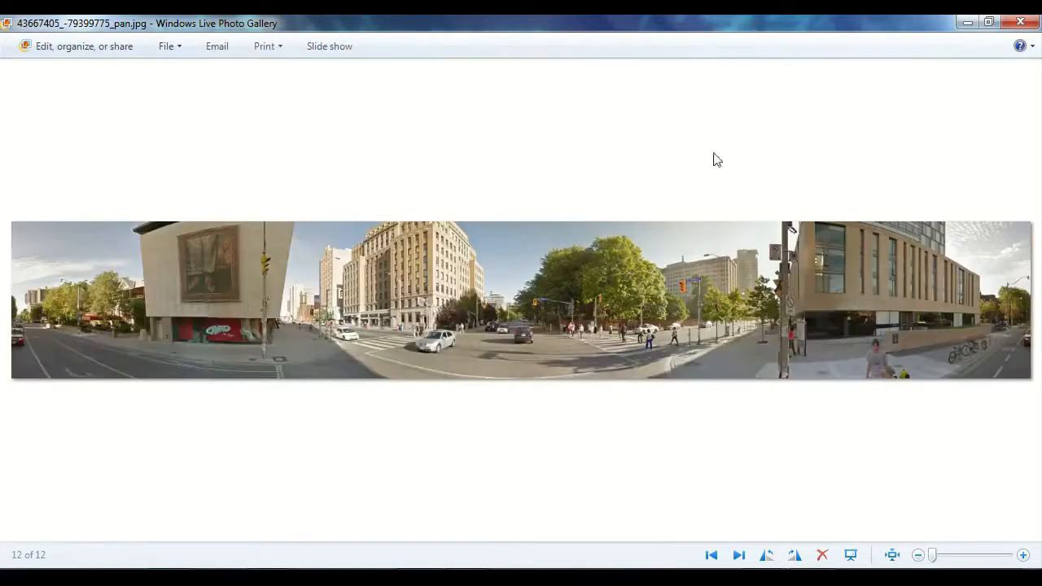
{"action": "left_click", "coordinate": [1016, 22]}
Step: Back in PsychoPy Builder, add an image component named imageTest to the WelcomeScreen routine with a blank stop duration
{"action": "left_click", "coordinate": [279, 543]}
{"action": "left_click", "coordinate": [276, 521]}
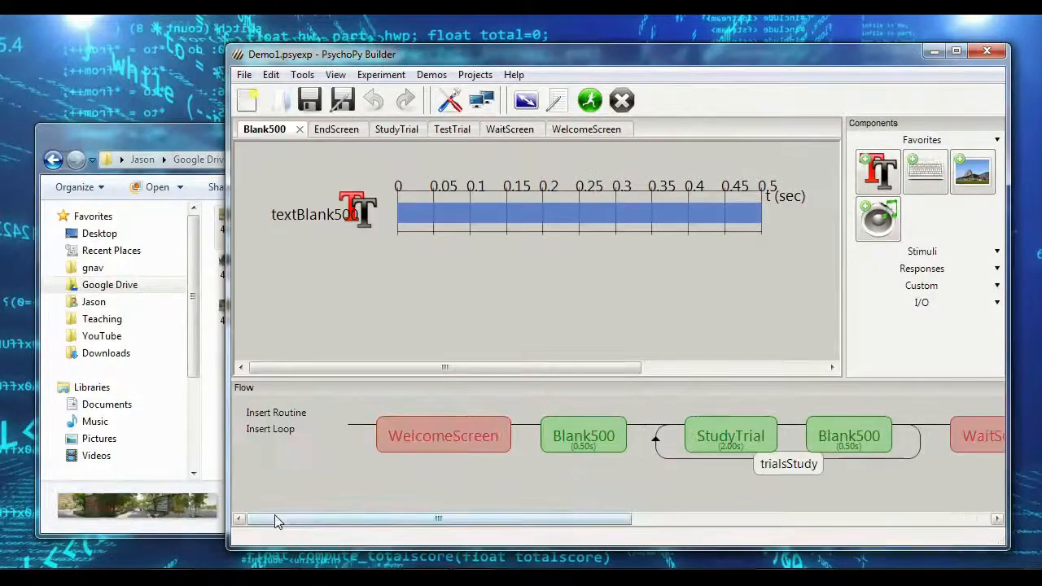
{"action": "left_click", "coordinate": [430, 435]}
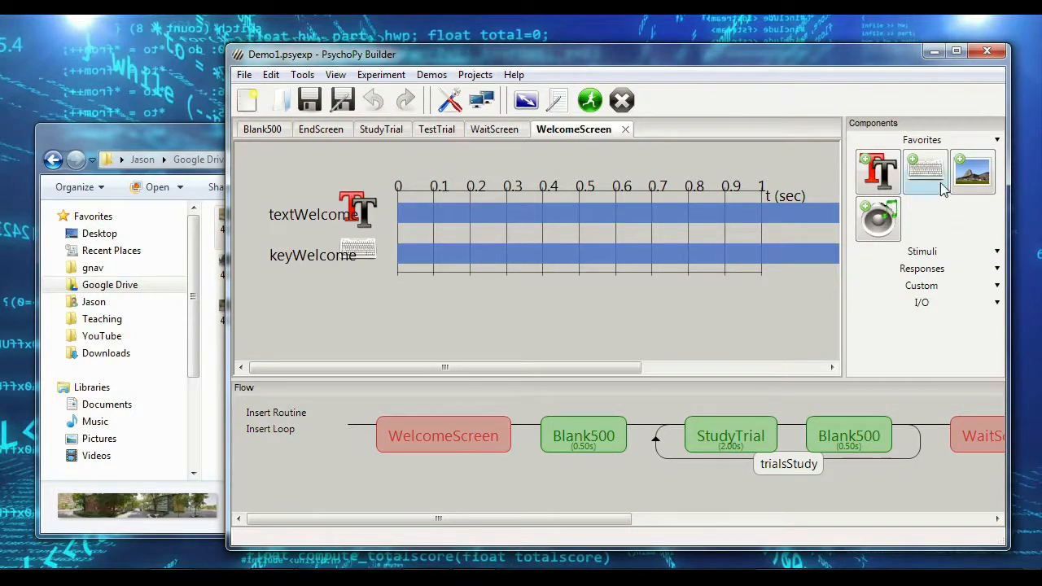
{"action": "left_click", "coordinate": [966, 173]}
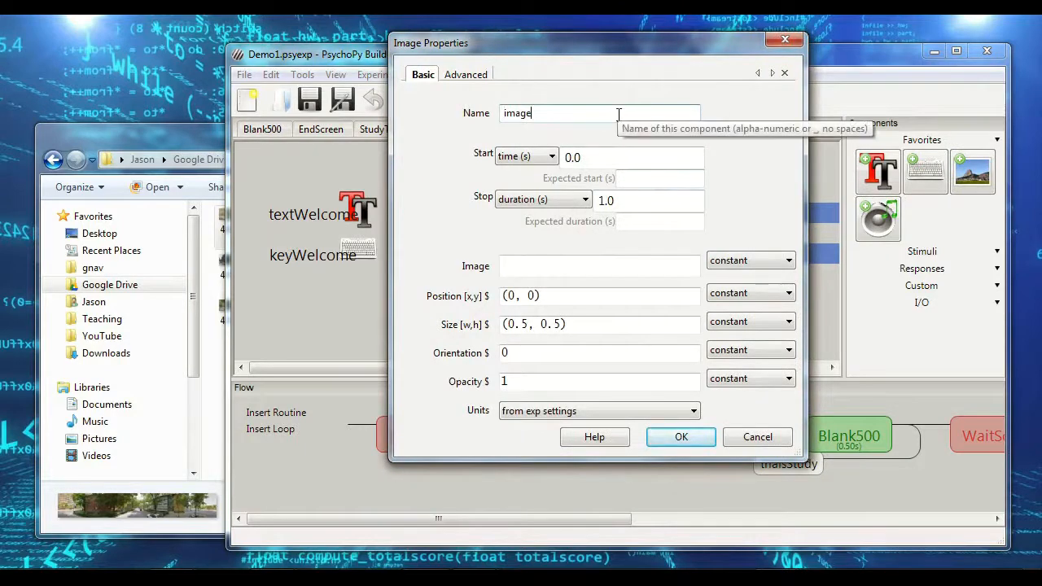
{"action": "type", "text": "Test"}
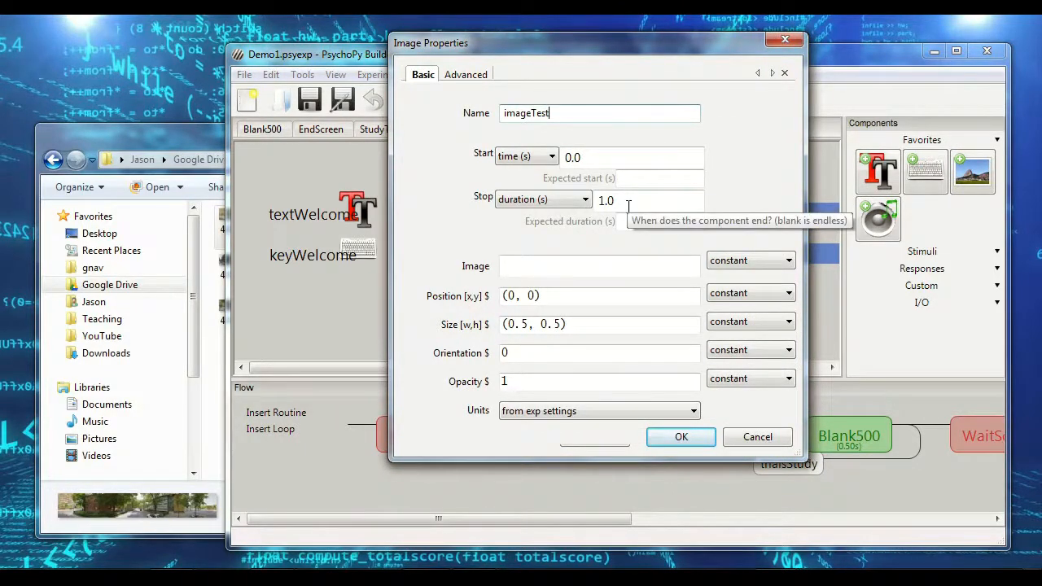
{"action": "left_click_drag", "start_coordinate": [628, 205], "coordinate": [500, 198]}
{"action": "key", "text": "BackSpace"}
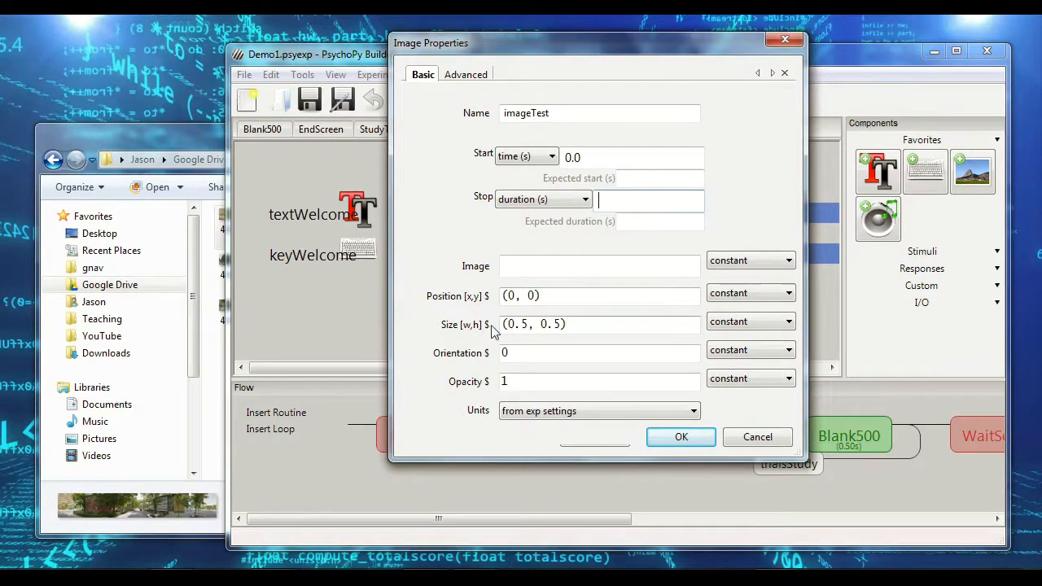
Step: Check the image folder's name in the PsychoPy Demo folder and start the component's image path with images/
{"action": "left_click", "coordinate": [538, 267]}
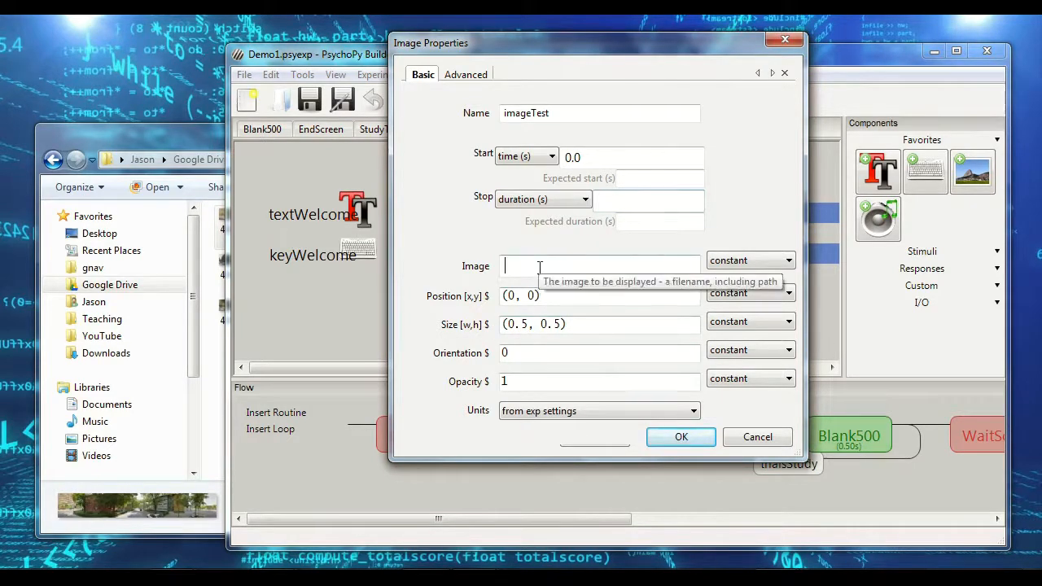
{"action": "left_click", "coordinate": [189, 141]}
{"action": "left_click", "coordinate": [340, 159]}
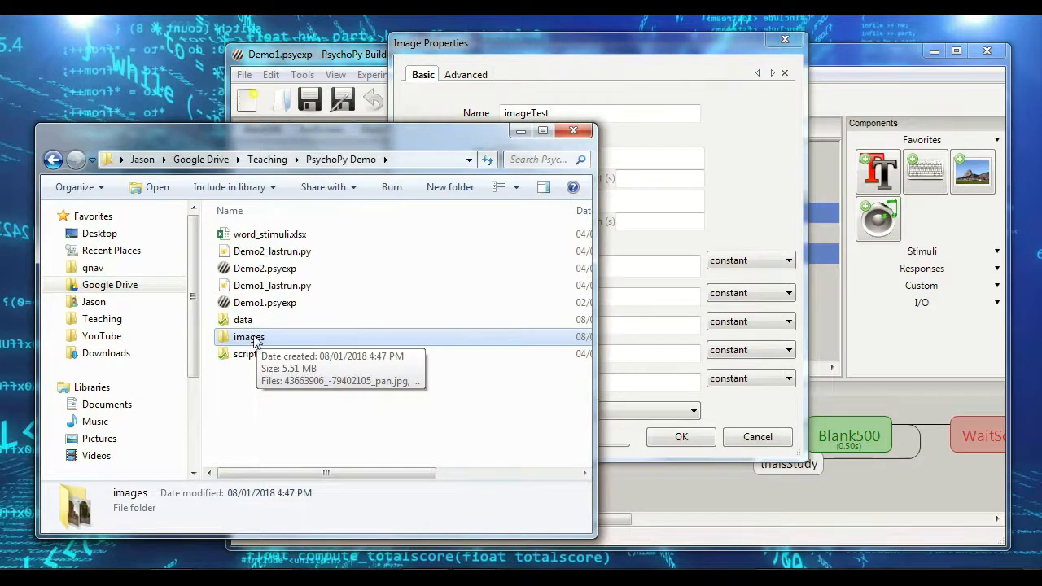
{"action": "left_click", "coordinate": [608, 267]}
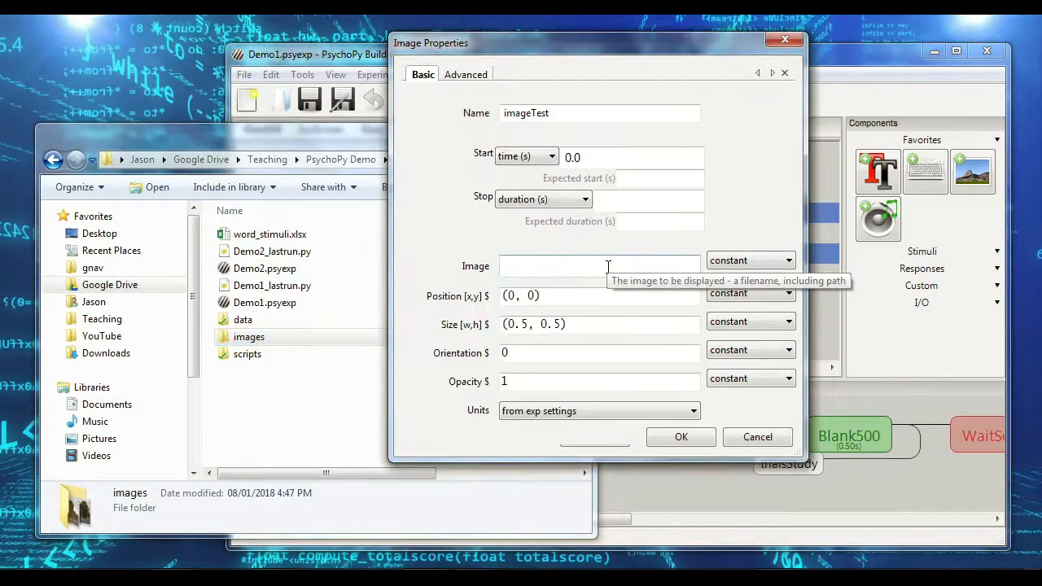
{"action": "type", "text": "images/"}
Step: Complete the image path with the file name 43664141_-79400311_pan.jpg copied from the images folder, and accept the component's properties
{"action": "double_click", "coordinate": [276, 340]}
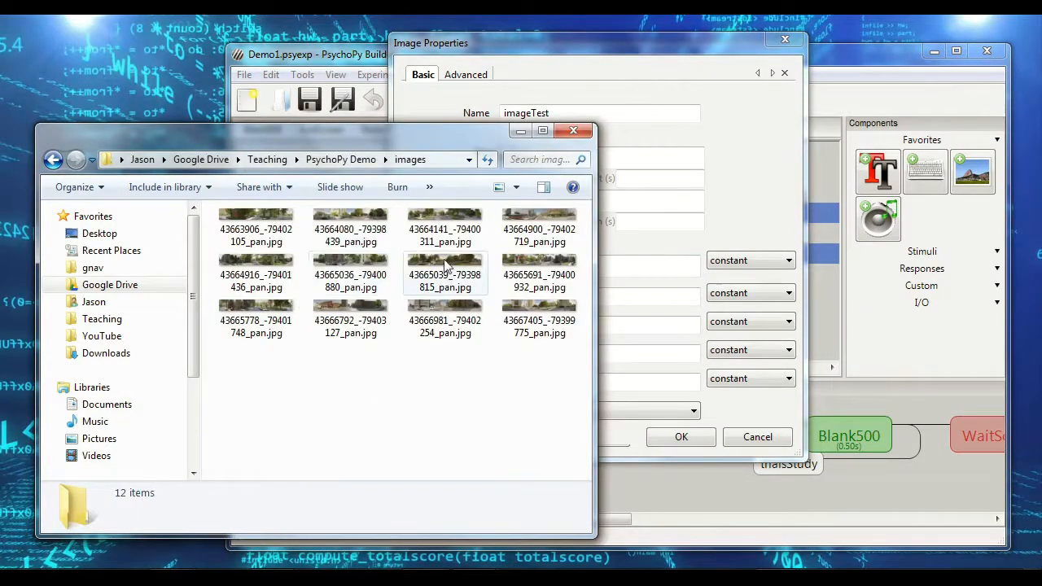
{"action": "left_click", "coordinate": [451, 236]}
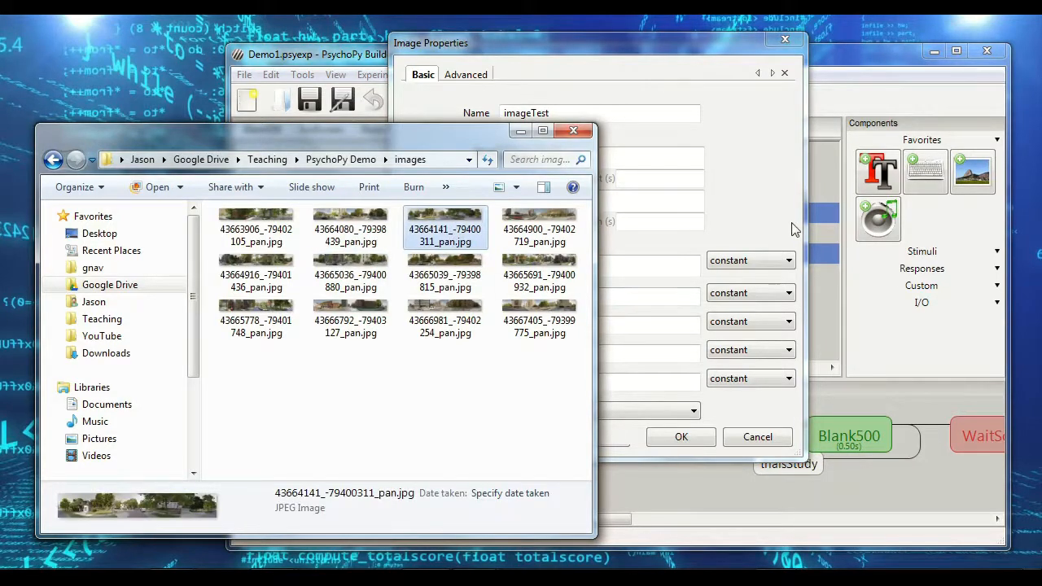
{"action": "key", "text": "F2"}
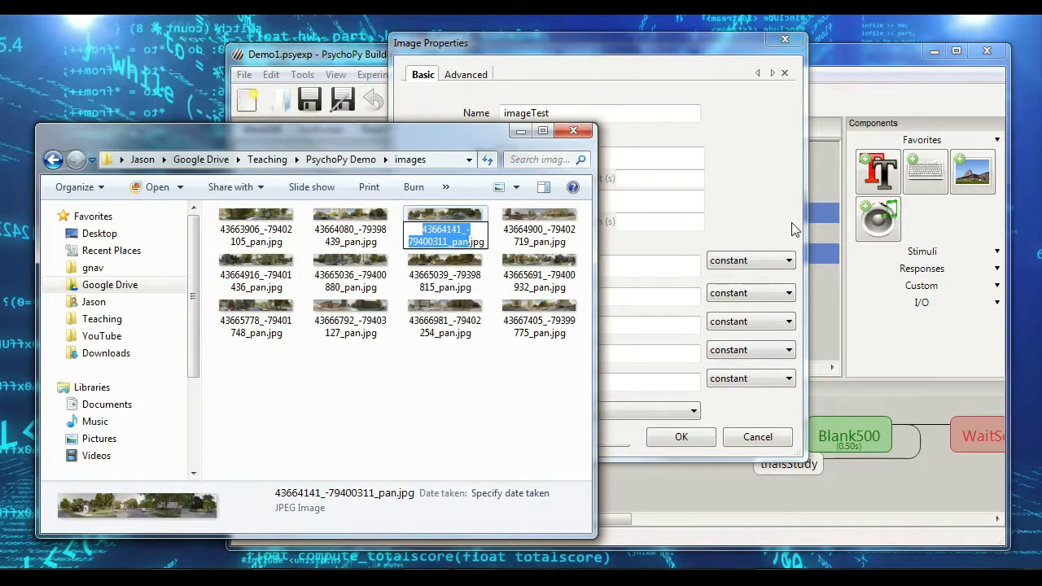
{"action": "left_click", "coordinate": [674, 255]}
{"action": "type", "text": "43664141_-79400311_pan.jpg"}
{"action": "key", "text": "shift+Left"}
{"action": "key", "text": "shift+Left"}
{"action": "key", "text": "shift+Left"}
{"action": "key", "text": "shift+Left"}
{"action": "key", "text": "shift+Left"}
{"action": "key", "text": "shift+Left"}
{"action": "key", "text": "shift+Left"}
{"action": "key", "text": "shift+Left"}
{"action": "left_click_drag", "start_coordinate": [643, 258], "coordinate": [487, 258]}
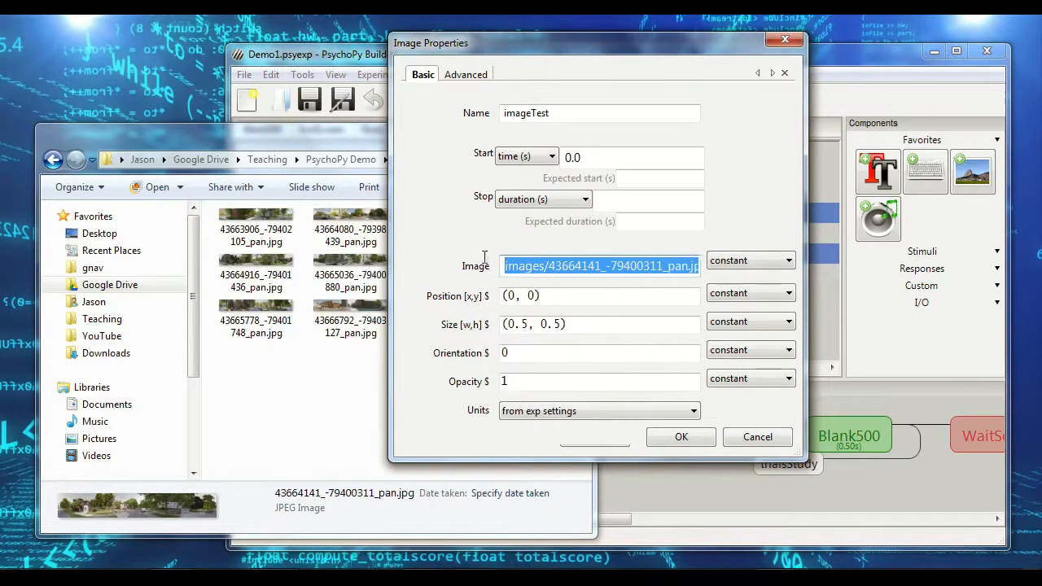
{"action": "left_click", "coordinate": [562, 258]}
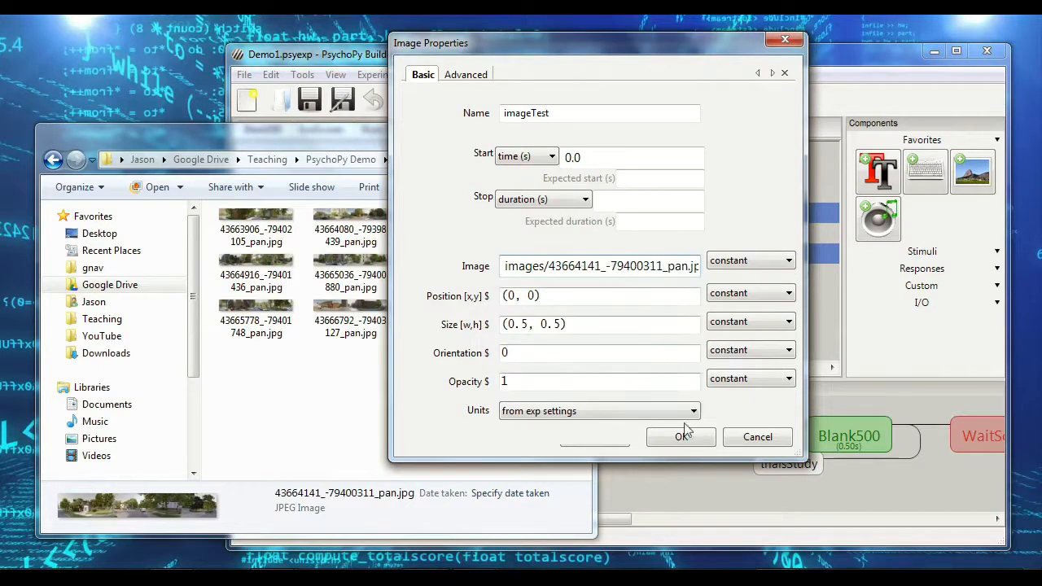
{"action": "left_click", "coordinate": [304, 133]}
{"action": "left_click", "coordinate": [758, 412]}
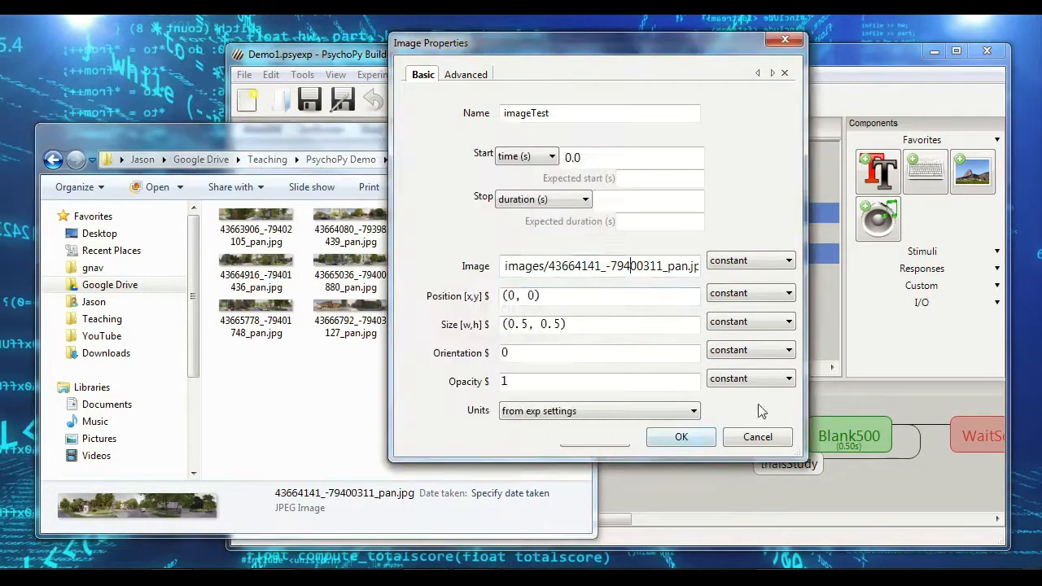
{"action": "left_click", "coordinate": [679, 438]}
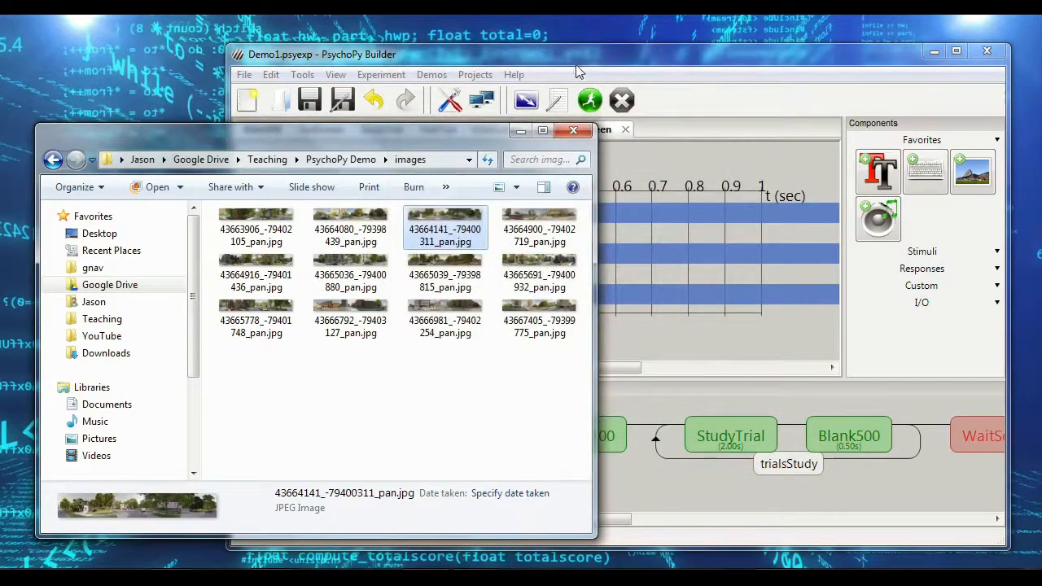
Step: Save the experiment under the new file name Demo3 in the PsychoPy Demo folder
{"action": "left_click", "coordinate": [590, 101]}
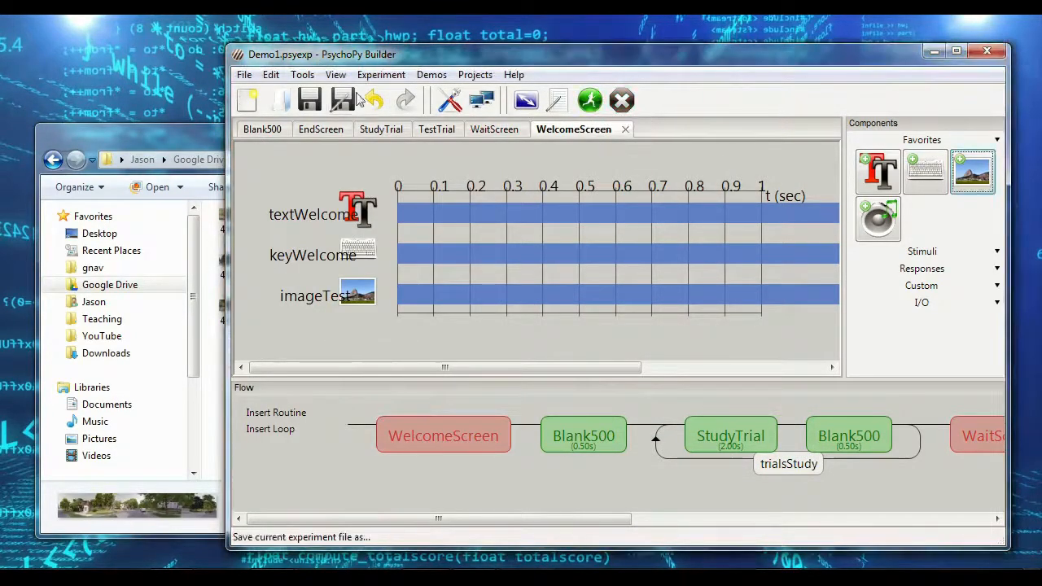
{"action": "left_click", "coordinate": [244, 74]}
{"action": "left_click", "coordinate": [277, 166]}
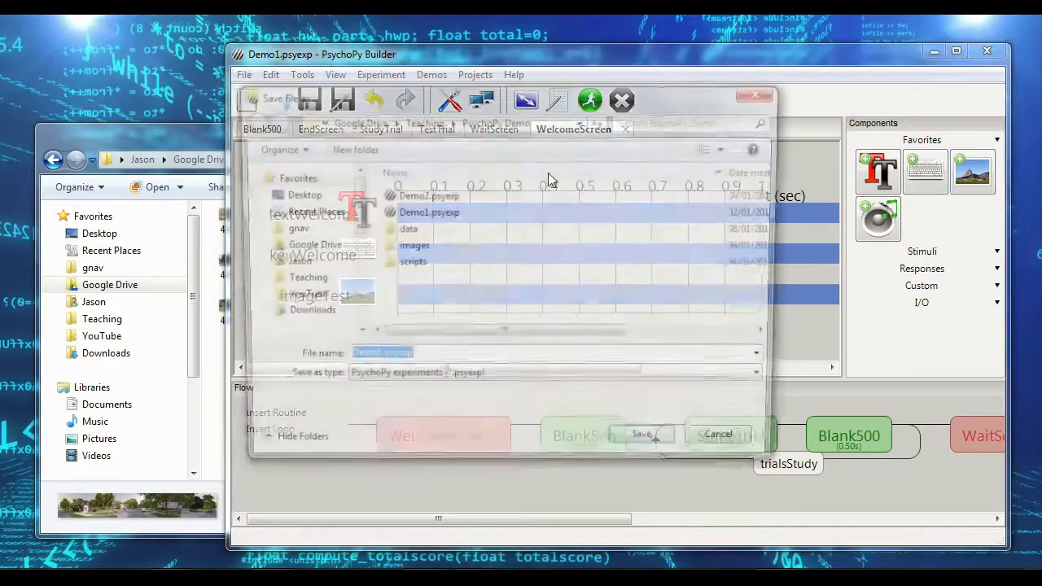
{"action": "type", "text": "Demo3"}
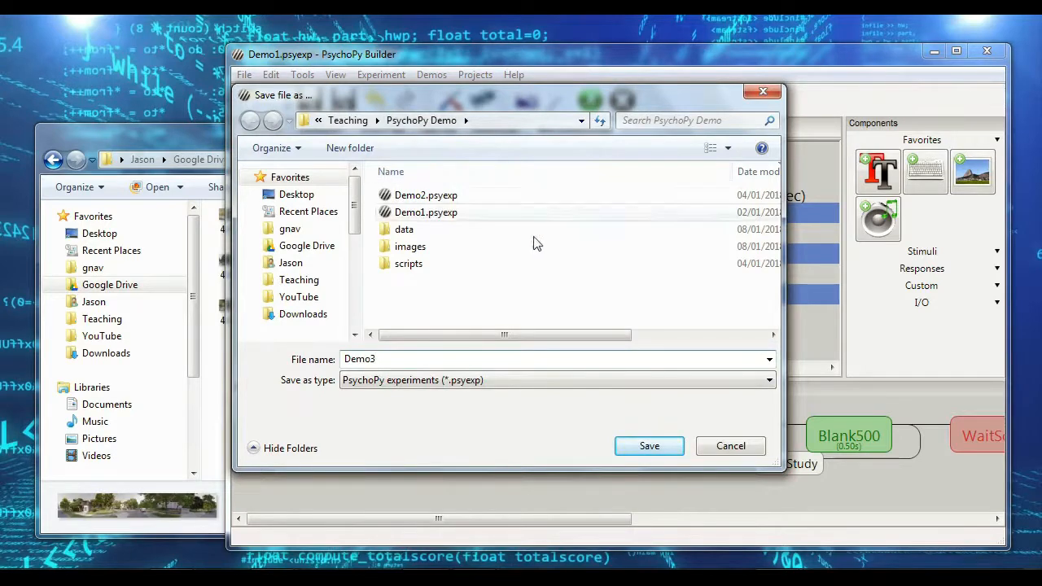
{"action": "left_click", "coordinate": [675, 448]}
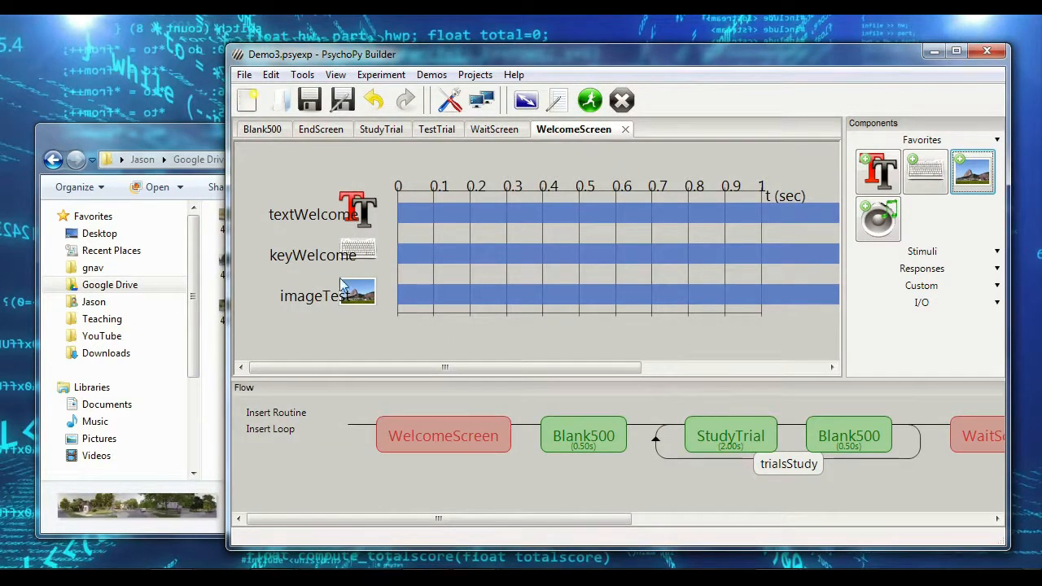
Step: Run Demo3 with the participant field blank and session 001, view the image on the welcome screen, and quit the run
{"action": "left_click", "coordinate": [592, 100]}
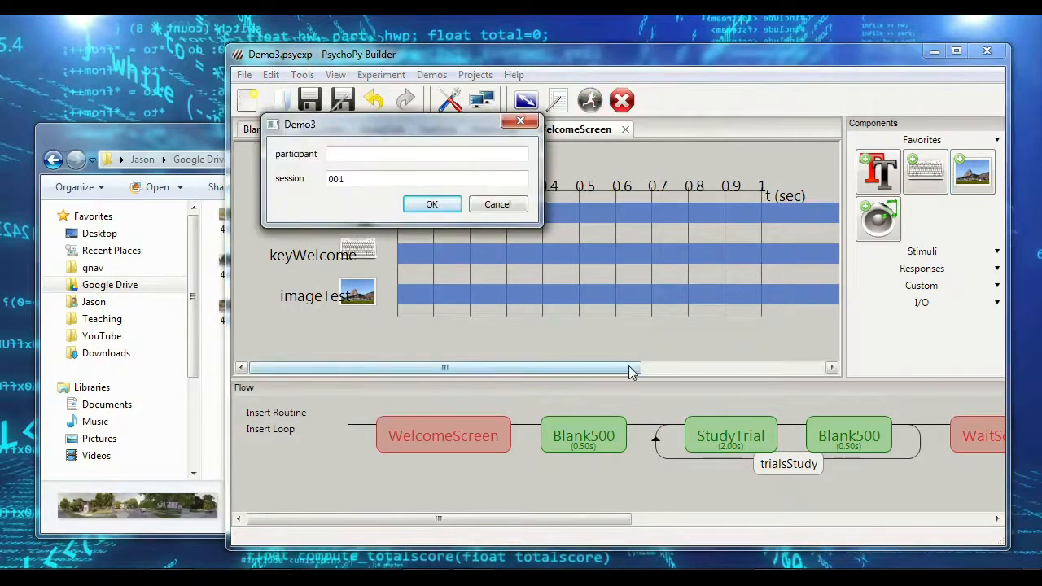
{"action": "key", "text": "Return"}
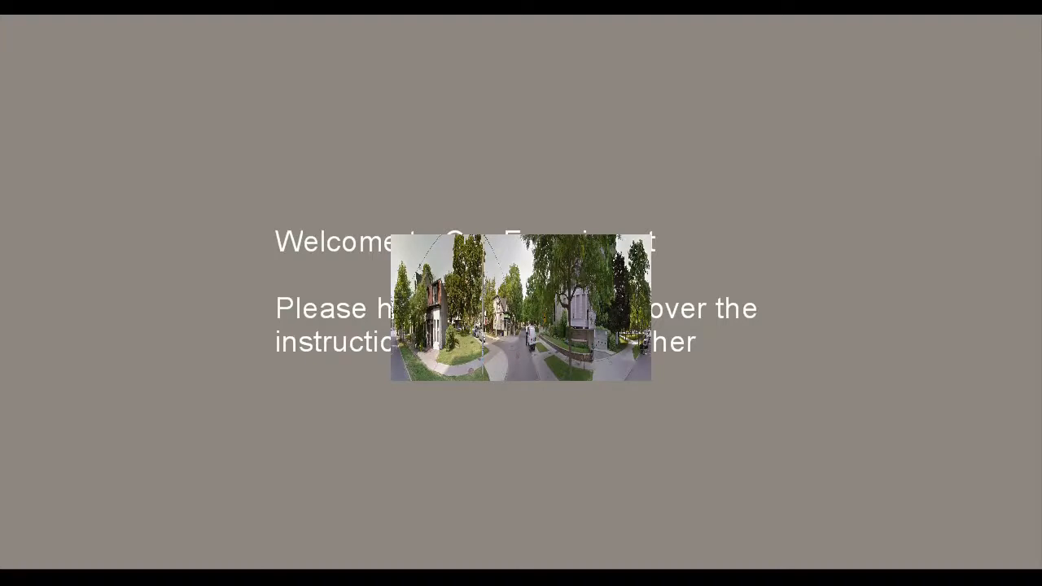
{"action": "key", "text": "Escape"}
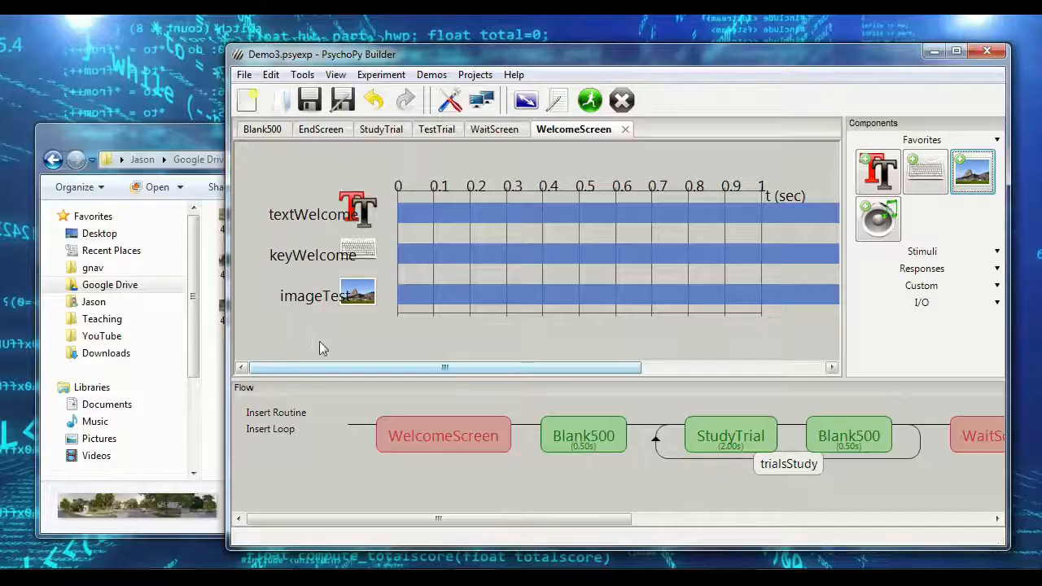
Step: Set the size of the imageTest component on the welcome screen to (2, 0.5)
{"action": "left_click", "coordinate": [364, 298]}
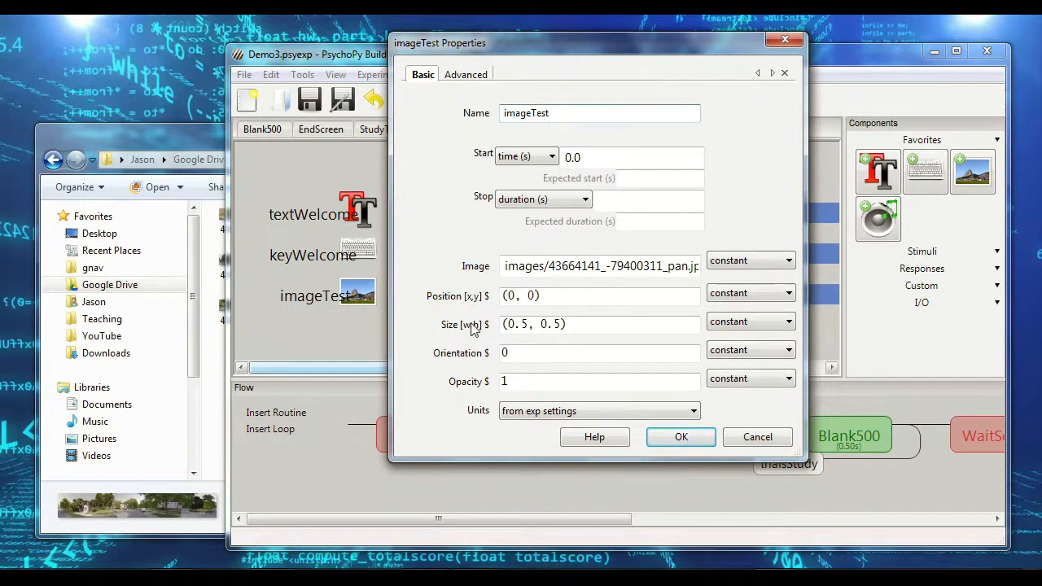
{"action": "double_click", "coordinate": [507, 323]}
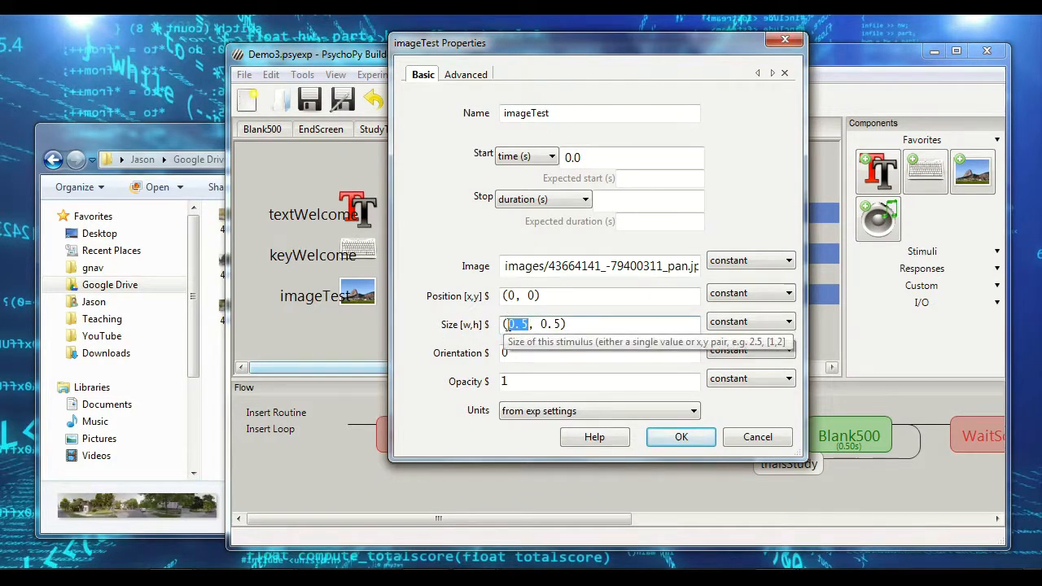
{"action": "left_click_drag", "start_coordinate": [540, 324], "coordinate": [568, 325]}
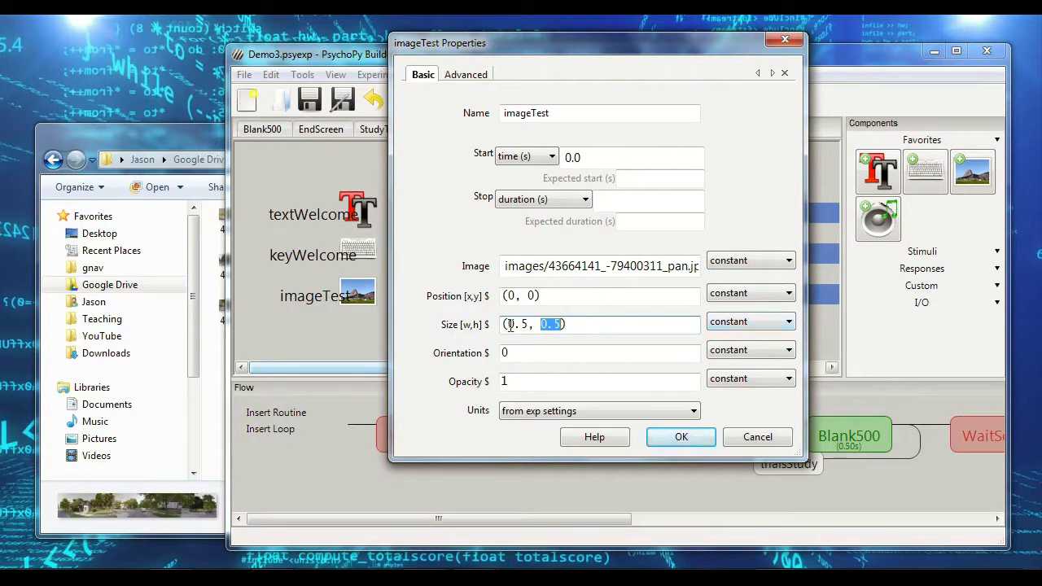
{"action": "left_click_drag", "start_coordinate": [506, 324], "coordinate": [524, 324]}
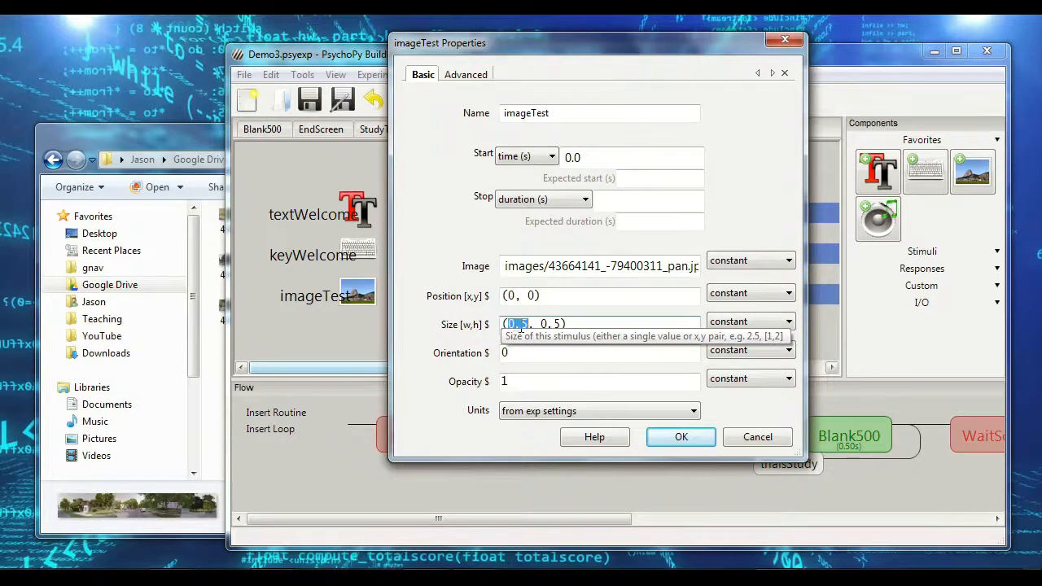
{"action": "type", "text": "2"}
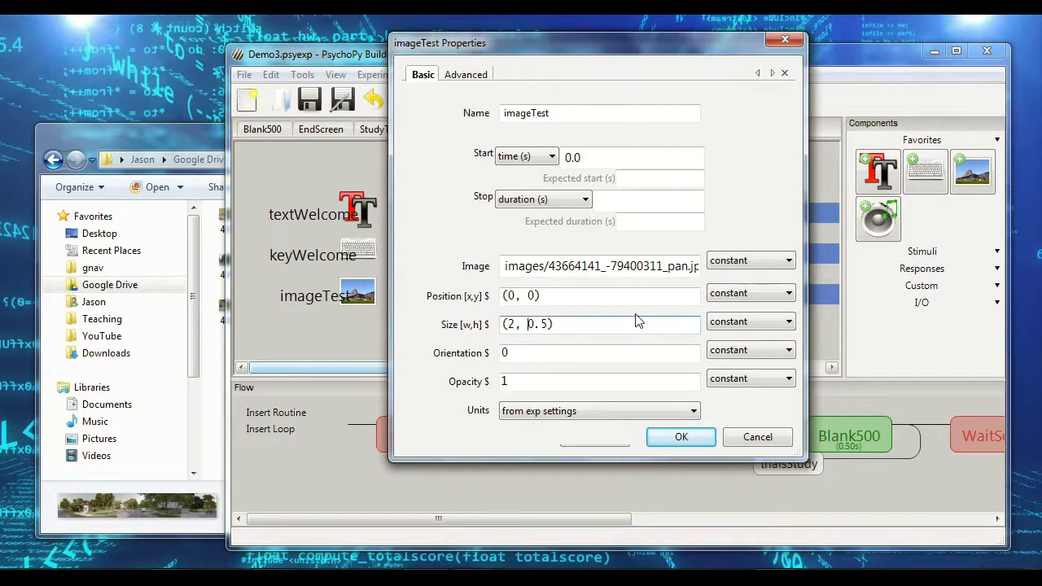
{"action": "left_click", "coordinate": [527, 324]}
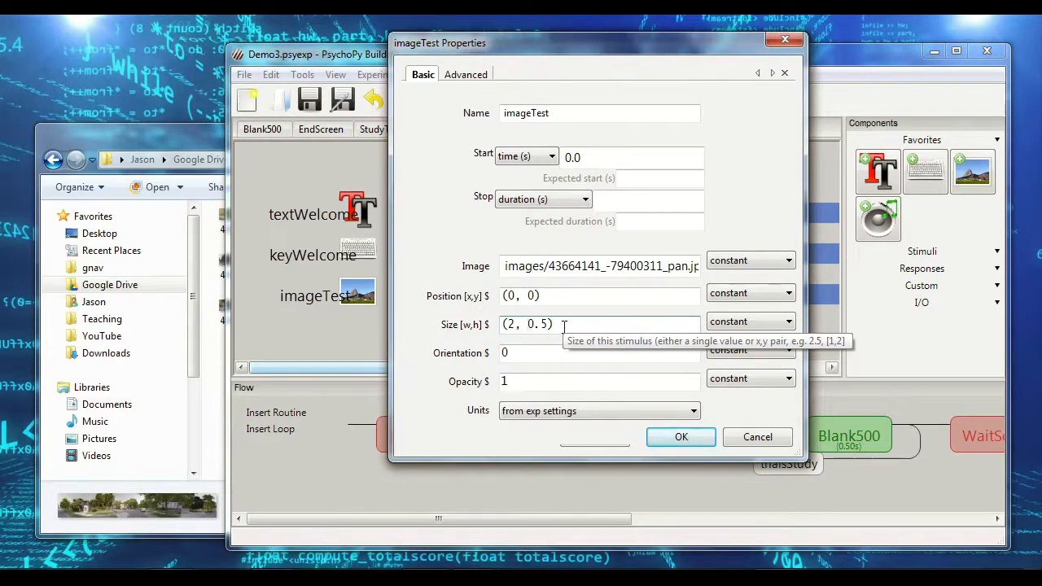
Step: View the panorama 43664141_-79400311_pan.jpg at its original proportions from the images folder, and return to the imageTest properties
{"action": "left_click", "coordinate": [199, 139]}
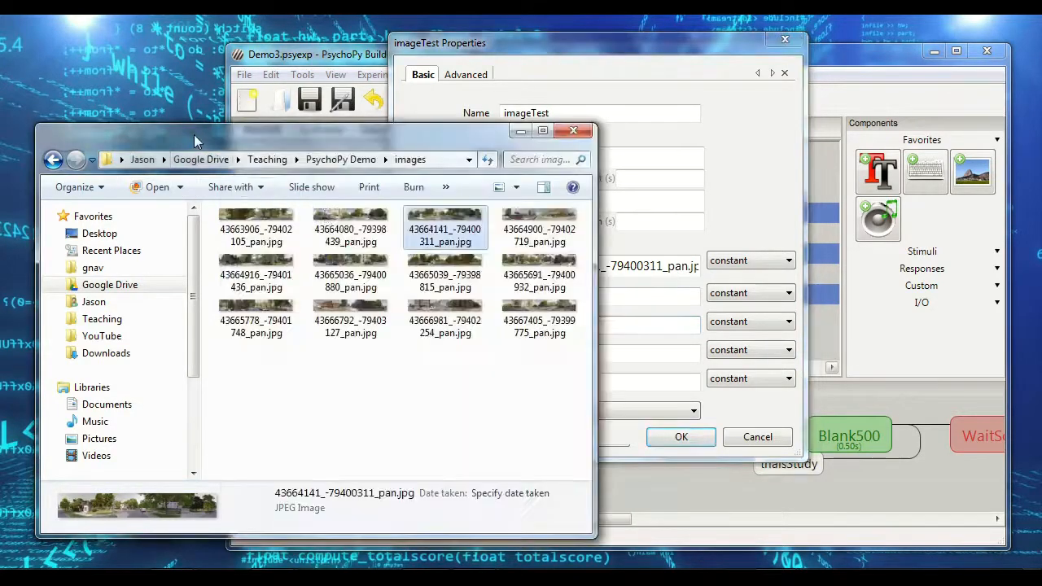
{"action": "double_click", "coordinate": [444, 231]}
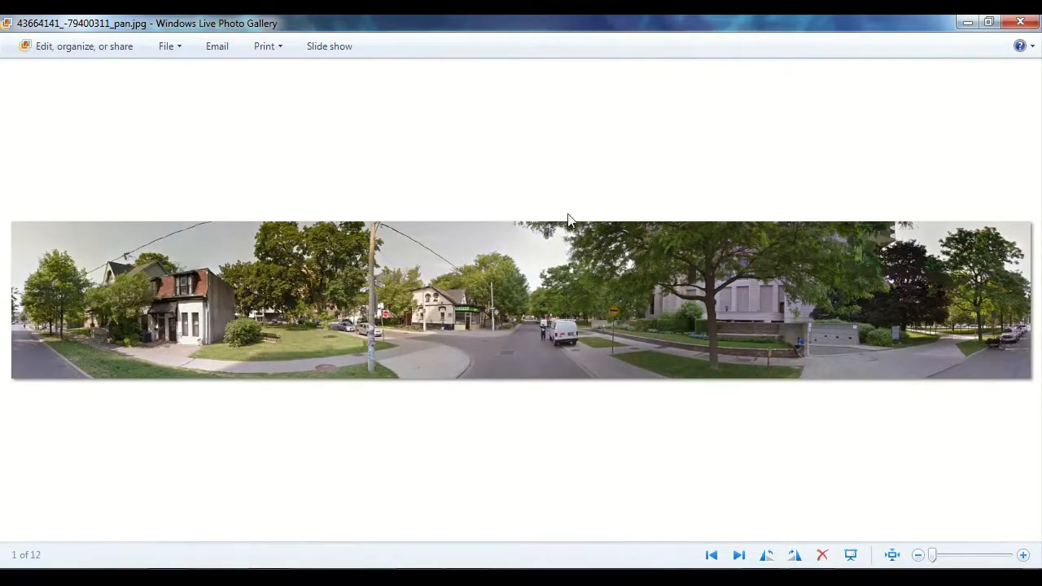
{"action": "left_click", "coordinate": [1020, 22]}
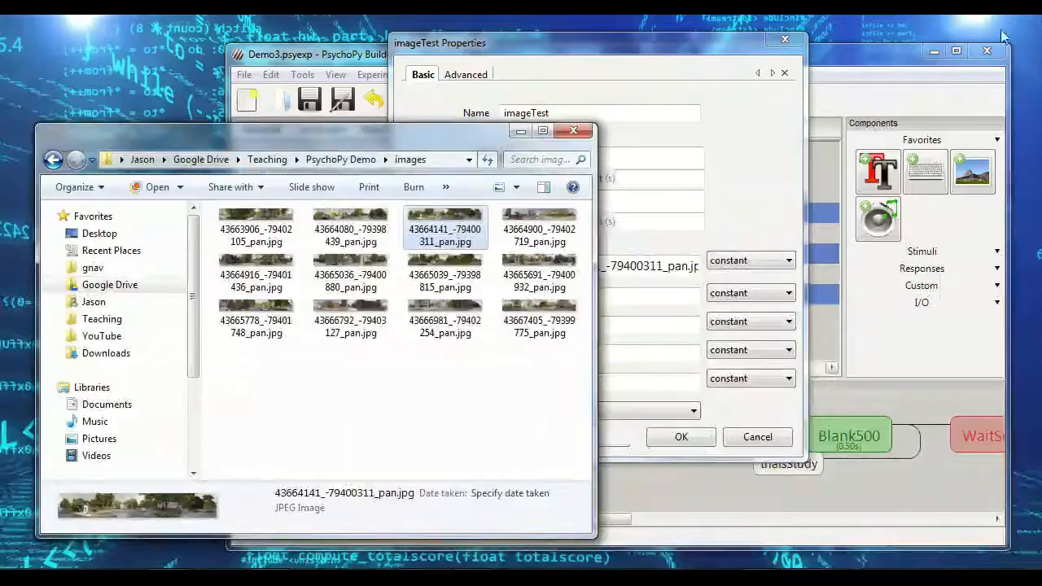
{"action": "left_click", "coordinate": [643, 65]}
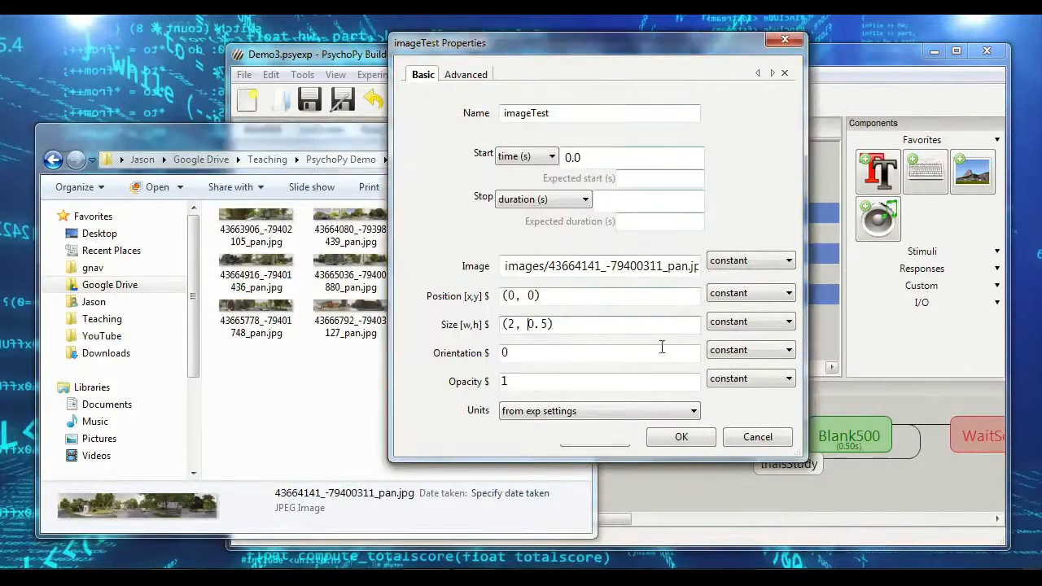
Step: Accept the imageTest properties and run Demo3 to check the resized panorama on the welcome screen
{"action": "left_click", "coordinate": [691, 443]}
{"action": "left_click", "coordinate": [590, 100]}
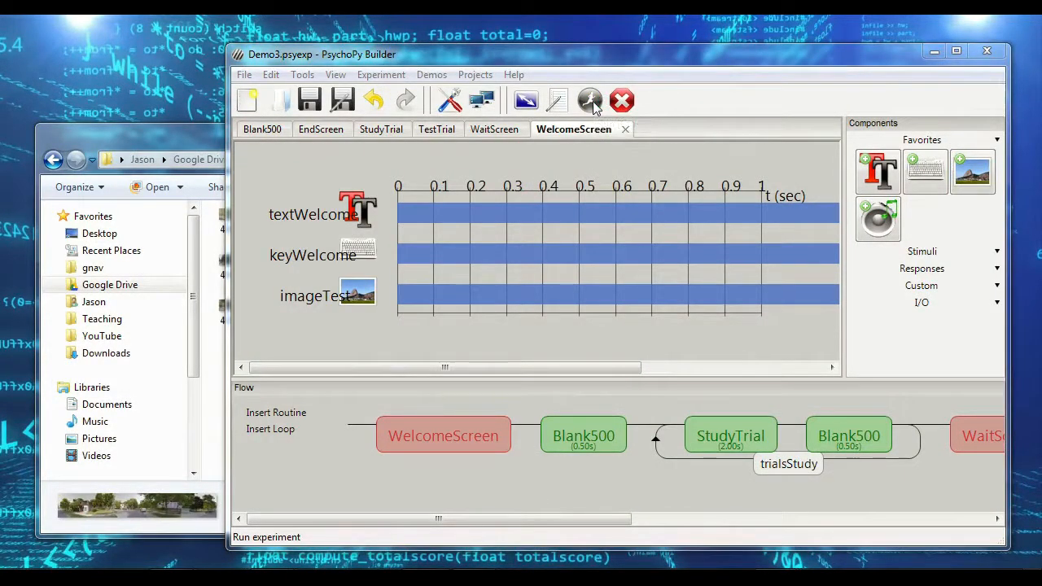
{"action": "left_click", "coordinate": [591, 100]}
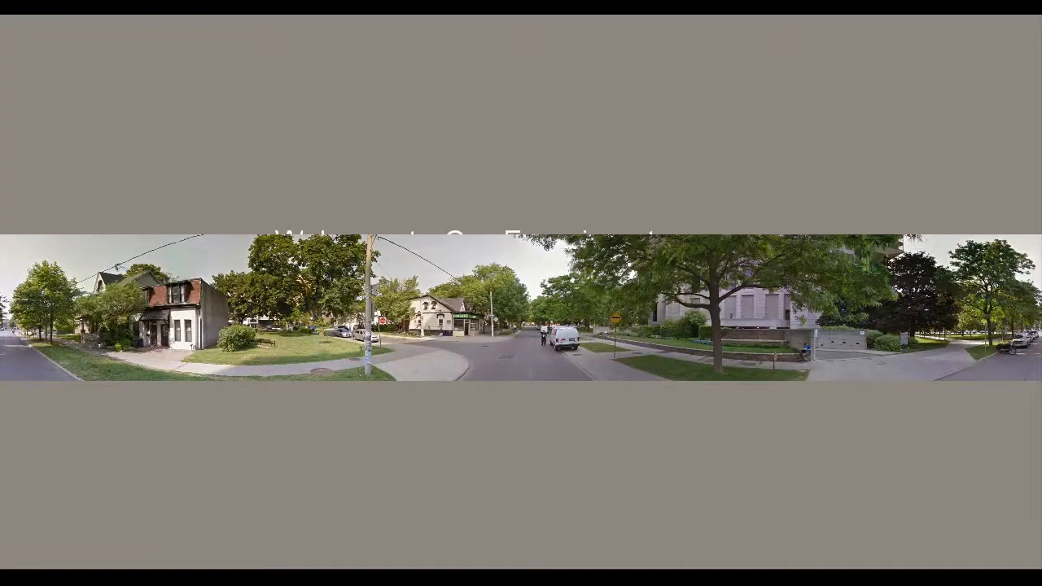
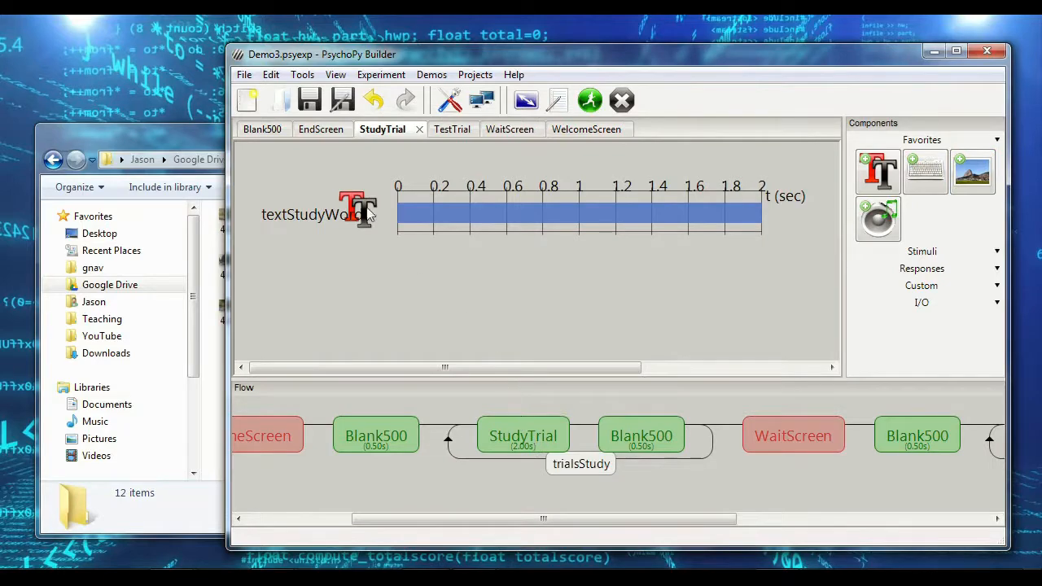
Step: Add an image component to the StudyTrial routine with a blank stop duration and size (2, 0.7)
{"action": "left_click", "coordinate": [969, 181]}
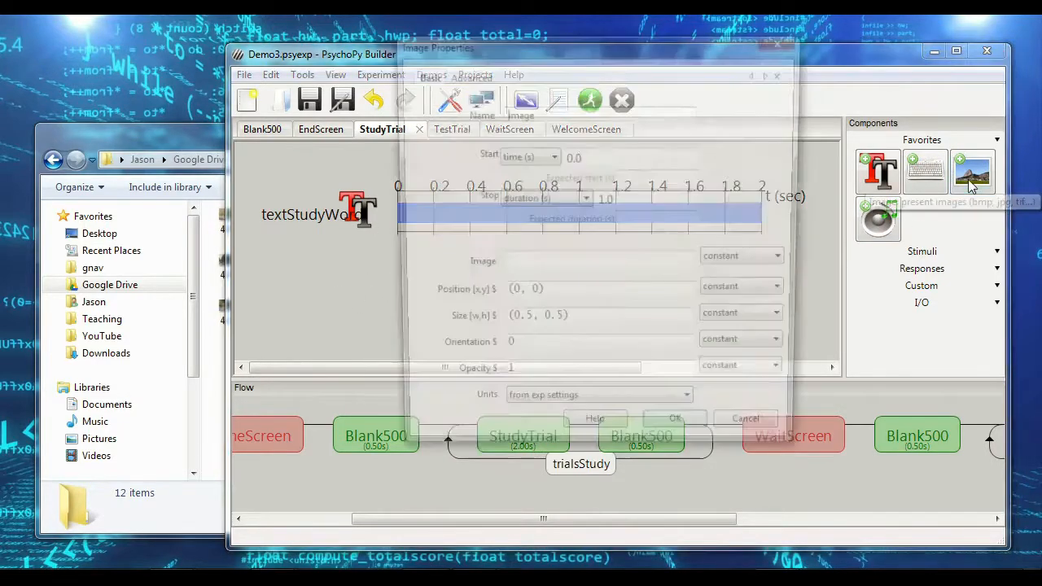
{"action": "double_click", "coordinate": [629, 201]}
{"action": "key", "text": "BackSpace"}
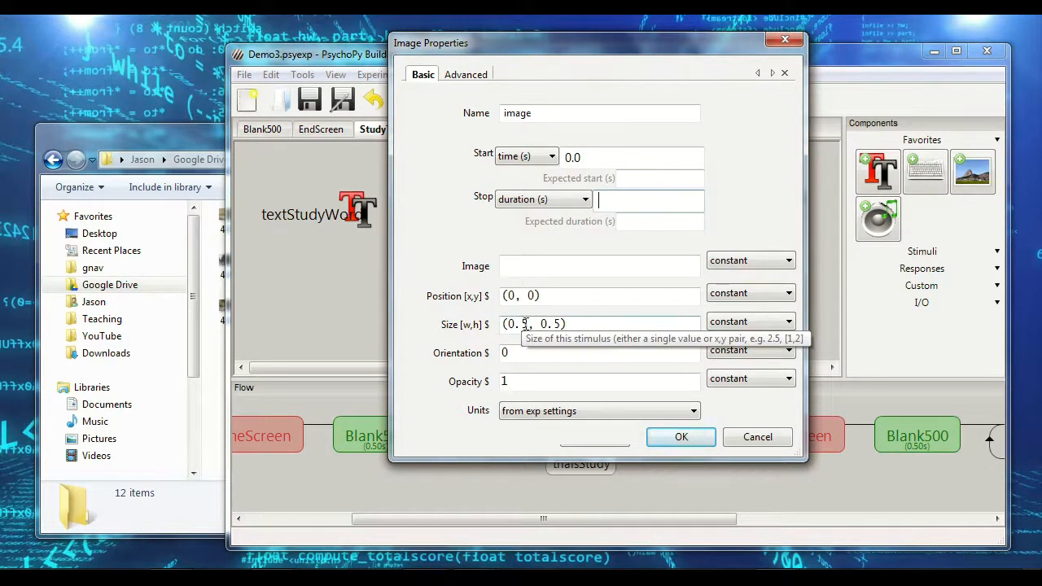
{"action": "left_click_drag", "start_coordinate": [525, 324], "coordinate": [507, 324]}
{"action": "type", "text": "2, 0."}
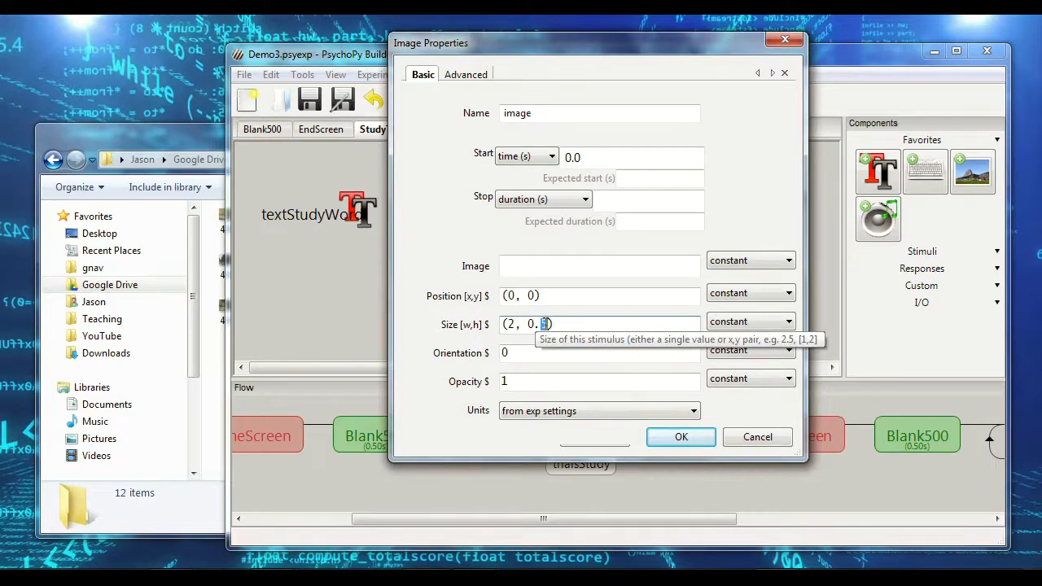
{"action": "type", "text": "7"}
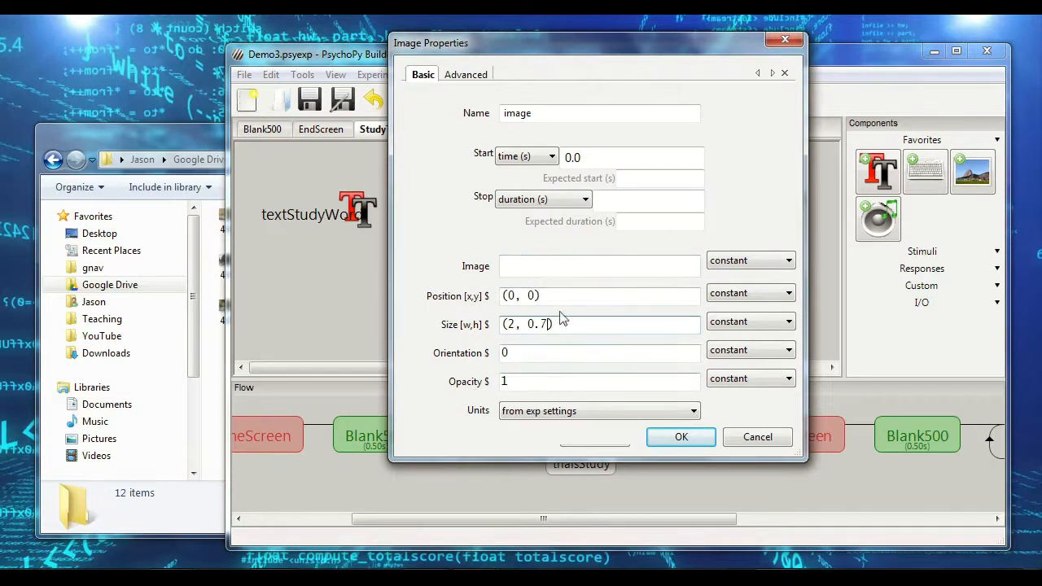
Step: Set the component's image to the variable $ImageFile, updated with set every repeat, and accept its properties
{"action": "left_click", "coordinate": [586, 263]}
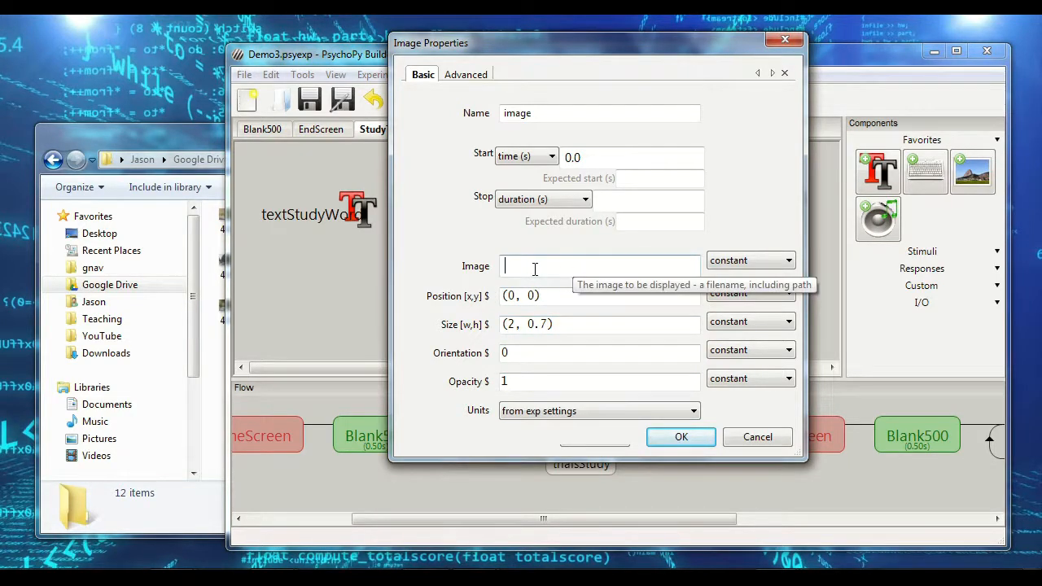
{"action": "left_click", "coordinate": [787, 260]}
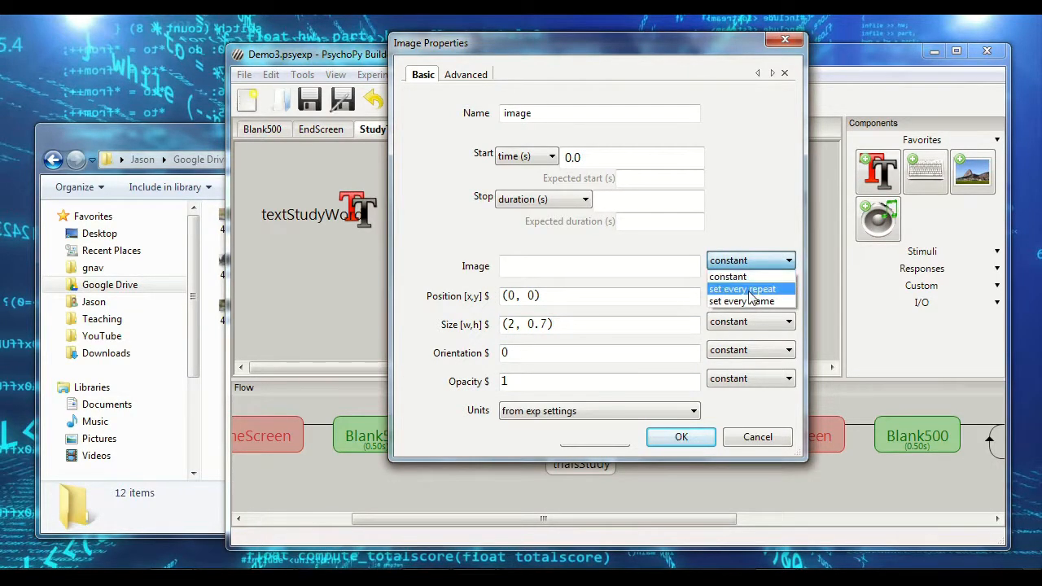
{"action": "left_click", "coordinate": [749, 292]}
{"action": "left_click", "coordinate": [597, 274]}
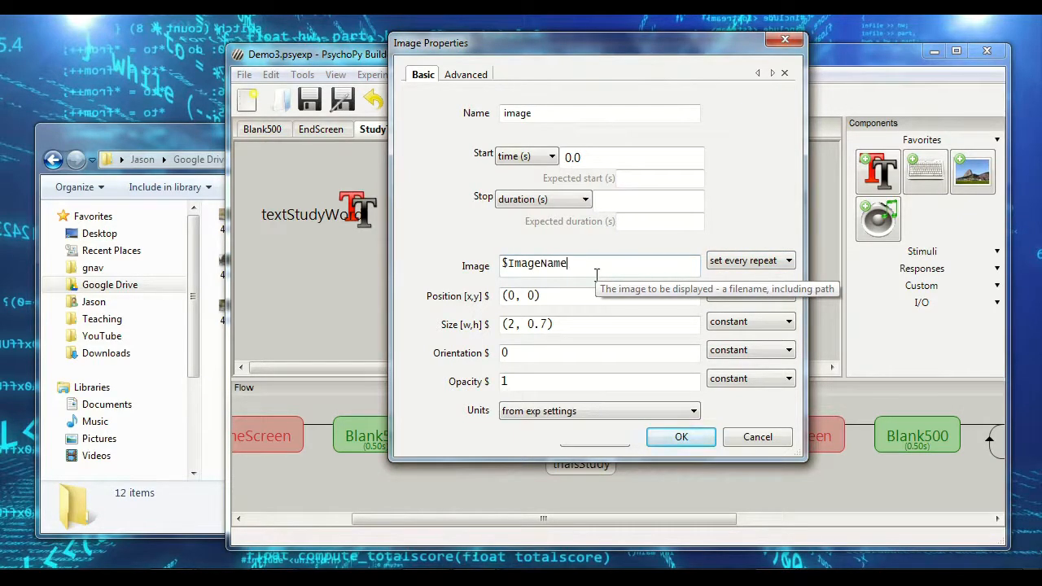
{"action": "key", "text": "BackSpace"}
{"action": "key", "text": "BackSpace"}
{"action": "key", "text": "BackSpace"}
{"action": "key", "text": "BackSpace"}
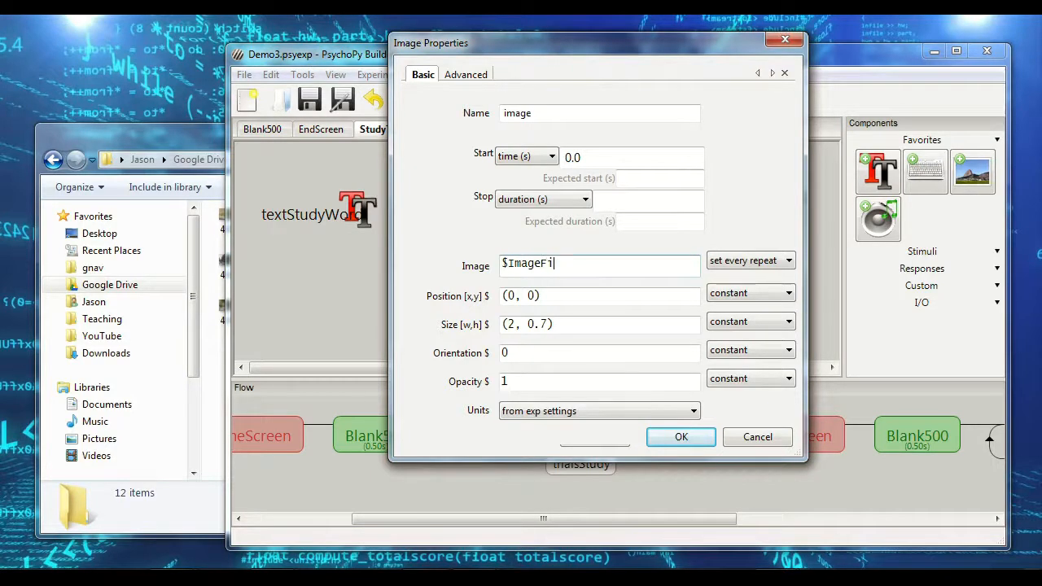
{"action": "key", "text": "Return"}
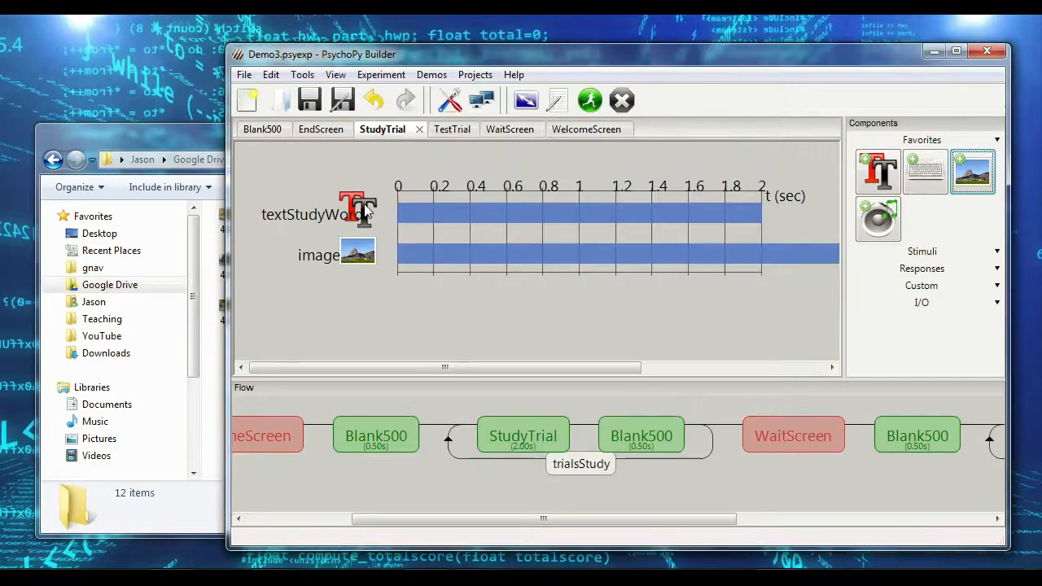
Step: Remove the textStudyWord component from StudyTrial and rename the image component imageStudy
{"action": "right_click", "coordinate": [366, 210]}
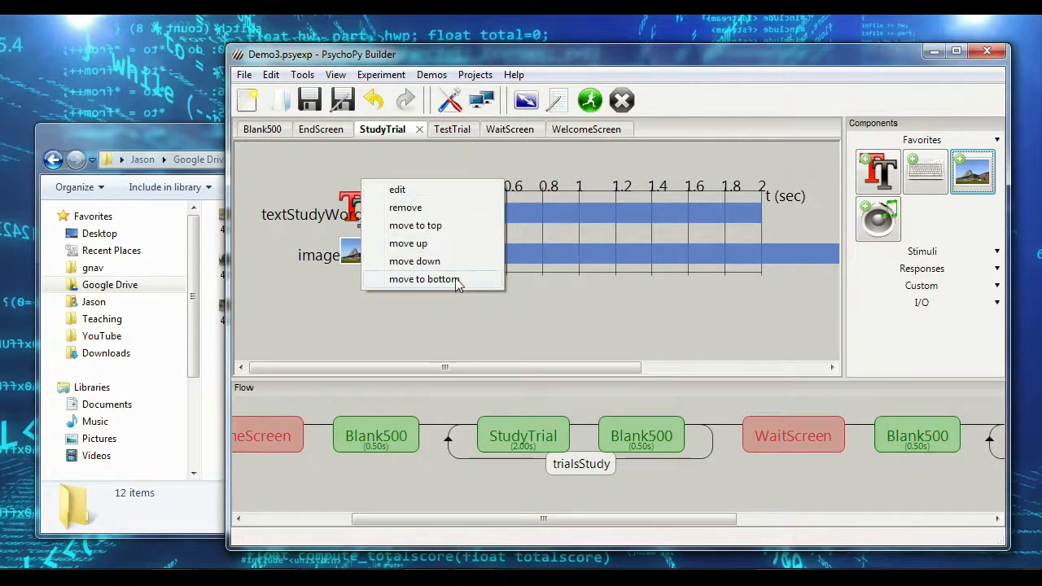
{"action": "left_click", "coordinate": [405, 208]}
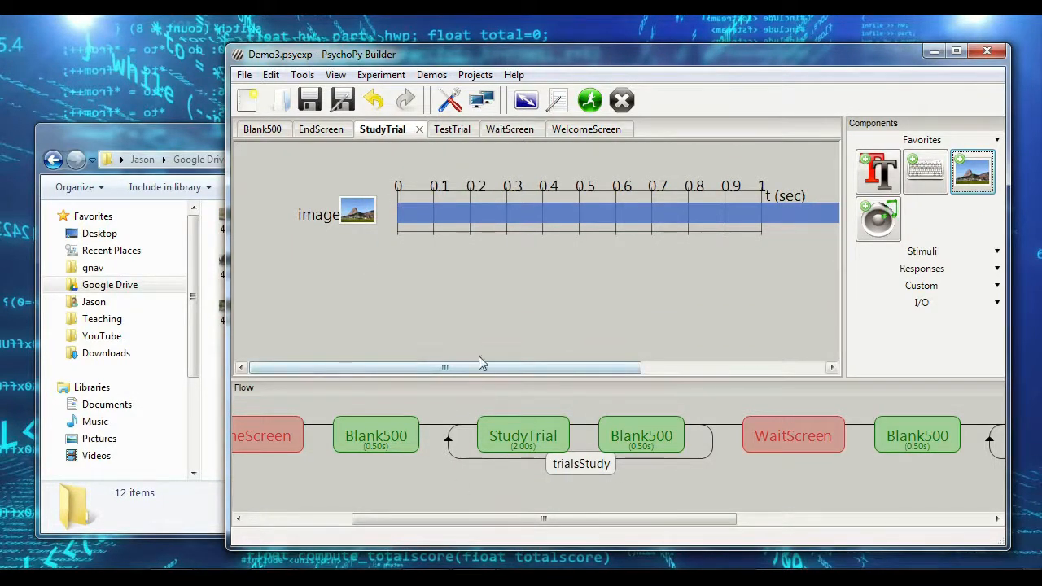
{"action": "left_click", "coordinate": [360, 220]}
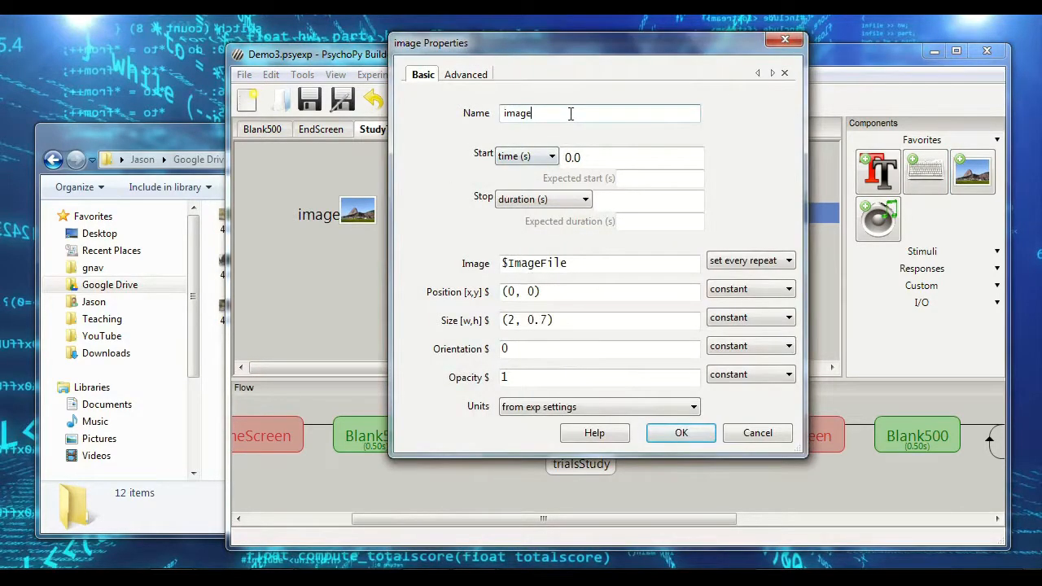
{"action": "type", "text": "Study"}
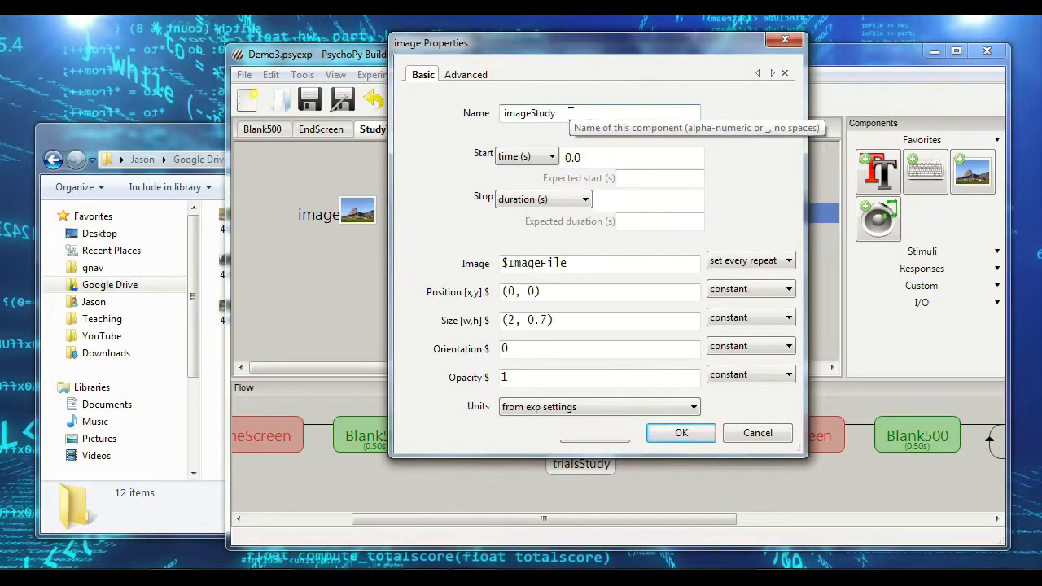
{"action": "key", "text": "Return"}
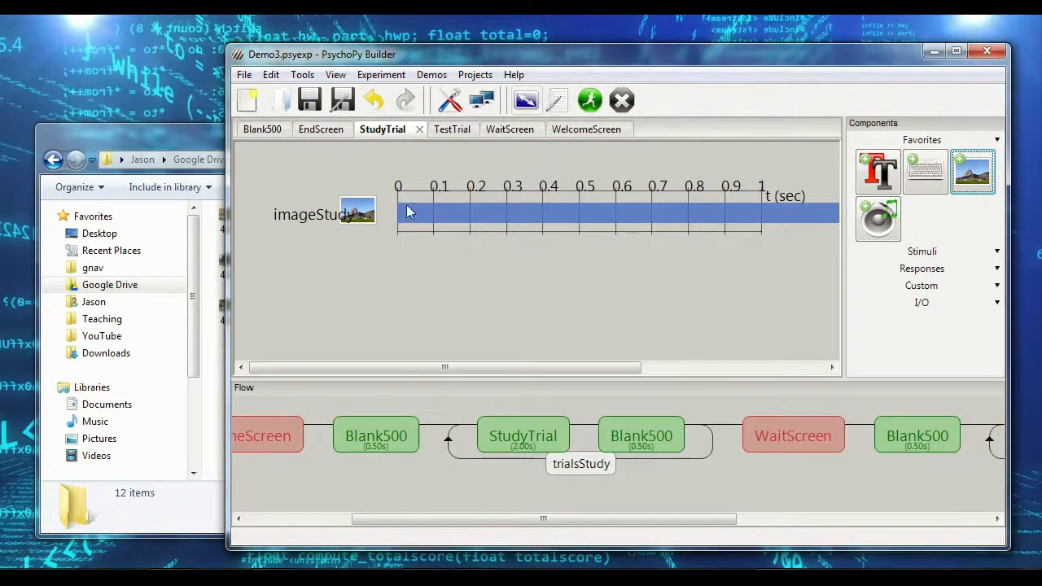
Step: Set the trialsStudy loop's selected rows to '0:6', clear its conditions file, and accept the loop properties
{"action": "left_click", "coordinate": [585, 467]}
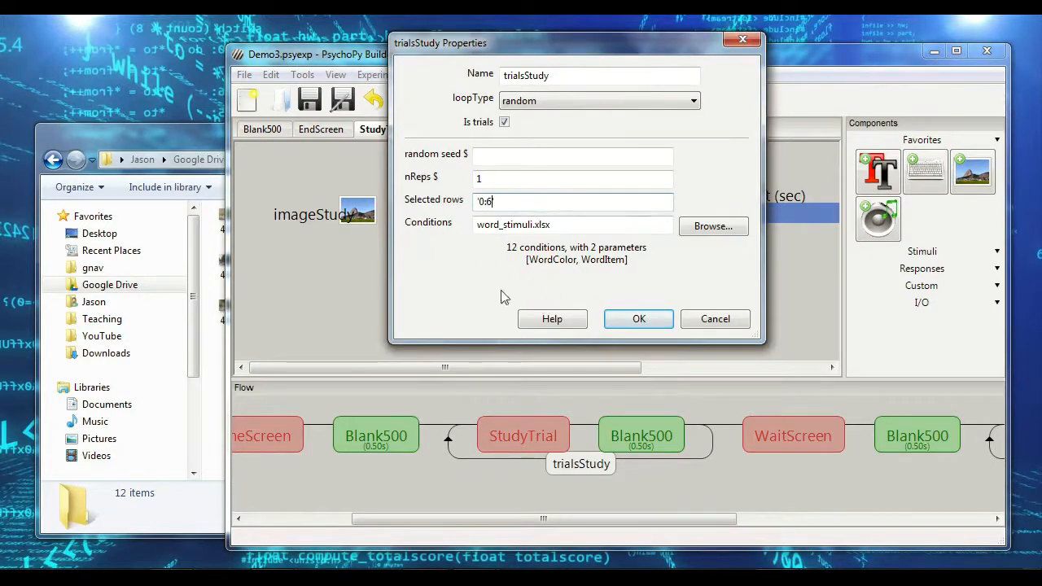
{"action": "type", "text": "'"}
{"action": "key", "text": "Tab"}
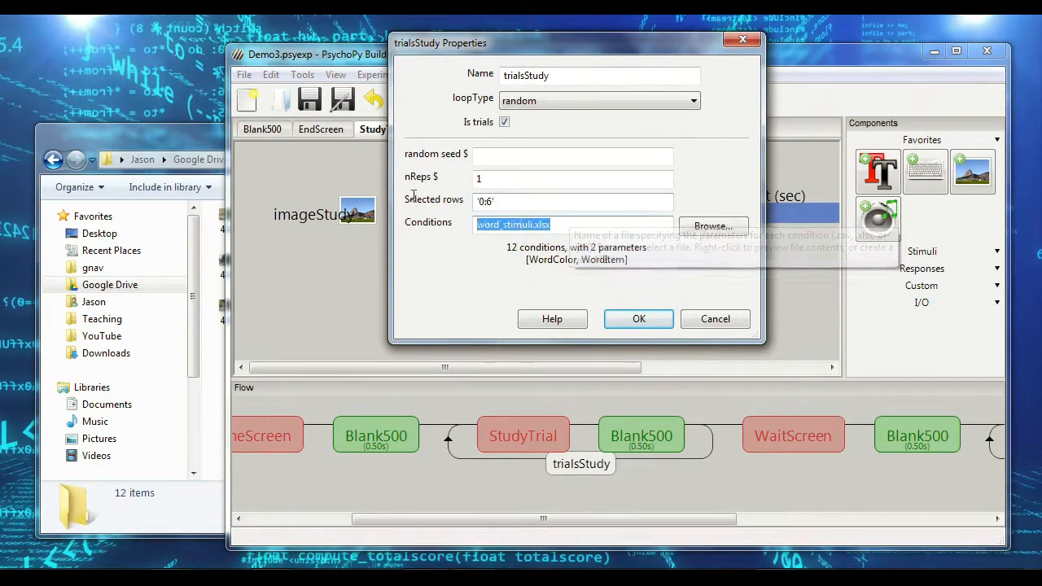
{"action": "key", "text": "BackSpace"}
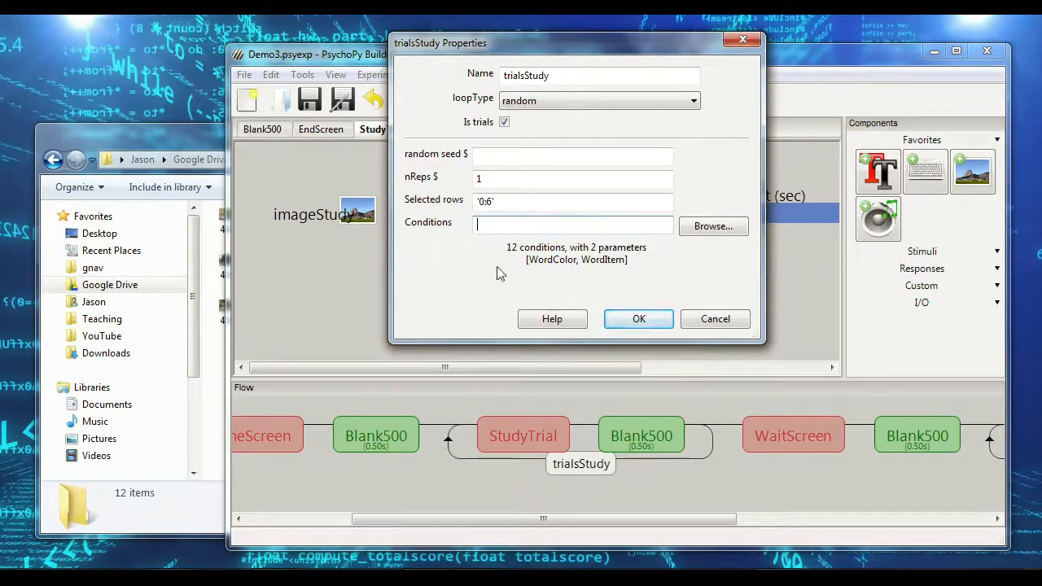
{"action": "left_click", "coordinate": [658, 324]}
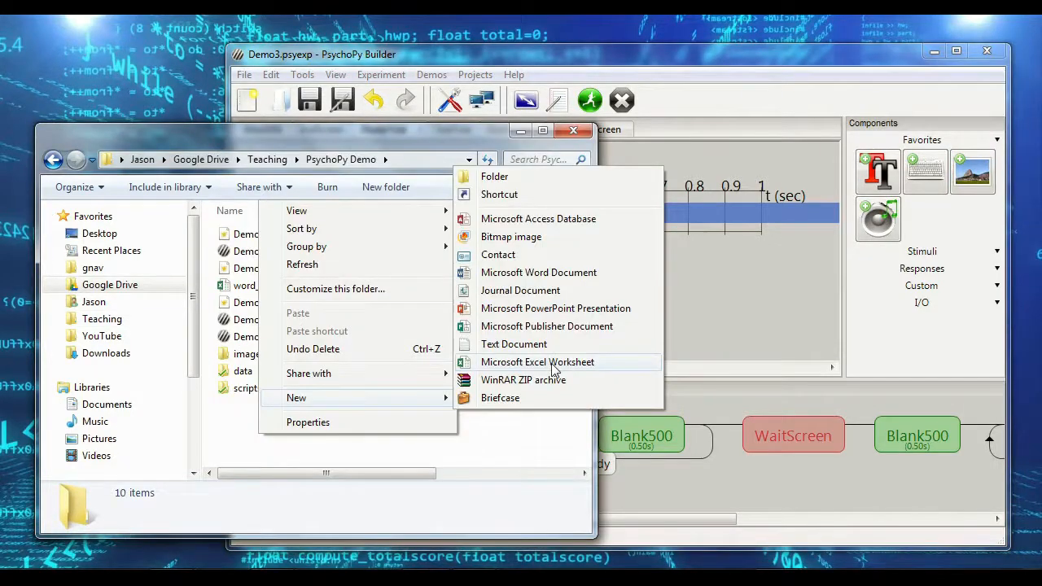
Step: Create a new Excel worksheet named image_stimuli.xlsx in the PsychoPy Demo folder and open it in Excel
{"action": "left_click", "coordinate": [554, 366]}
{"action": "type", "text": "image_stimuli.xlsx"}
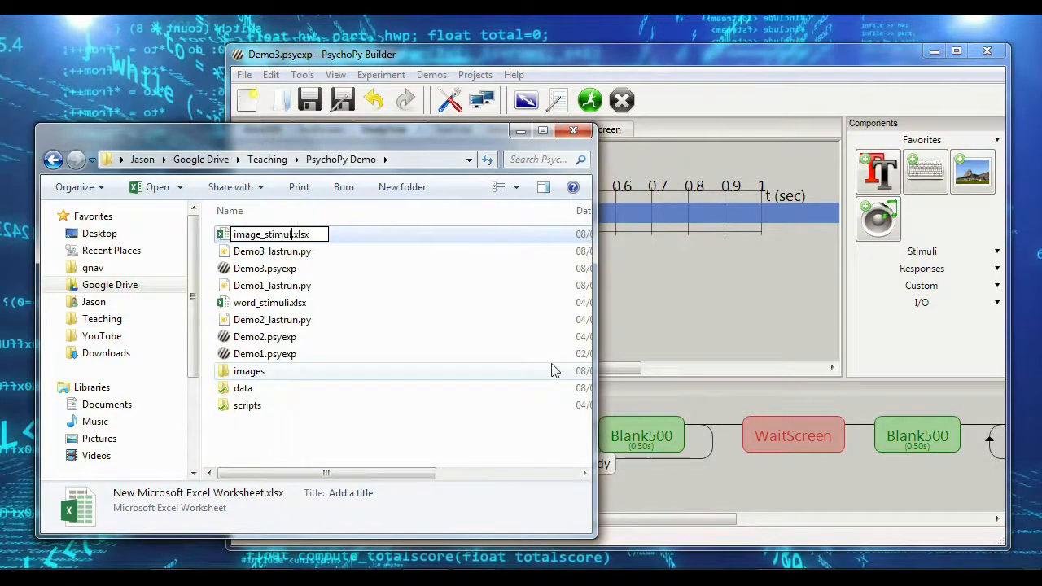
{"action": "key", "text": "Return"}
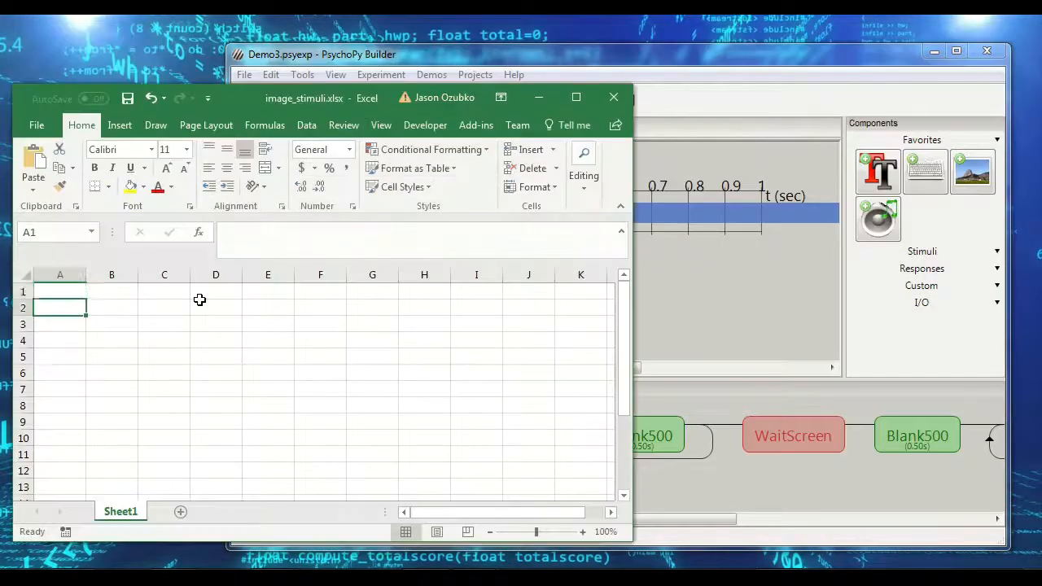
Step: Enter the column headers ImageFile in cell A1 and OldNew in cell B1
{"action": "type", "text": "ImageFile"}
{"action": "key", "text": "Return"}
{"action": "key", "text": "Up"}
{"action": "key", "text": "Right"}
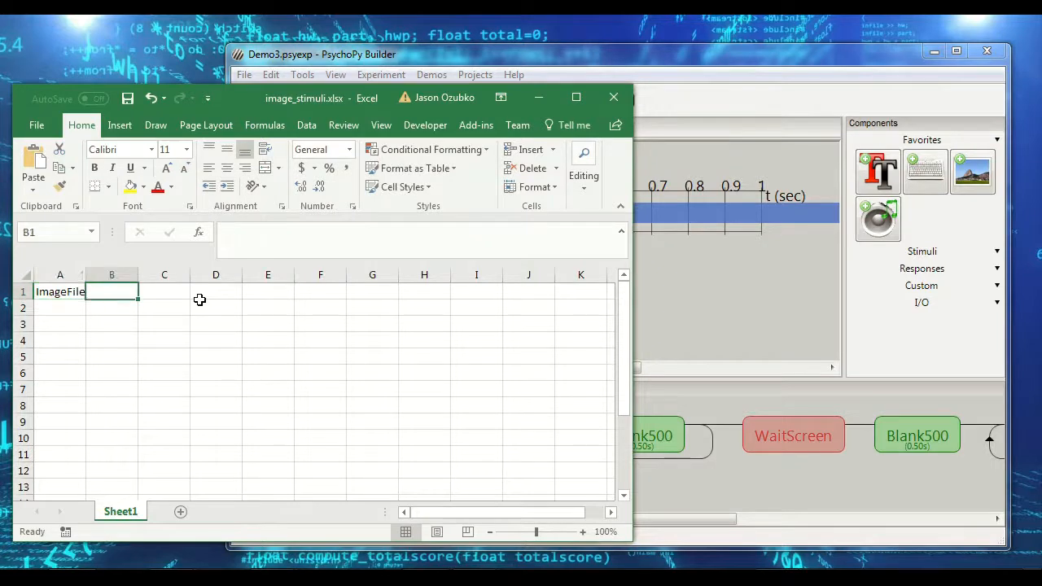
{"action": "type", "text": "OldNew"}
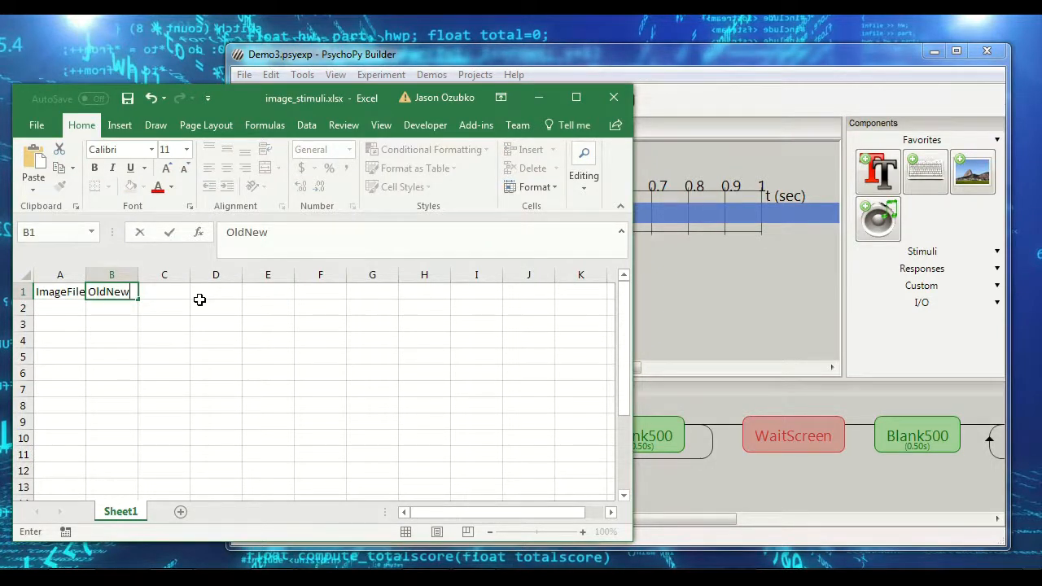
Step: Open the images folder in PsychoPy Demo and look through its panorama pictures in the photo viewer
{"action": "key", "text": "Tab"}
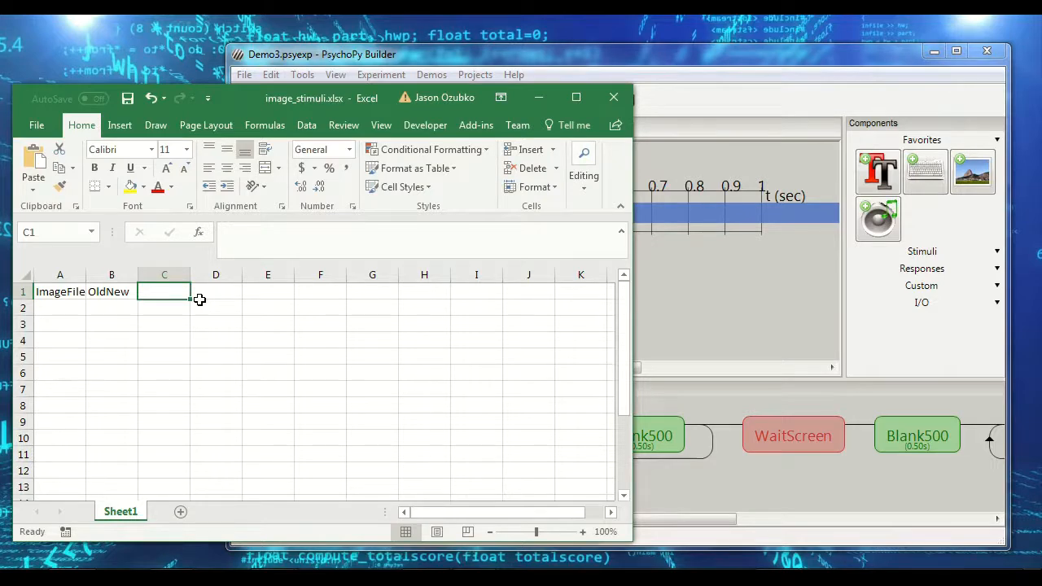
{"action": "key", "text": "alt+Tab"}
{"action": "double_click", "coordinate": [249, 368]}
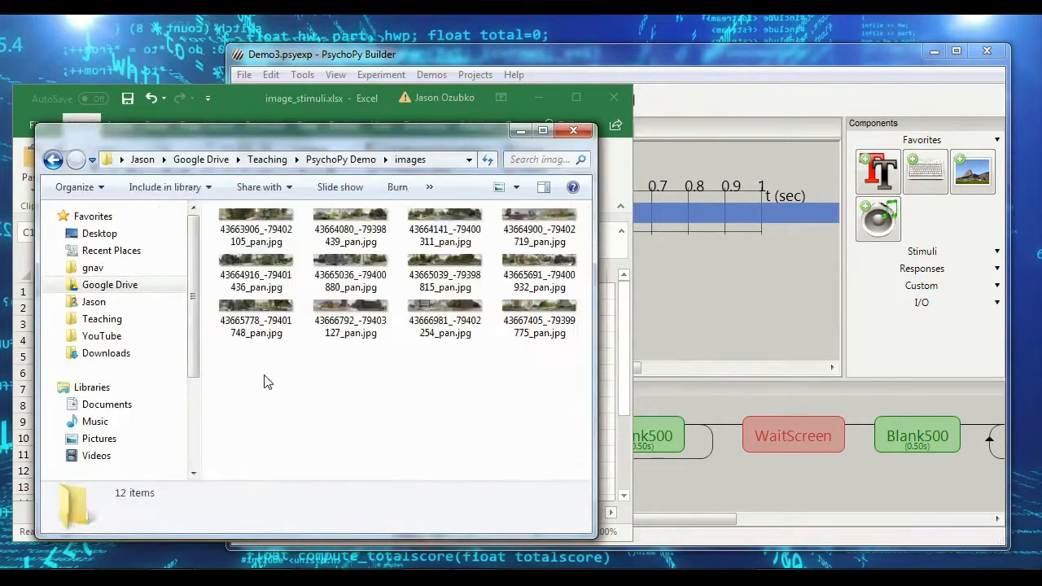
{"action": "double_click", "coordinate": [259, 215]}
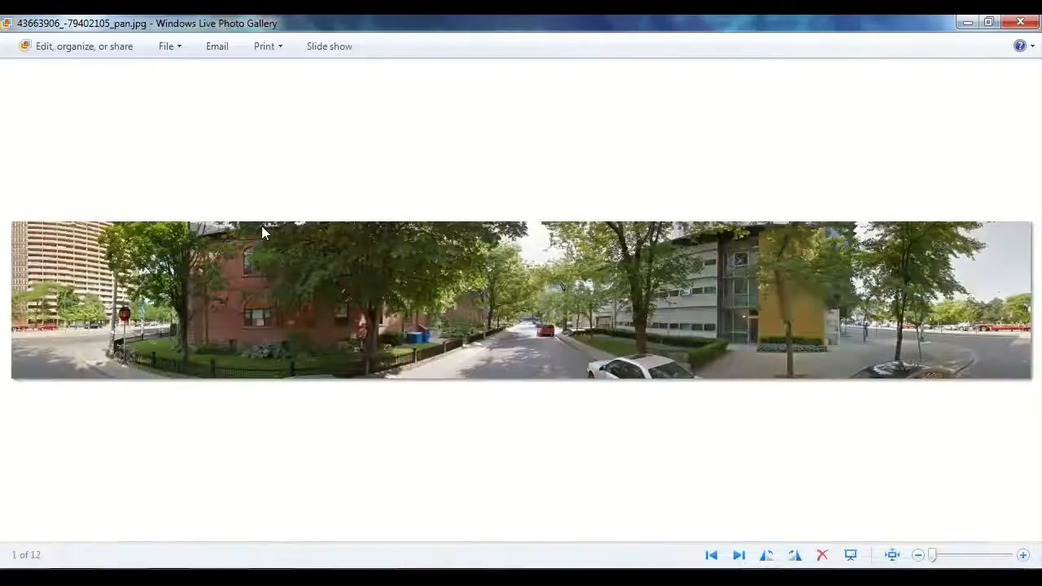
{"action": "key", "text": "Right"}
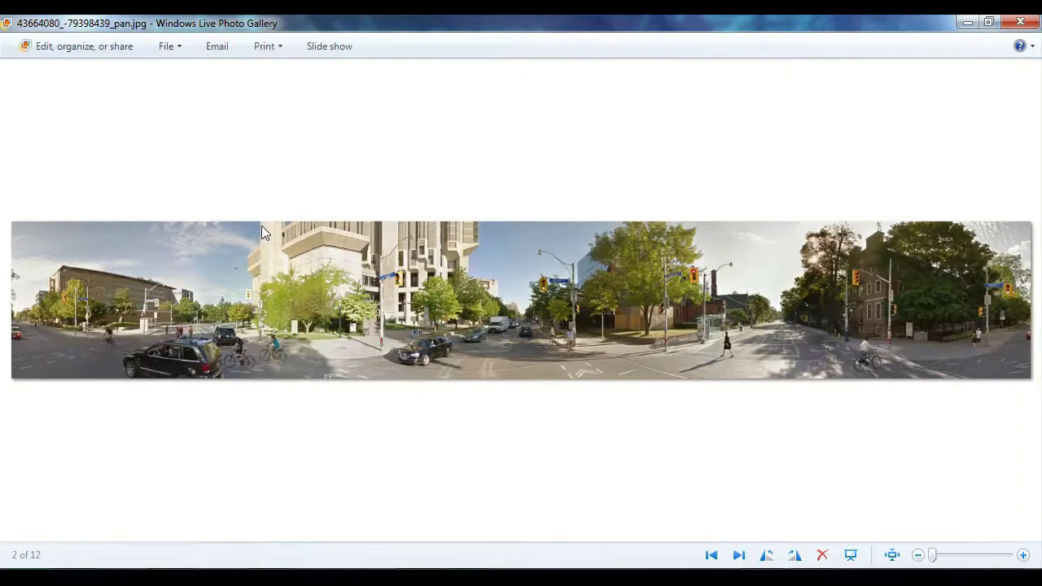
{"action": "key", "text": "Right"}
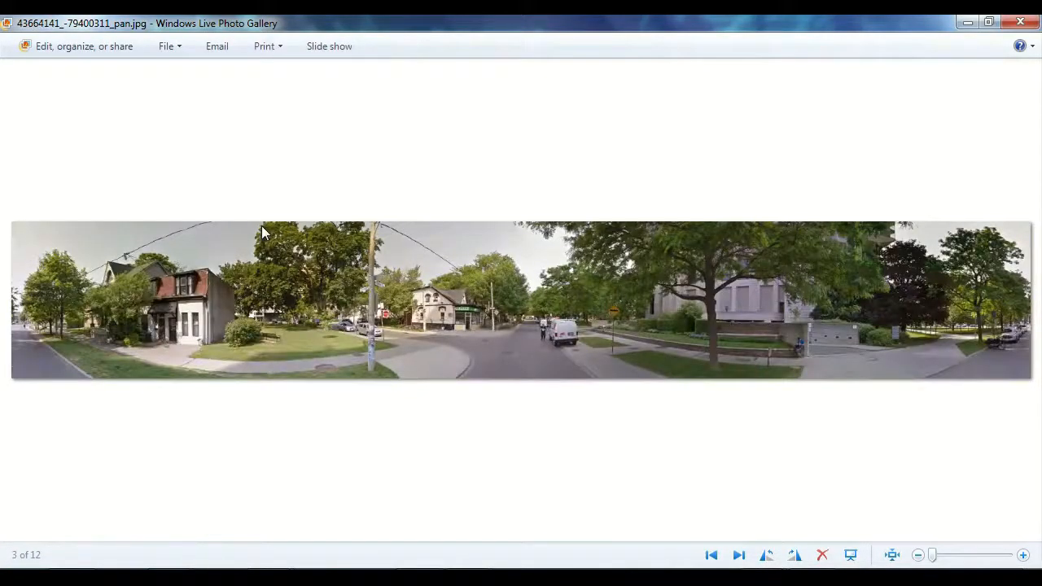
{"action": "key", "text": "Right"}
{"action": "key", "text": "Right"}
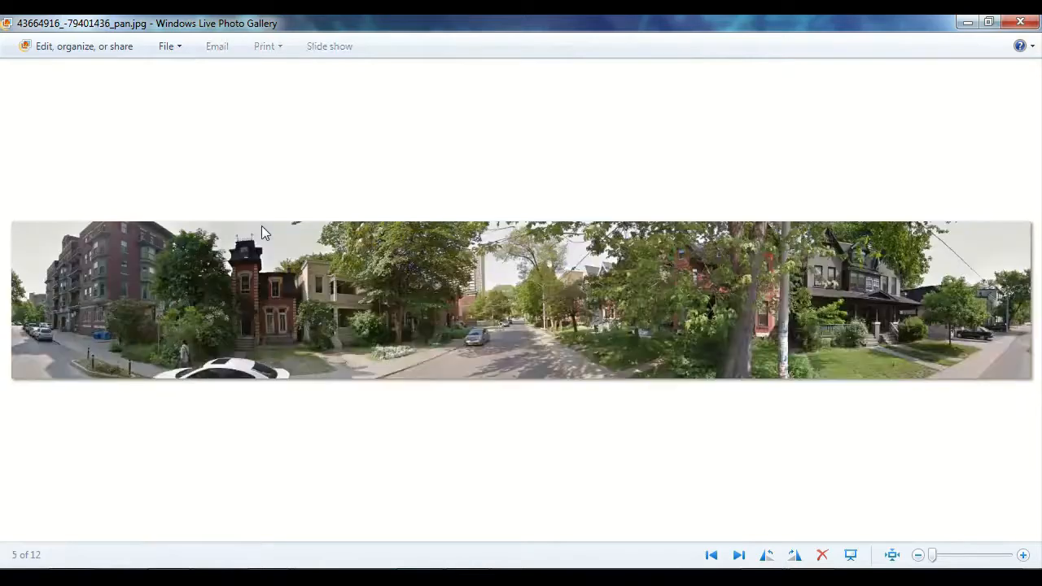
{"action": "key", "text": "Right"}
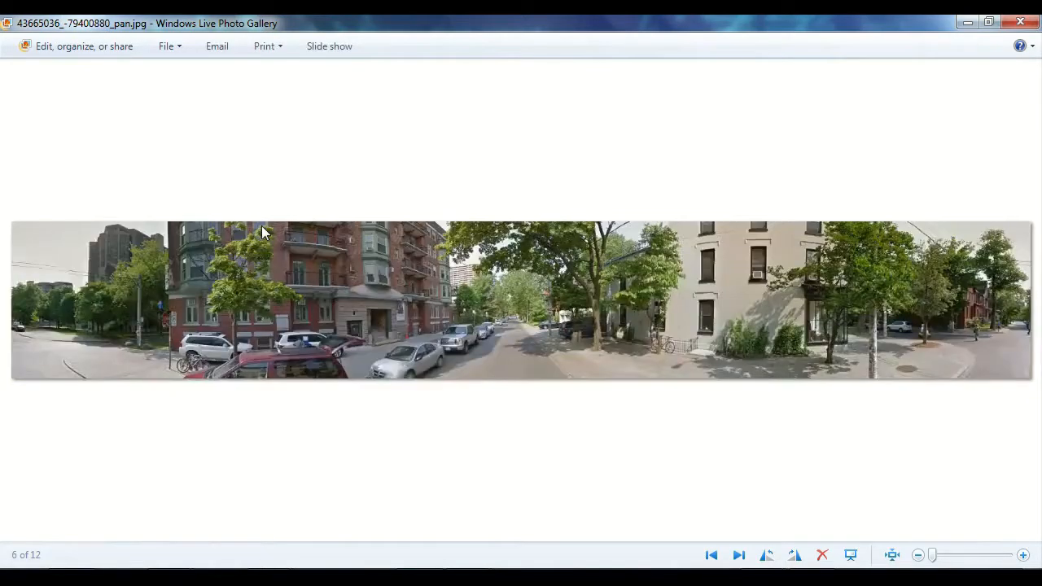
{"action": "key", "text": "Right"}
{"action": "key", "text": "Right"}
{"action": "key", "text": "Right"}
{"action": "key", "text": "Right"}
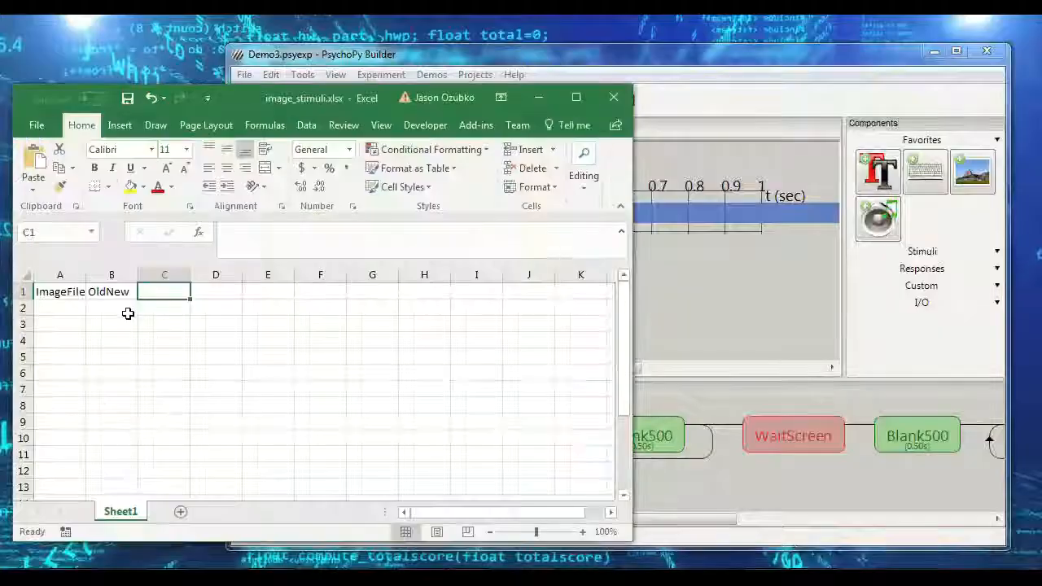
Step: Fill cells B2 to B7 of the OldNew column with old
{"action": "left_click", "coordinate": [128, 313]}
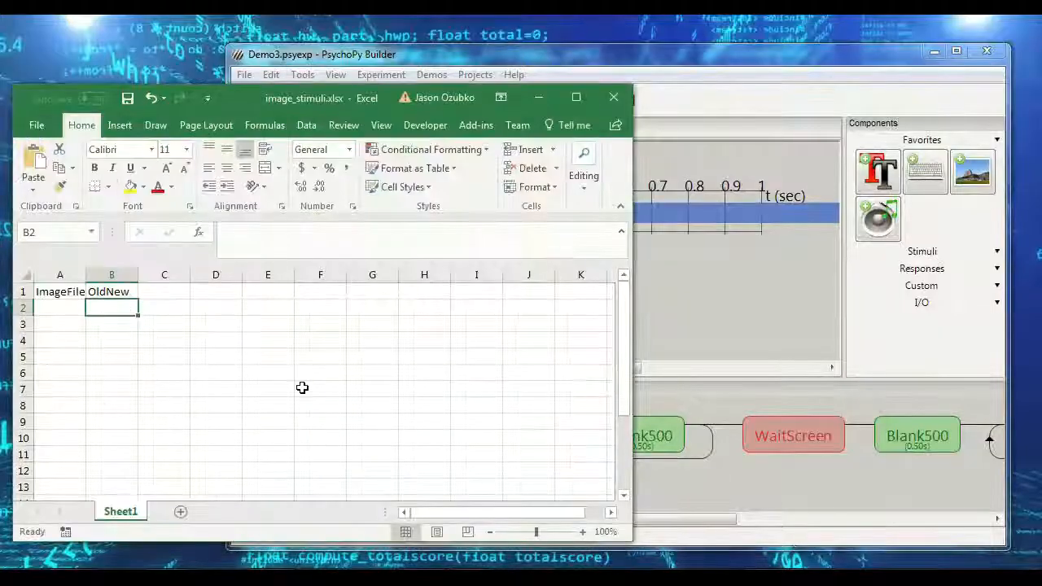
{"action": "type", "text": "old"}
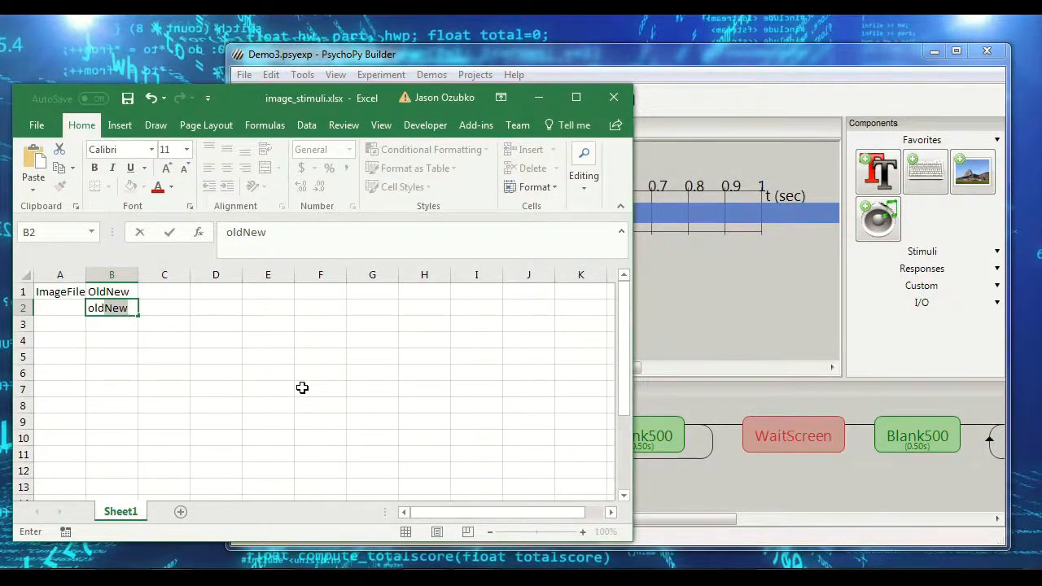
{"action": "key", "text": "Delete"}
{"action": "key", "text": "Return"}
{"action": "key", "text": "Up"}
{"action": "key", "text": "ctrl+c"}
{"action": "key", "text": "shift+Down"}
{"action": "key", "text": "shift+Down"}
{"action": "key", "text": "shift+Down"}
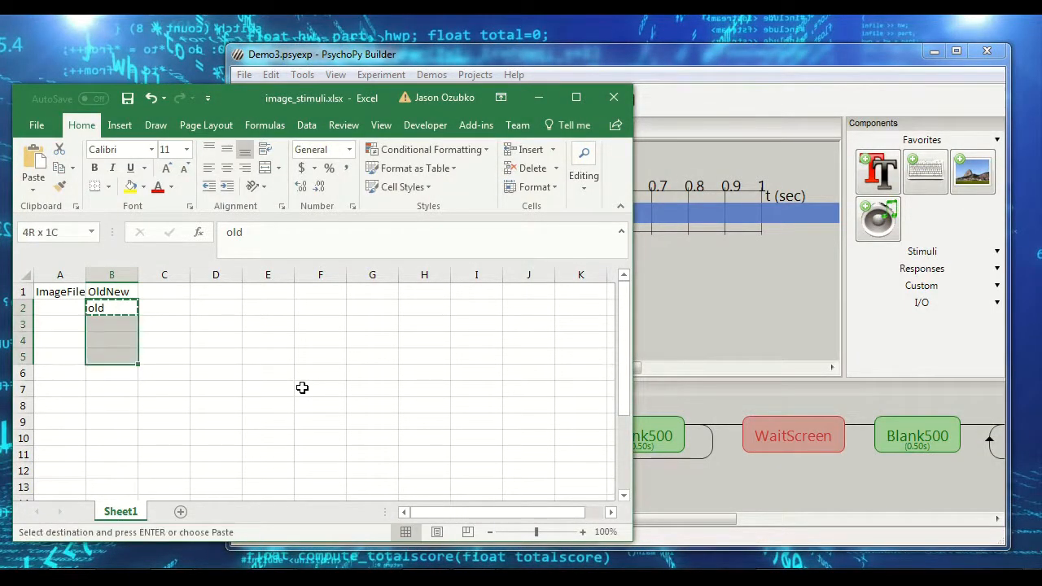
{"action": "key", "text": "shift+Down"}
{"action": "key", "text": "shift+Down"}
{"action": "key", "text": "ctrl+v"}
Step: Fill cells B8 to B13 of the OldNew column with new
{"action": "key", "text": "Down"}
{"action": "key", "text": "Down"}
{"action": "key", "text": "Down"}
{"action": "key", "text": "Down"}
{"action": "key", "text": "Down"}
{"action": "key", "text": "Down"}
{"action": "type", "text": "new"}
{"action": "key", "text": "Return"}
{"action": "type", "text": "new"}
{"action": "key", "text": "Return"}
{"action": "type", "text": "new"}
{"action": "key", "text": "Return"}
{"action": "type", "text": "new"}
{"action": "key", "text": "Return"}
{"action": "type", "text": "new"}
{"action": "key", "text": "Return"}
{"action": "type", "text": "new"}
{"action": "key", "text": "Return"}
{"action": "key", "text": "Up"}
{"action": "key", "text": "shift+Up"}
{"action": "key", "text": "shift+Up"}
{"action": "key", "text": "shift+Up"}
{"action": "key", "text": "shift+Up"}
{"action": "key", "text": "shift+Up"}
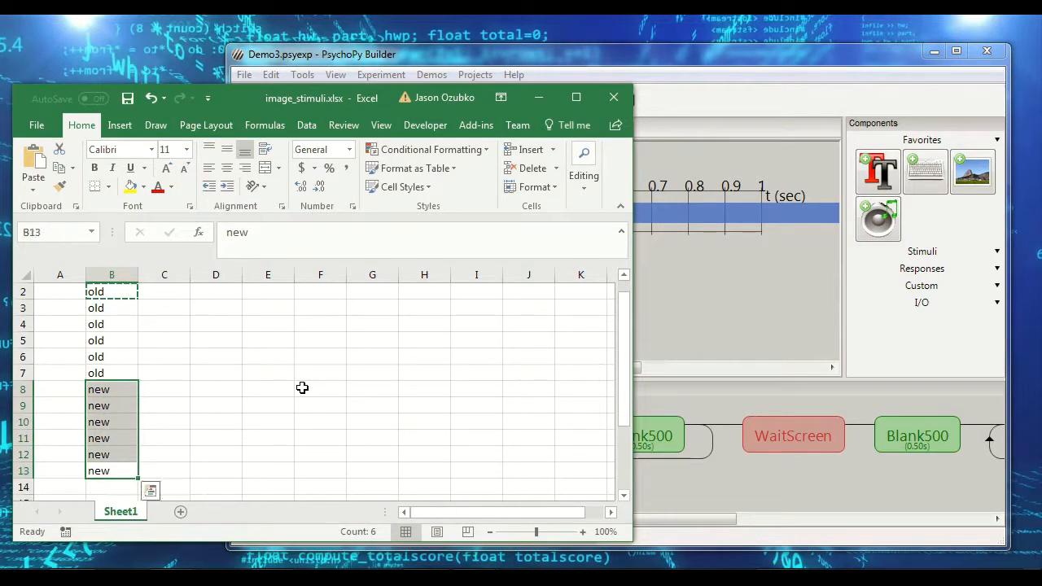
{"action": "key", "text": "ctrl+Up"}
{"action": "key", "text": "ctrl+Down"}
{"action": "key", "text": "Left"}
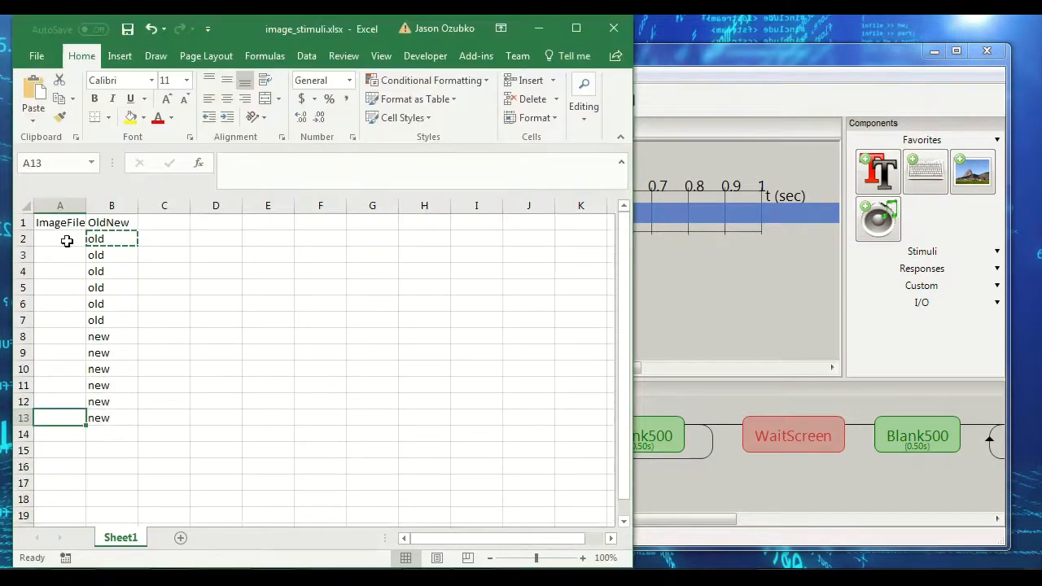
Step: Widen column A of the worksheet and bring the images folder window up beside it
{"action": "left_click", "coordinate": [68, 242]}
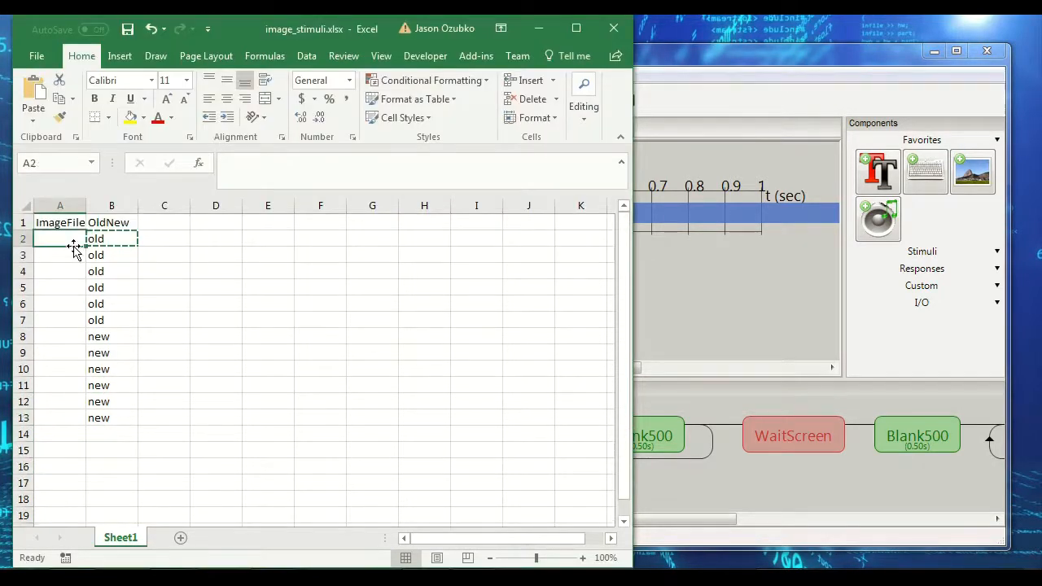
{"action": "left_click_drag", "start_coordinate": [86, 206], "coordinate": [144, 206]}
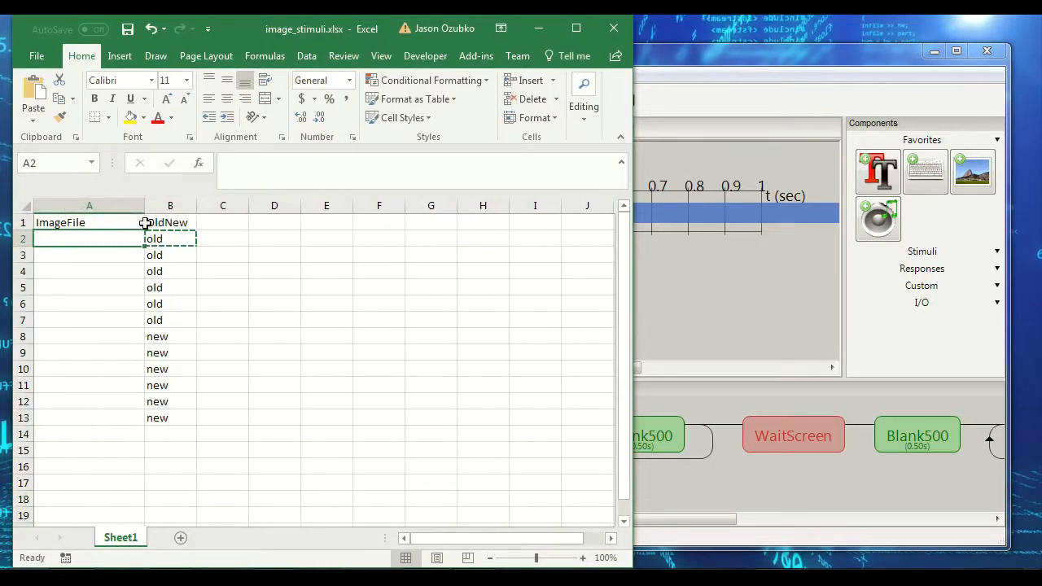
{"action": "left_click", "coordinate": [400, 579]}
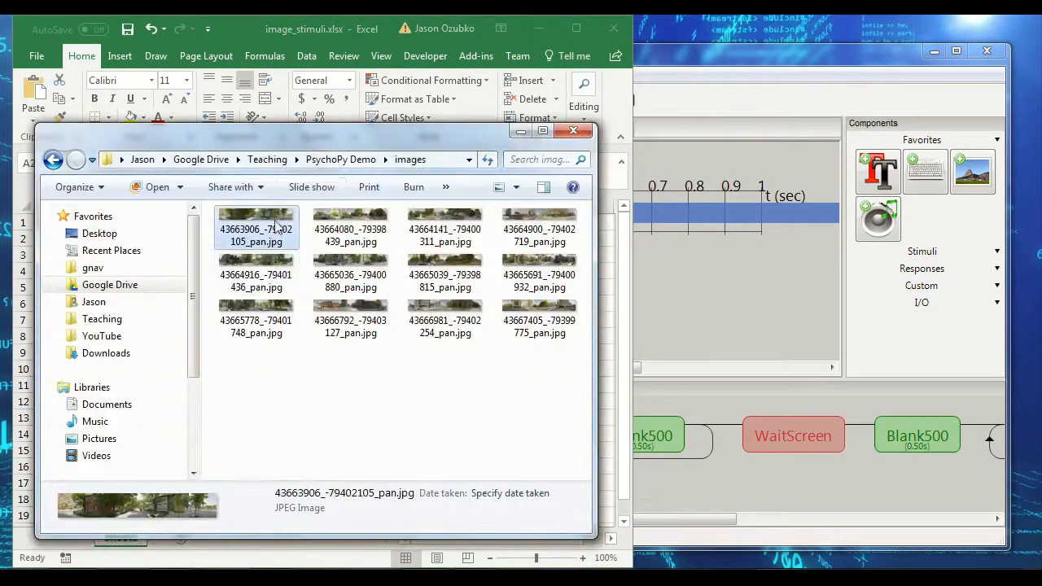
{"action": "left_click_drag", "start_coordinate": [312, 140], "coordinate": [695, 133]}
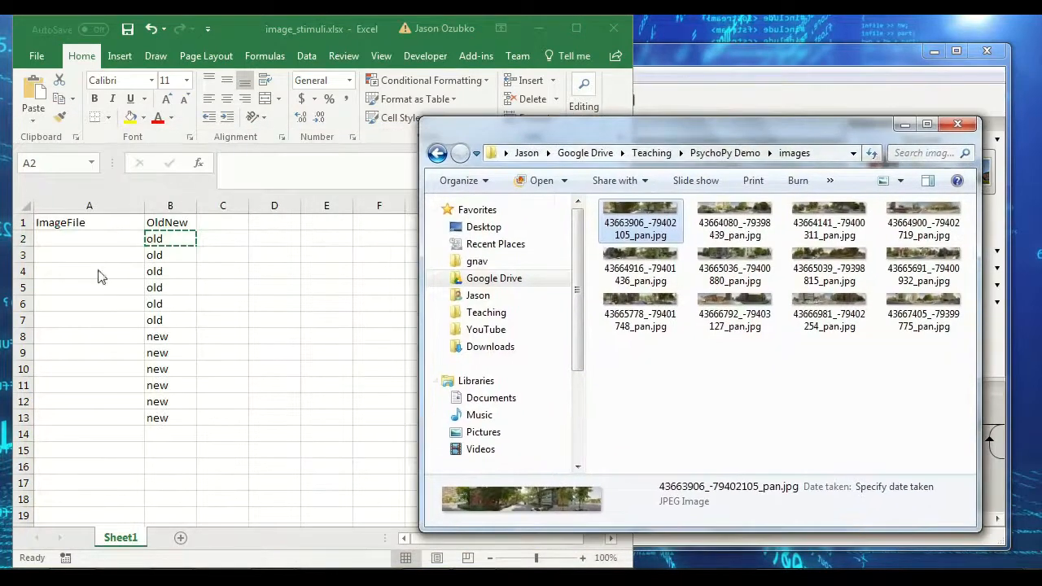
Step: Enter the first picture's relative path, images/43663906_-79402105_pan.jpg, in cell A2, copying the name from the images folder
{"action": "left_click", "coordinate": [80, 239]}
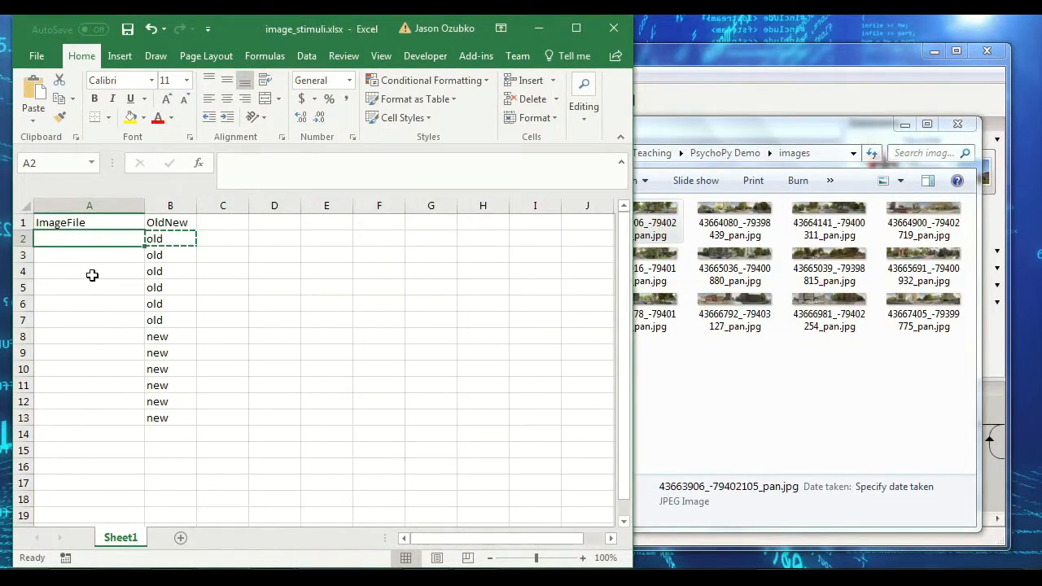
{"action": "type", "text": "images/"}
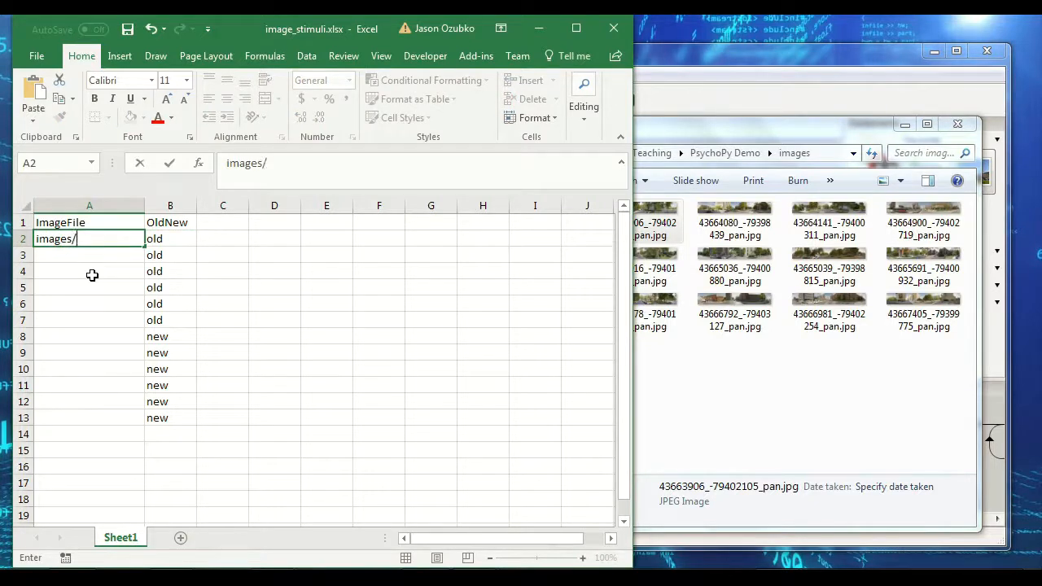
{"action": "left_click", "coordinate": [725, 152]}
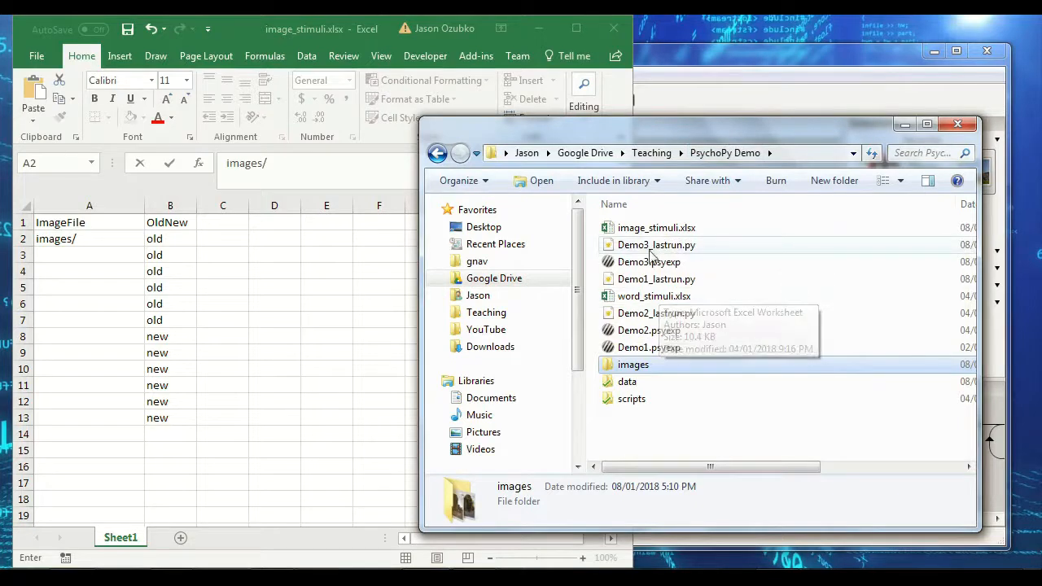
{"action": "double_click", "coordinate": [639, 368]}
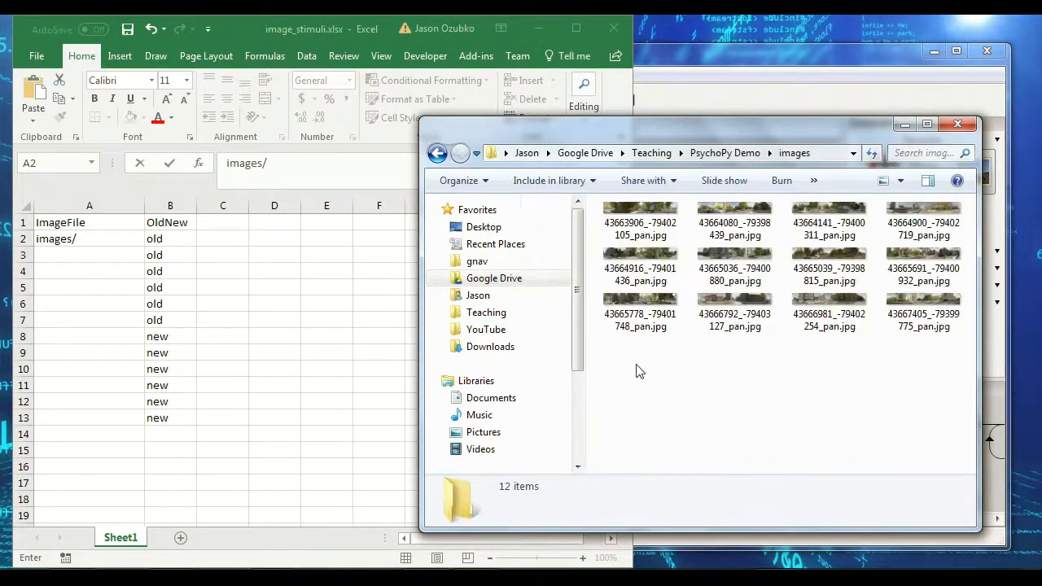
{"action": "left_click", "coordinate": [641, 230]}
{"action": "key", "text": "F2"}
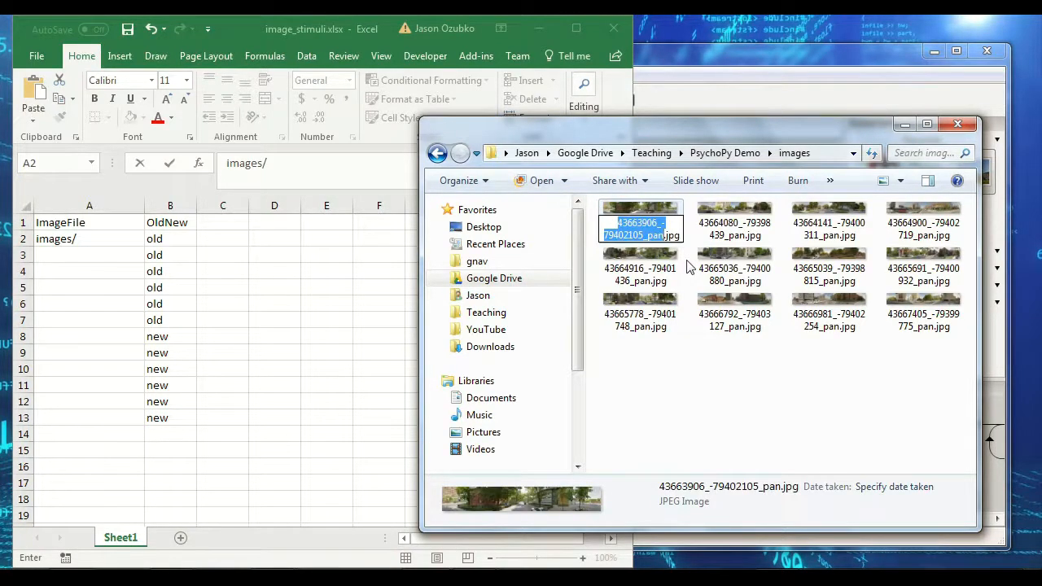
{"action": "key", "text": "Escape"}
{"action": "left_click", "coordinate": [112, 238]}
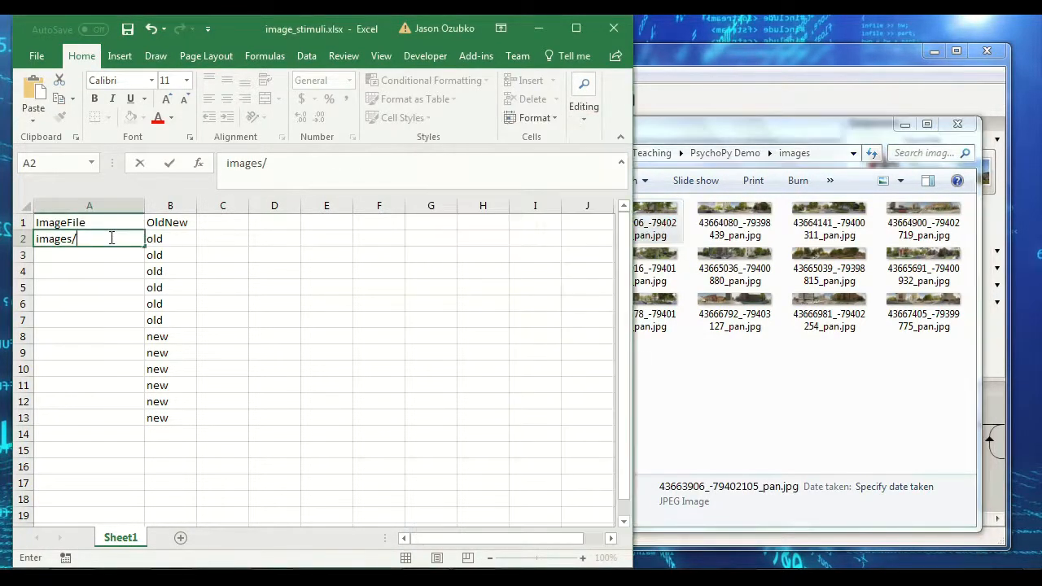
{"action": "key", "text": "ctrl+v"}
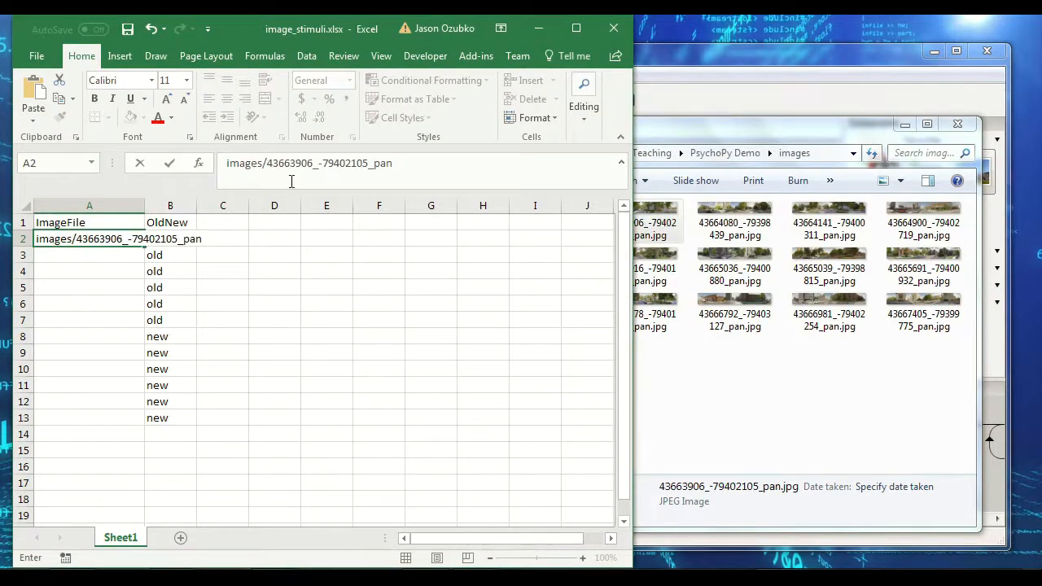
{"action": "type", "text": ".jpg"}
{"action": "key", "text": "Return"}
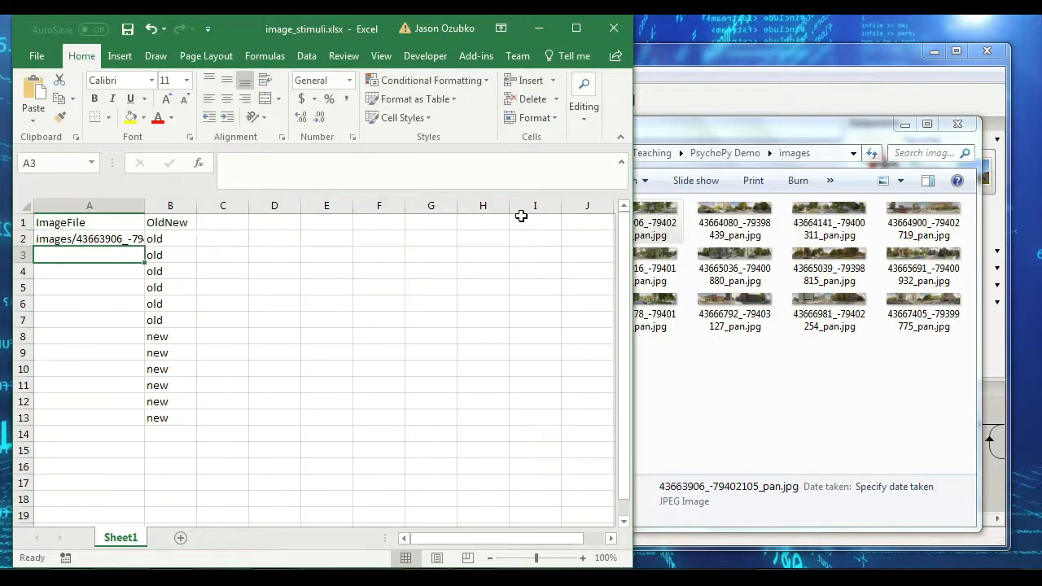
Step: Fit column A to its contents and enter images/43664080_-79398439_pan.jpg in cell A3, copying the name from the images folder
{"action": "double_click", "coordinate": [144, 206]}
{"action": "type", "text": "i"}
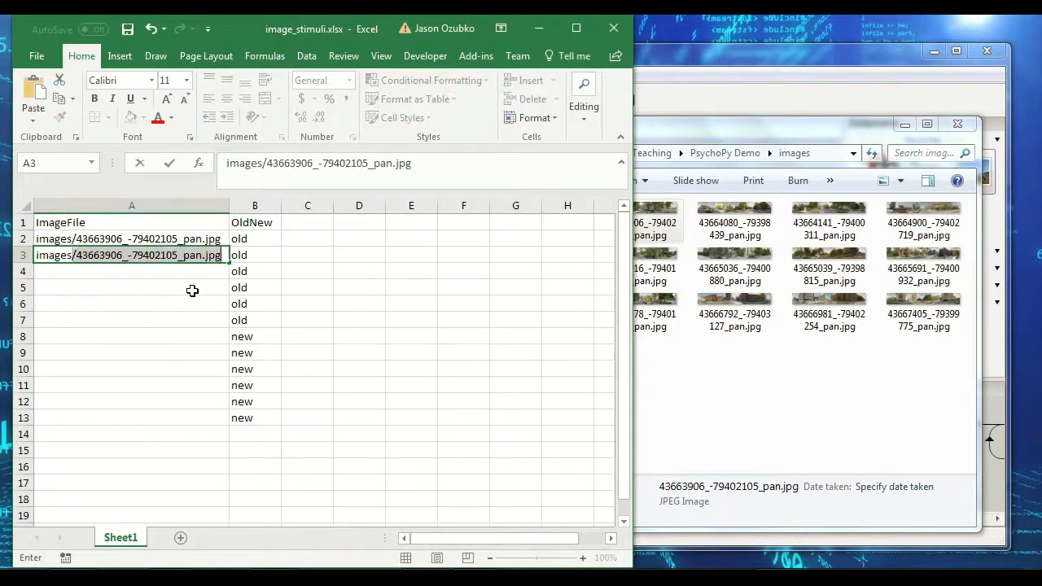
{"action": "left_click", "coordinate": [734, 224]}
{"action": "key", "text": "F2"}
{"action": "key", "text": "ctrl+c"}
{"action": "left_click", "coordinate": [245, 29]}
{"action": "key", "text": "ctrl+v"}
{"action": "type", "text": "jpg"}
{"action": "key", "text": "Return"}
Step: Enter images/43664141_-79400311_pan/jpg in cell A4 and images/43664900_-79402719_pan.jpg in cell A5, copying the picture names from the images folder
{"action": "type", "text": "images/"}
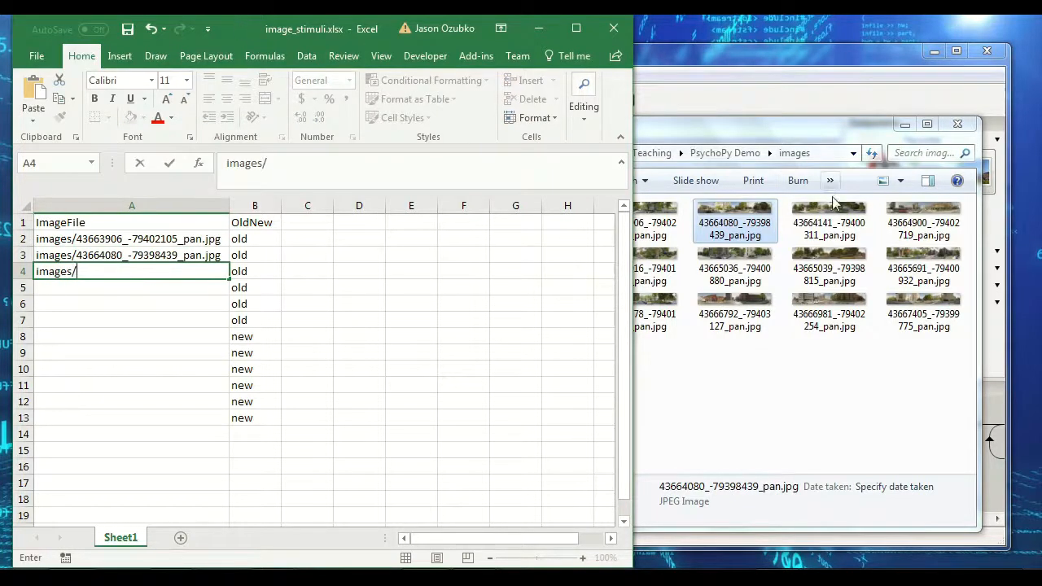
{"action": "left_click", "coordinate": [826, 223]}
{"action": "left_click", "coordinate": [824, 221]}
{"action": "key", "text": "ctrl+c"}
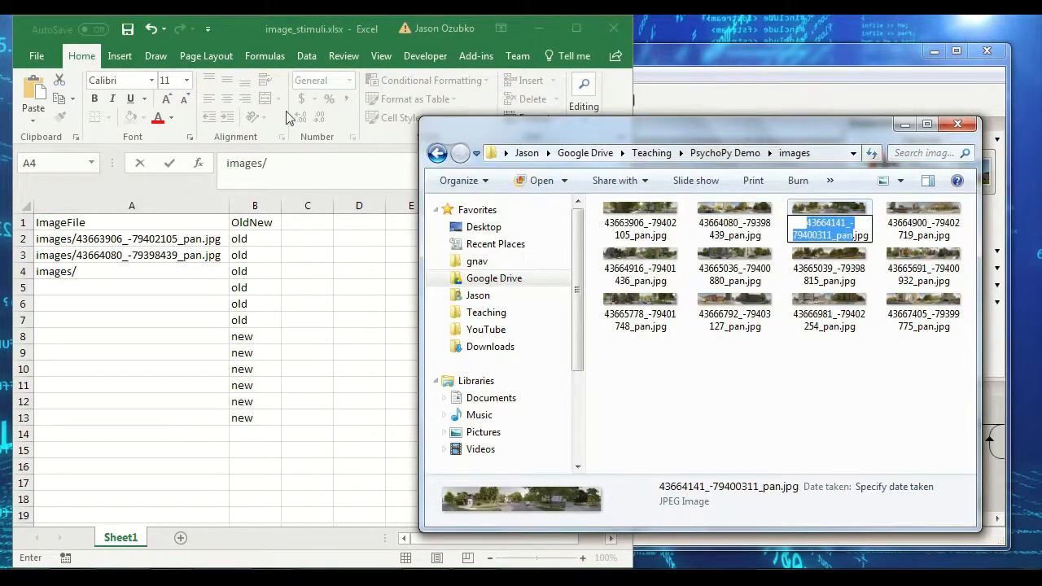
{"action": "left_click", "coordinate": [226, 26]}
{"action": "key", "text": "ctrl+v"}
{"action": "type", "text": "/jpg"}
{"action": "key", "text": "Return"}
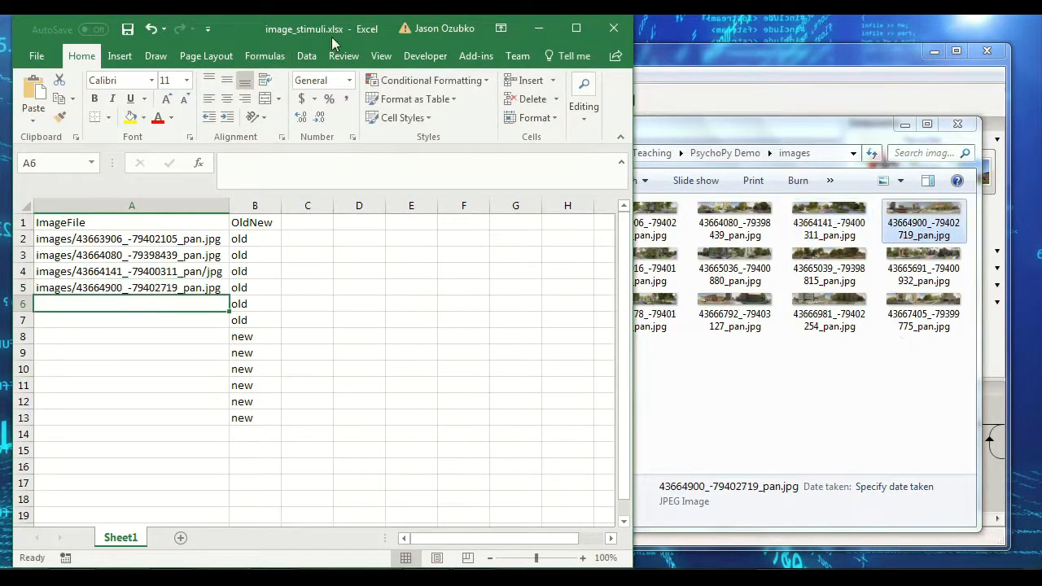
Step: Correct the file extension in cell A4 so the path reads images/43664141_-79400311_pan.jpg
{"action": "key", "text": "Up"}
{"action": "key", "text": "Up"}
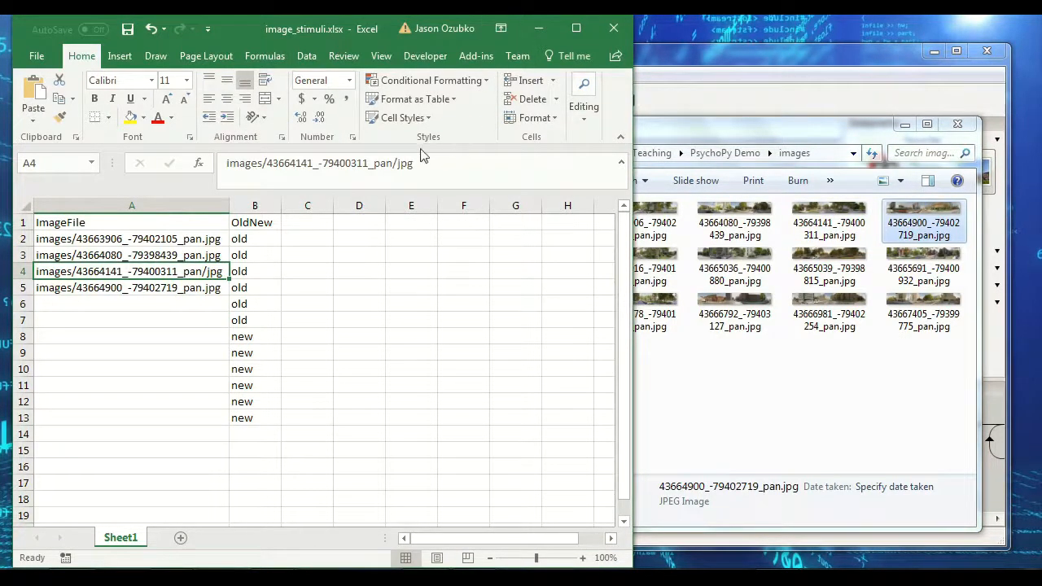
{"action": "left_click", "coordinate": [393, 162]}
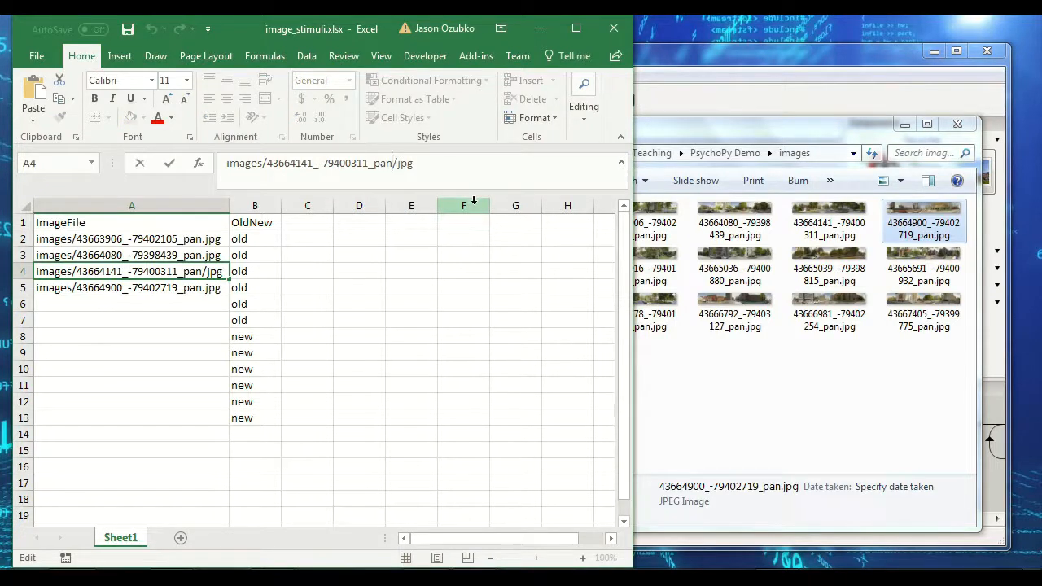
{"action": "key", "text": "Delete"}
{"action": "type", "text": "."}
{"action": "key", "text": "ctrl+Return"}
Step: Enter the fifth picture's path, images/43664916_-79401436_pan.jpg, in cell A6
{"action": "left_click", "coordinate": [190, 302]}
{"action": "type", "text": "images/"}
{"action": "key", "text": "ctrl+v"}
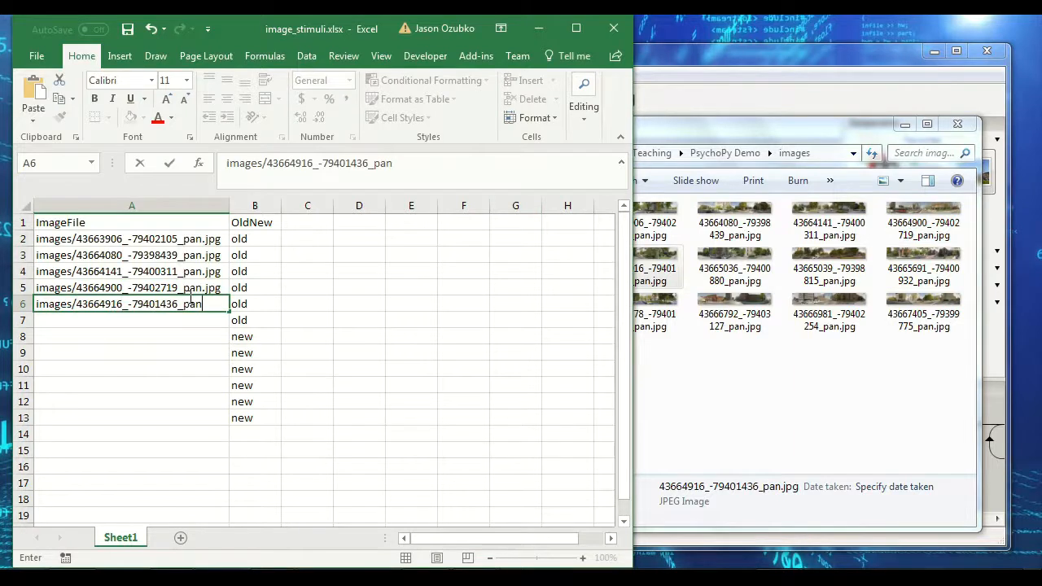
{"action": "type", "text": ".jpg"}
{"action": "key", "text": "Return"}
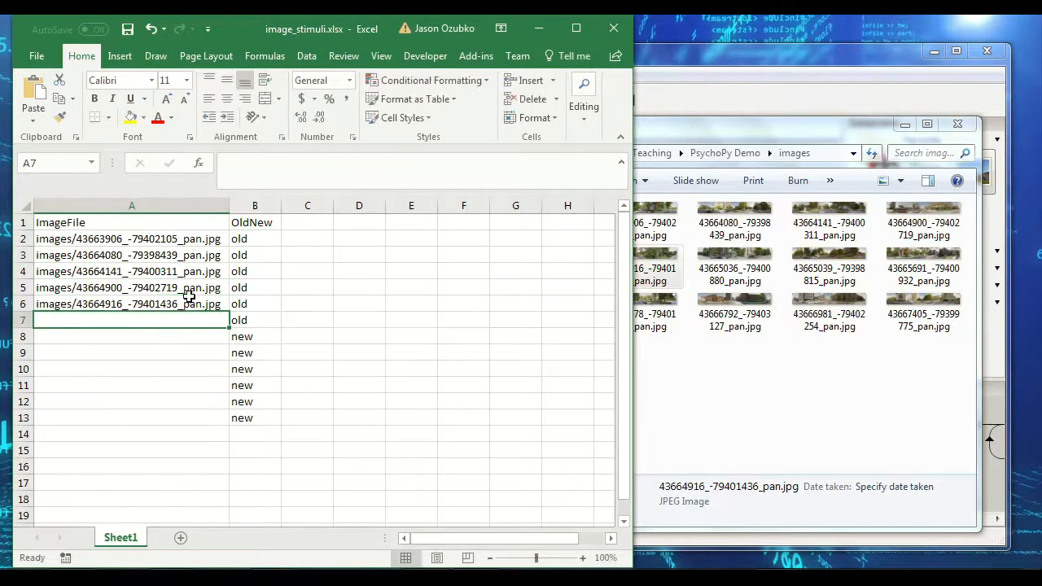
Step: Enter images/43665036_-79400880_pan.jpg in cell A7, copying the sixth picture's name from the images folder
{"action": "left_click", "coordinate": [753, 140]}
{"action": "left_click", "coordinate": [734, 268]}
{"action": "key", "text": "F2"}
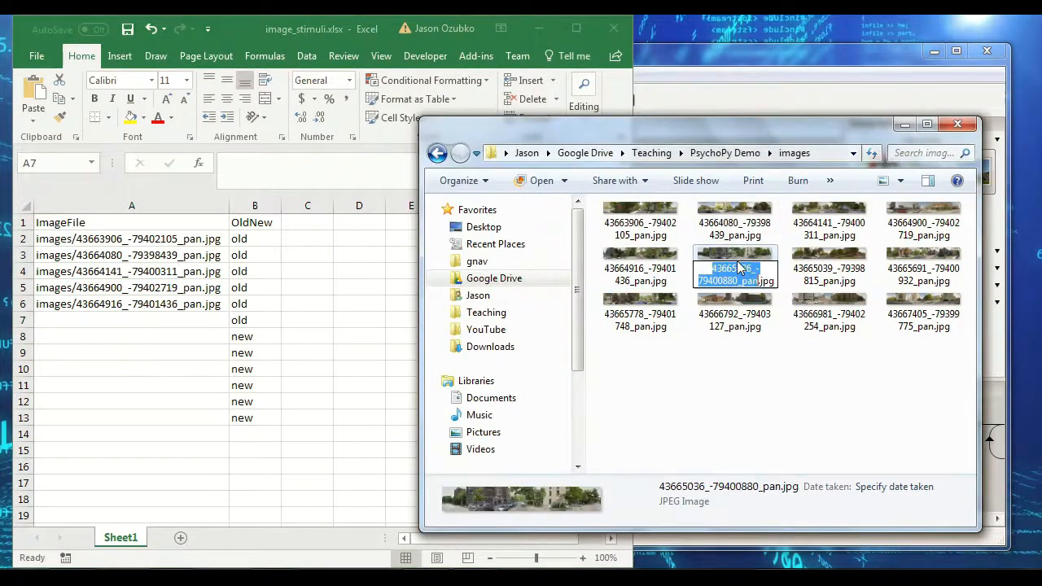
{"action": "left_click", "coordinate": [250, 30]}
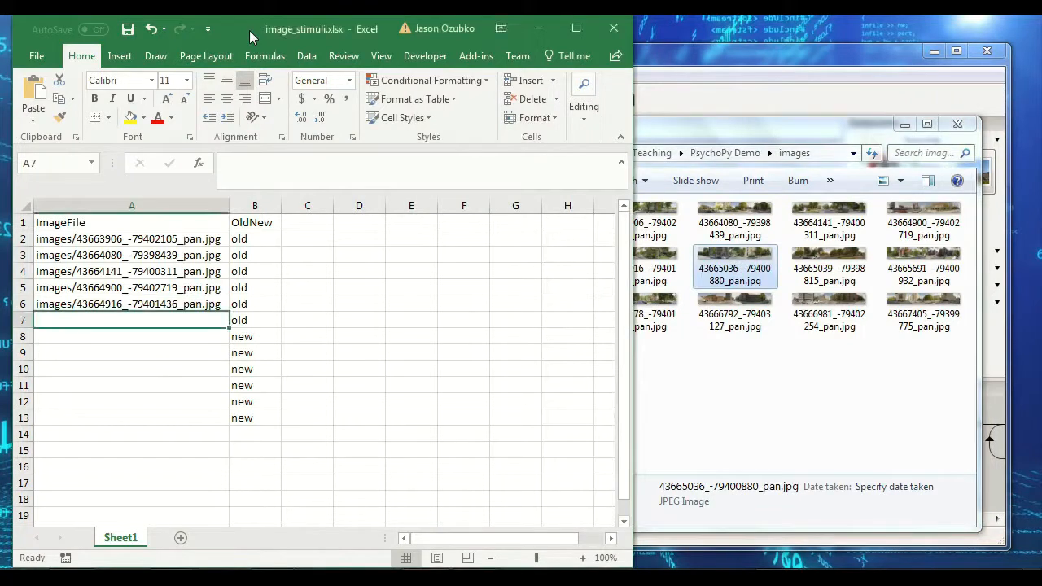
{"action": "type", "text": "images/"}
{"action": "key", "text": "ctrl+v"}
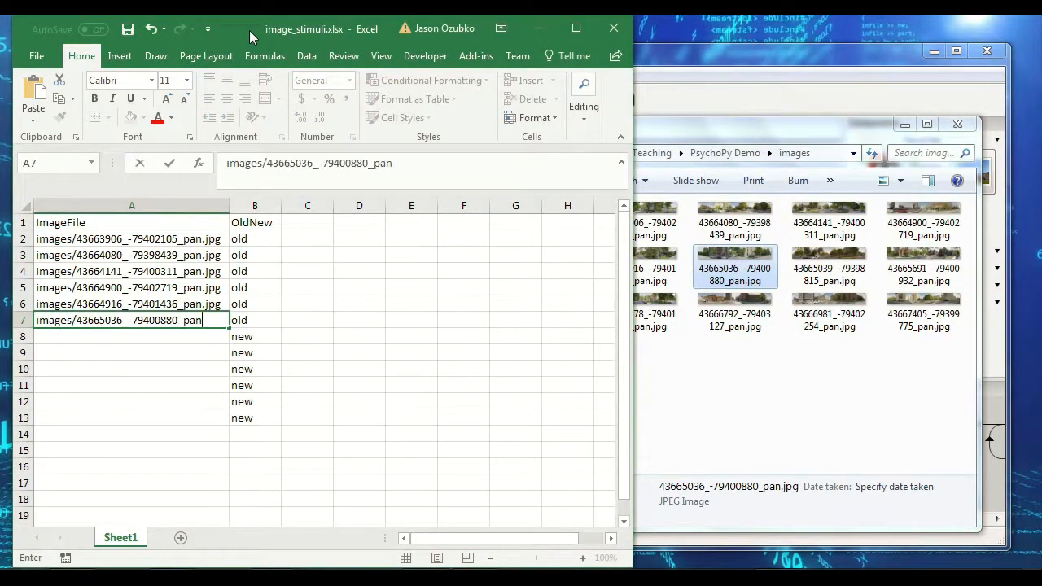
{"action": "type", "text": ".jpg"}
{"action": "key", "text": "Return"}
{"action": "key", "text": "Up"}
{"action": "key", "text": "Up"}
{"action": "key", "text": "Up"}
{"action": "key", "text": "Up"}
{"action": "key", "text": "Up"}
{"action": "key", "text": "Up"}
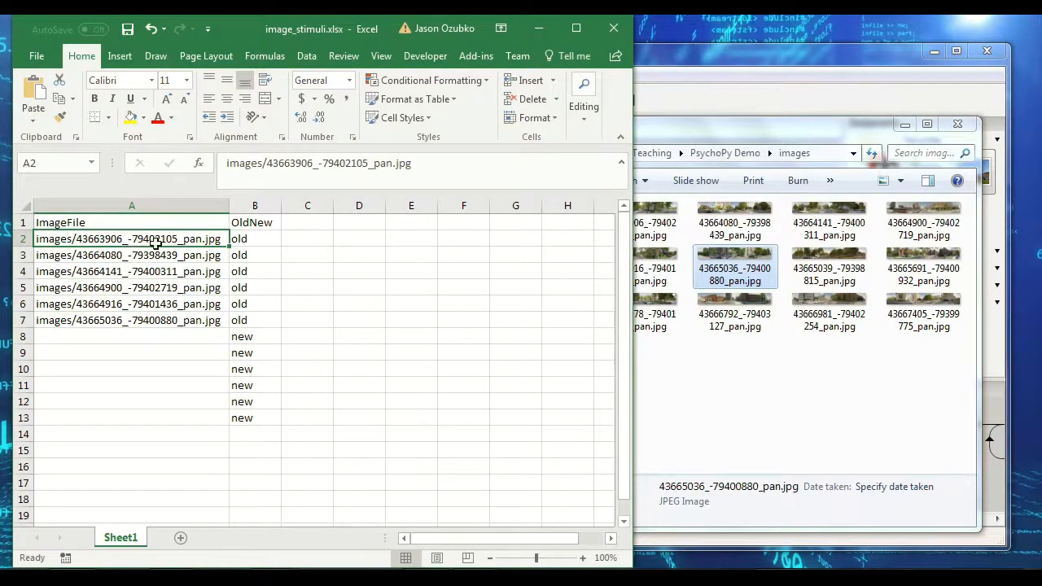
Step: Enter the first new picture's path, images/43665039_-79398815_pan.jpg, in cell A8, copying its name from the images folder
{"action": "left_click", "coordinate": [173, 330]}
{"action": "left_click", "coordinate": [713, 125]}
{"action": "key", "text": "Right"}
{"action": "key", "text": "F2"}
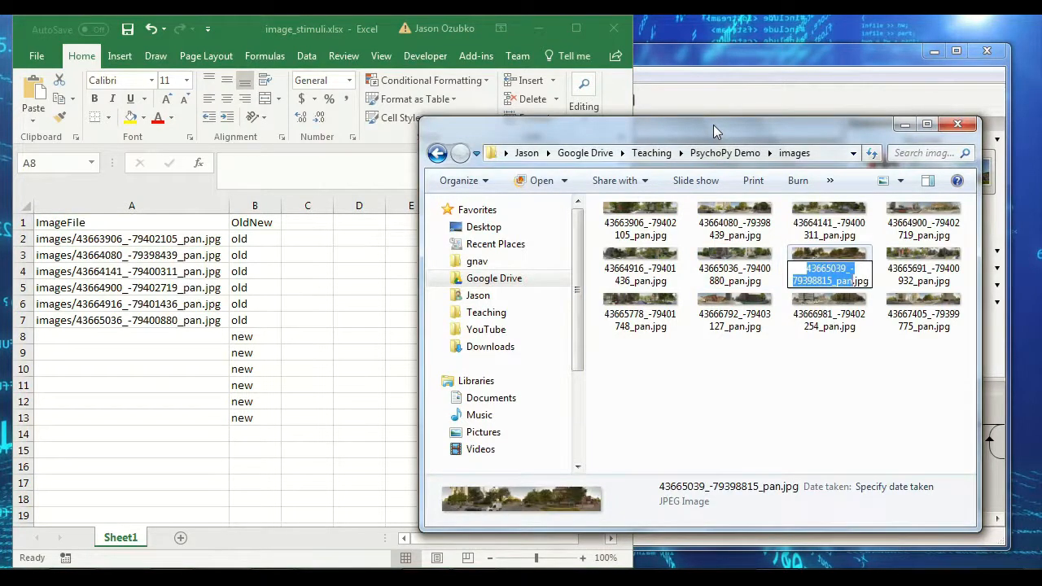
{"action": "key", "text": "Escape"}
{"action": "left_click", "coordinate": [236, 35]}
{"action": "type", "text": "images/"}
{"action": "key", "text": "ctrl+v"}
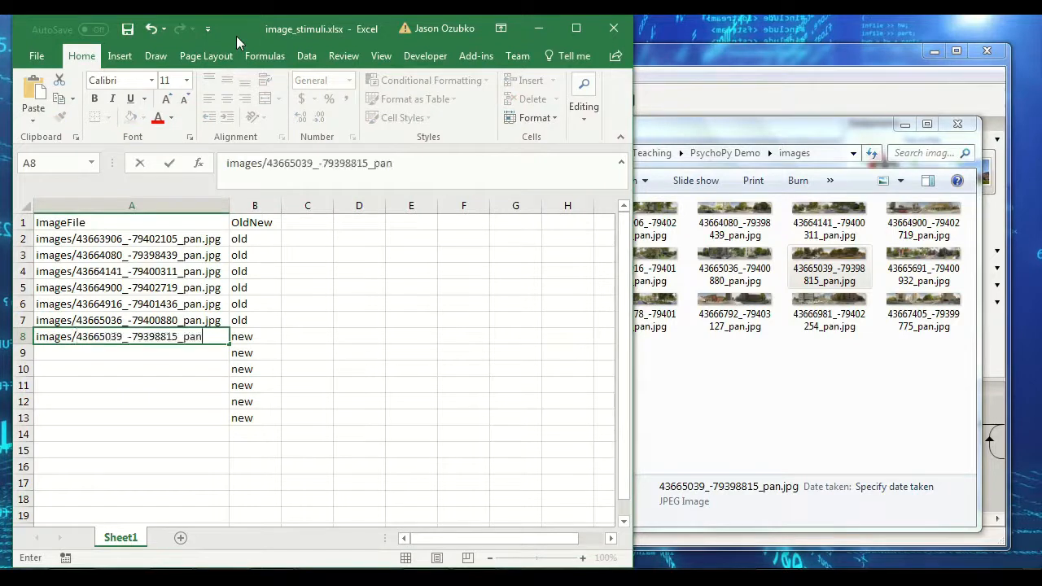
{"action": "type", "text": ".jpg"}
{"action": "key", "text": "Return"}
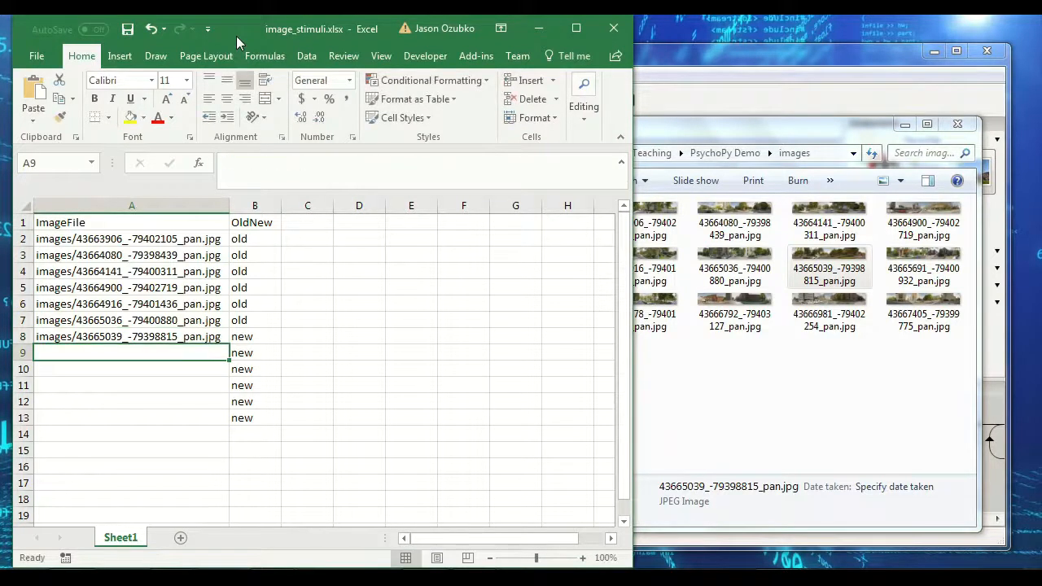
Step: Enter images/43665691_-79400932_pan.jpg in cell A9, copying the eighth picture's name from the images folder
{"action": "left_click", "coordinate": [837, 136]}
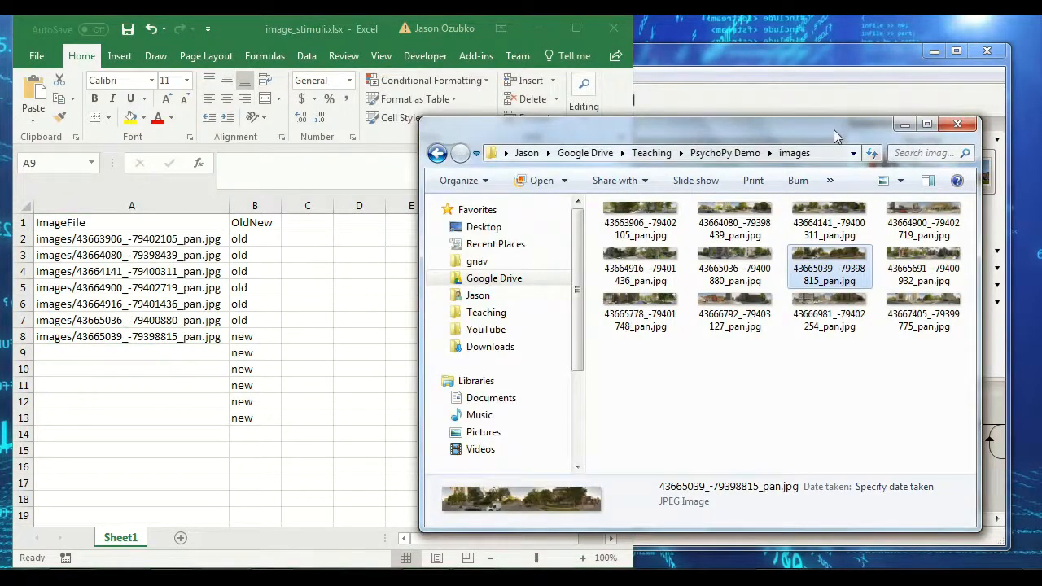
{"action": "key", "text": "Right"}
{"action": "key", "text": "F2"}
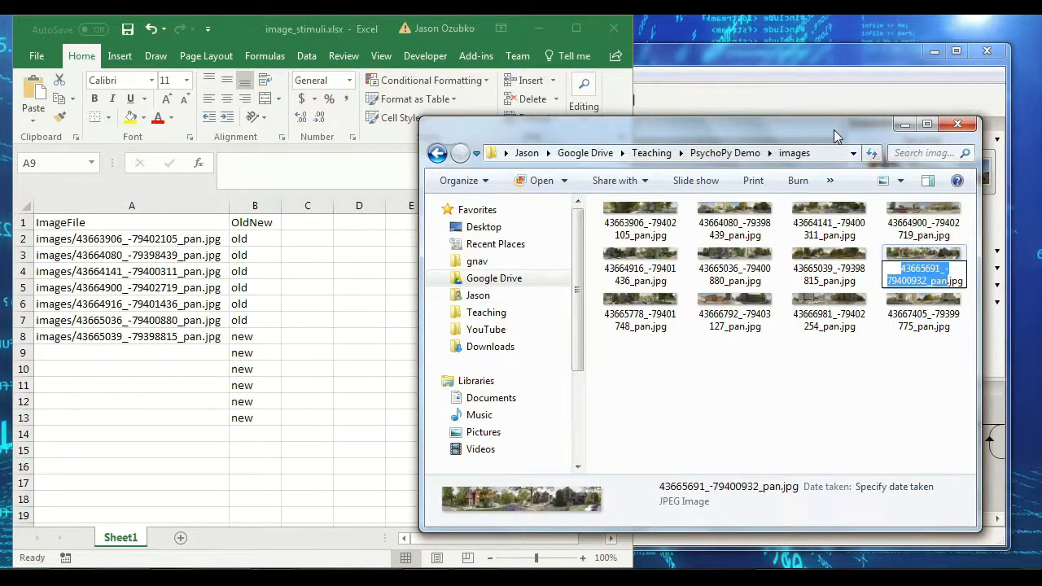
{"action": "key", "text": "Escape"}
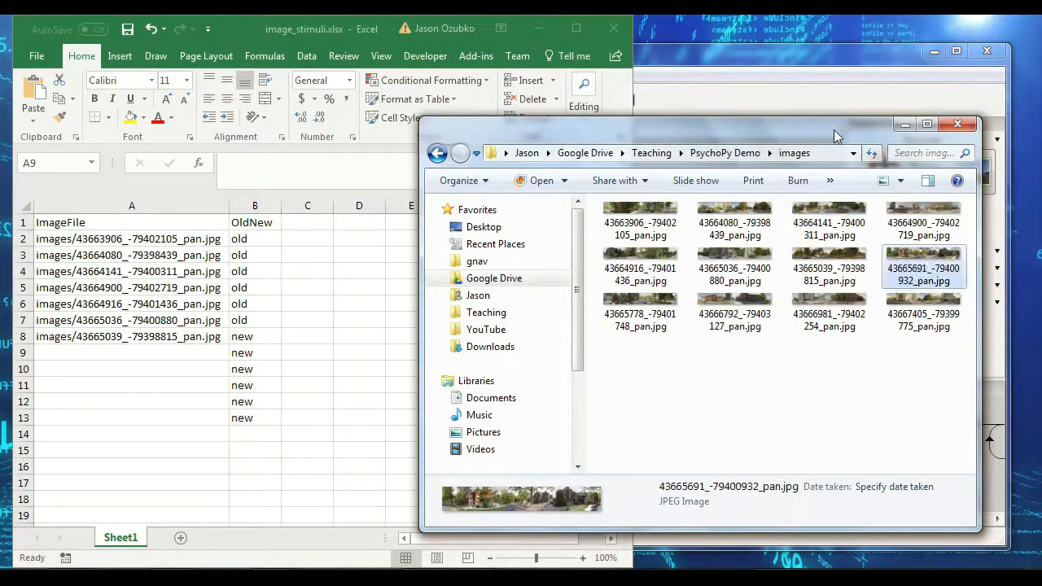
{"action": "left_click", "coordinate": [242, 27]}
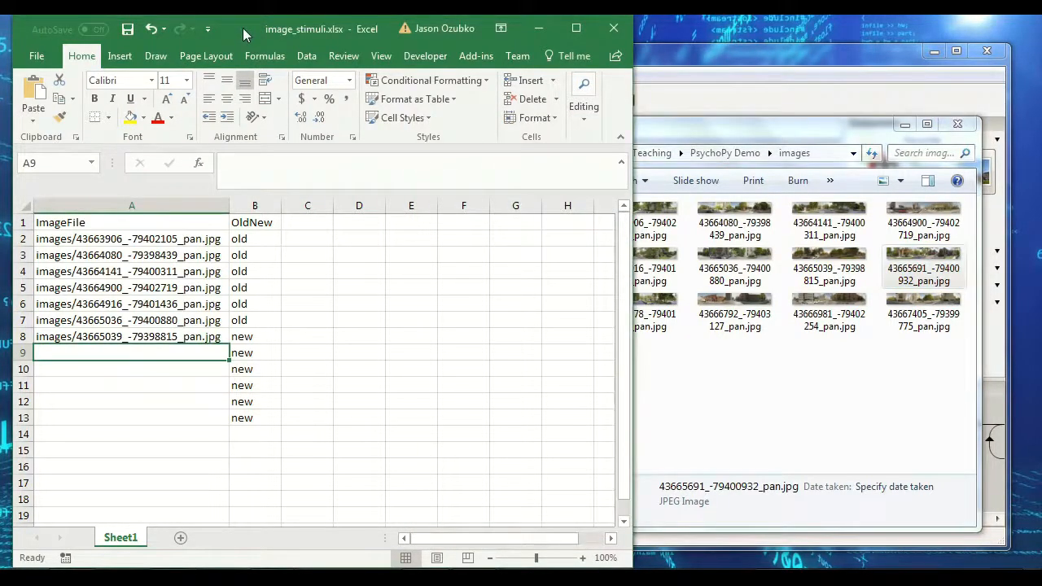
{"action": "type", "text": "image"}
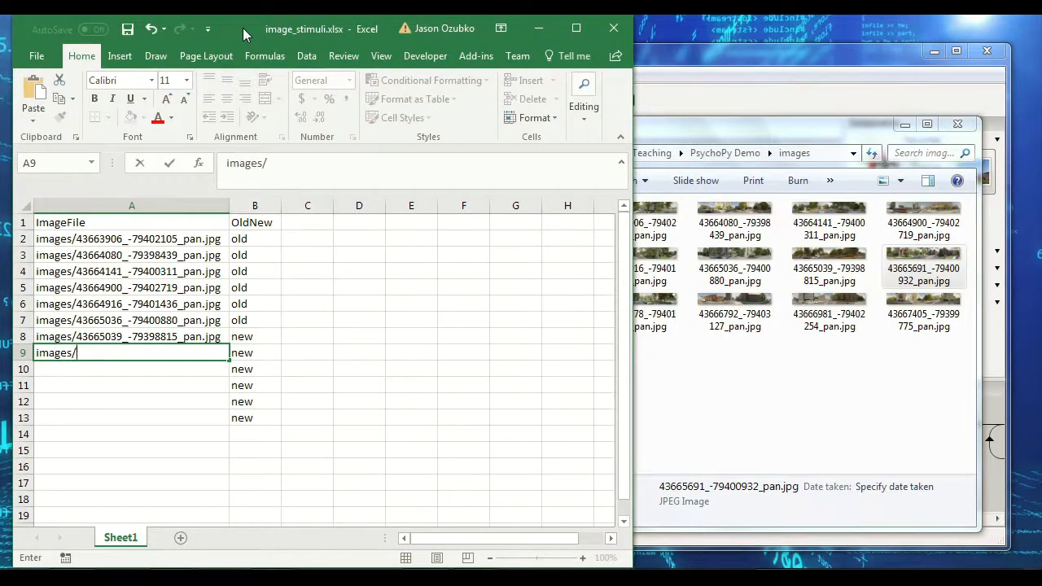
{"action": "type", "text": "s/"}
{"action": "key", "text": "ctrl+v"}
{"action": "type", "text": ".jpg"}
{"action": "key", "text": "Return"}
Step: Enter images/43665778_-79401748_pan.jpg in cell A10, copying the ninth picture's name from the images folder
{"action": "left_click", "coordinate": [612, 318]}
{"action": "key", "text": "F2"}
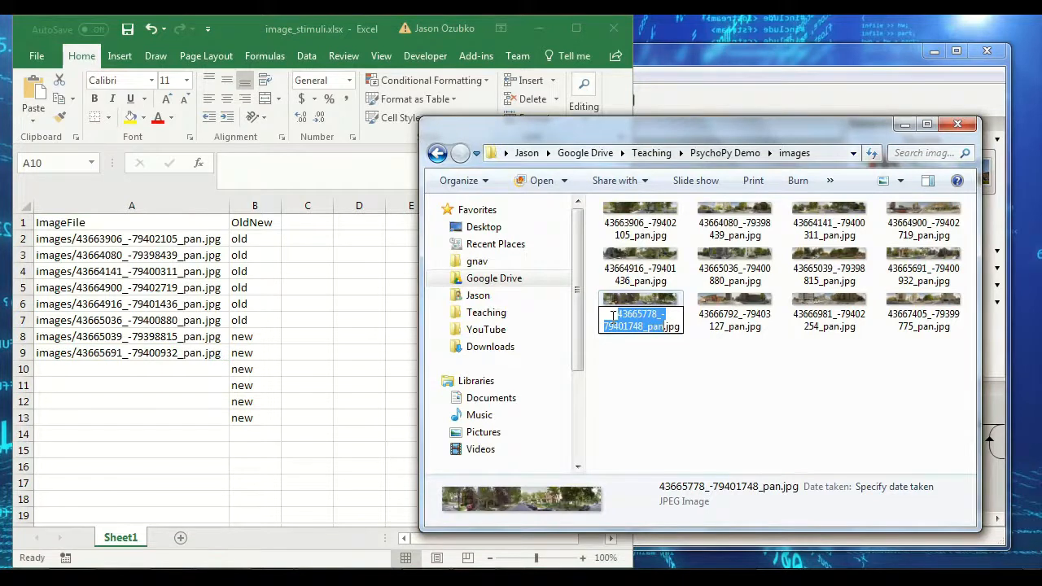
{"action": "left_click", "coordinate": [251, 29]}
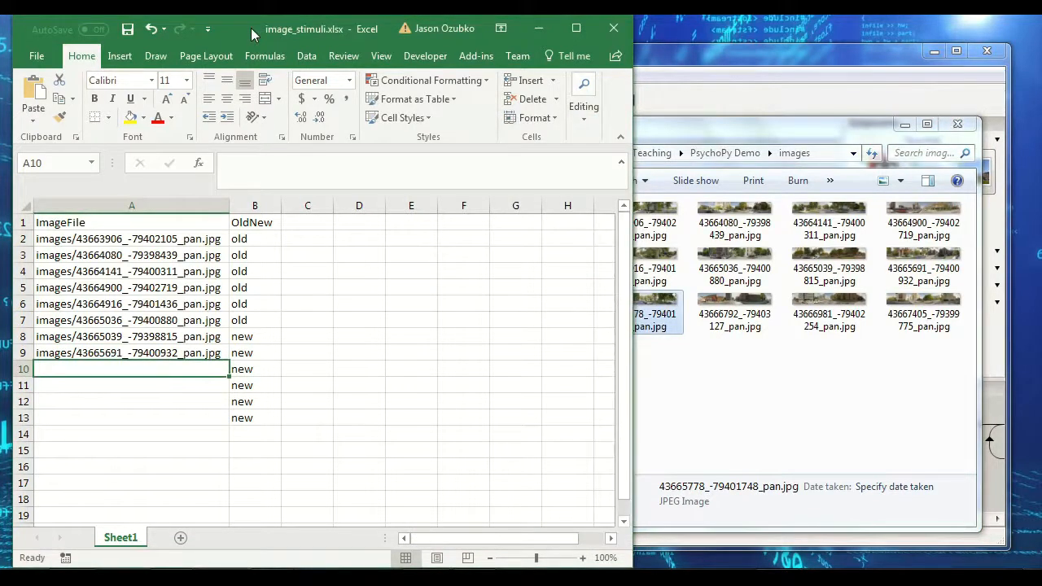
{"action": "type", "text": "images/"}
{"action": "key", "text": "ctrl+v"}
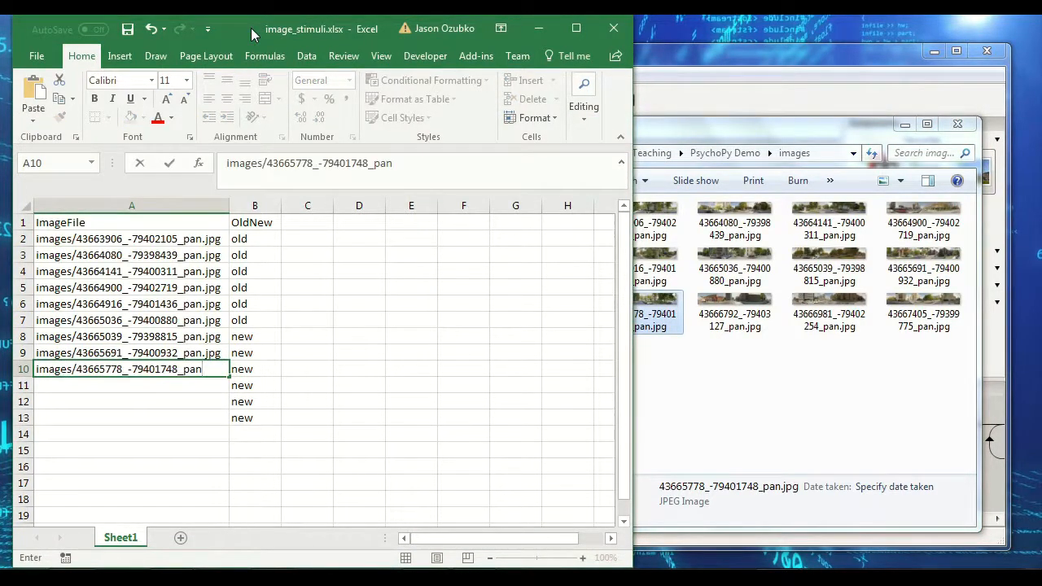
{"action": "type", "text": ".jpg"}
{"action": "key", "text": "Return"}
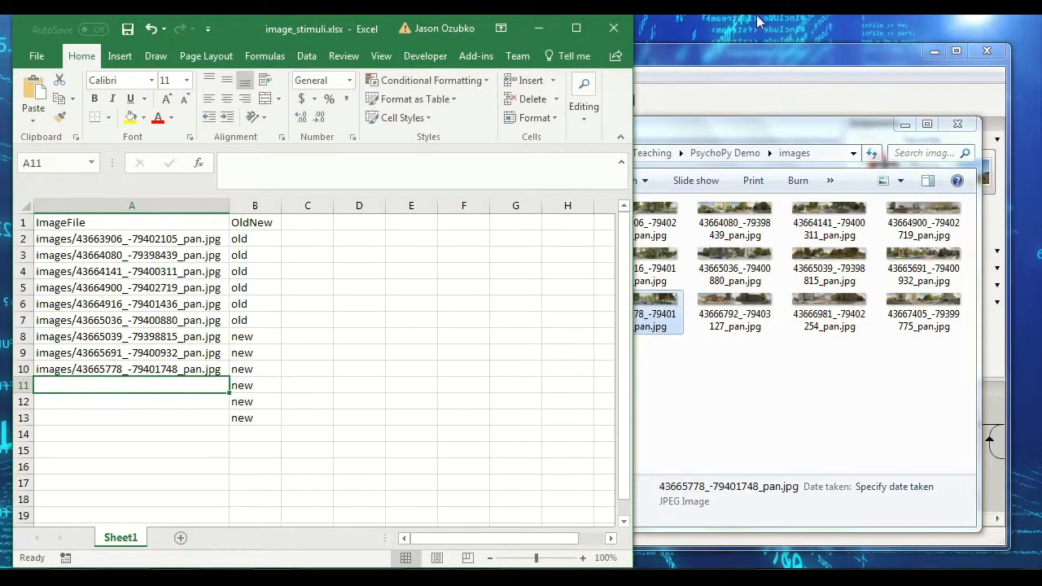
Step: Enter images/43666792_-79403127_pan.jpg in cell A11, copying the tenth picture's name from the images folder
{"action": "left_click", "coordinate": [798, 116]}
{"action": "left_click", "coordinate": [713, 315]}
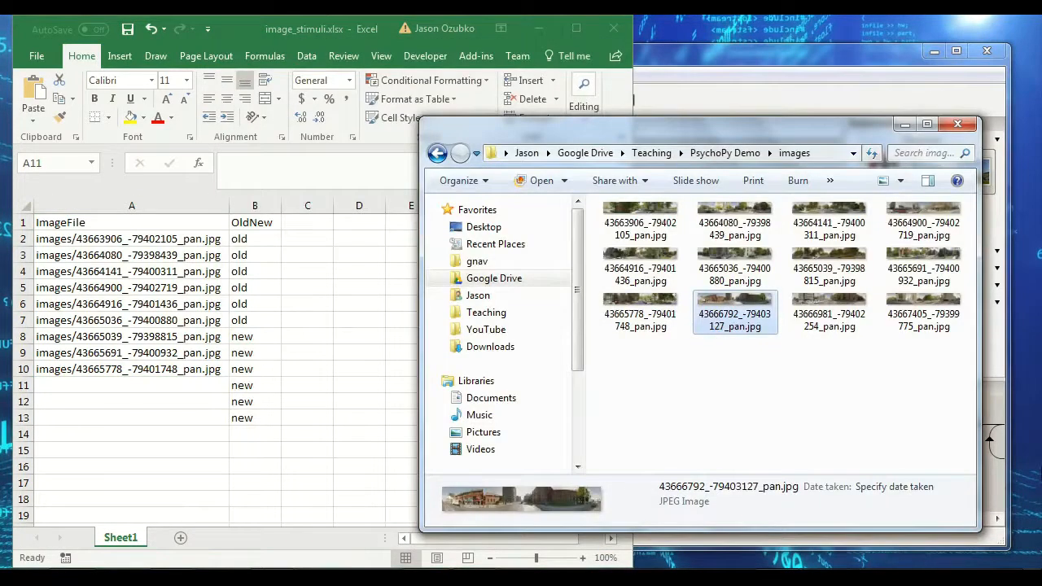
{"action": "key", "text": "F2"}
{"action": "key", "text": "ctrl+c"}
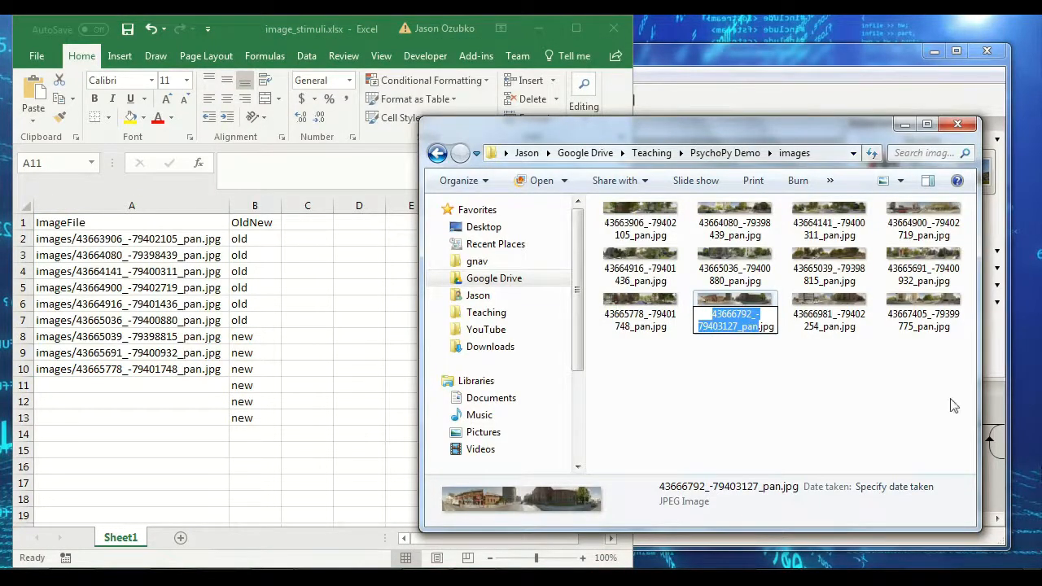
{"action": "key", "text": "Return"}
{"action": "left_click", "coordinate": [150, 381]}
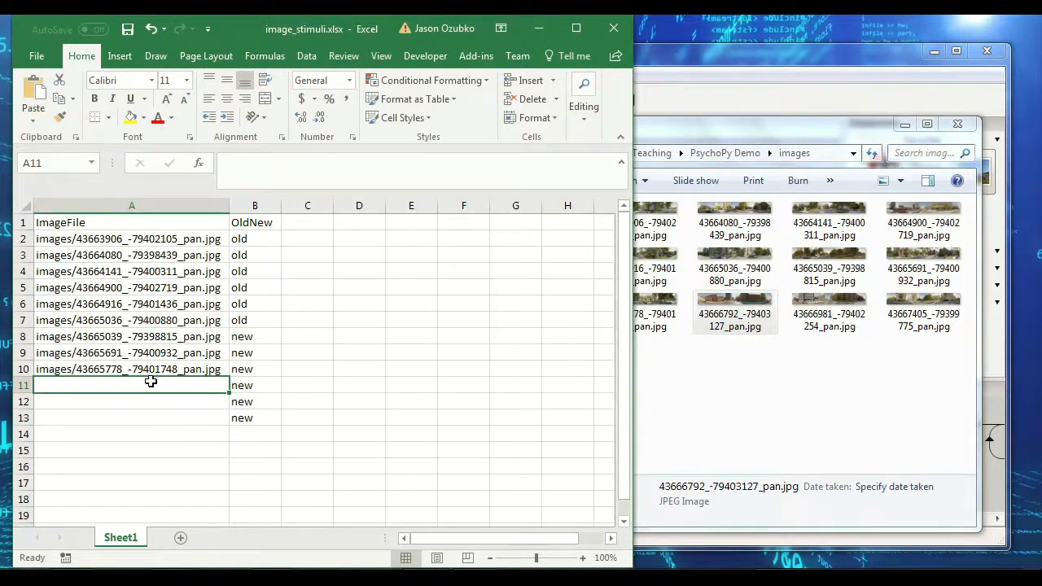
{"action": "type", "text": "images"}
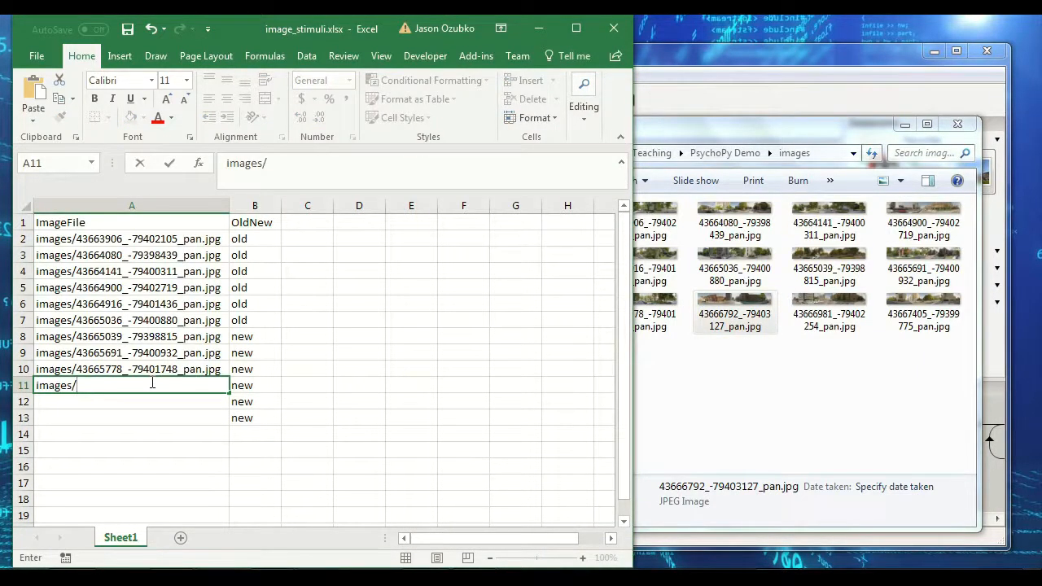
{"action": "type", "text": "/"}
{"action": "key", "text": "ctrl+v"}
{"action": "type", "text": ".jpg"}
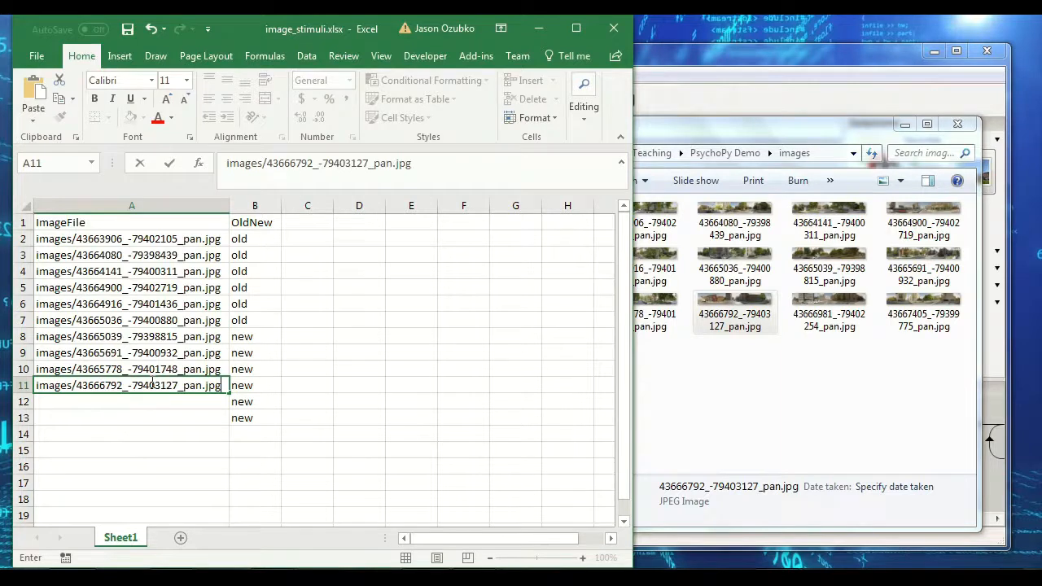
{"action": "key", "text": "Return"}
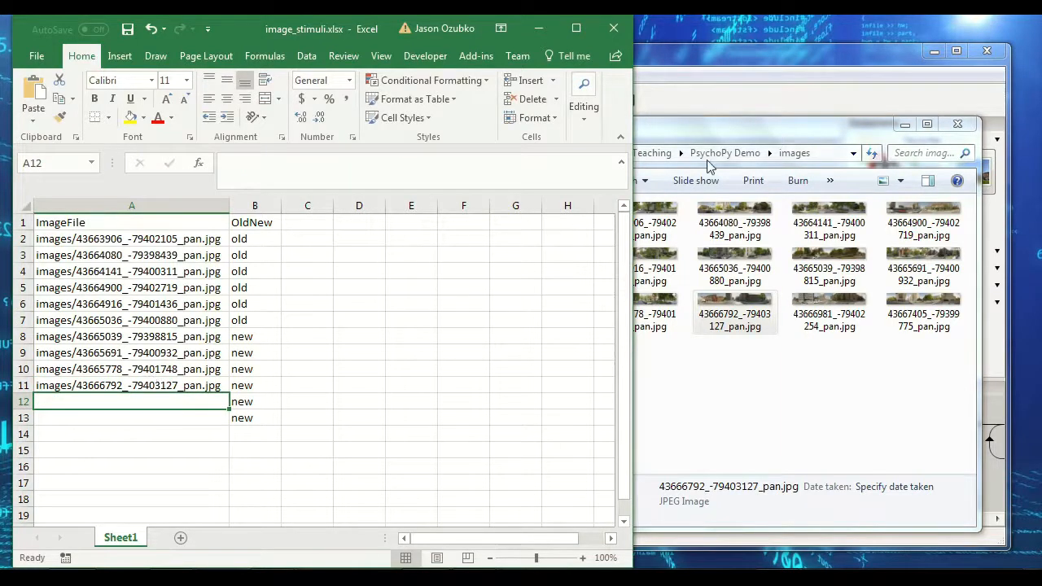
Step: Enter images/43666981_-79402254_pan.jpg in cell A12, copying the eleventh picture's name from the images folder
{"action": "left_click", "coordinate": [766, 136]}
{"action": "left_click", "coordinate": [845, 328]}
{"action": "key", "text": "ctrl+c"}
{"action": "key", "text": "F2"}
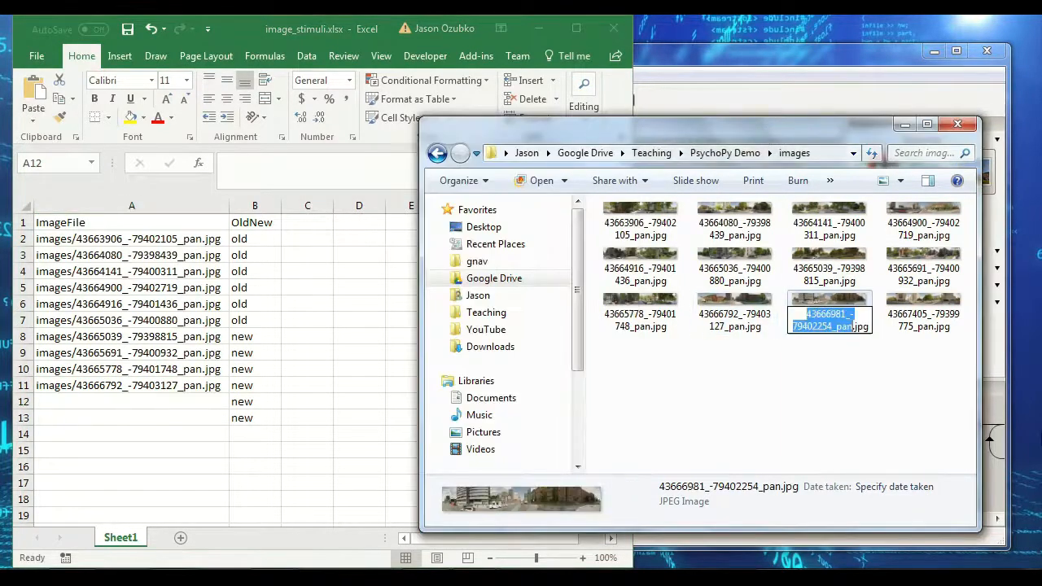
{"action": "key", "text": "Escape"}
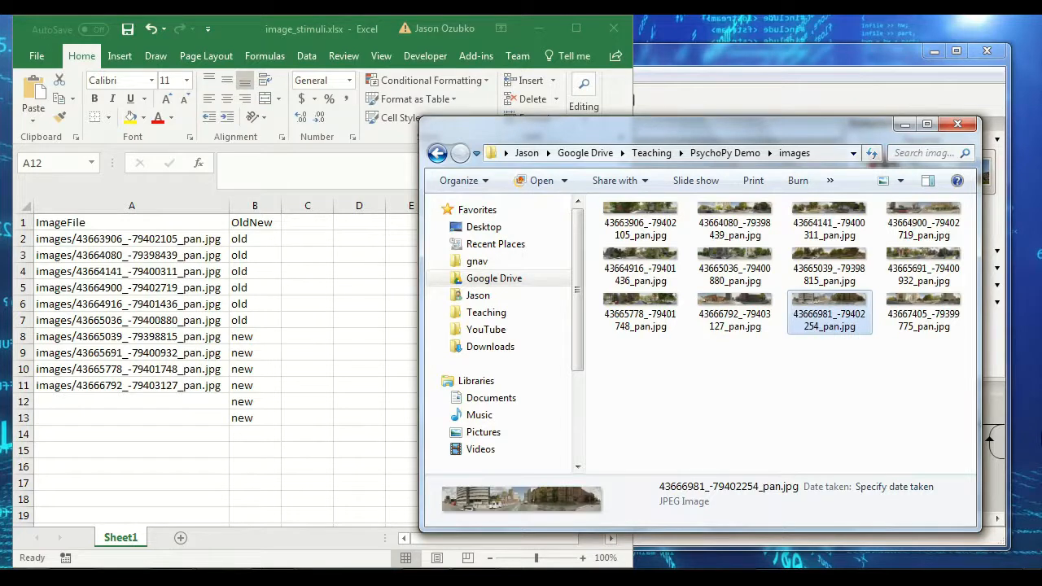
{"action": "left_click", "coordinate": [121, 397]}
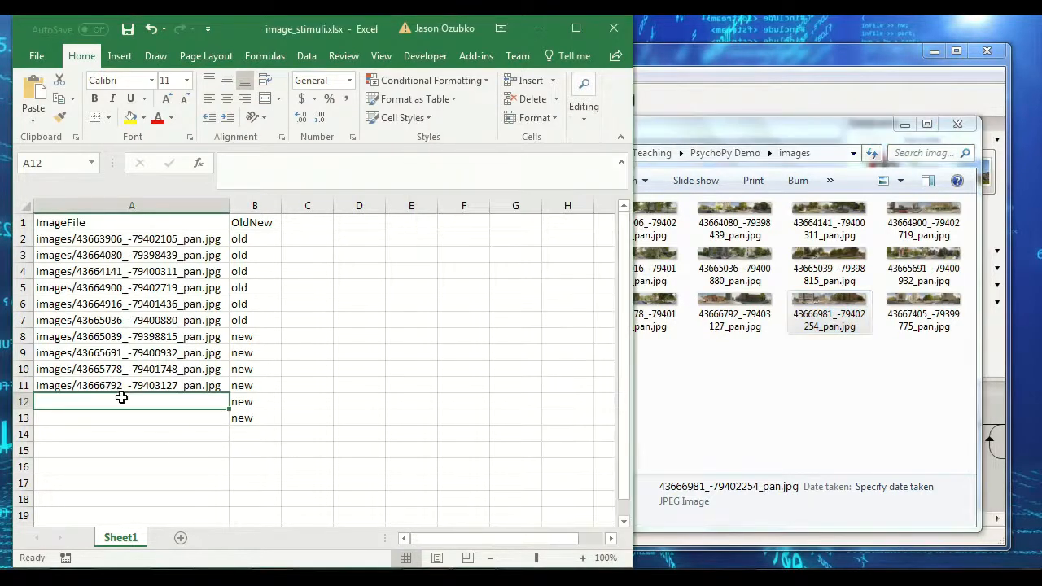
{"action": "type", "text": "images/"}
{"action": "key", "text": "ctrl+v"}
{"action": "type", "text": ".jpg"}
{"action": "key", "text": "Return"}
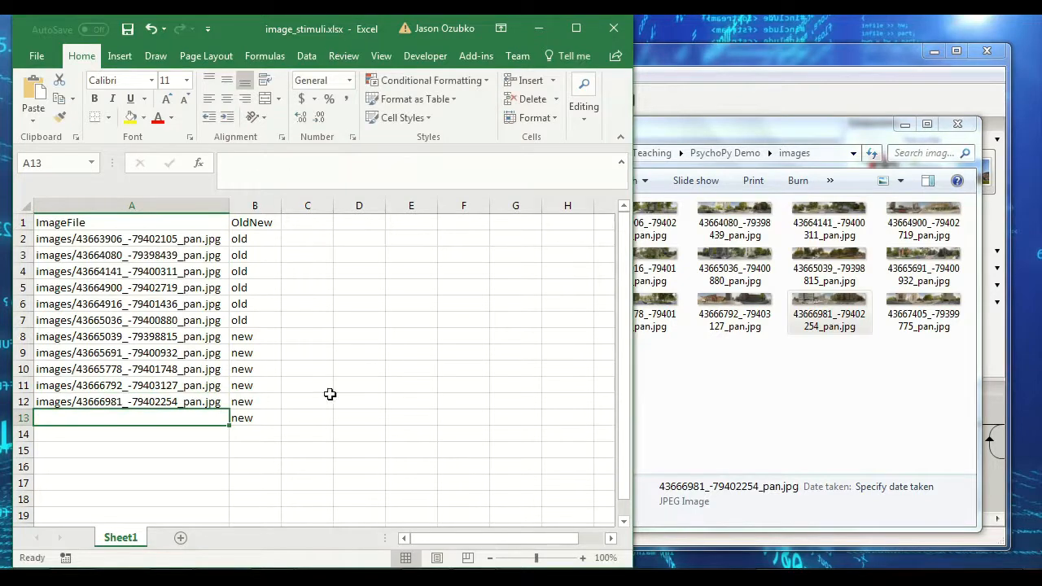
Step: Enter the last picture's path, images/43667405_-79399775_pan.jpg, in cell A13 and minimize the images folder window
{"action": "left_click", "coordinate": [893, 315]}
{"action": "key", "text": "F2"}
{"action": "key", "text": "ctrl+c"}
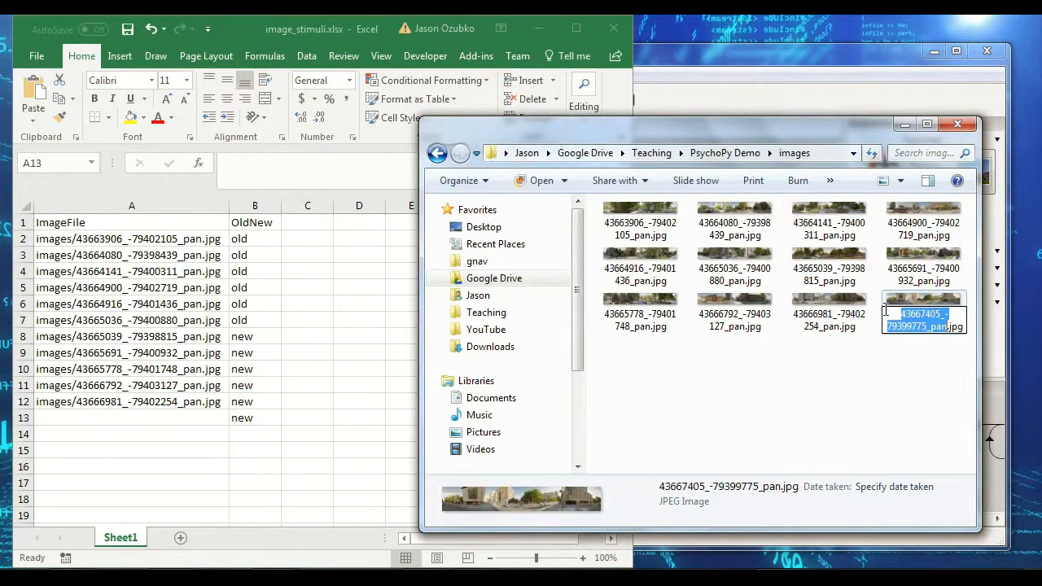
{"action": "left_click", "coordinate": [161, 414]}
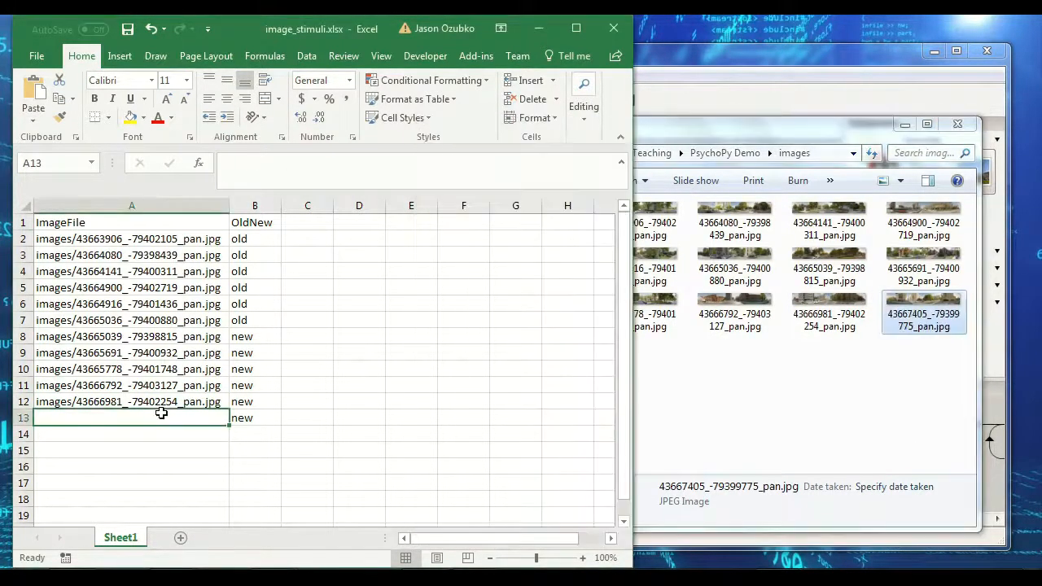
{"action": "type", "text": "images/"}
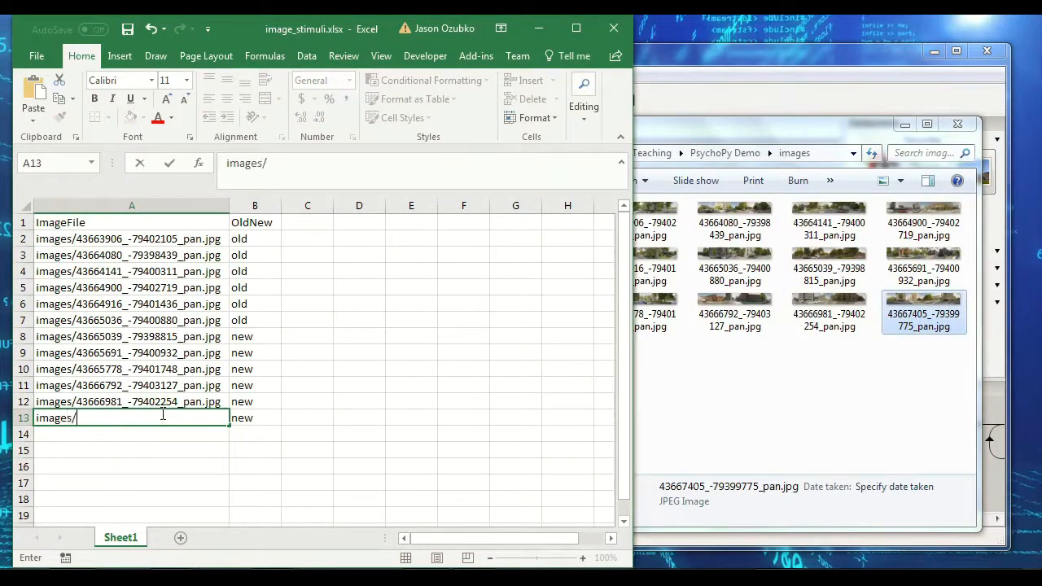
{"action": "key", "text": "ctrl+v"}
{"action": "type", "text": ".jpg"}
{"action": "key", "text": "Return"}
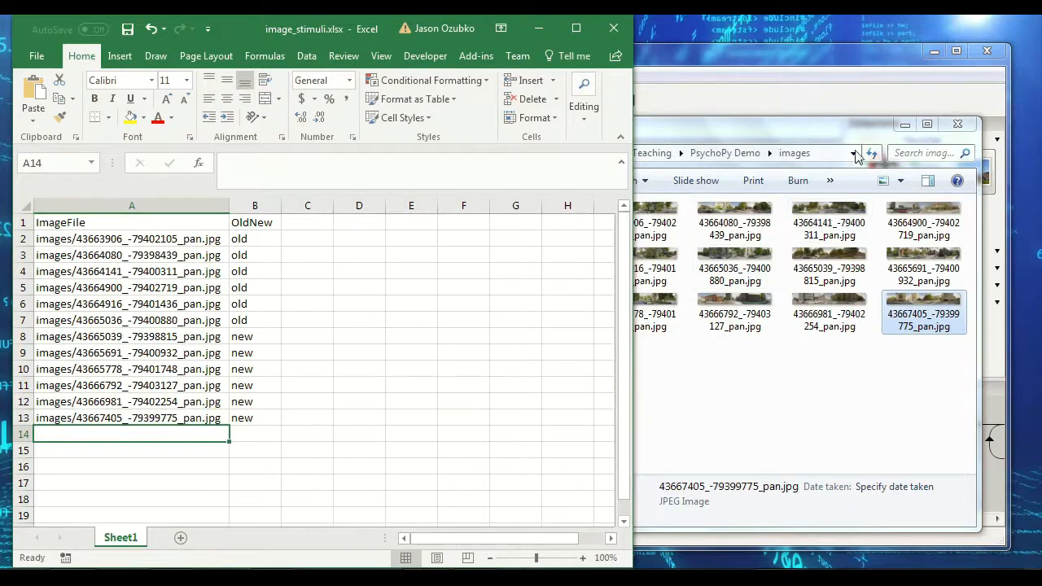
{"action": "left_click", "coordinate": [901, 137]}
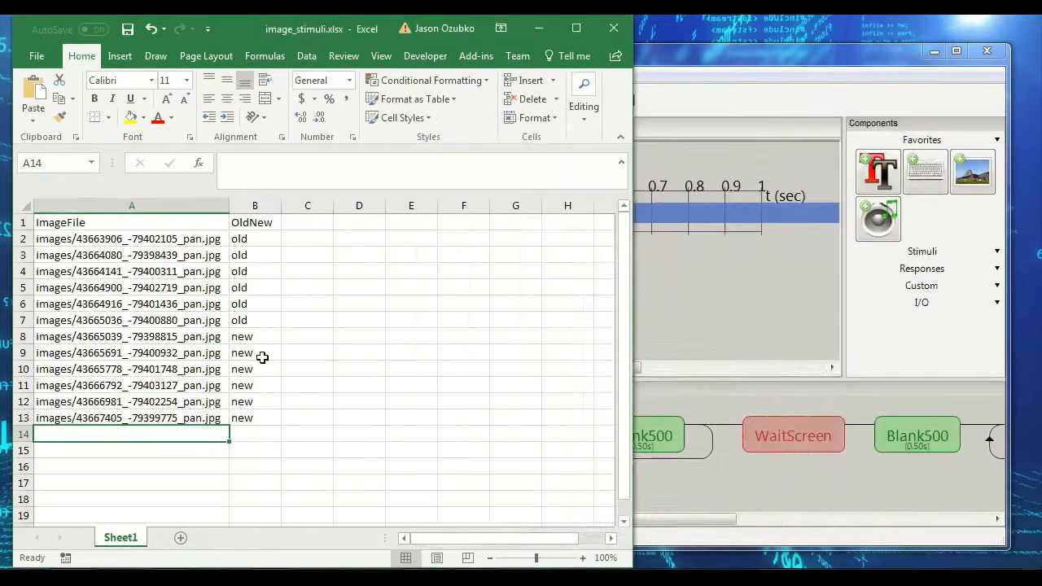
Step: Save the image_stimuli.xlsx workbook and switch to the Demo3 experiment in PsychoPy Builder
{"action": "left_click", "coordinate": [259, 356]}
{"action": "left_click", "coordinate": [310, 229]}
{"action": "left_click_drag", "start_coordinate": [261, 222], "coordinate": [179, 215]}
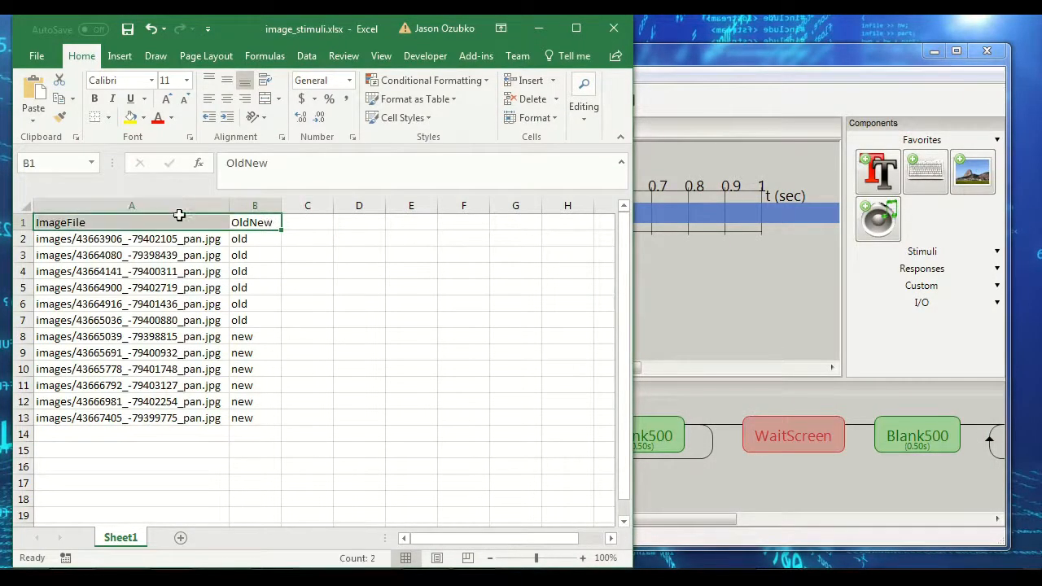
{"action": "left_click", "coordinate": [218, 332]}
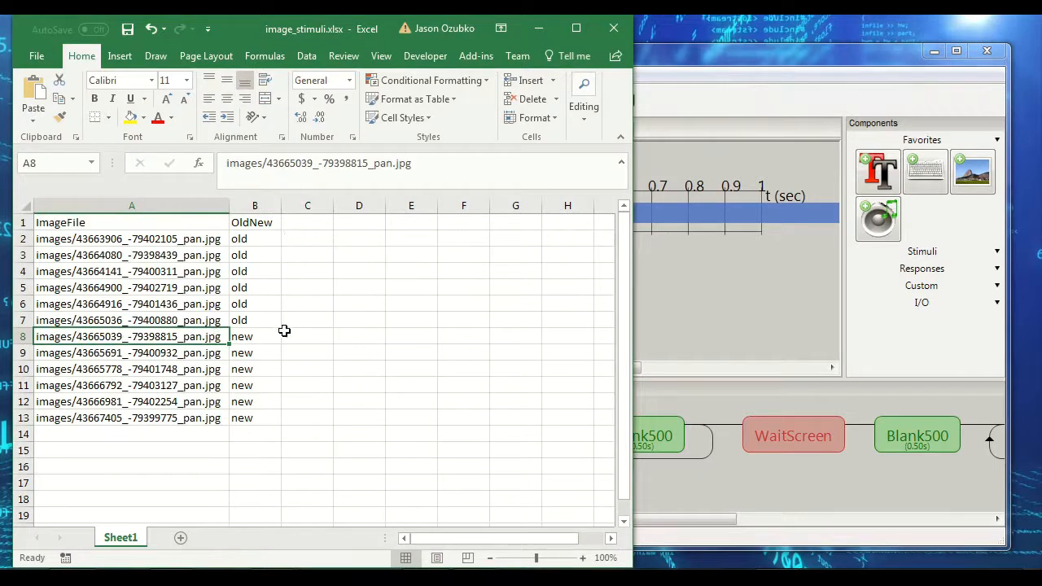
{"action": "key", "text": "ctrl+s"}
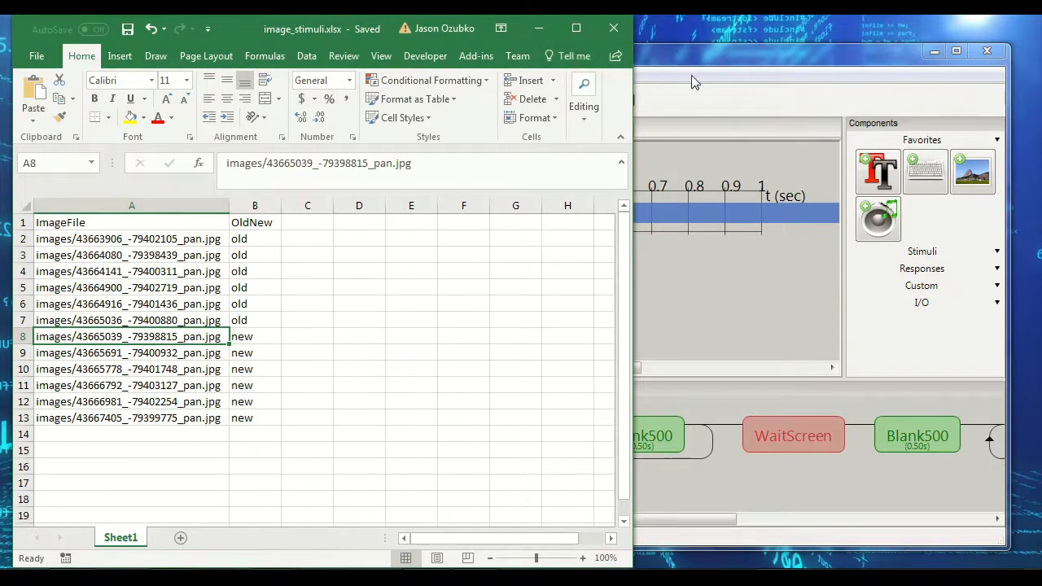
{"action": "left_click_drag", "start_coordinate": [697, 55], "coordinate": [715, 46]}
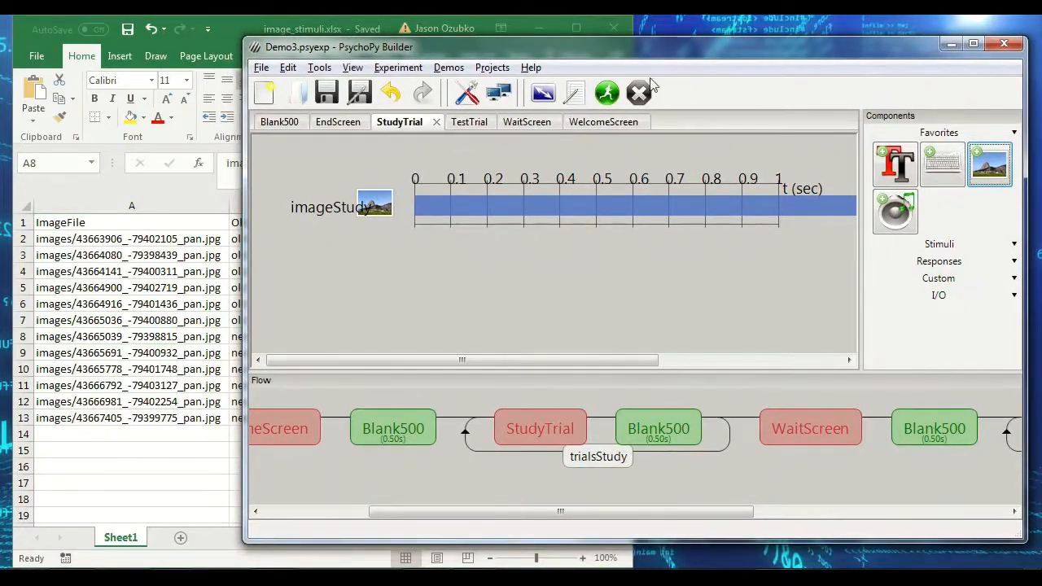
Step: Switch to the image_stimuli.xlsx workbook and review the image paths in A2:A13
{"action": "left_click", "coordinate": [288, 23]}
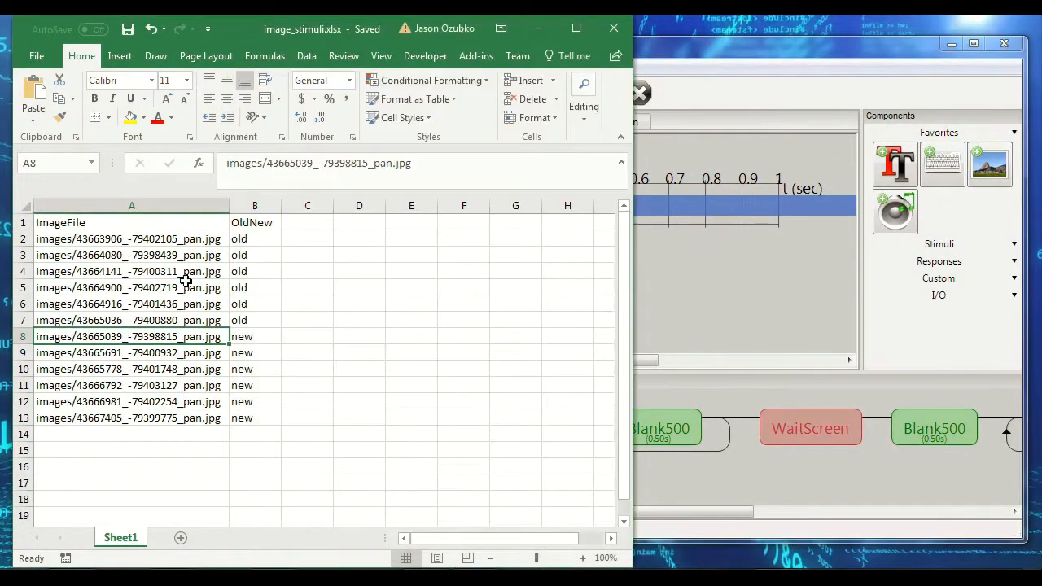
{"action": "left_click", "coordinate": [109, 239]}
{"action": "mouse_move", "coordinate": [109, 239]}
{"action": "left_mouse_down"}
{"action": "mouse_move", "coordinate": [122, 421]}
{"action": "mouse_move", "coordinate": [126, 411]}
{"action": "left_mouse_up"}
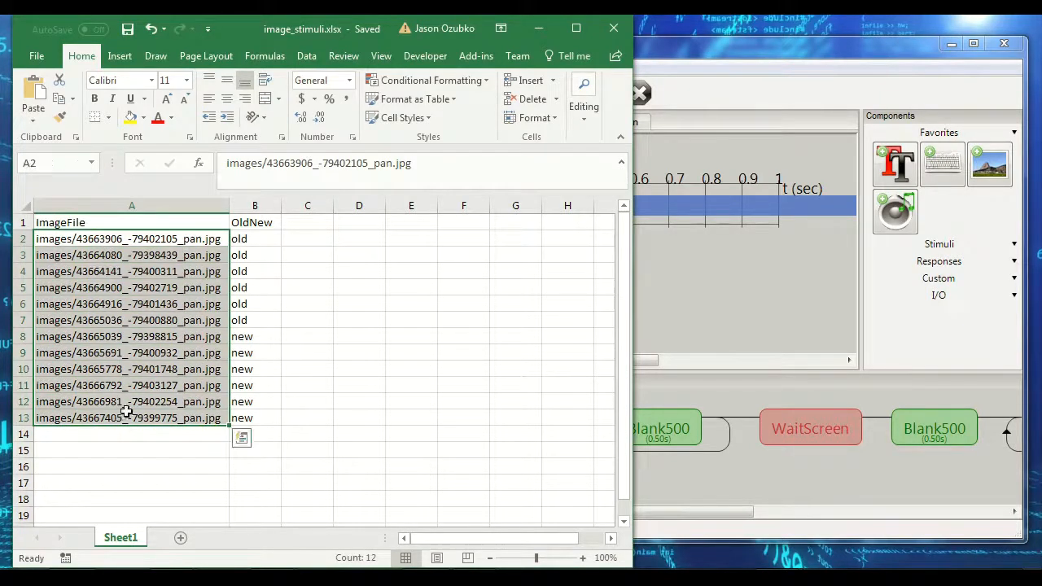
{"action": "left_click", "coordinate": [146, 241]}
Step: Switch to PsychoPy Builder and choose image_stimuli.xlsx as the conditions file of the trialsStudy loop
{"action": "left_click", "coordinate": [709, 486]}
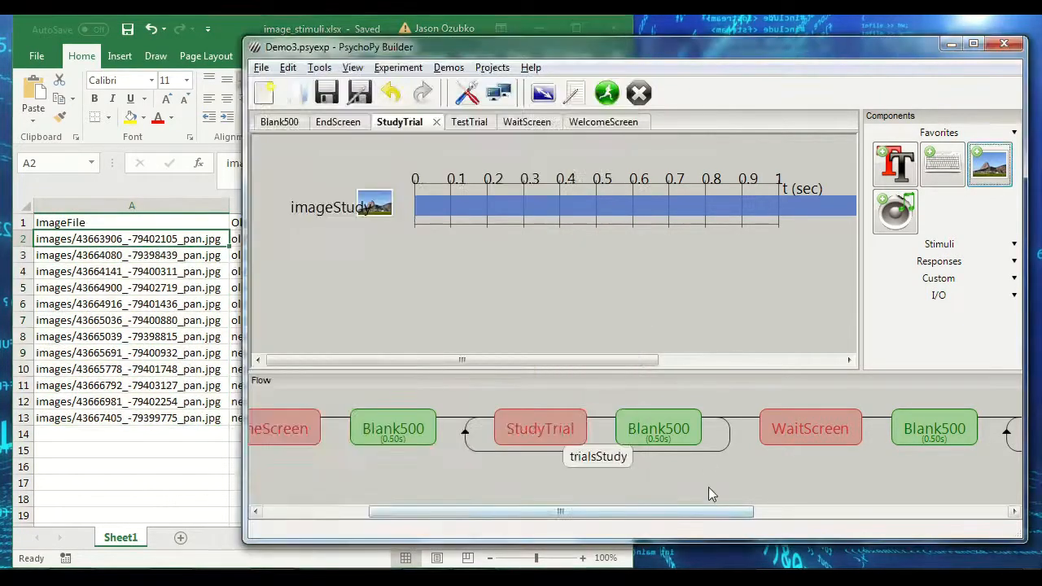
{"action": "left_click", "coordinate": [602, 461]}
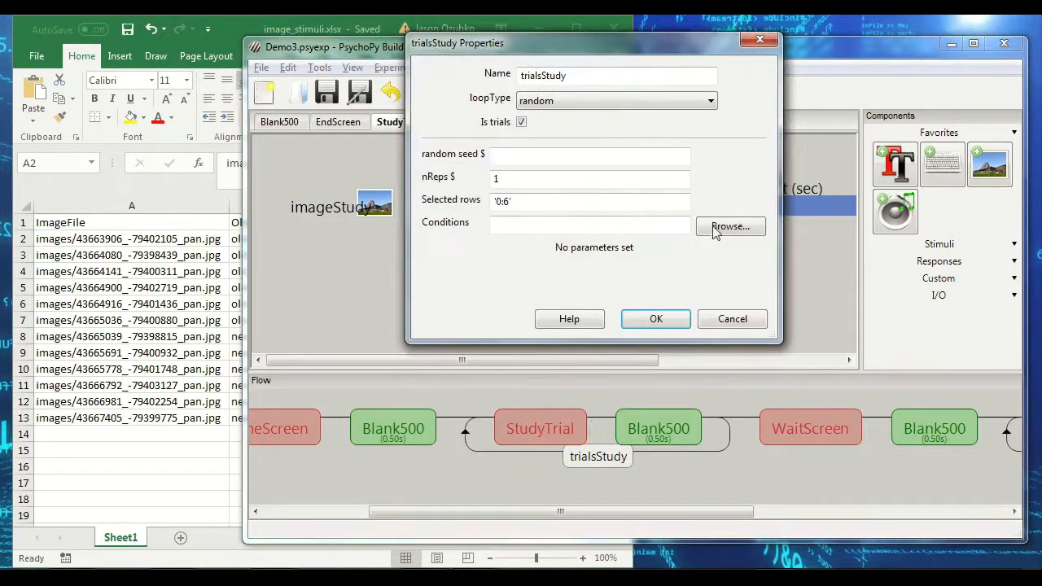
{"action": "left_click", "coordinate": [723, 228]}
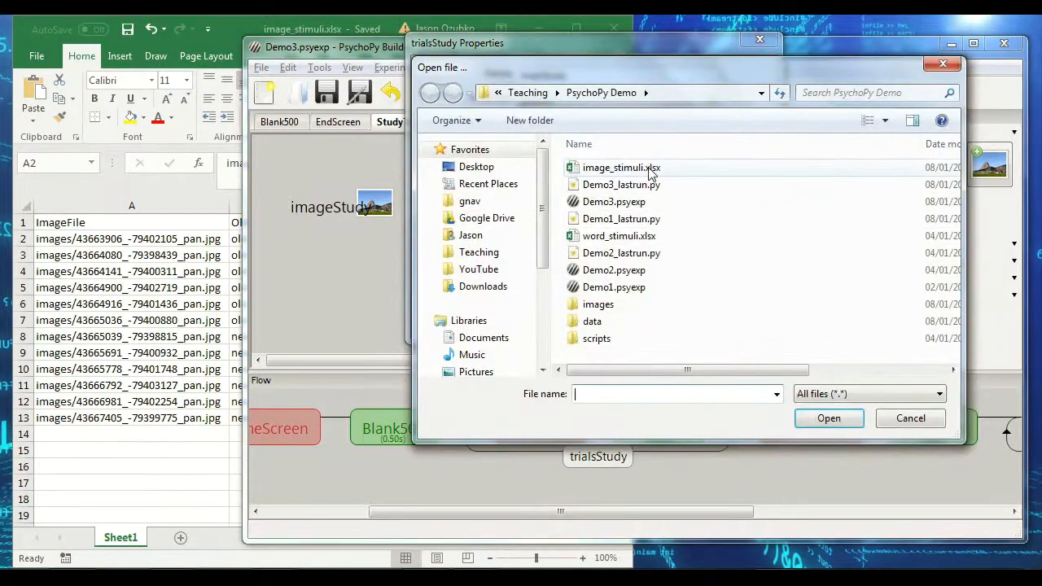
{"action": "double_click", "coordinate": [652, 171]}
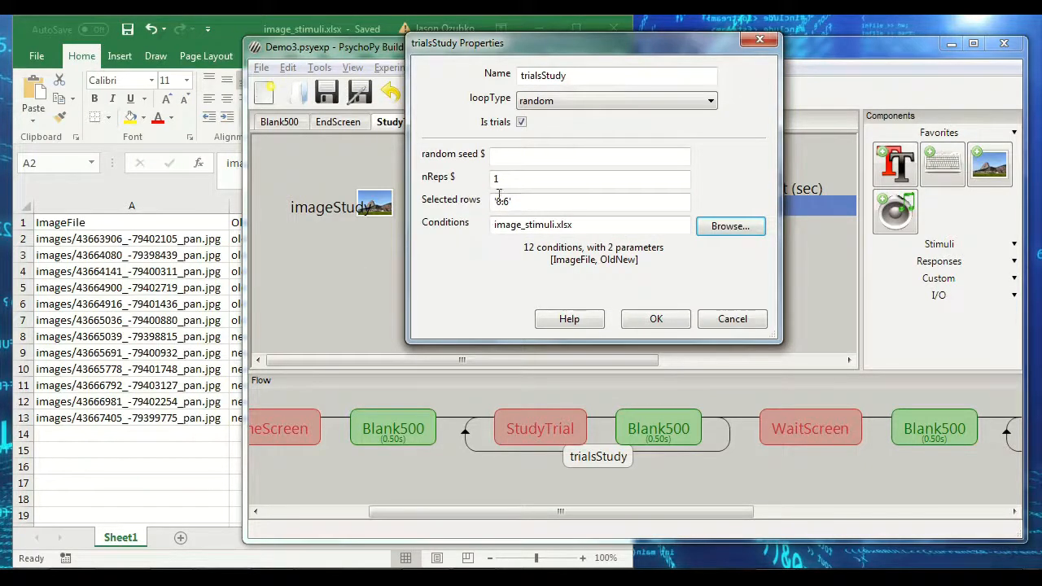
Step: Review the first six image paths, cells A2:A7, in the image_stimuli.xlsx workbook
{"action": "left_click", "coordinate": [79, 236]}
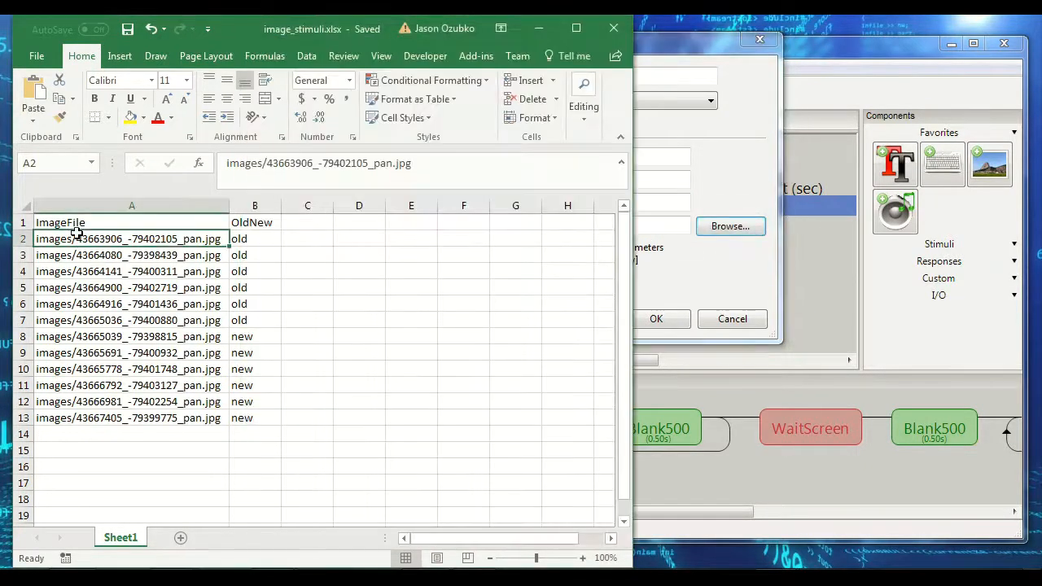
{"action": "left_click_drag", "start_coordinate": [81, 241], "coordinate": [98, 302]}
{"action": "left_click_drag", "start_coordinate": [174, 320], "coordinate": [186, 239]}
Step: Set the selected rows of the trialsStudy loop to '0:6' and accept the loop properties
{"action": "left_click", "coordinate": [724, 283]}
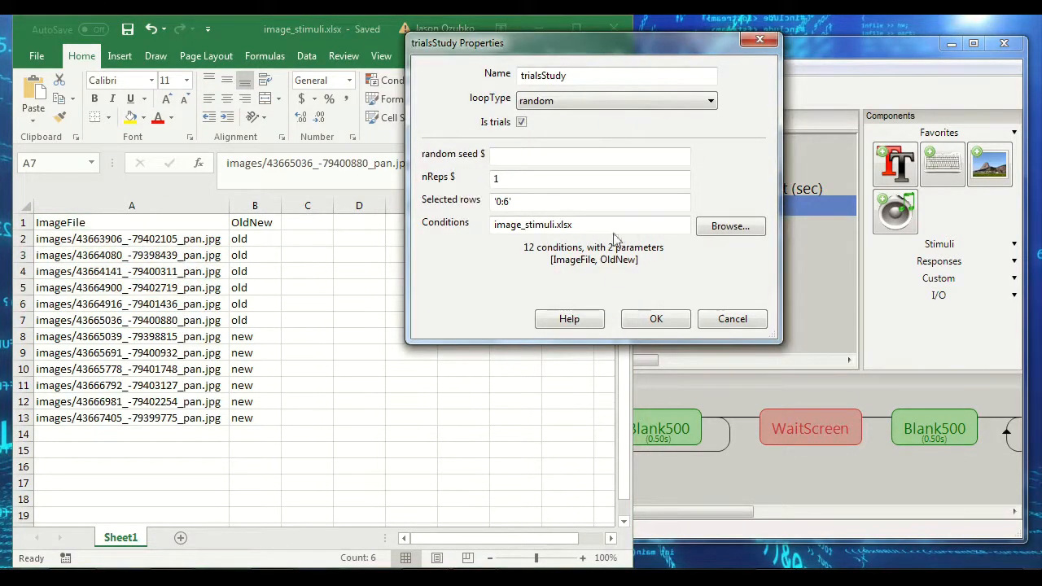
{"action": "left_click", "coordinate": [508, 204]}
{"action": "key", "text": "BackSpace"}
{"action": "type", "text": "12"}
{"action": "type", "text": "6"}
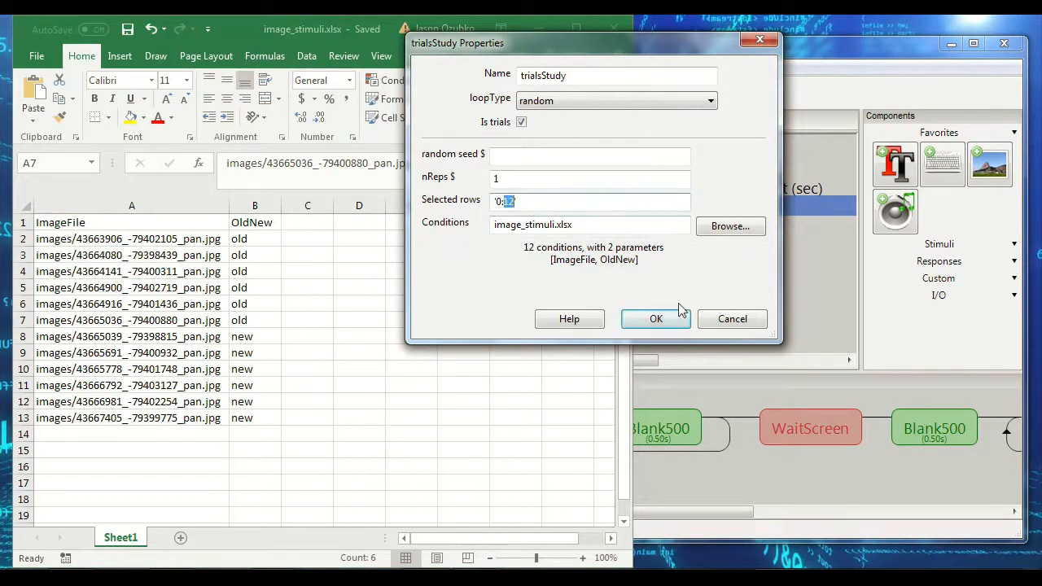
{"action": "type", "text": "'"}
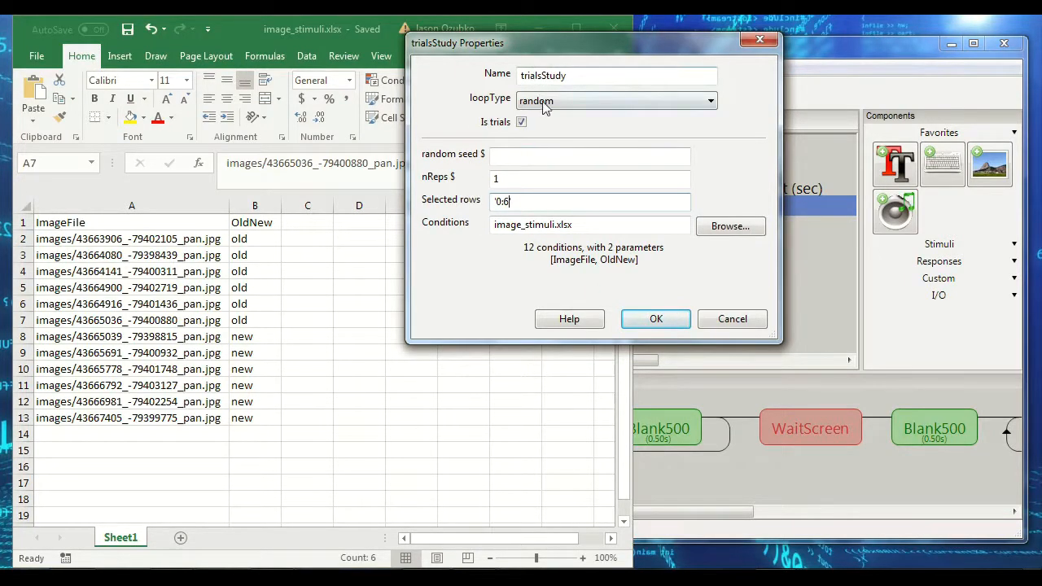
{"action": "left_click", "coordinate": [652, 318]}
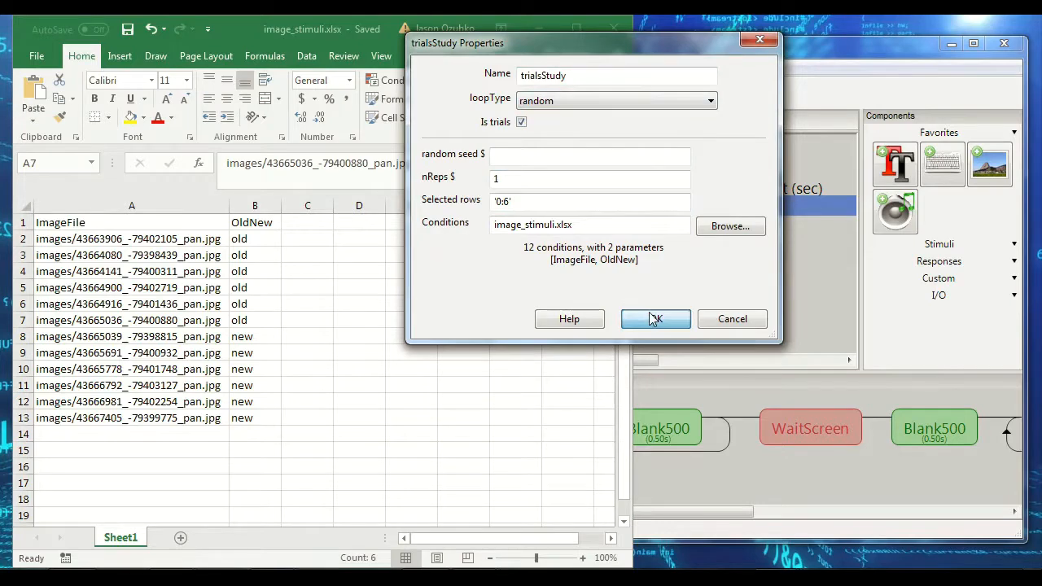
Step: Choose image_stimuli.xlsx as the conditions file of the trialsTest loop and accept the loop properties
{"action": "left_click_drag", "start_coordinate": [695, 512], "coordinate": [918, 530]}
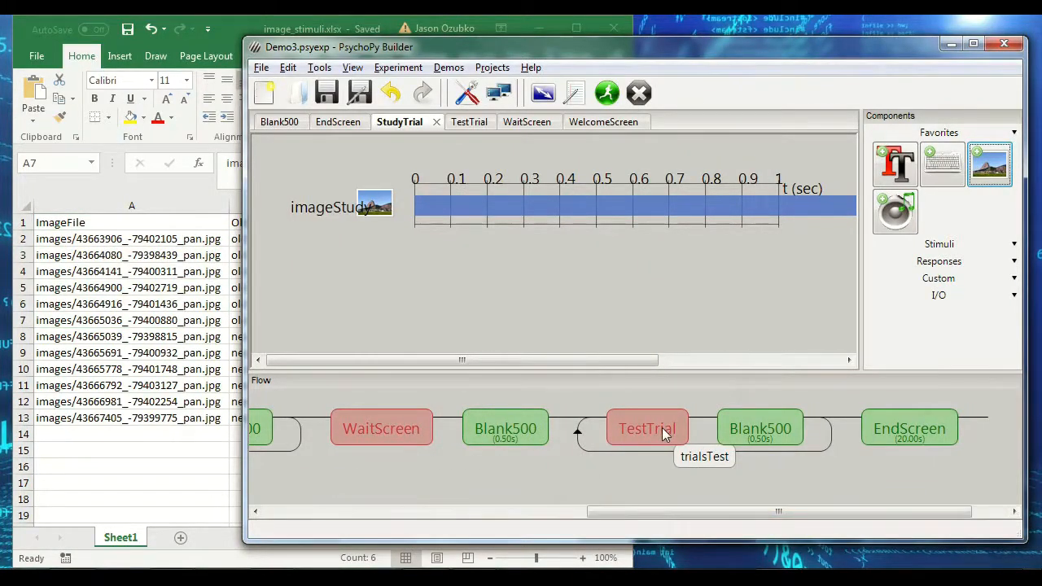
{"action": "left_click", "coordinate": [694, 459]}
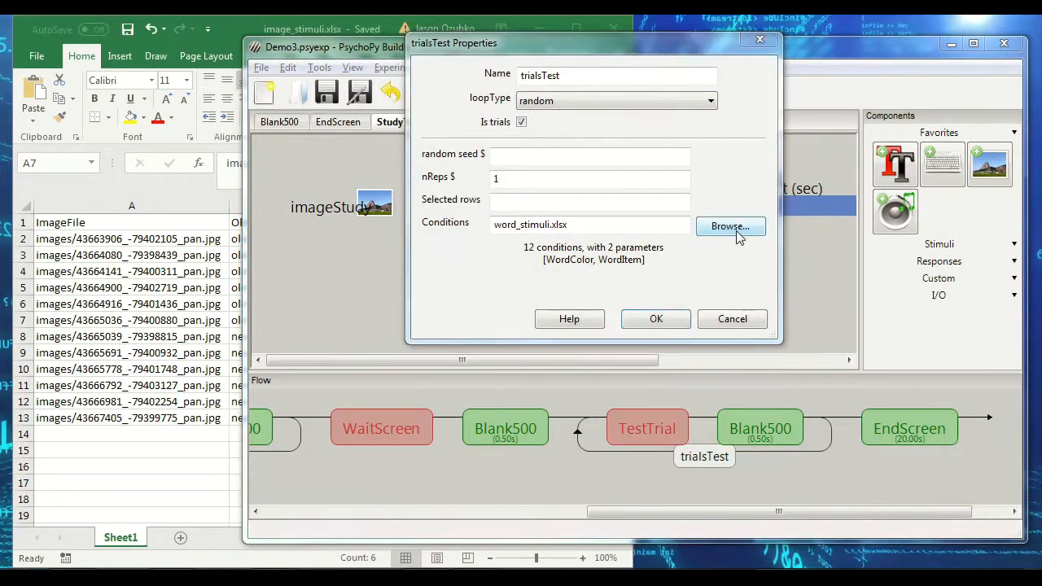
{"action": "left_click", "coordinate": [736, 231]}
{"action": "double_click", "coordinate": [609, 168]}
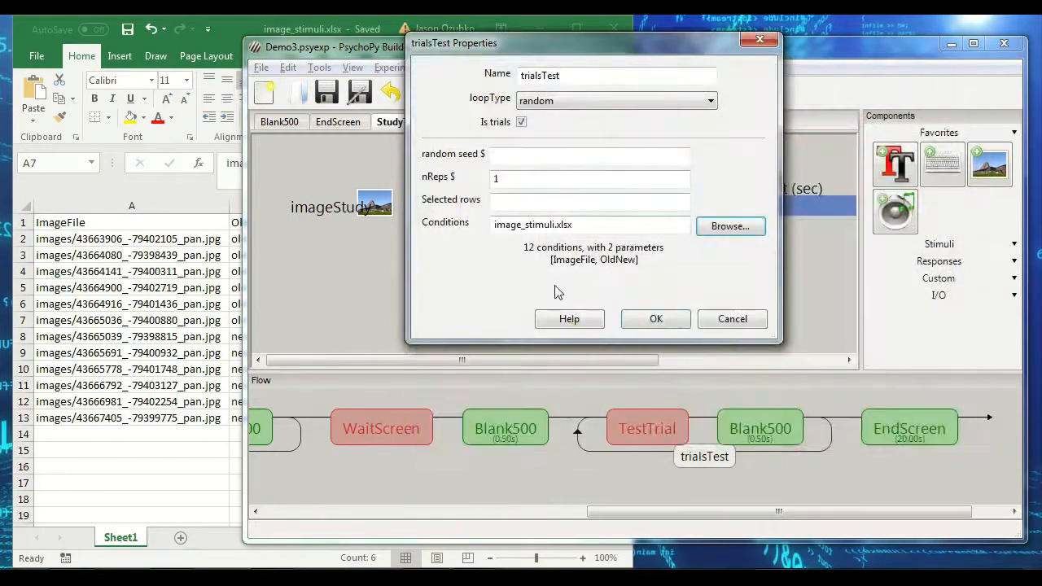
{"action": "left_click", "coordinate": [655, 321]}
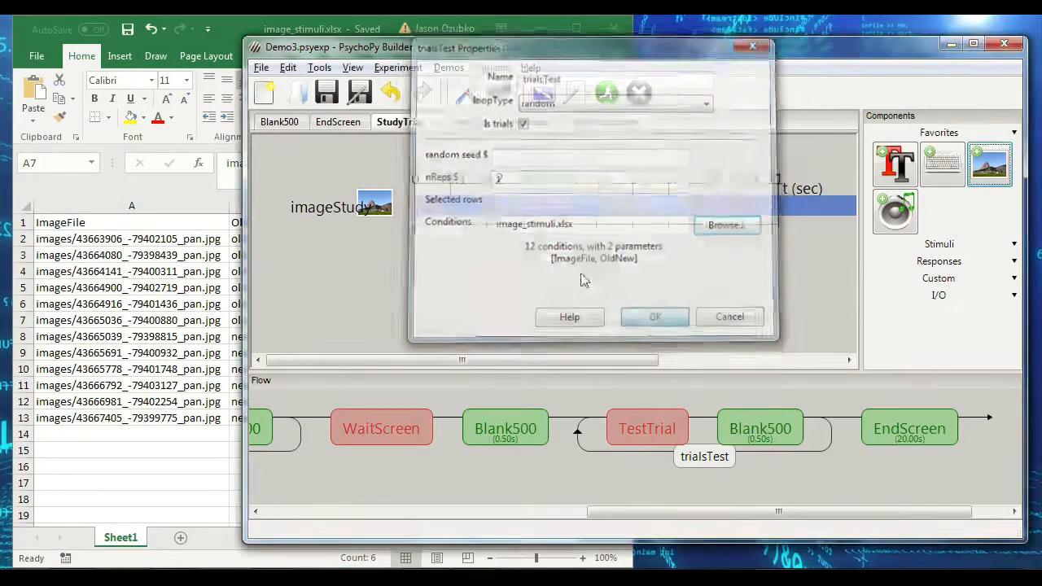
Step: Add an unlimited-duration image component named imageTest to the TestTrial routine, with image $ImageFile set every repeat
{"action": "left_click", "coordinate": [647, 429]}
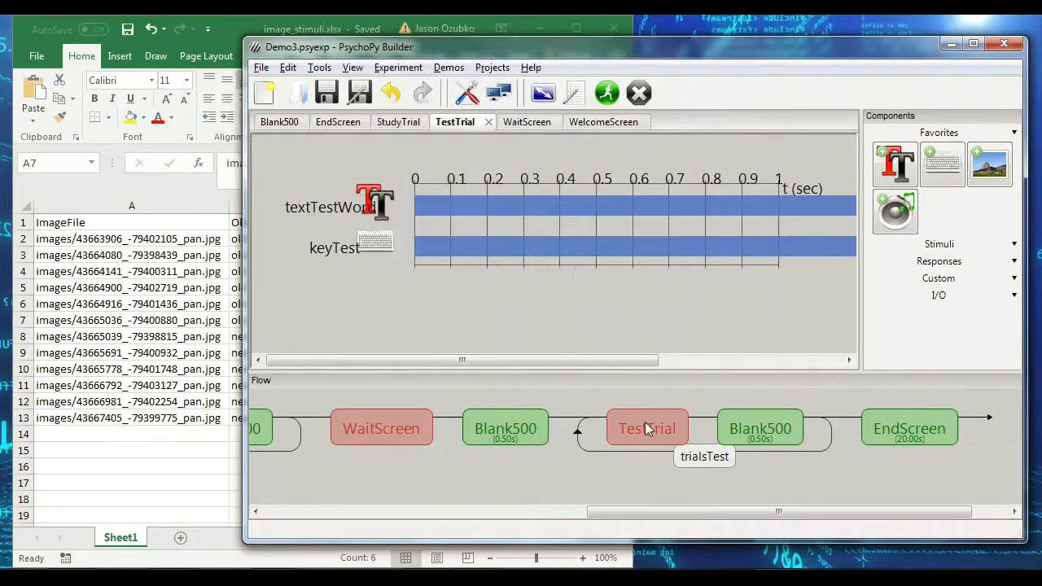
{"action": "left_click", "coordinate": [990, 166]}
{"action": "type", "text": "Te"}
{"action": "left_click_drag", "start_coordinate": [656, 204], "coordinate": [613, 201]}
{"action": "key", "text": "BackSpace"}
{"action": "left_click", "coordinate": [602, 261]}
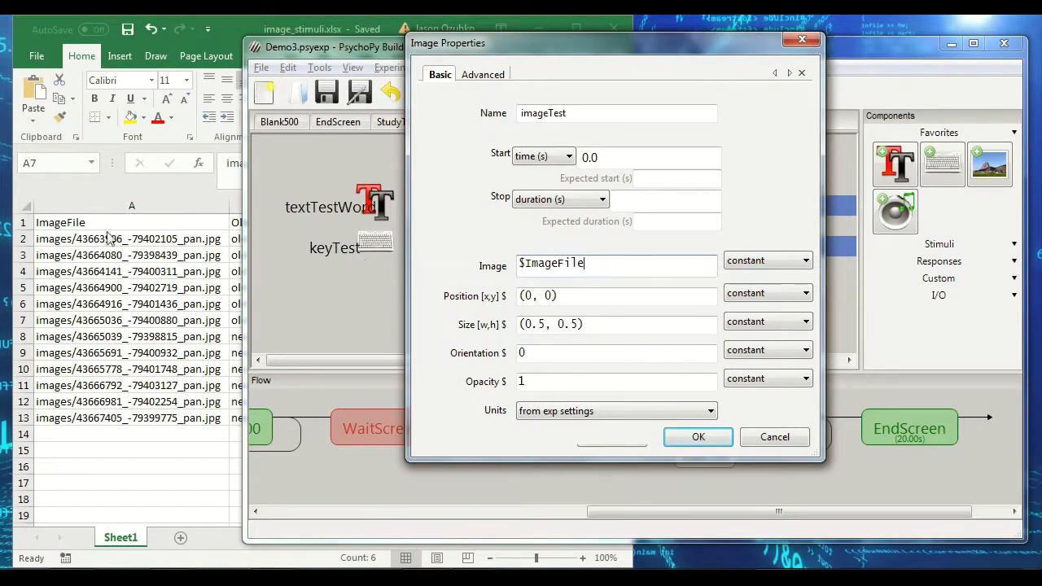
{"action": "left_click", "coordinate": [745, 261]}
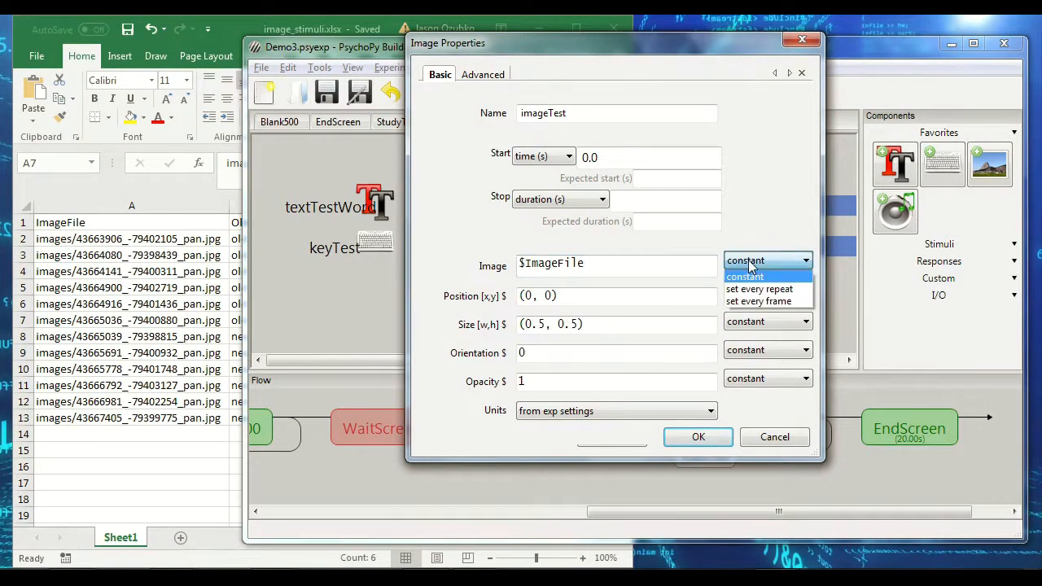
{"action": "left_click", "coordinate": [759, 290]}
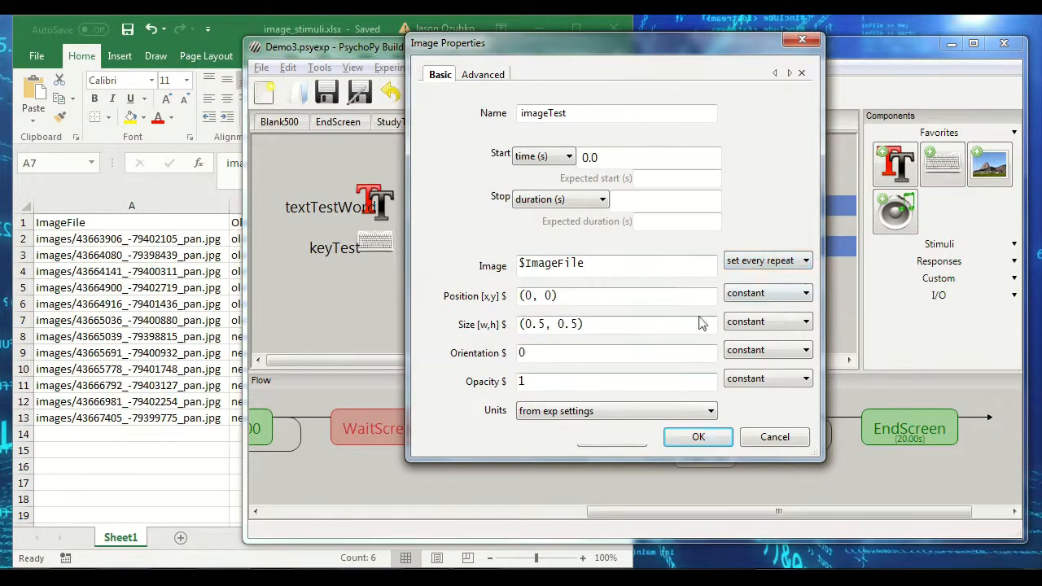
{"action": "left_click", "coordinate": [696, 437]}
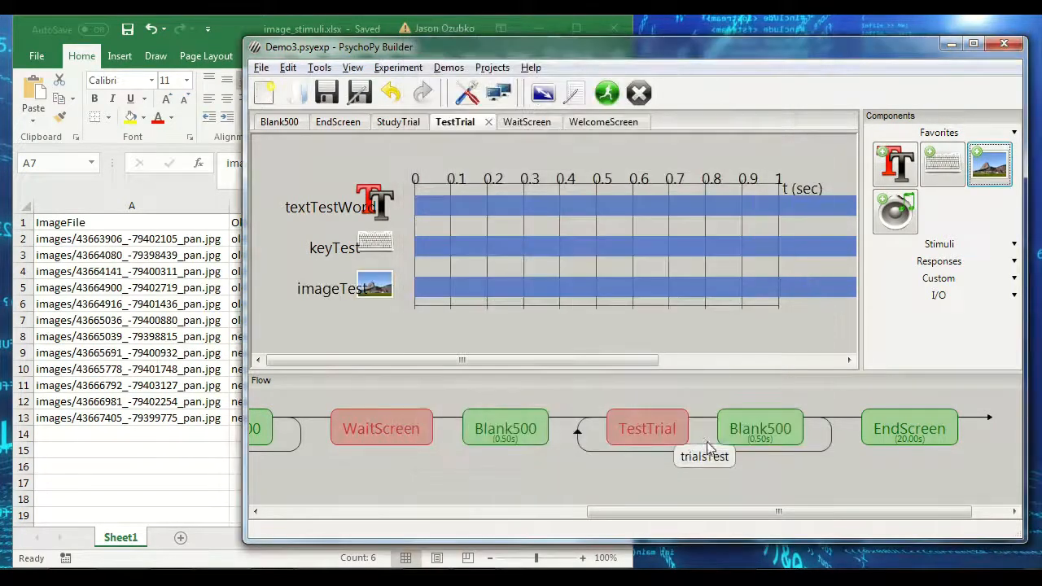
Step: Remove the textTestWord component from the TestTrial routine and run the experiment
{"action": "right_click", "coordinate": [382, 203]}
{"action": "left_click", "coordinate": [386, 208]}
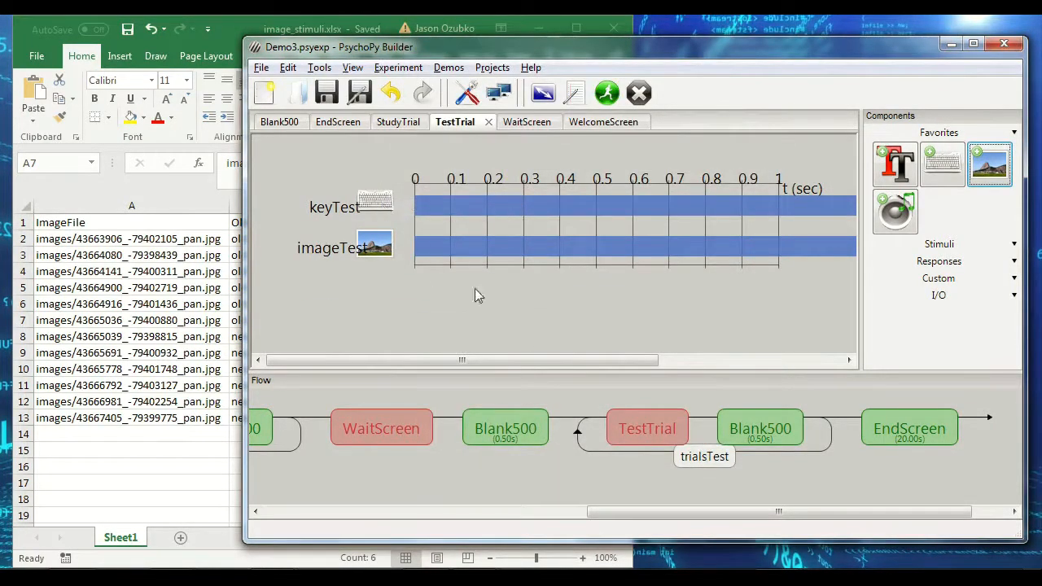
{"action": "left_click_drag", "start_coordinate": [579, 360], "coordinate": [474, 375]}
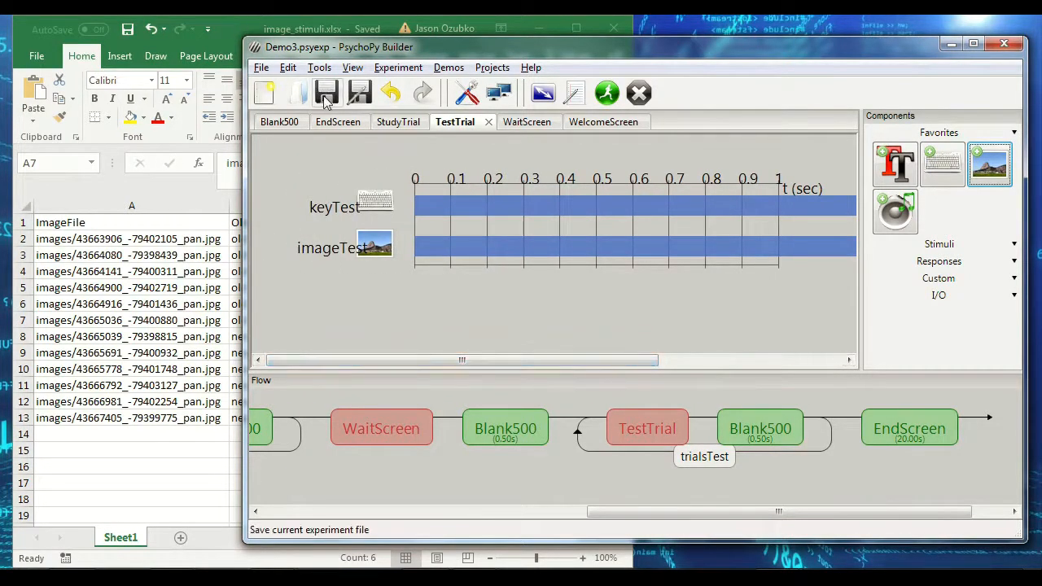
{"action": "left_click", "coordinate": [605, 95]}
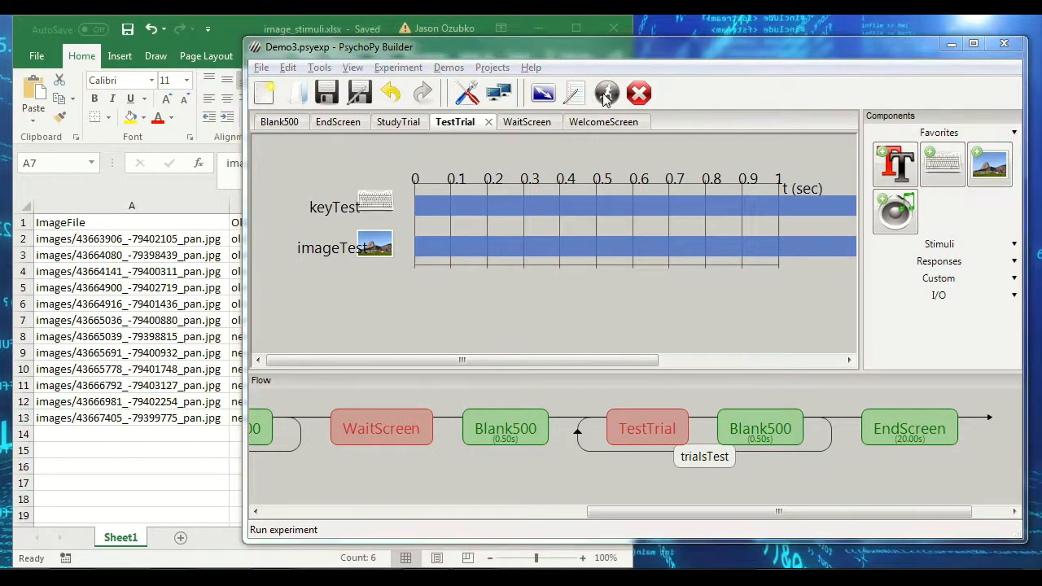
Step: Check the properties of the imageStudy component in the StudyTrial routine without changing them
{"action": "left_click_drag", "start_coordinate": [696, 512], "coordinate": [463, 542]}
{"action": "left_click", "coordinate": [564, 434]}
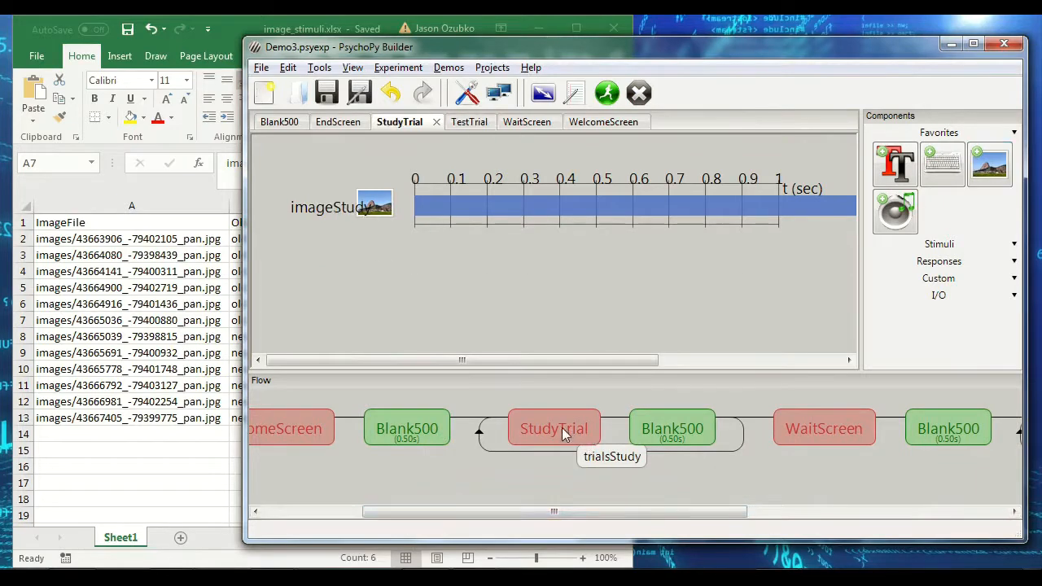
{"action": "left_click", "coordinate": [374, 205]}
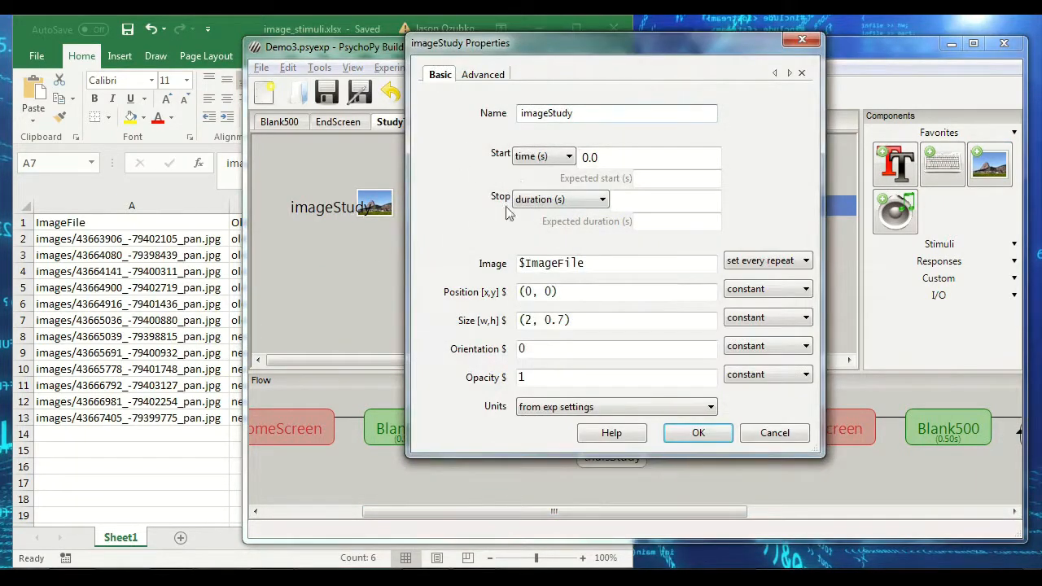
{"action": "left_click", "coordinate": [769, 433]}
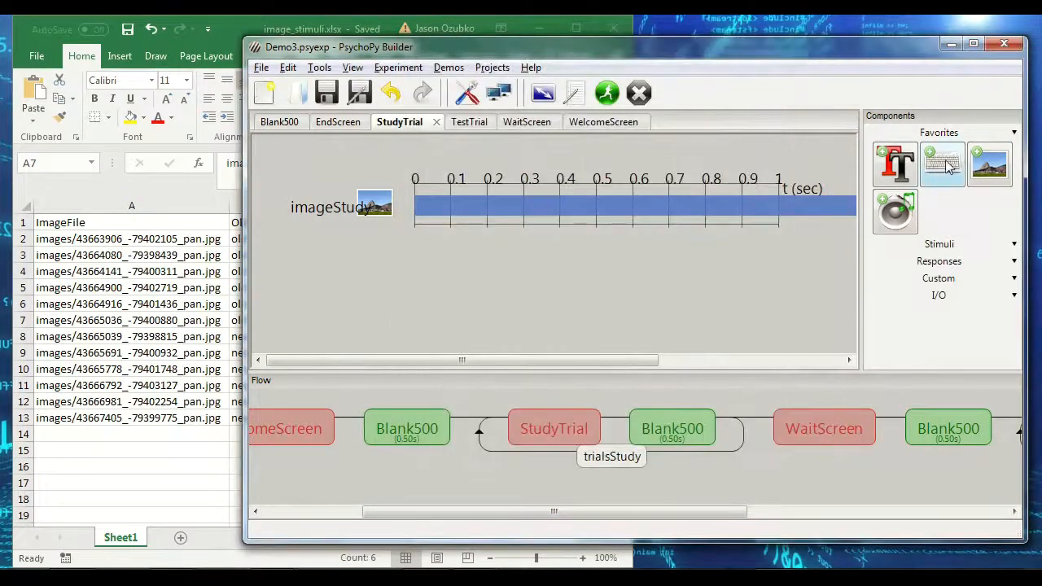
Step: Add a keyboard component named keyStudy to the StudyTrial routine with allowed keys '1','2','3','4','5','6'
{"action": "left_click", "coordinate": [942, 165]}
{"action": "left_click_drag", "start_coordinate": [541, 113], "coordinate": [563, 114]}
{"action": "type", "text": "Study"}
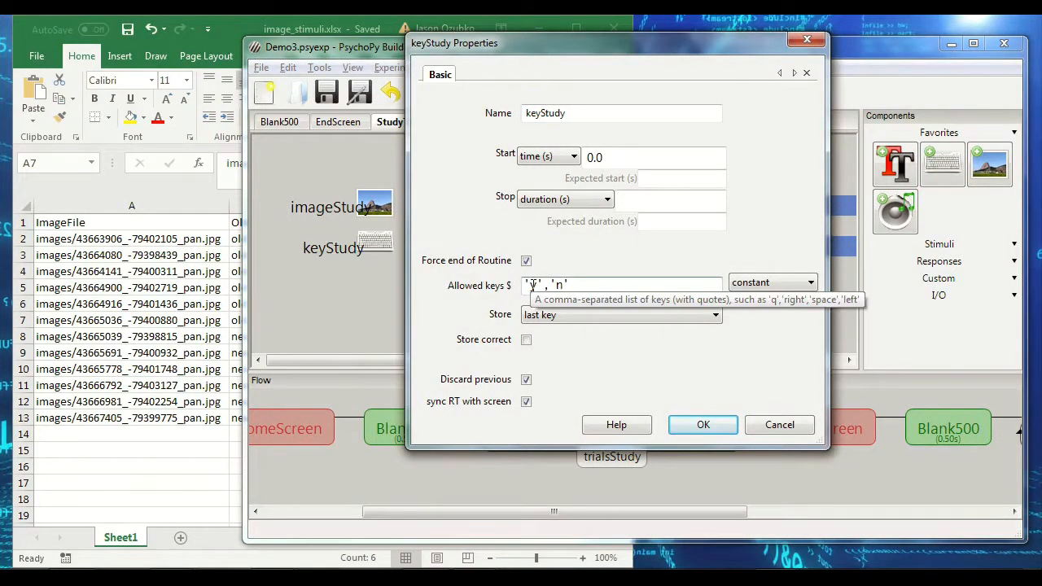
{"action": "left_click_drag", "start_coordinate": [531, 285], "coordinate": [621, 284]}
{"action": "type", "text": "1','2','3','4','5','6'"}
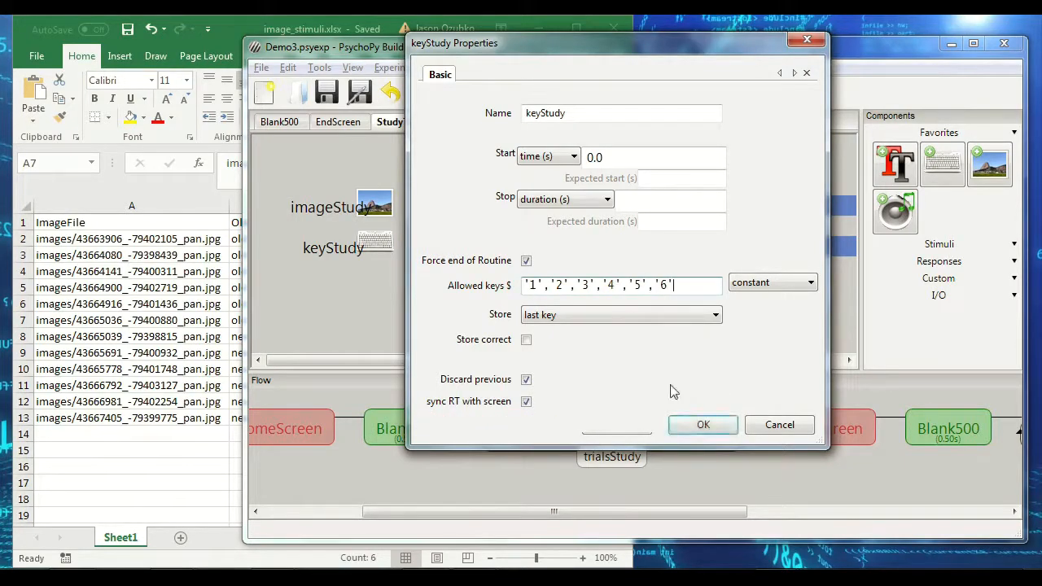
{"action": "left_click", "coordinate": [700, 425]}
Step: Check the imageStudy component's size and set the width of the TestTrial routine's imageTest component to 2
{"action": "left_click", "coordinate": [369, 213]}
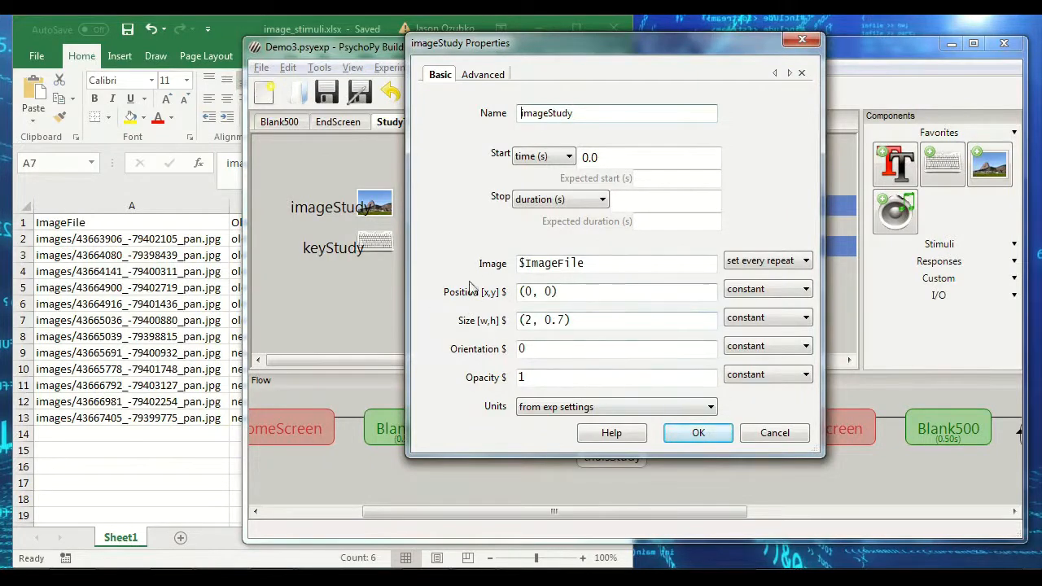
{"action": "left_click", "coordinate": [712, 435]}
{"action": "left_click_drag", "start_coordinate": [692, 513], "coordinate": [876, 513]}
{"action": "left_click", "coordinate": [720, 434]}
{"action": "left_click", "coordinate": [368, 243]}
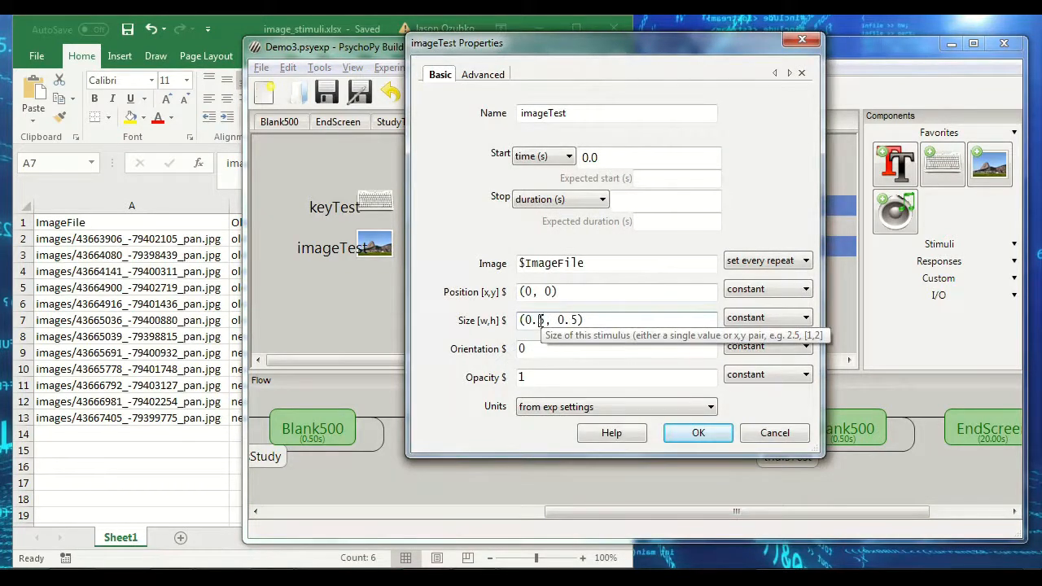
{"action": "type", "text": "2"}
{"action": "left_click_drag", "start_coordinate": [545, 319], "coordinate": [567, 320]}
{"action": "left_click", "coordinate": [567, 320]}
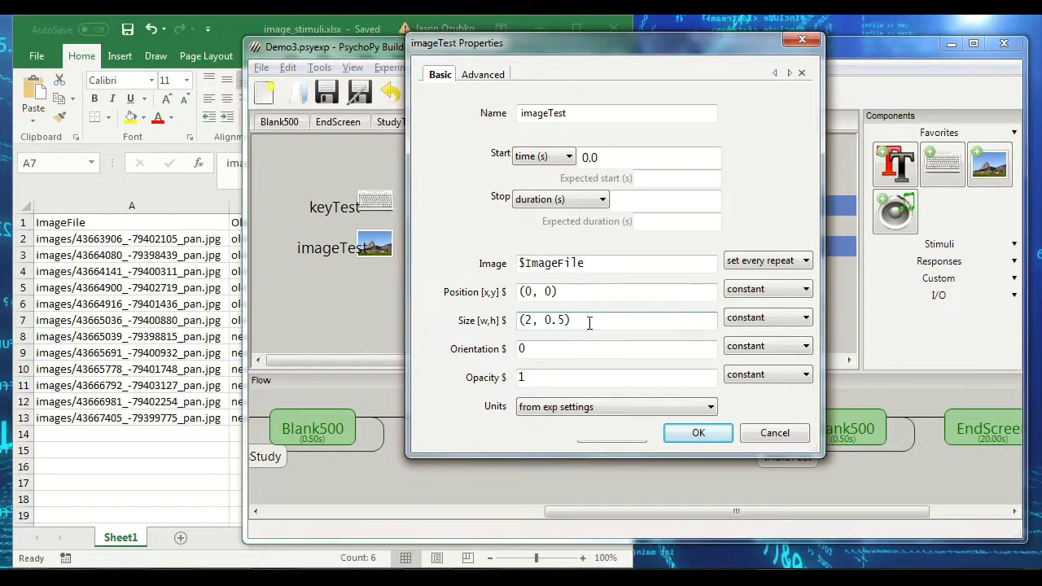
{"action": "key", "text": "Return"}
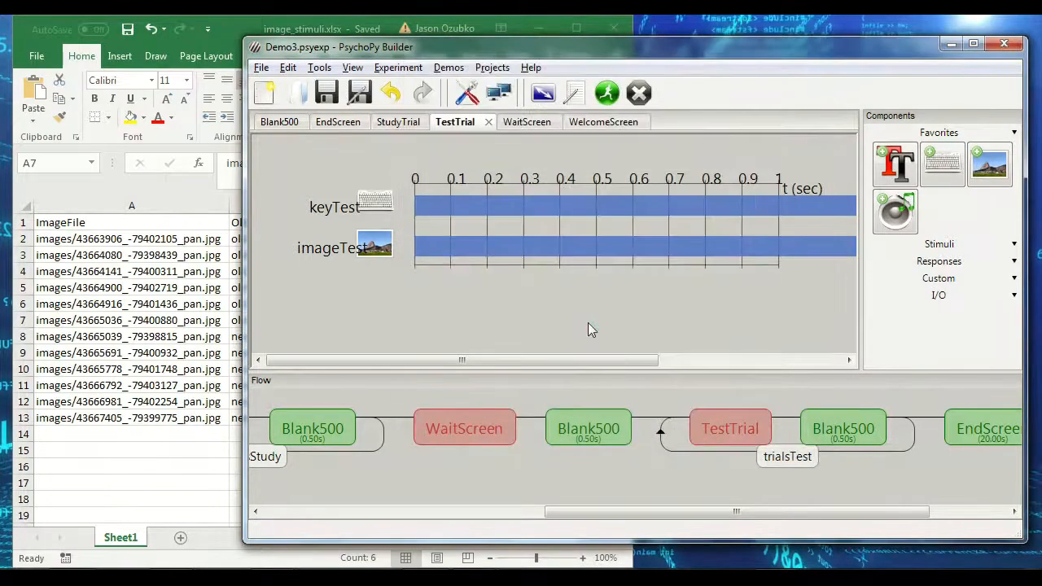
Step: Run the experiment, examine the PsychoPy output, and return to the Builder window
{"action": "left_click", "coordinate": [617, 100]}
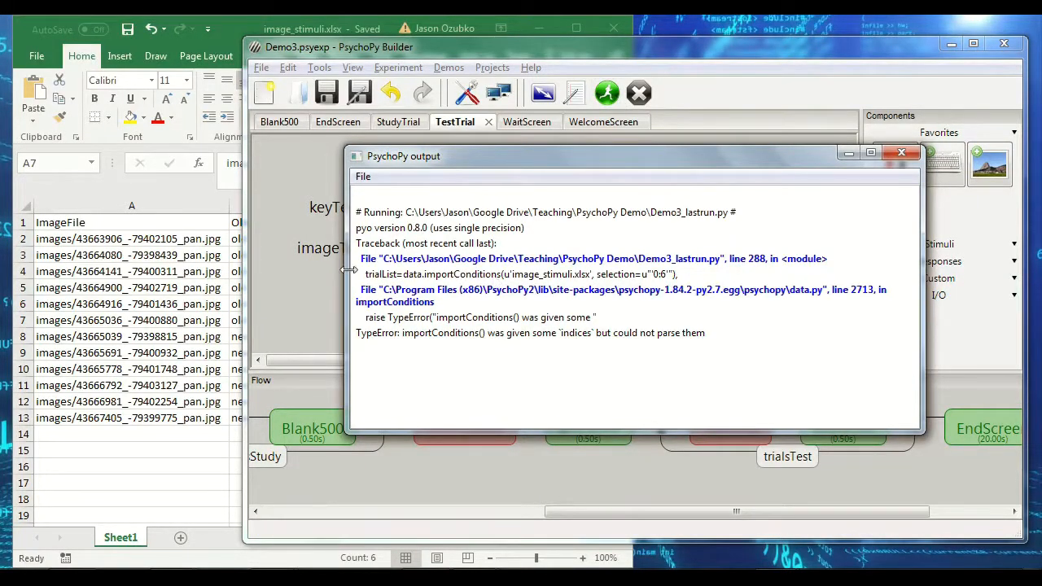
{"action": "left_click", "coordinate": [324, 285]}
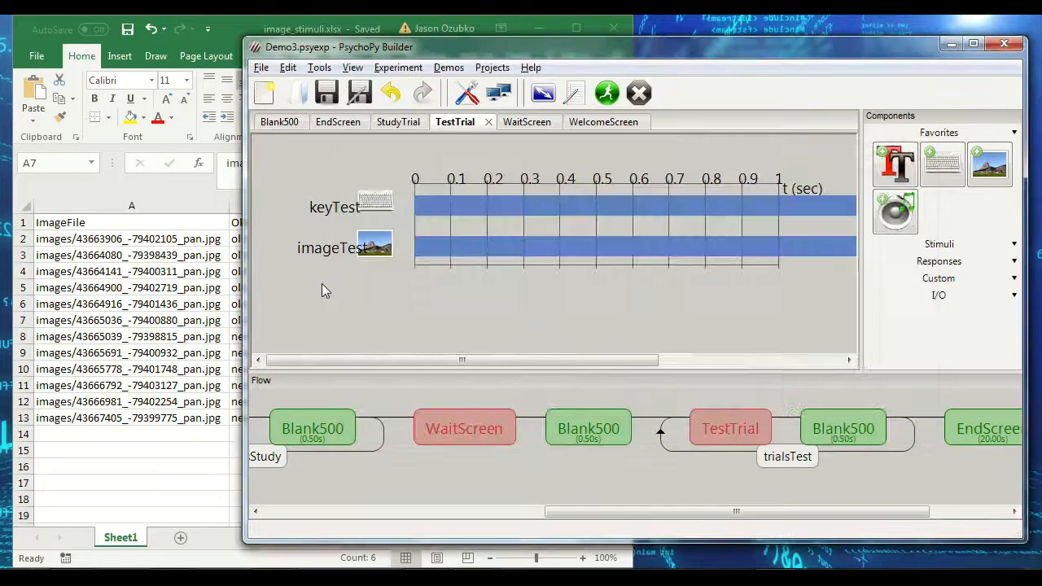
Step: Remove the quotation marks around the selected rows value of the trialsStudy loop
{"action": "left_click_drag", "start_coordinate": [663, 511], "coordinate": [534, 511]}
{"action": "left_click", "coordinate": [499, 456]}
{"action": "left_click", "coordinate": [529, 202]}
{"action": "key", "text": "BackSpace"}
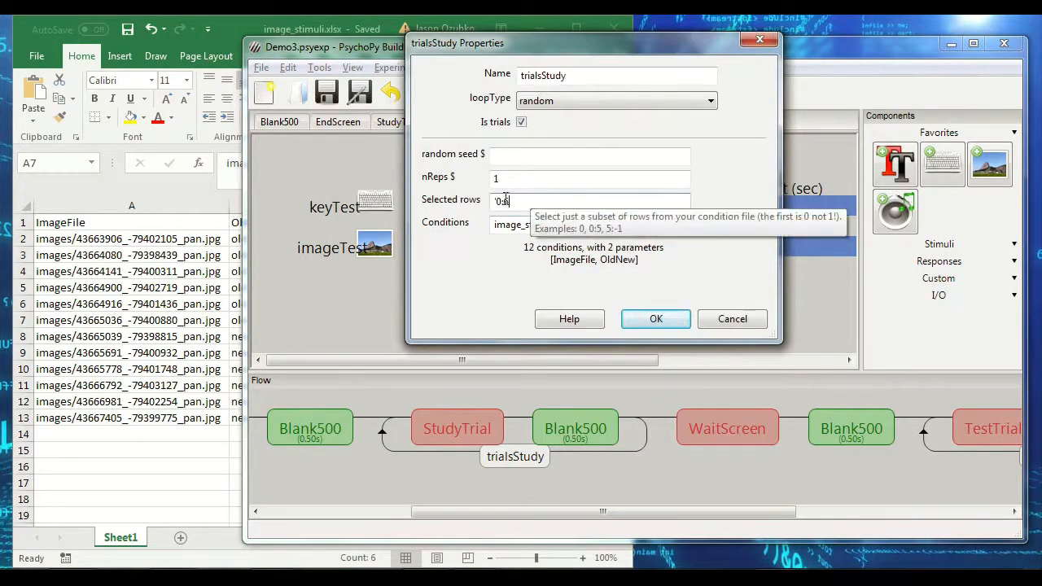
{"action": "left_click", "coordinate": [499, 202]}
{"action": "key", "text": "Delete"}
{"action": "left_click", "coordinate": [656, 319]}
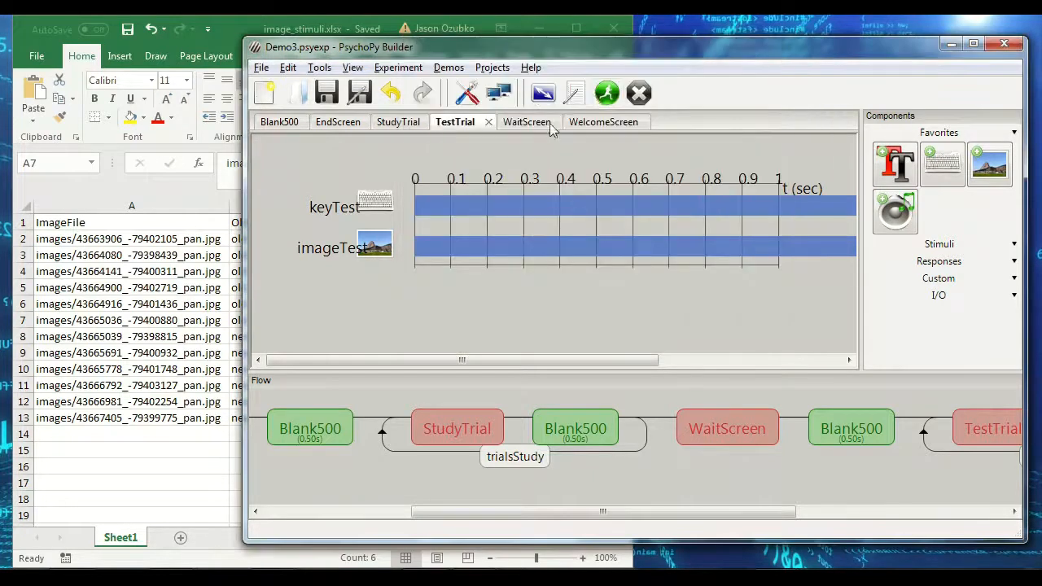
Step: Run the experiment to check the study trials and quit it
{"action": "left_click", "coordinate": [607, 94]}
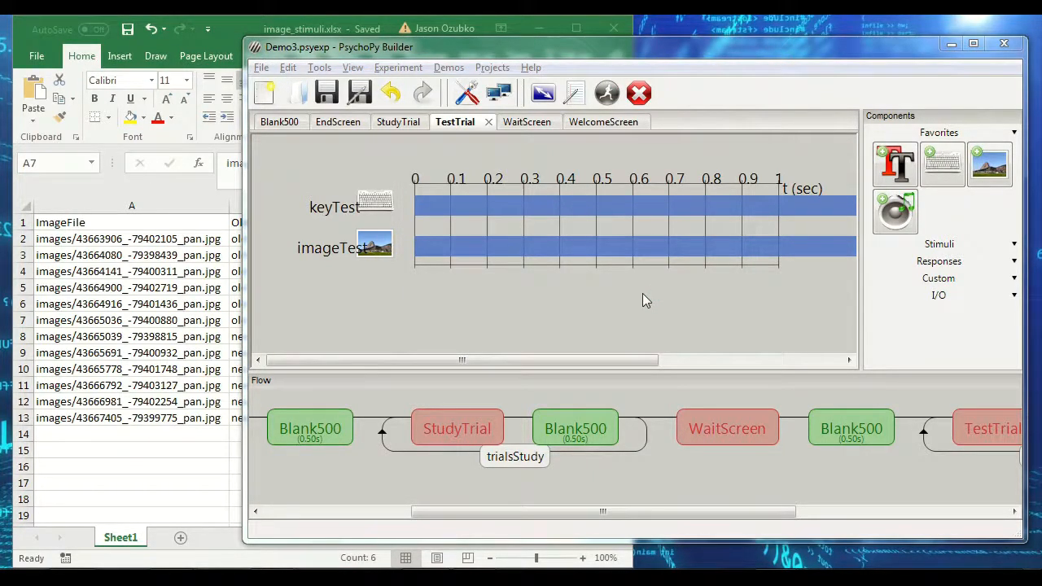
{"action": "key", "text": "Return"}
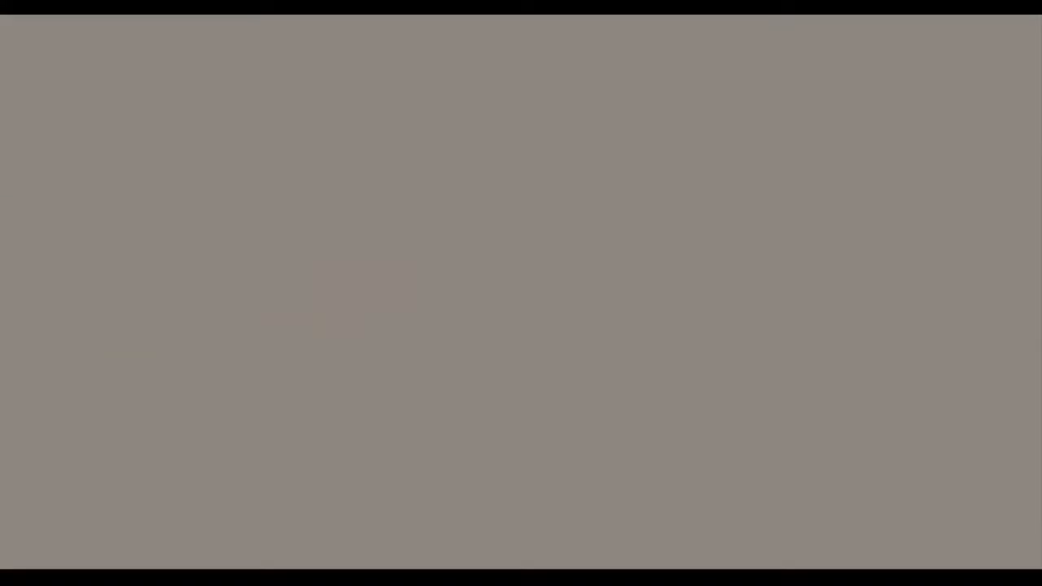
{"action": "key", "text": "Escape"}
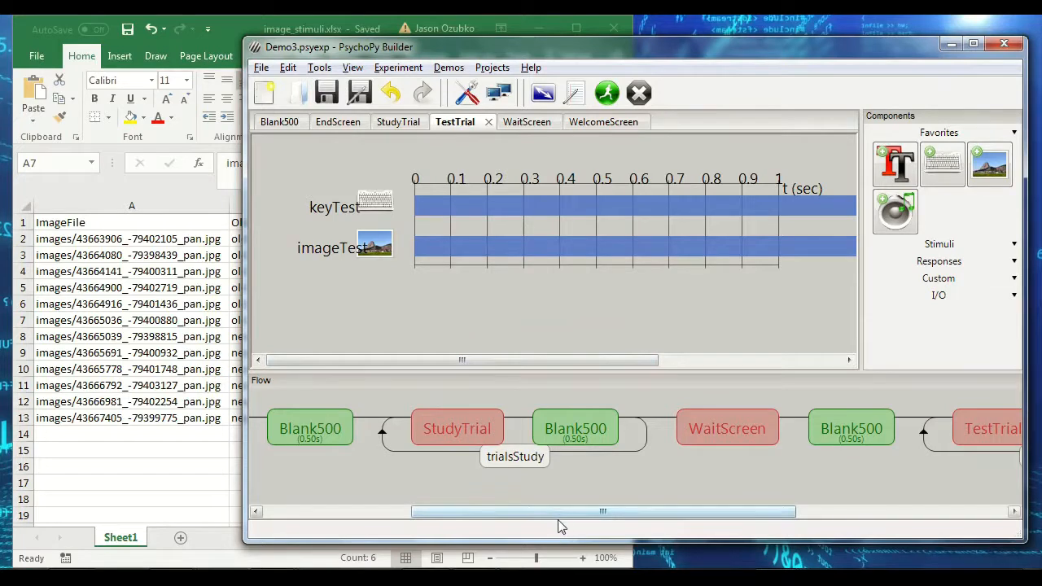
Step: Add a text component named textStudyScale to the StudyTrial routine and clear its stop duration
{"action": "left_click_drag", "start_coordinate": [615, 514], "coordinate": [565, 508]}
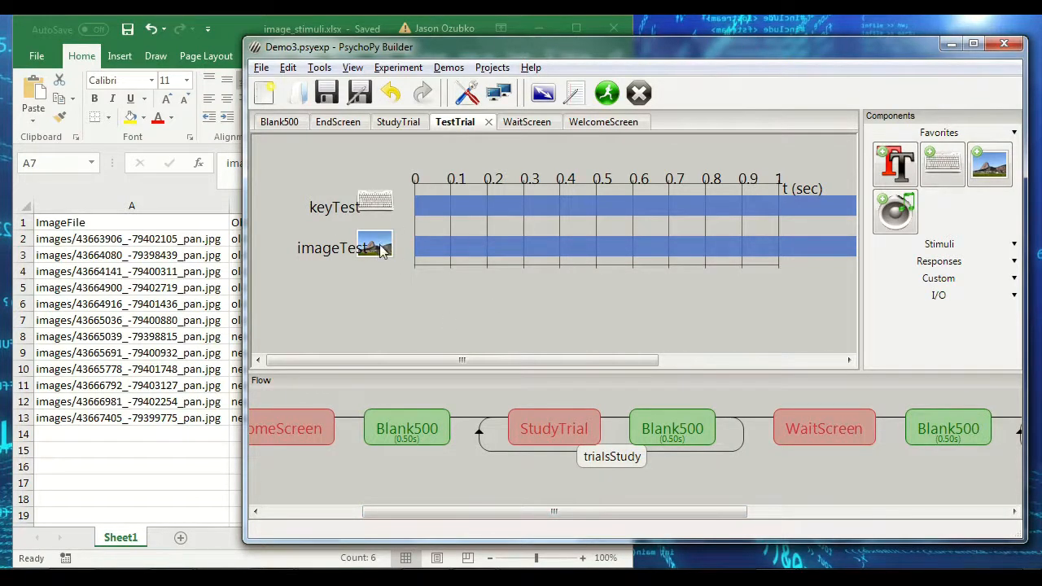
{"action": "left_click", "coordinate": [550, 431]}
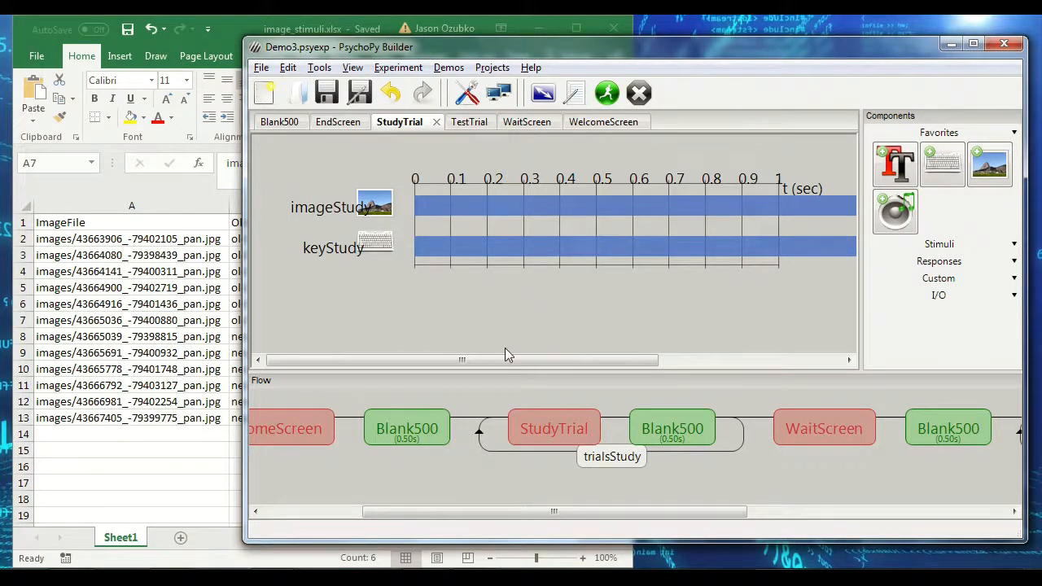
{"action": "left_click", "coordinate": [900, 165]}
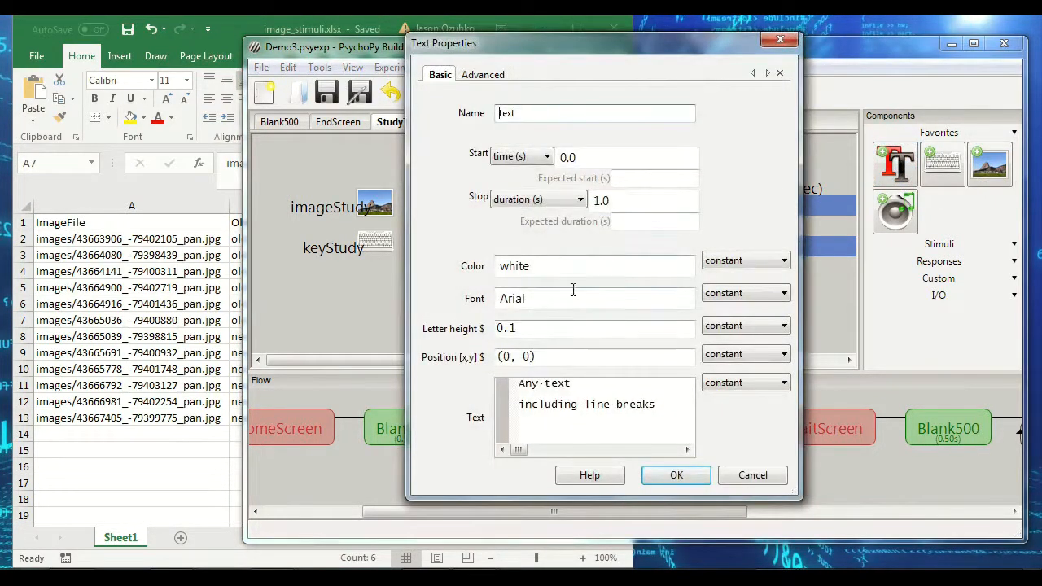
{"action": "left_click", "coordinate": [537, 113]}
{"action": "type", "text": "StudyScale"}
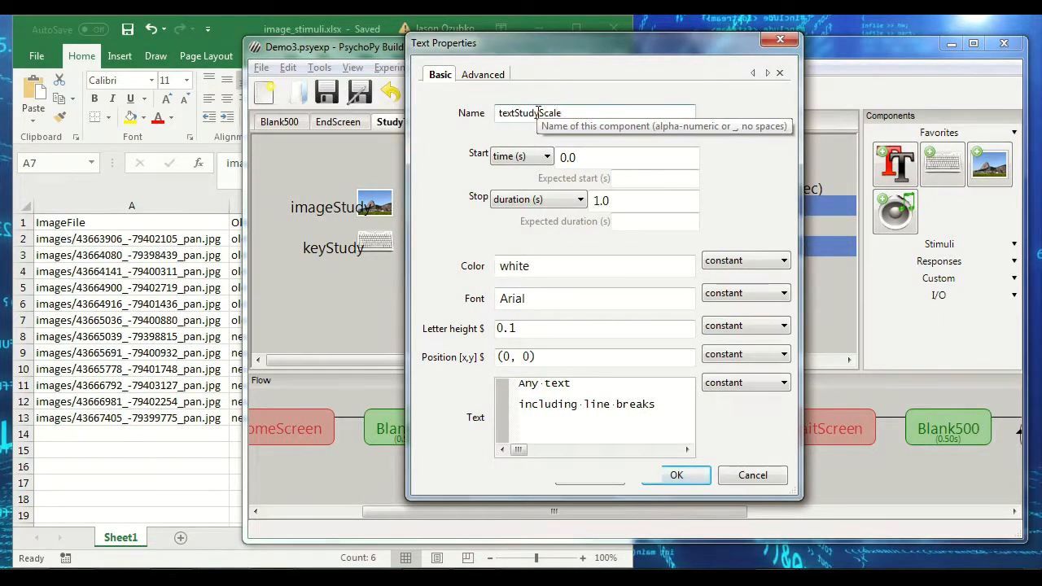
{"action": "double_click", "coordinate": [599, 201]}
{"action": "key", "text": "BackSpace"}
Step: Position textStudyScale at (0, -.25) and make its text the scale "1...2...3...4...5...6" above "UNKNOWN KNOWN"
{"action": "left_click_drag", "start_coordinate": [656, 404], "coordinate": [561, 358]}
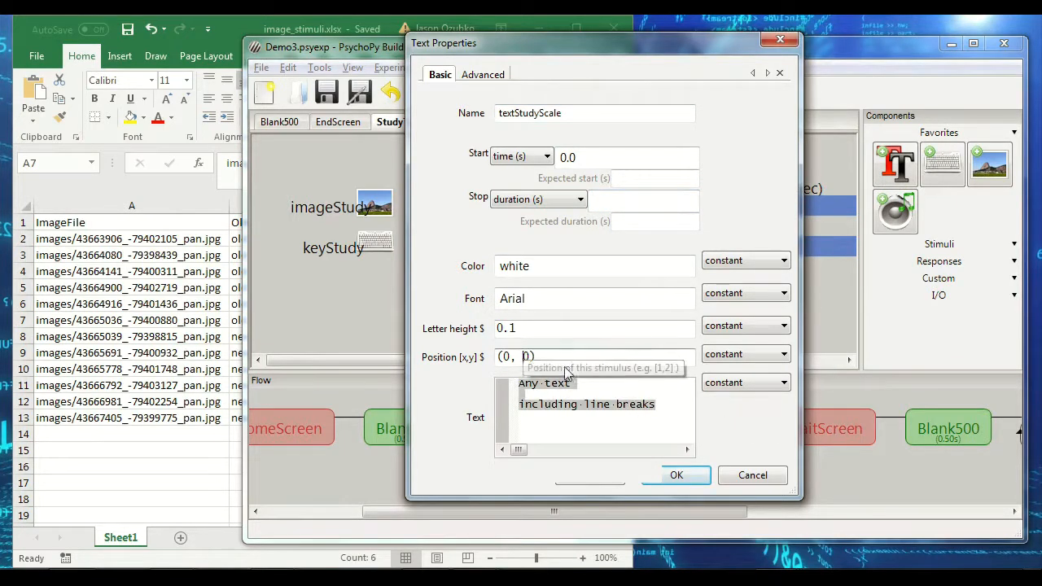
{"action": "type", "text": "-.25"}
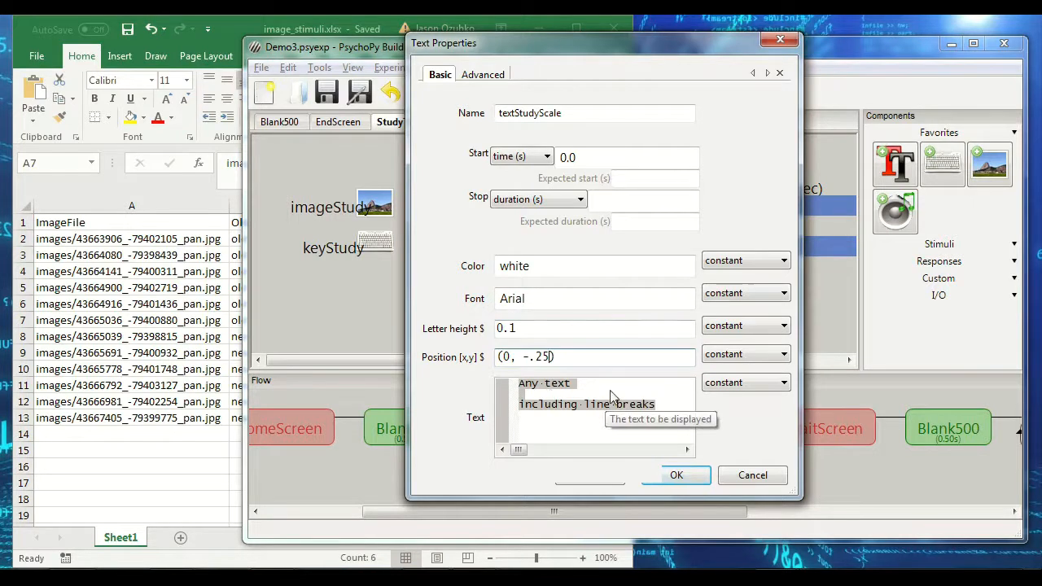
{"action": "type", "text": "1."}
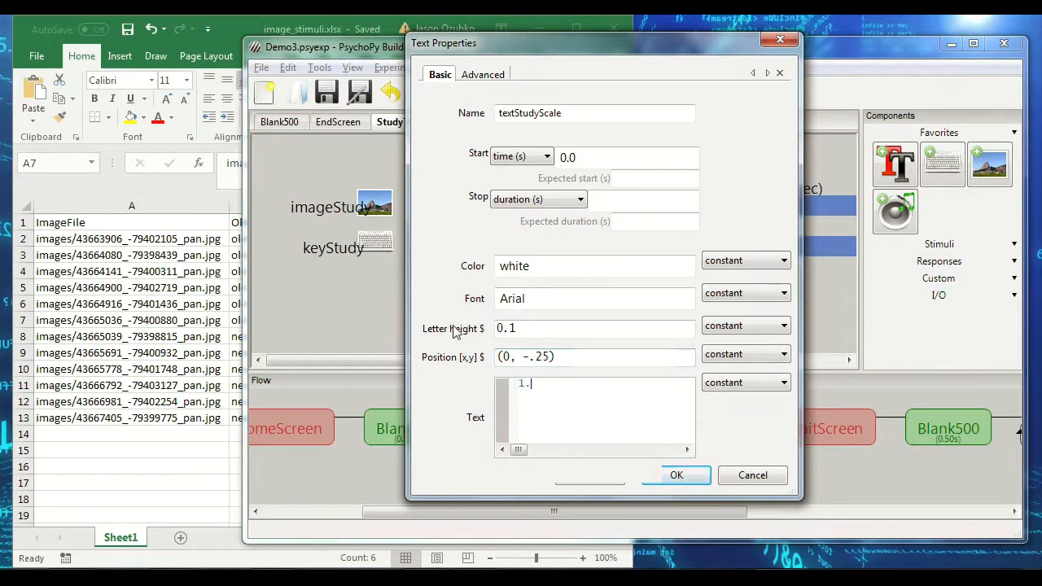
{"action": "type", "text": "..2...3...4...5...6"}
{"action": "key", "text": "Return"}
{"action": "type", "text": "UNKNOWN"}
{"action": "key", "text": "BackSpace"}
{"action": "key", "text": "BackSpace"}
{"action": "type", "text": "WN          KNOWN"}
{"action": "key", "text": "BackSpace"}
{"action": "left_click", "coordinate": [676, 475]}
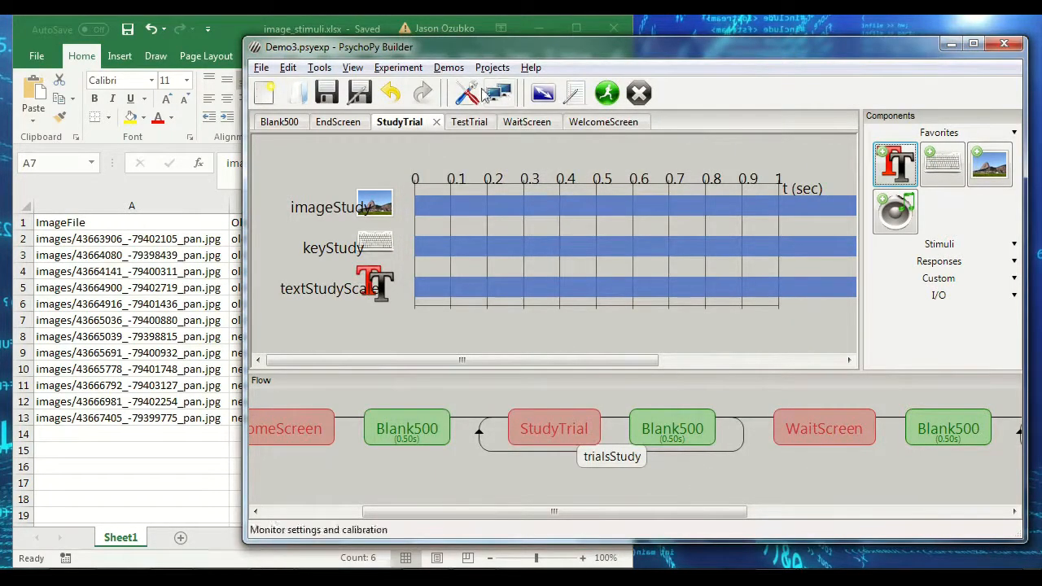
Step: Run the experiment and advance past the welcome screen to check the rating scale's placement
{"action": "left_click", "coordinate": [607, 92]}
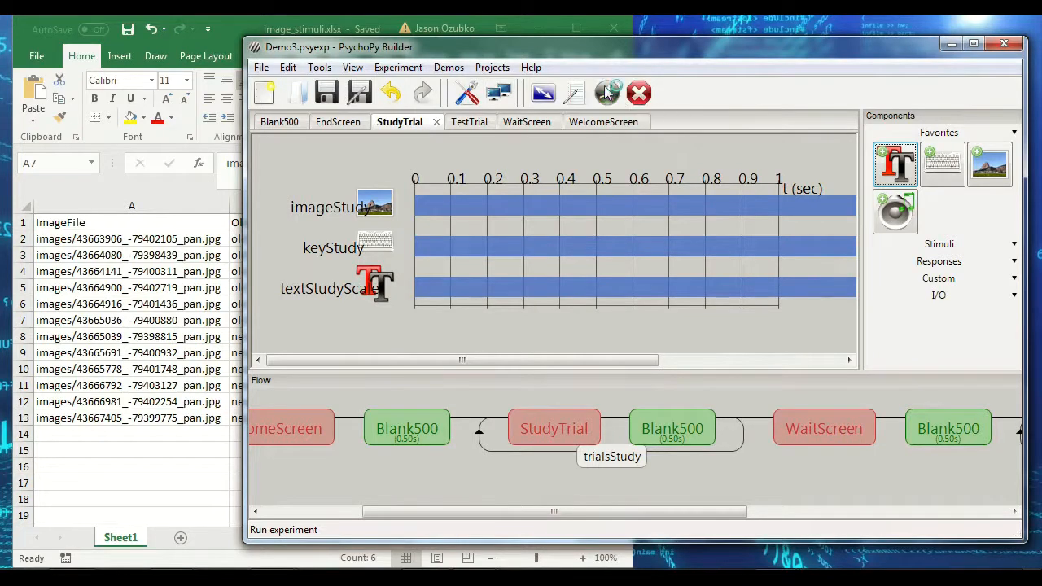
{"action": "key", "text": "Return"}
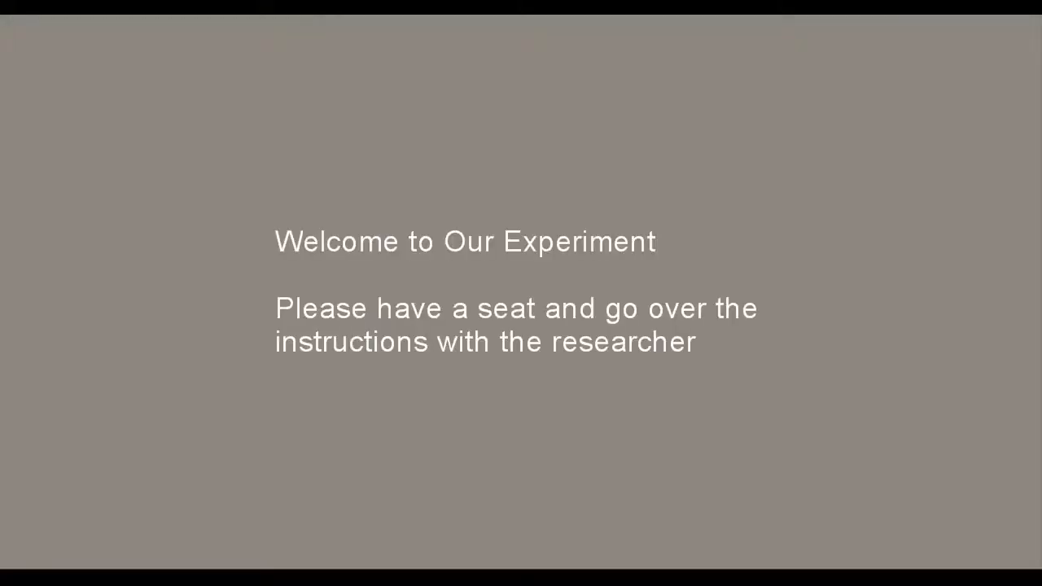
{"action": "key", "text": "space"}
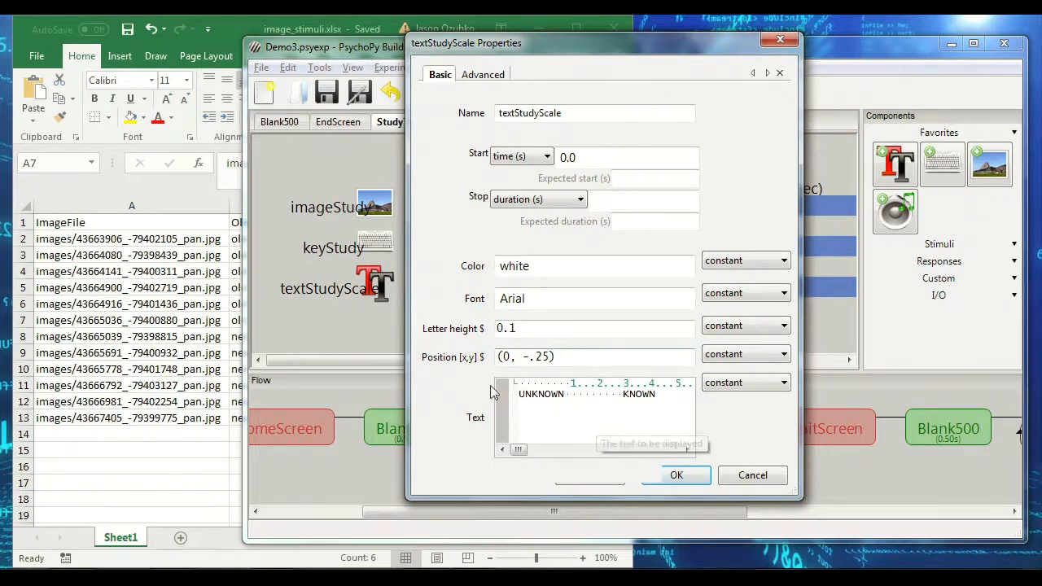
Step: Set the position of the textStudyScale component to (0, -0.5)
{"action": "left_click", "coordinate": [544, 355]}
{"action": "key", "text": "BackSpace"}
{"action": "key", "text": "Left"}
{"action": "type", "text": "0"}
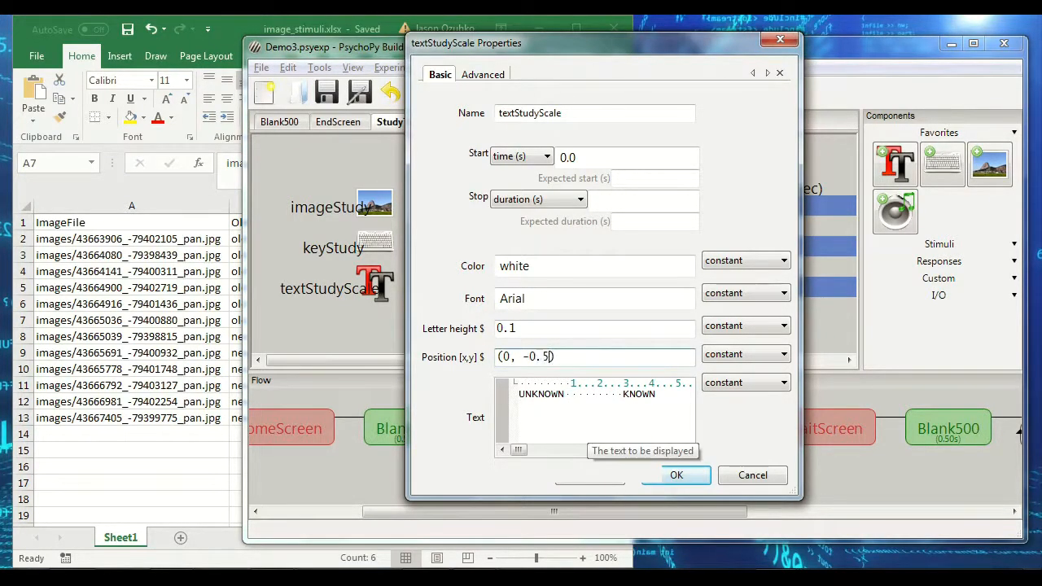
{"action": "left_click", "coordinate": [675, 477]}
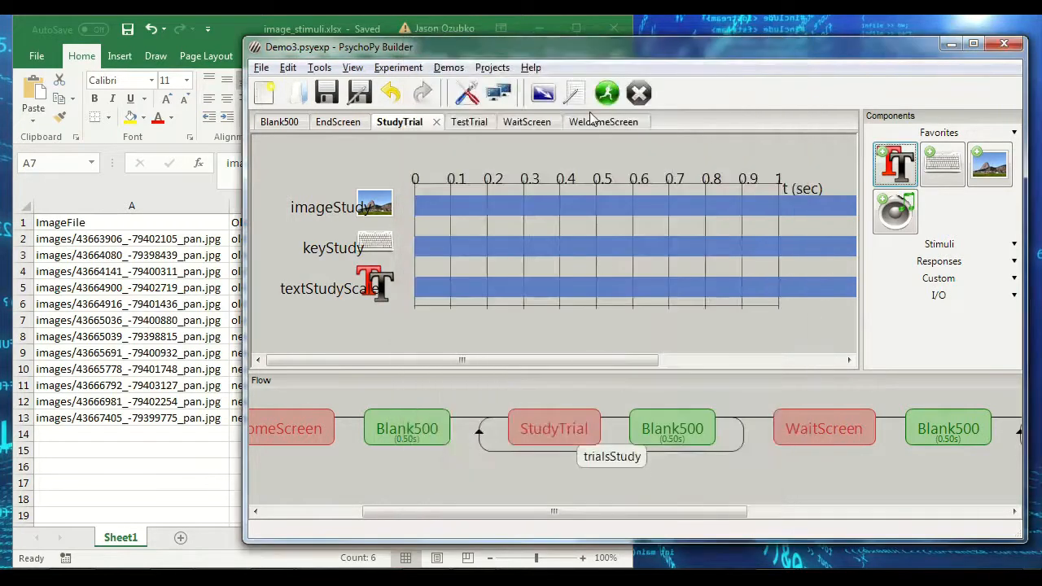
Step: Run the experiment again to check the repositioned rating scale against the panorama image, and quit it
{"action": "left_click", "coordinate": [603, 96]}
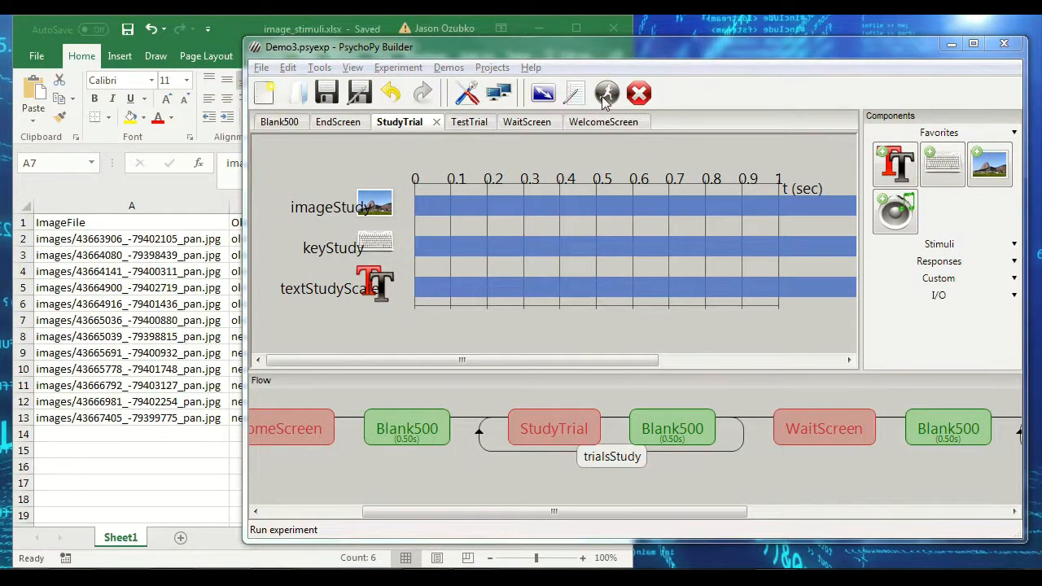
{"action": "key", "text": "Return"}
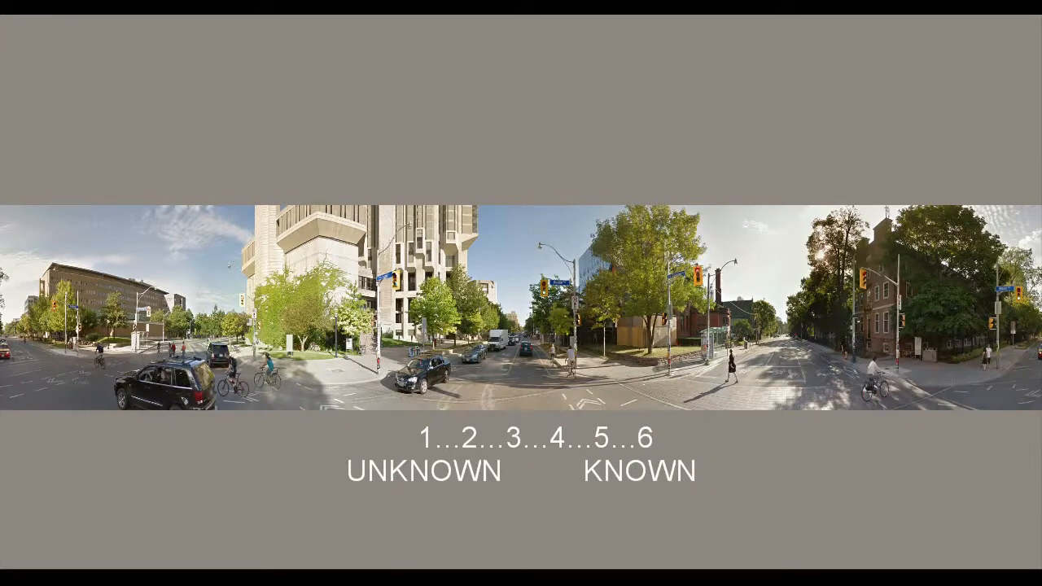
{"action": "key", "text": "Escape"}
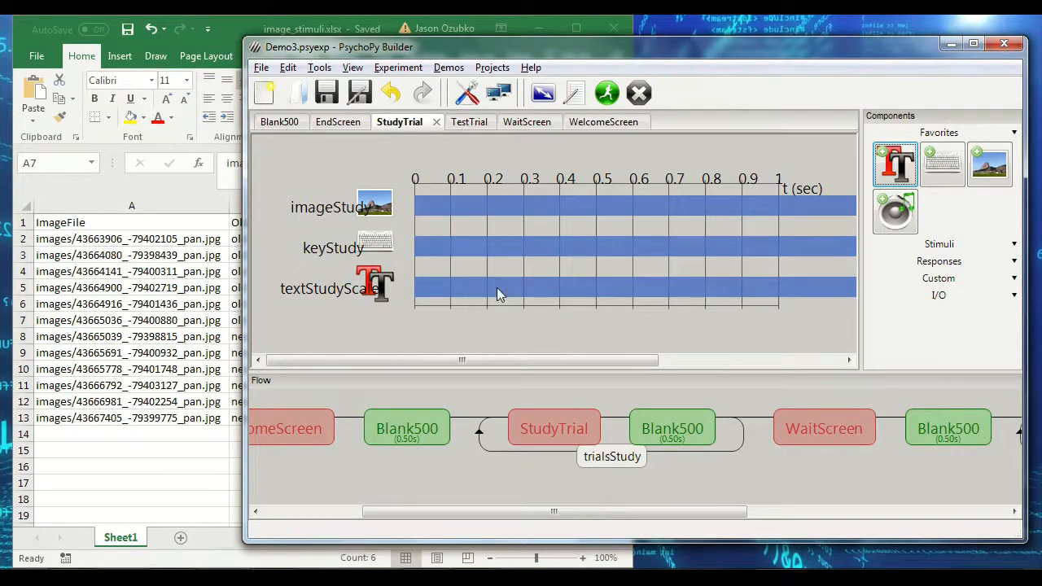
Step: Review the study and test loops in the experiment flow and display the TestTrial routine
{"action": "left_click_drag", "start_coordinate": [584, 511], "coordinate": [590, 532]}
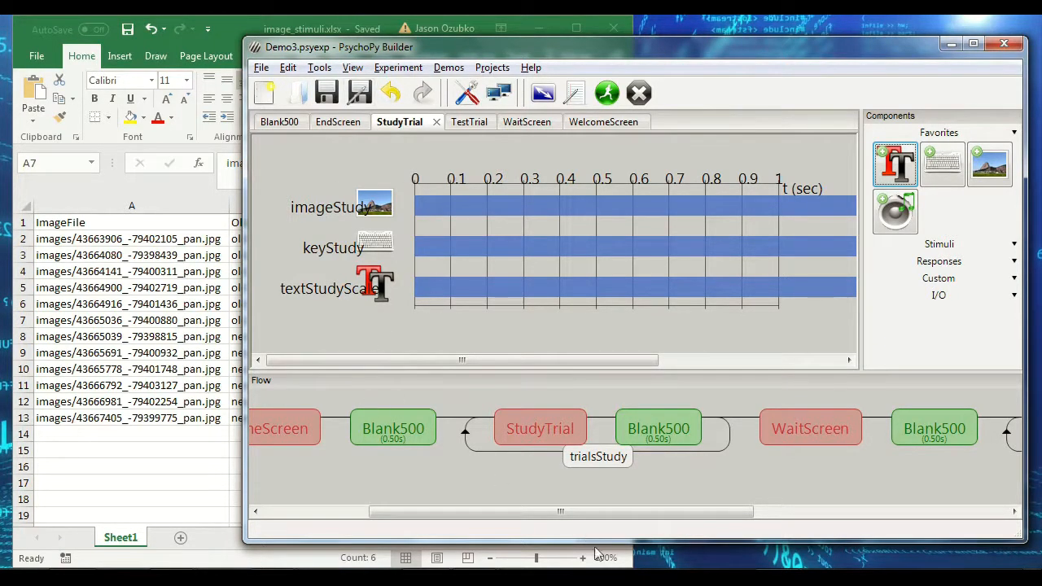
{"action": "left_click_drag", "start_coordinate": [618, 512], "coordinate": [649, 508]}
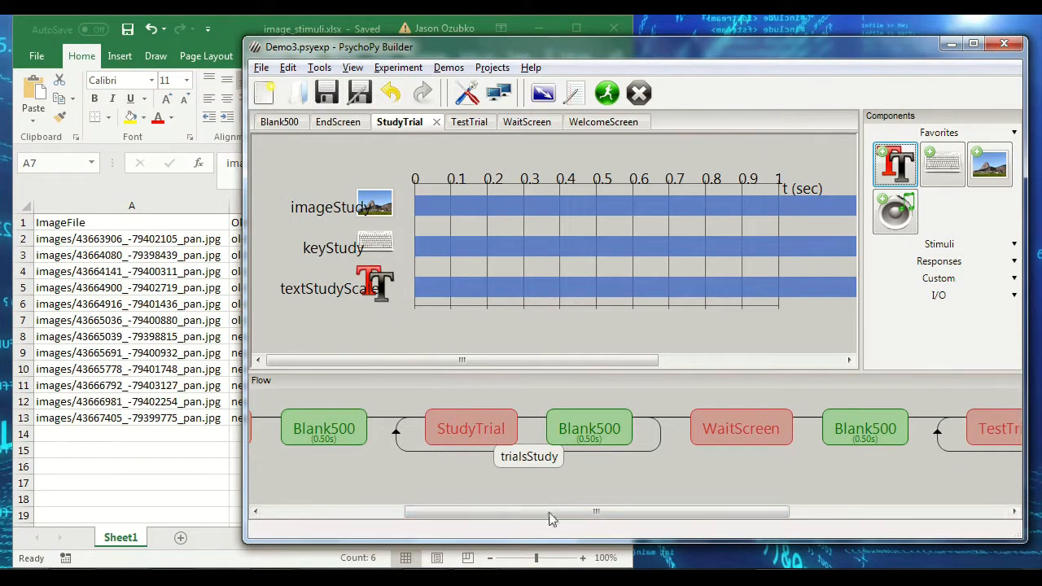
{"action": "left_click_drag", "start_coordinate": [504, 509], "coordinate": [729, 528]}
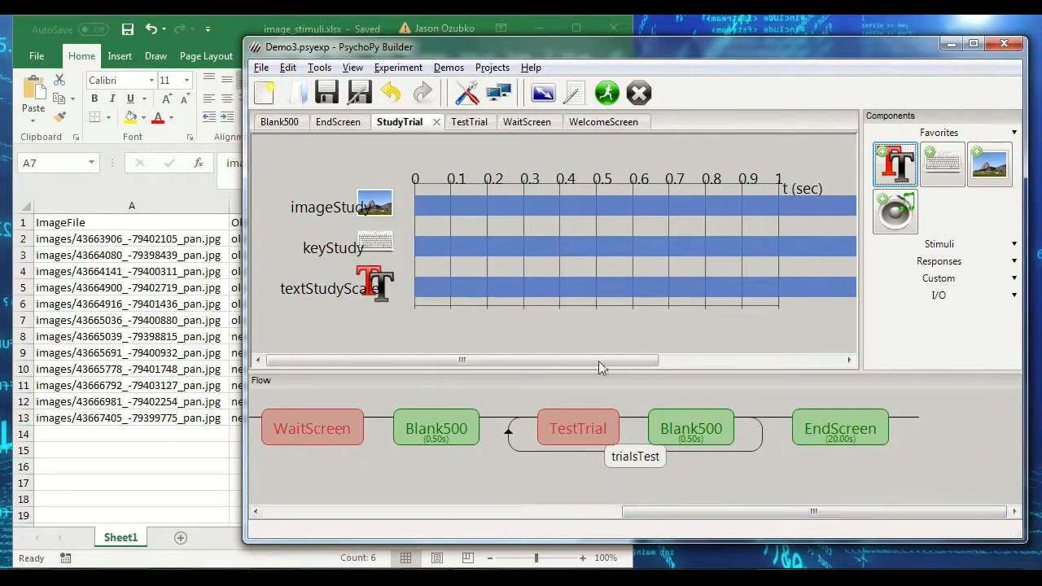
{"action": "left_click", "coordinate": [591, 440]}
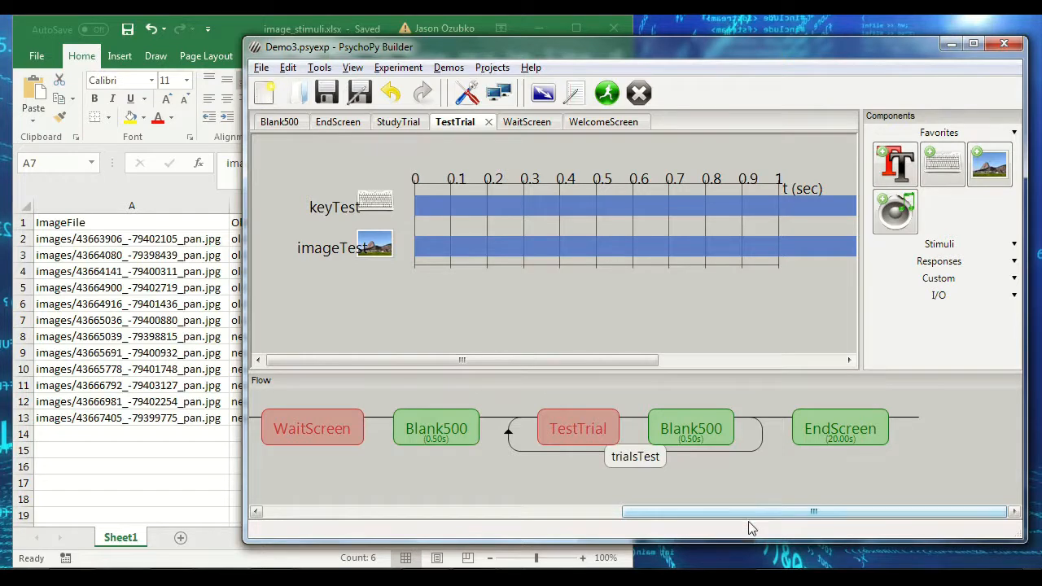
{"action": "left_click_drag", "start_coordinate": [753, 508], "coordinate": [519, 508]}
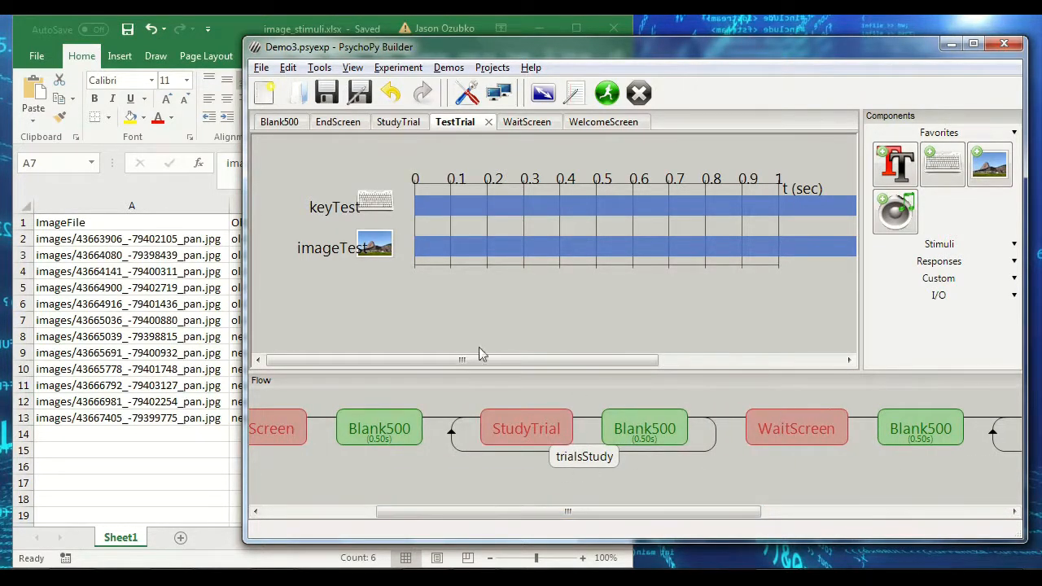
{"action": "left_click_drag", "start_coordinate": [617, 511], "coordinate": [658, 504]}
Step: Switch to File Explorer and copy the three Demo3 CSV files from the data folder
{"action": "key", "text": "alt+Tab"}
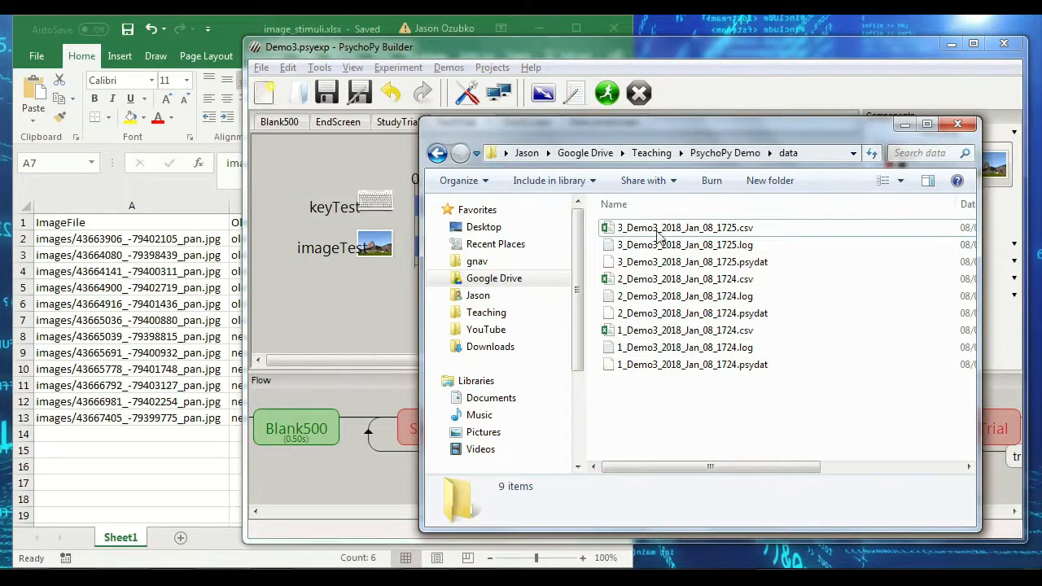
{"action": "left_click", "coordinate": [705, 231]}
{"action": "left_click", "coordinate": [686, 279], "text": "ctrl"}
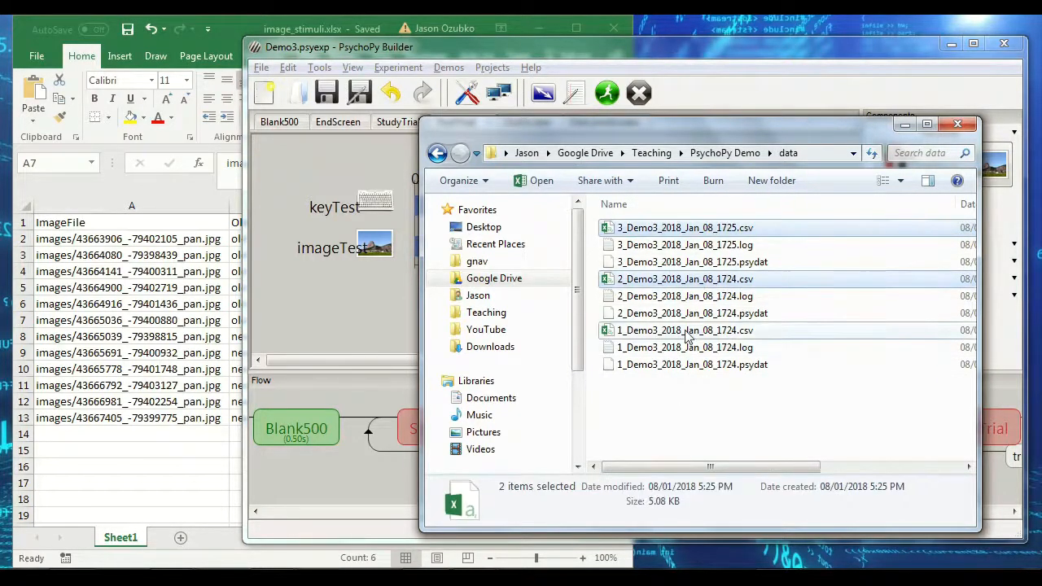
{"action": "left_click", "coordinate": [687, 333], "text": "ctrl"}
{"action": "left_click", "coordinate": [674, 402]}
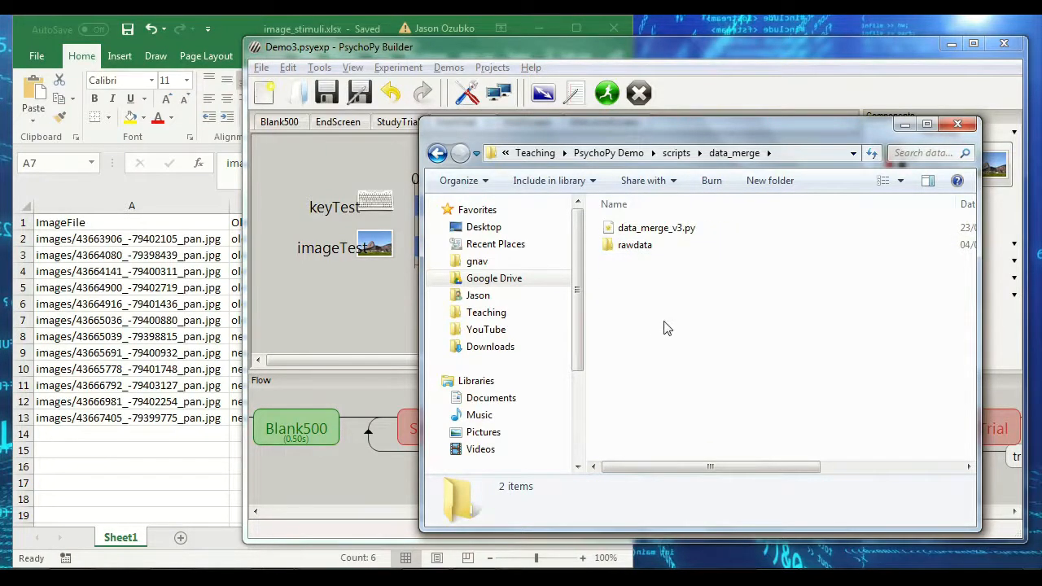
Step: Replace the five Demo2 CSV files in the data_merge script's rawdata folder with the copied Demo3 CSV files
{"action": "double_click", "coordinate": [643, 246]}
{"action": "left_click_drag", "start_coordinate": [790, 351], "coordinate": [598, 212]}
{"action": "key", "text": "Delete"}
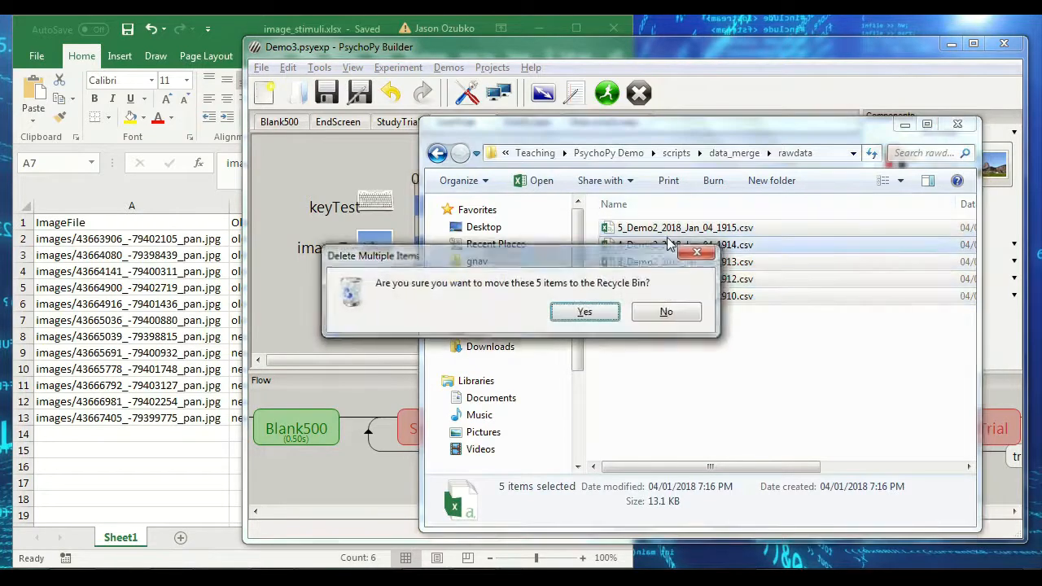
{"action": "key", "text": "Return"}
{"action": "key", "text": "ctrl+v"}
{"action": "left_click", "coordinate": [678, 292]}
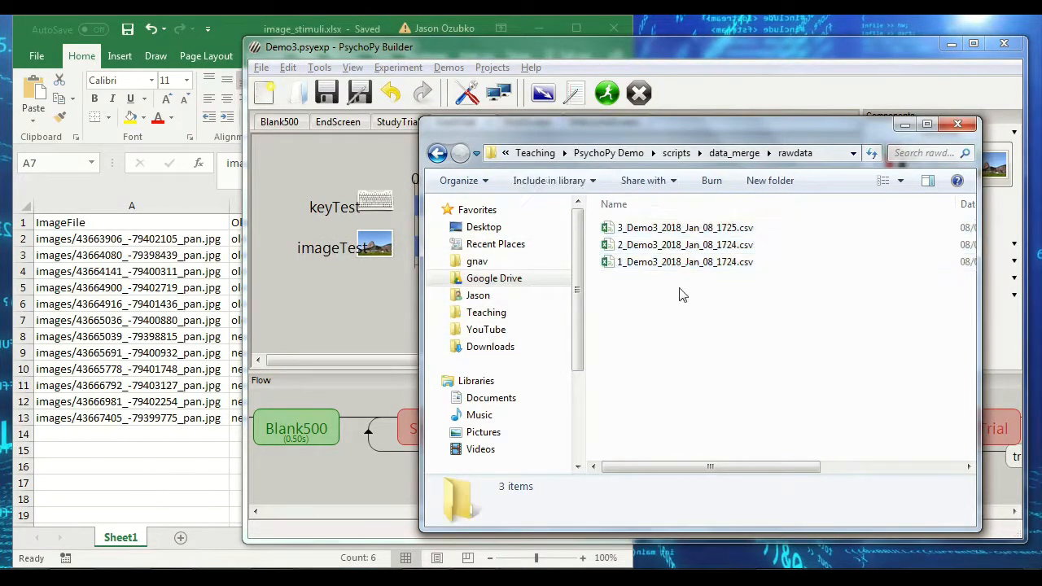
Step: Open data_merge_v3.py from the data_merge folder in Geany, execute it to merge the raw data, and close the editor
{"action": "left_click", "coordinate": [735, 154]}
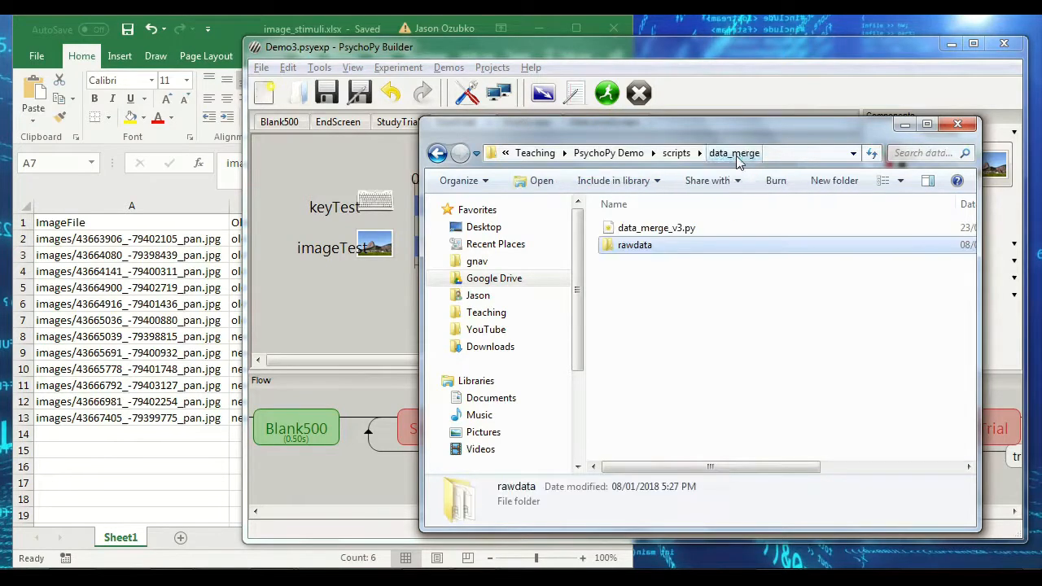
{"action": "double_click", "coordinate": [686, 232]}
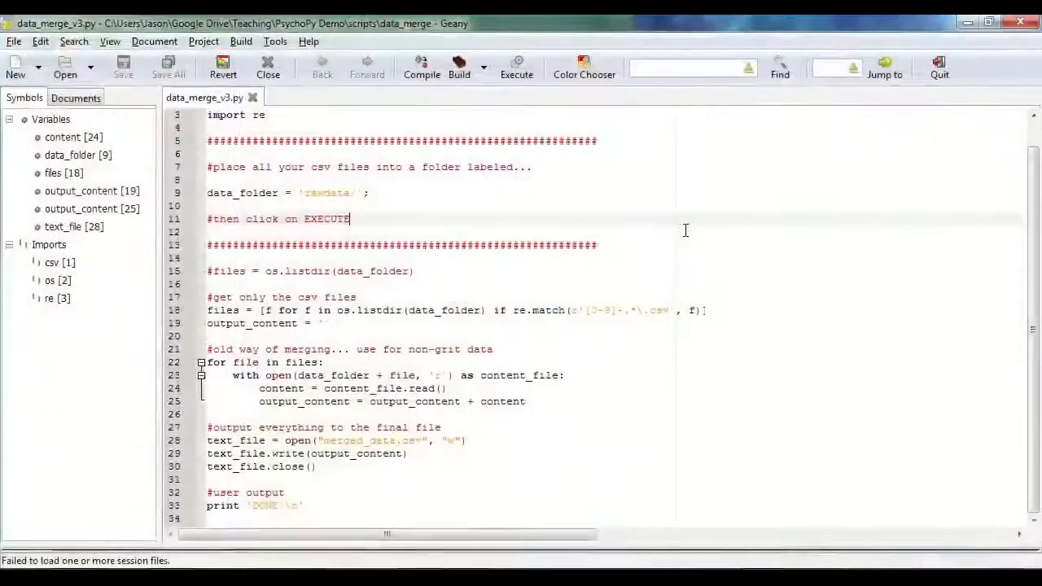
{"action": "left_click", "coordinate": [516, 74]}
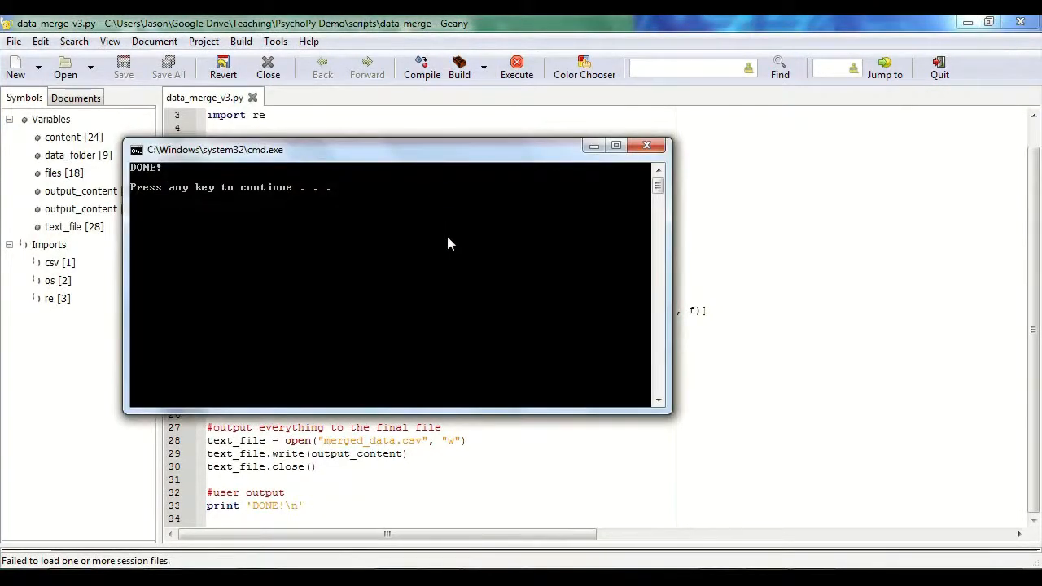
{"action": "key", "text": "Return"}
{"action": "left_click", "coordinate": [1020, 22]}
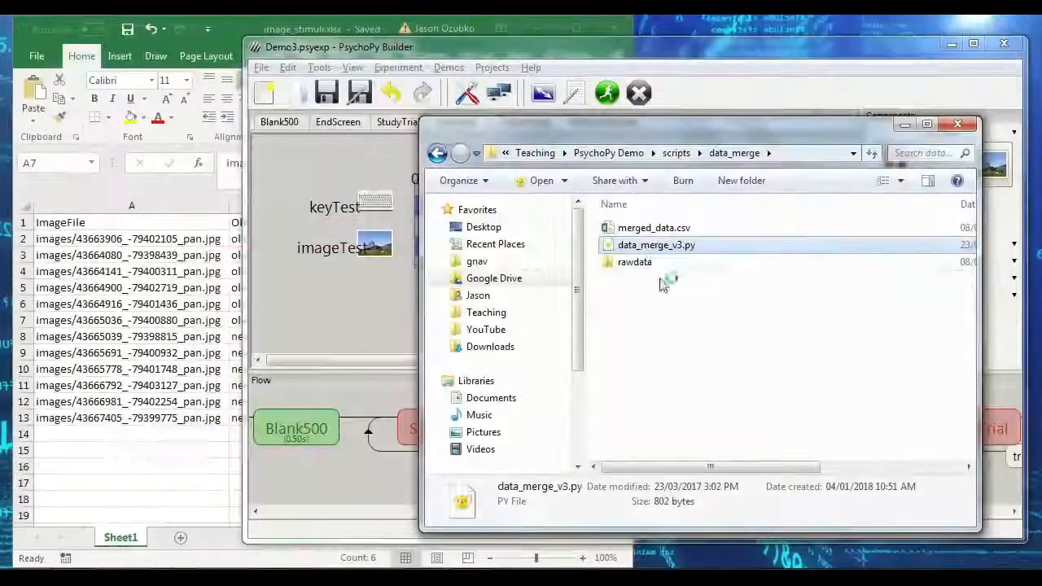
Step: Rename merged_data.csv in the data_merge folder to images_merged_data.csv
{"action": "left_click", "coordinate": [655, 232]}
{"action": "left_click", "coordinate": [656, 235]}
{"action": "key", "text": "Home"}
{"action": "type", "text": "images_"}
{"action": "key", "text": "Return"}
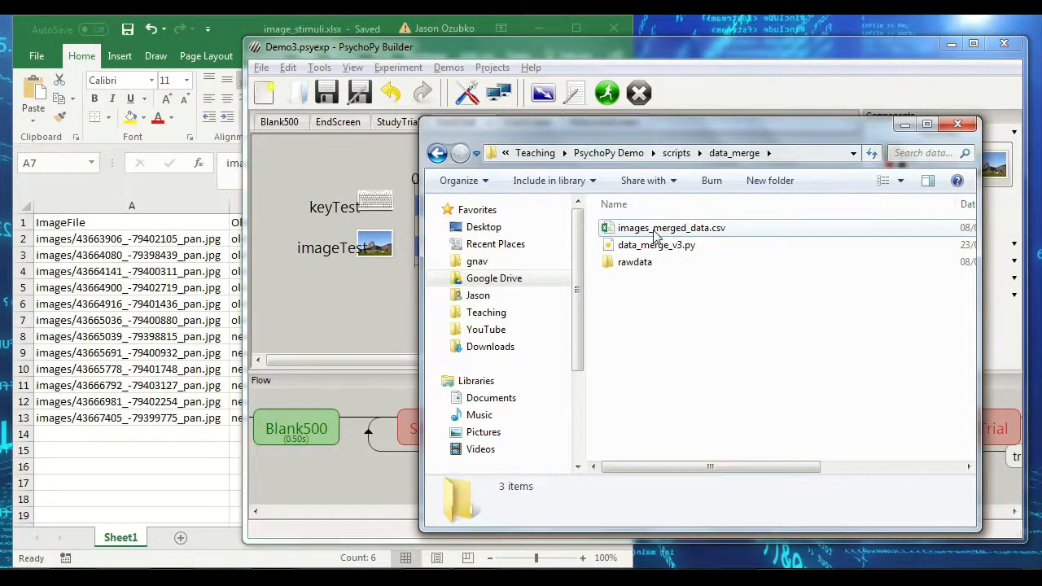
Step: Transfer images_merged_data.csv from the data_merge folder into the analyses folder of PsychoPy Demo
{"action": "left_click", "coordinate": [656, 233]}
{"action": "left_click", "coordinate": [608, 153]}
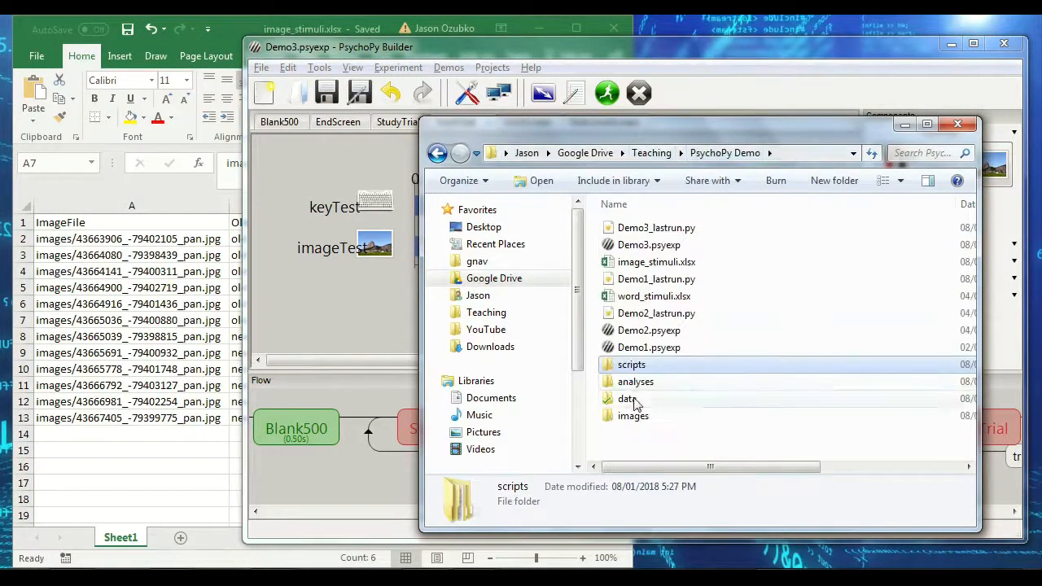
{"action": "double_click", "coordinate": [635, 381]}
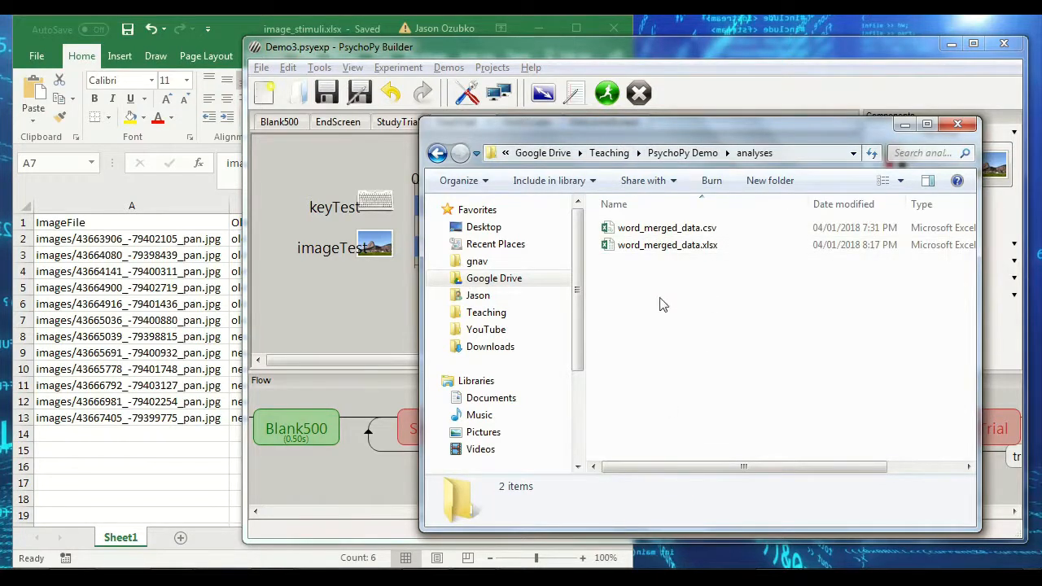
{"action": "key", "text": "ctrl+v"}
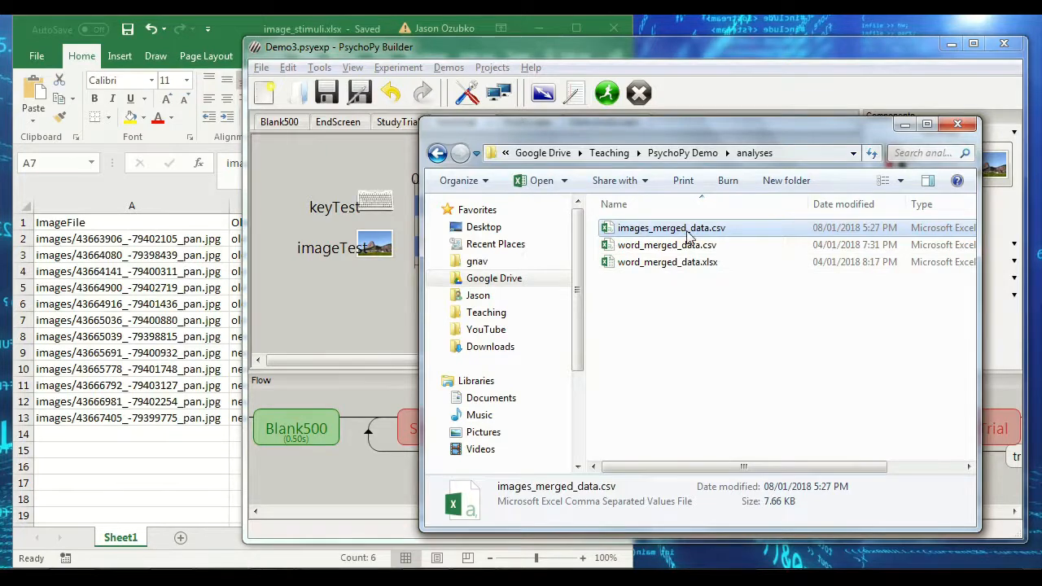
Step: Open images_merged_data.csv in Excel and autofit column A so the full image file names are readable
{"action": "scroll", "coordinate": [449, 319], "scroll_direction": "down", "scroll_amount": 6}
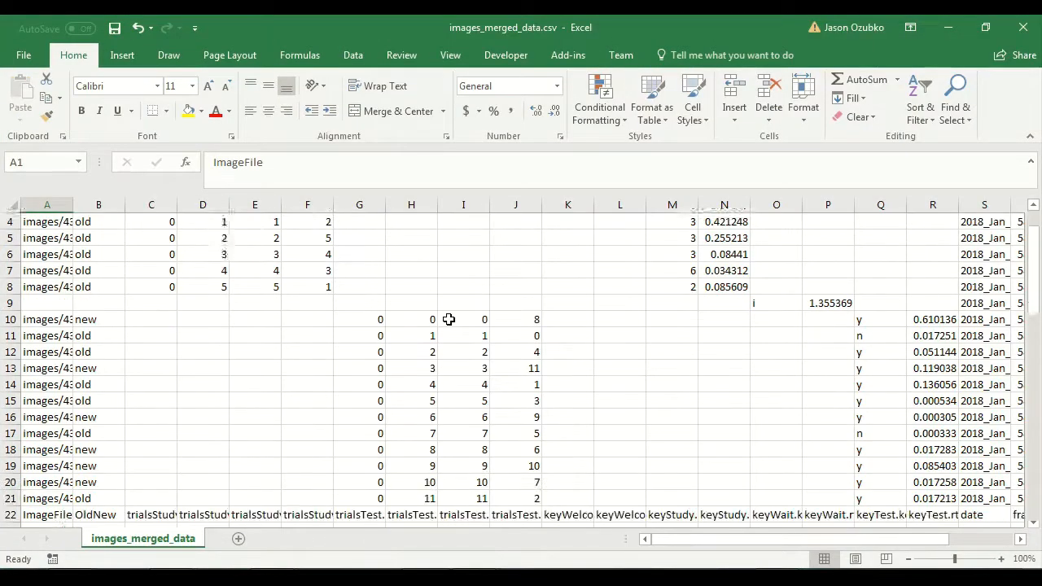
{"action": "scroll", "coordinate": [448, 319], "scroll_direction": "down", "scroll_amount": 2}
{"action": "scroll", "coordinate": [272, 284], "scroll_direction": "up", "scroll_amount": 8}
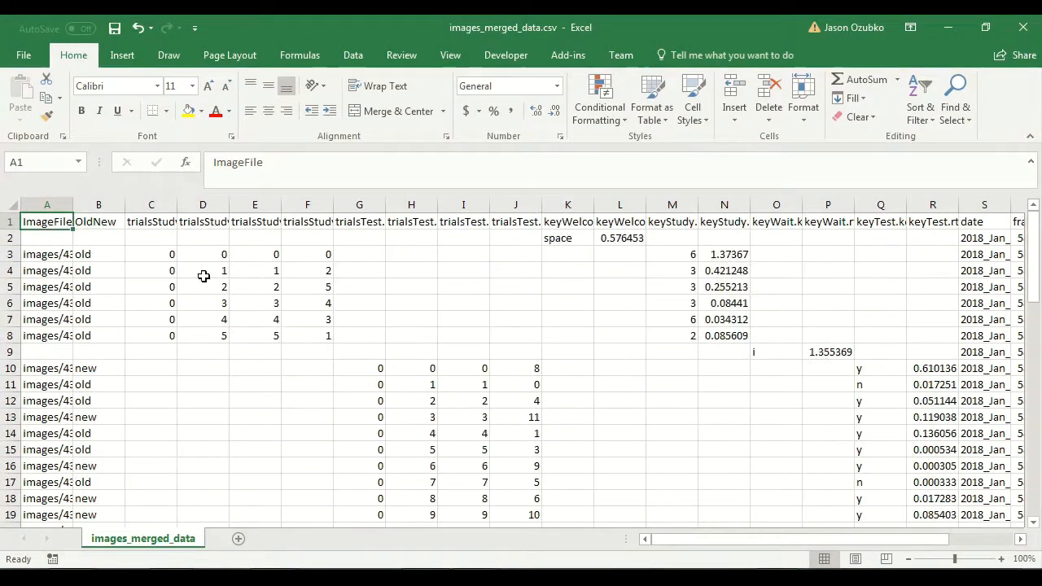
{"action": "double_click", "coordinate": [72, 205]}
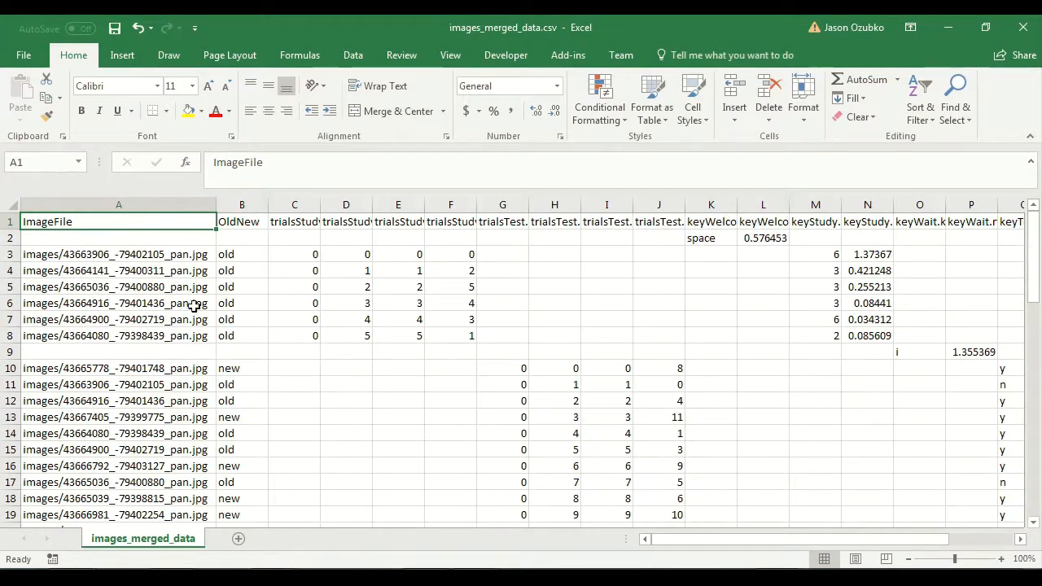
Step: Examine the merged data's study ratings, test responses, reaction times and participant columns
{"action": "scroll", "coordinate": [233, 284], "scroll_direction": "down", "scroll_amount": 2}
{"action": "left_click_drag", "start_coordinate": [751, 541], "coordinate": [814, 541]}
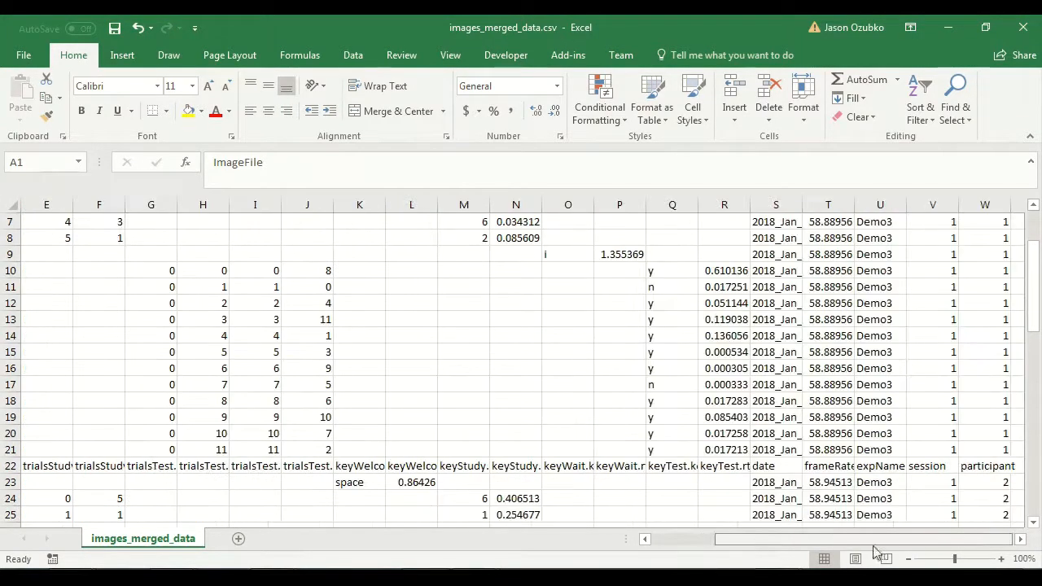
{"action": "scroll", "coordinate": [580, 435], "scroll_direction": "up", "scroll_amount": 2}
{"action": "left_click_drag", "start_coordinate": [477, 254], "coordinate": [471, 329]}
{"action": "left_click_drag", "start_coordinate": [651, 384], "coordinate": [687, 481]}
{"action": "scroll", "coordinate": [687, 475], "scroll_direction": "down", "scroll_amount": 3}
{"action": "scroll", "coordinate": [681, 328], "scroll_direction": "up", "scroll_amount": 2}
{"action": "left_click_drag", "start_coordinate": [675, 318], "coordinate": [674, 500]}
{"action": "left_click", "coordinate": [356, 380]}
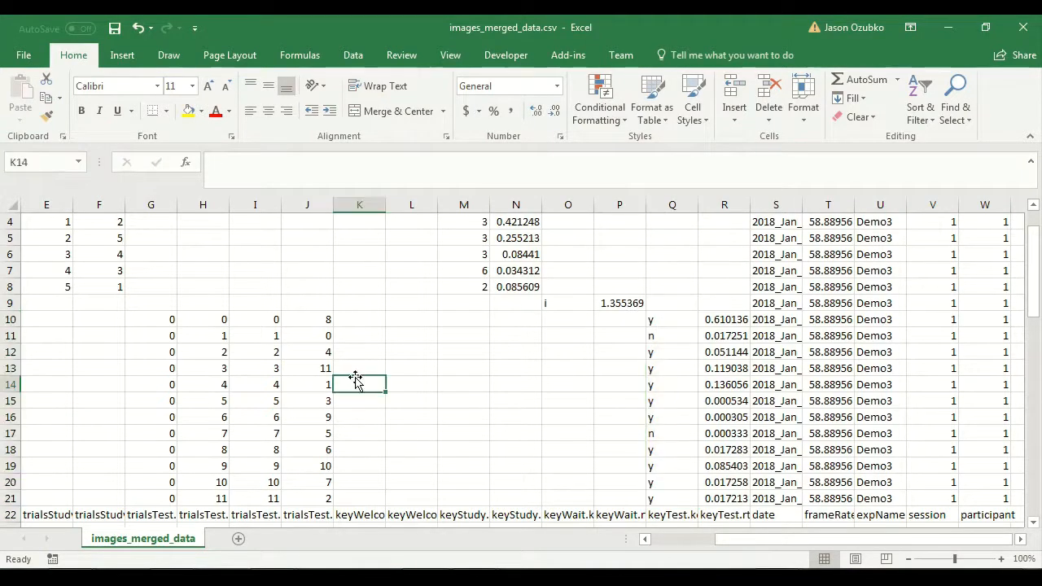
Step: Save the merged data in the analyses folder as an Excel Workbook (*.xlsx) named images_merged_data
{"action": "key", "text": "alt+f"}
{"action": "key", "text": "a"}
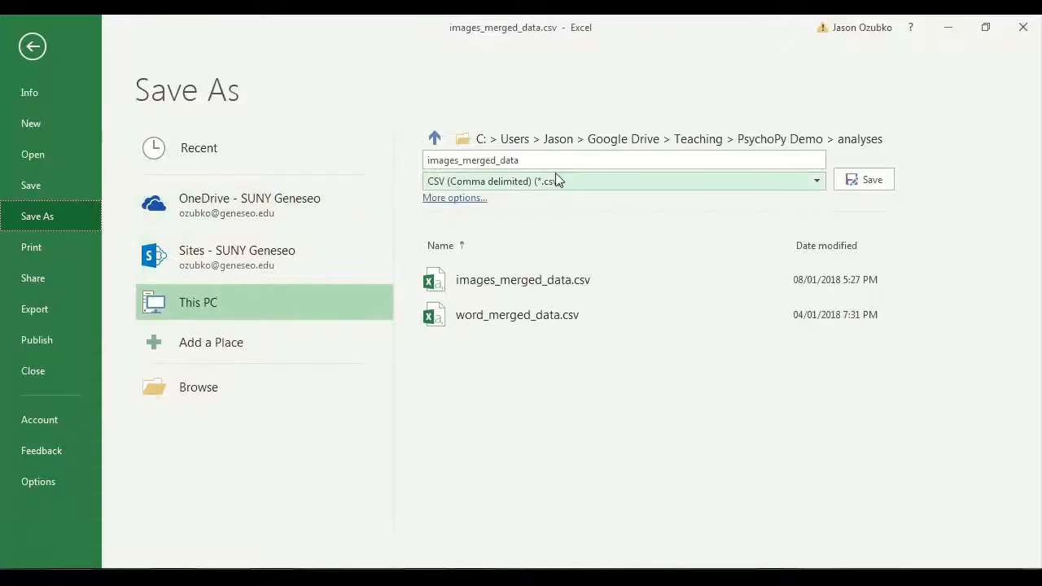
{"action": "left_click", "coordinate": [603, 183]}
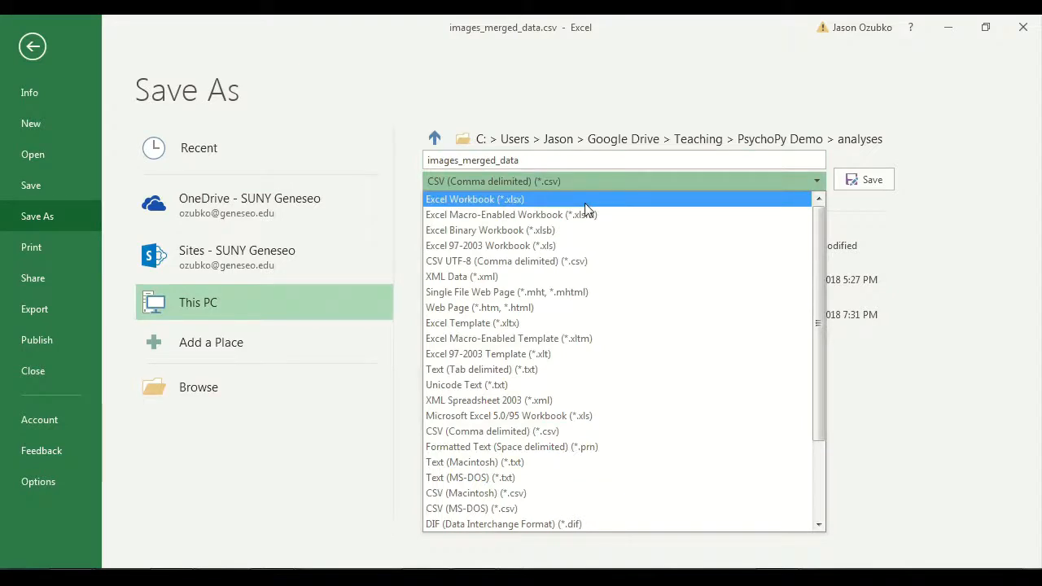
{"action": "left_click", "coordinate": [588, 204]}
{"action": "left_click", "coordinate": [870, 182]}
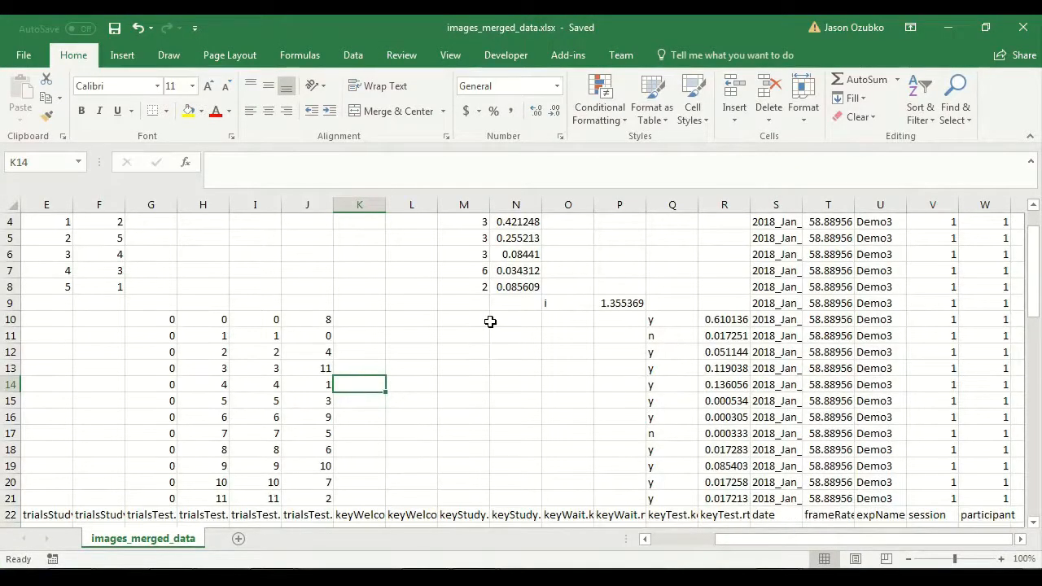
Step: Add a new worksheet and insert a PivotTable at its cell A1 using columns A:W of images_merged_data as the source
{"action": "scroll", "coordinate": [490, 322], "scroll_direction": "down", "scroll_amount": 13}
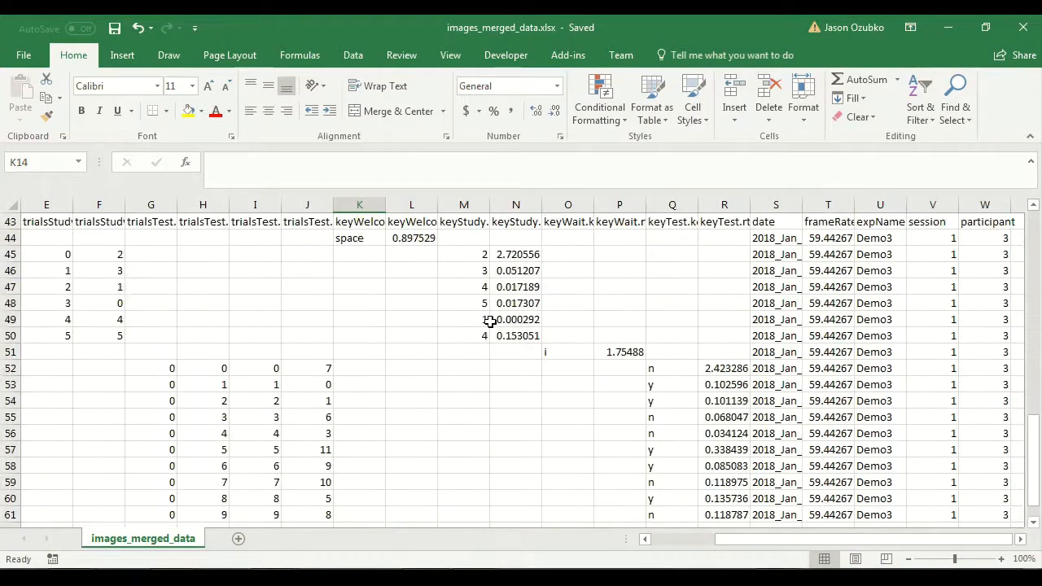
{"action": "scroll", "coordinate": [490, 322], "scroll_direction": "down", "scroll_amount": 3}
{"action": "scroll", "coordinate": [490, 322], "scroll_direction": "up", "scroll_amount": 17}
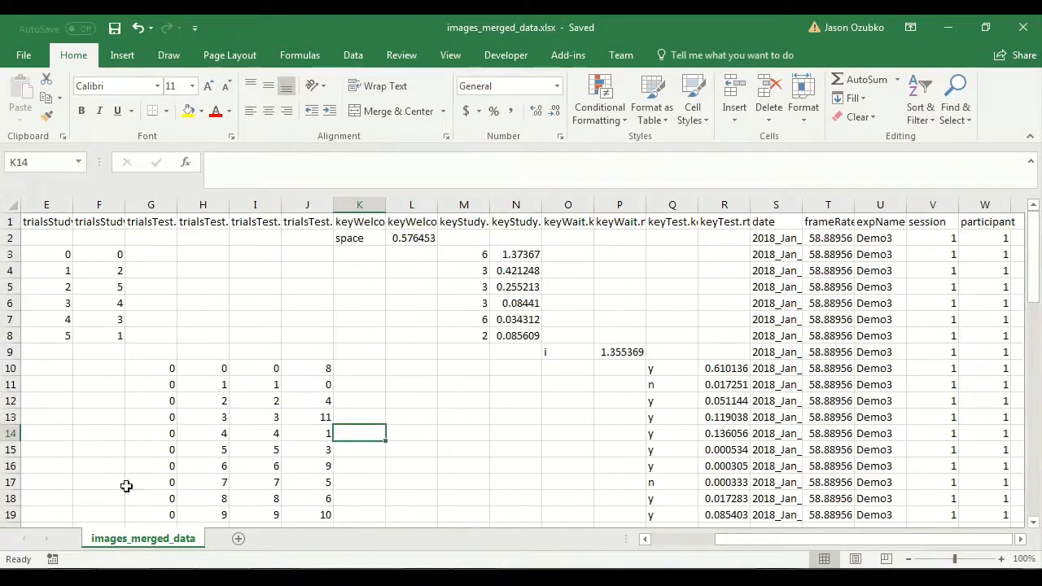
{"action": "left_click", "coordinate": [237, 539]}
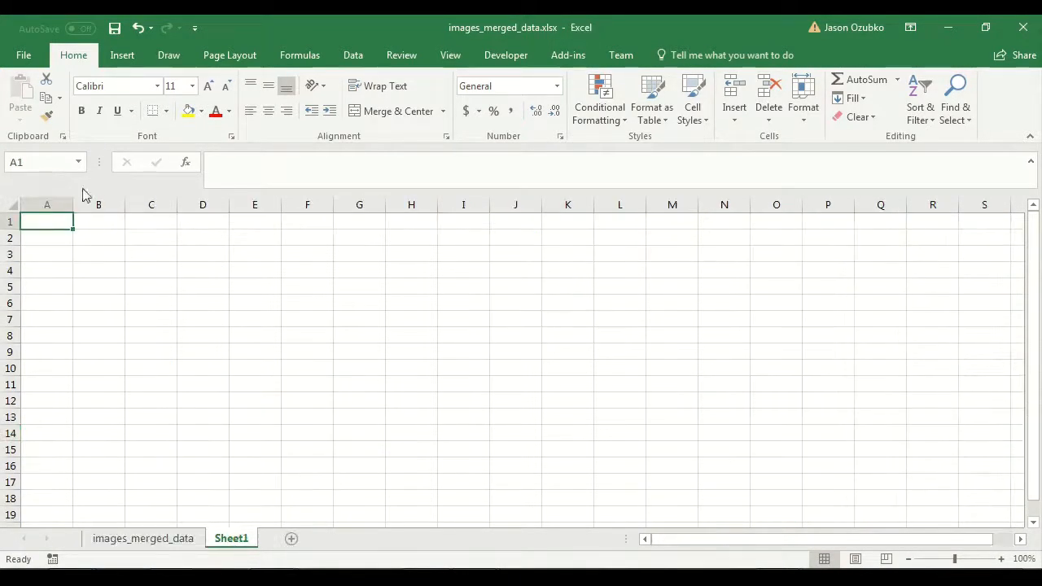
{"action": "left_click", "coordinate": [124, 57]}
{"action": "left_click", "coordinate": [27, 91]}
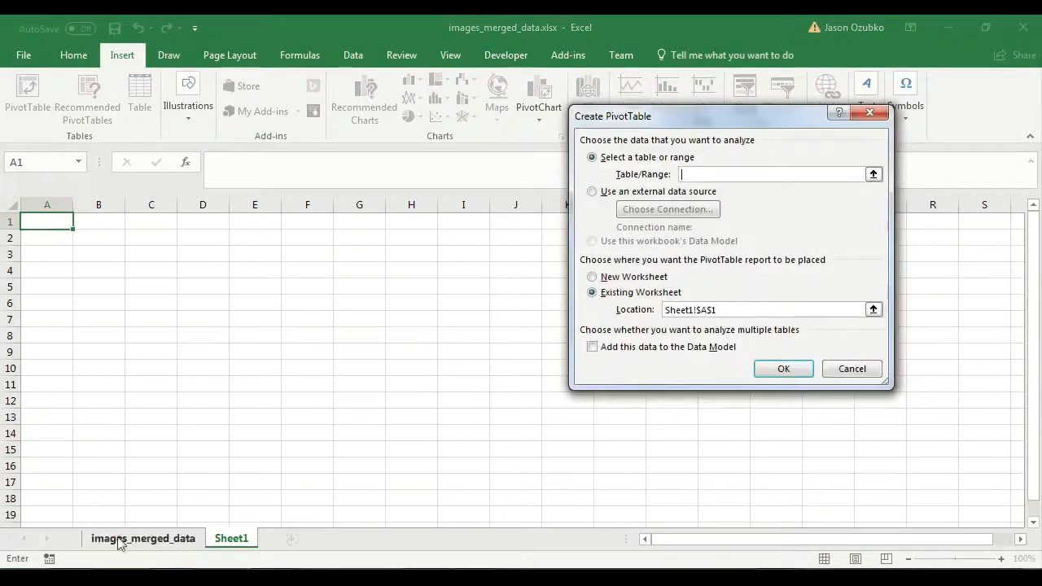
{"action": "left_click", "coordinate": [130, 538]}
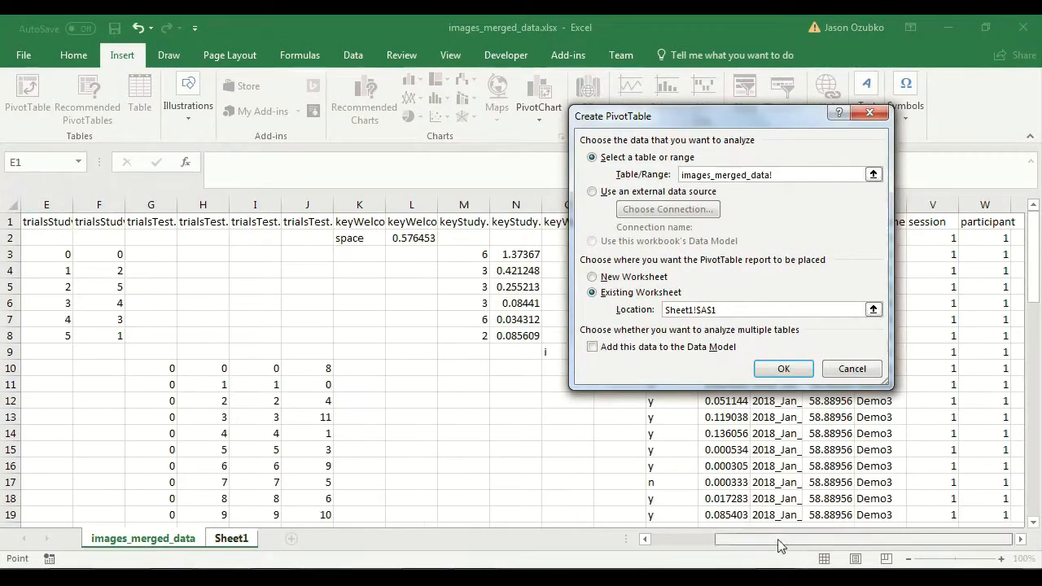
{"action": "left_click_drag", "start_coordinate": [779, 541], "coordinate": [622, 525]}
{"action": "left_click_drag", "start_coordinate": [137, 196], "coordinate": [924, 261]}
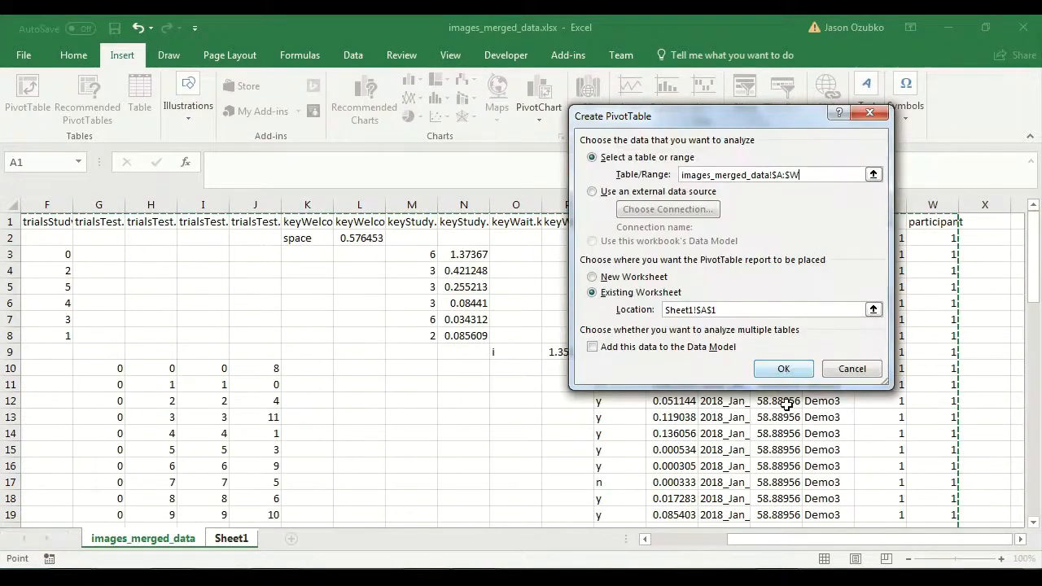
{"action": "left_click", "coordinate": [786, 367]}
Step: Lay out the PivotTable with participant as the row field and OldNew as the column field
{"action": "left_click_drag", "start_coordinate": [1026, 319], "coordinate": [1023, 353]}
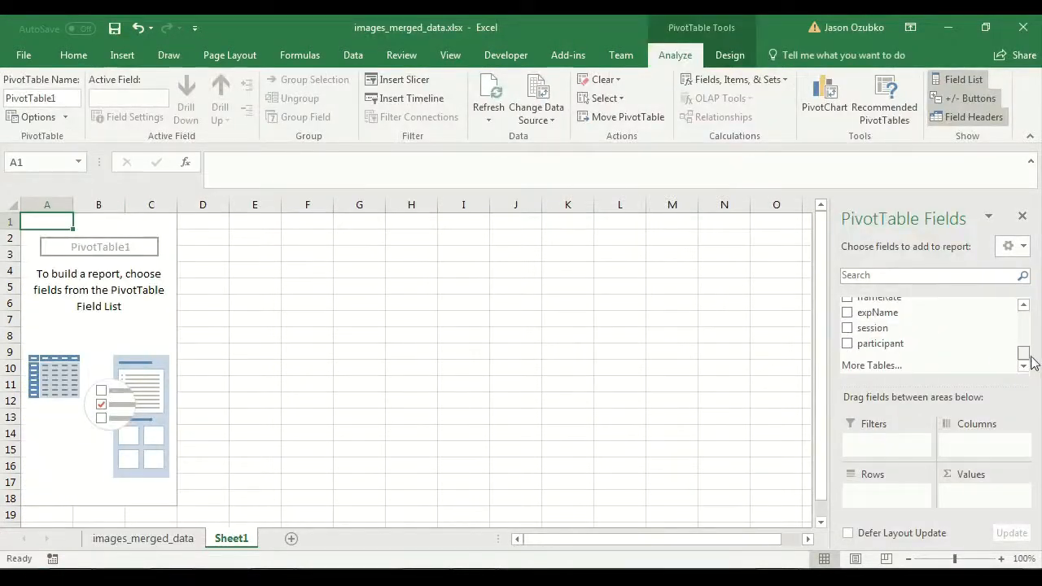
{"action": "left_click_drag", "start_coordinate": [898, 344], "coordinate": [904, 486]}
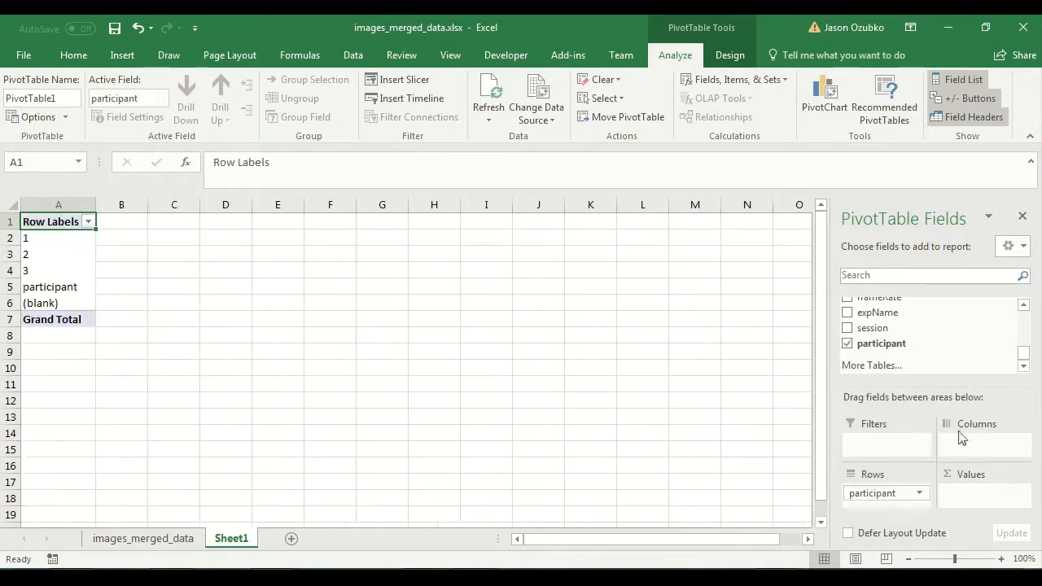
{"action": "left_click_drag", "start_coordinate": [1024, 358], "coordinate": [1027, 317]}
{"action": "left_click_drag", "start_coordinate": [858, 319], "coordinate": [962, 444]}
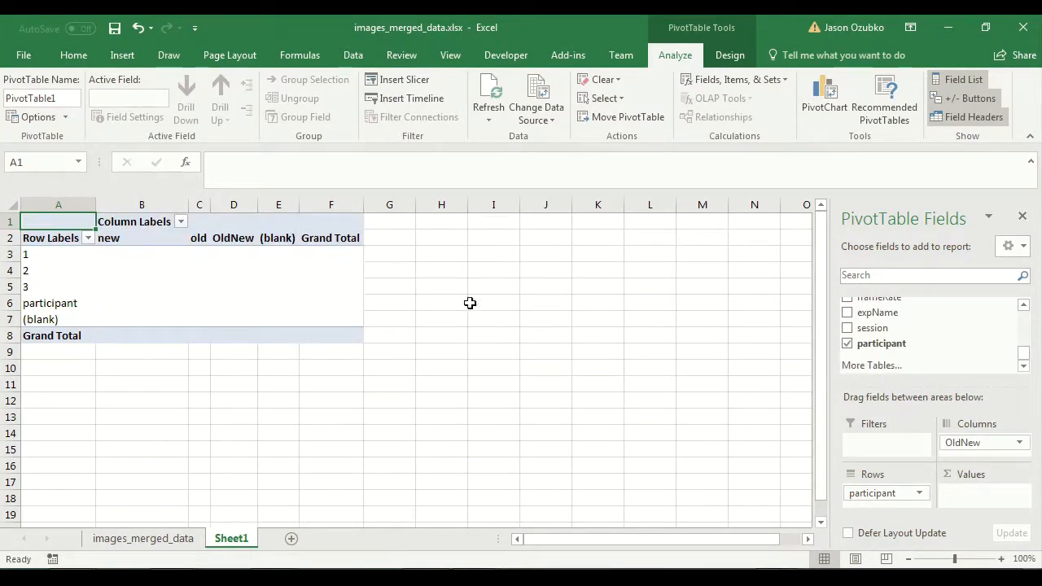
Step: Add a p_yes column header in cell X1 of the images_merged_data sheet, beside the participant column
{"action": "left_click", "coordinate": [171, 544]}
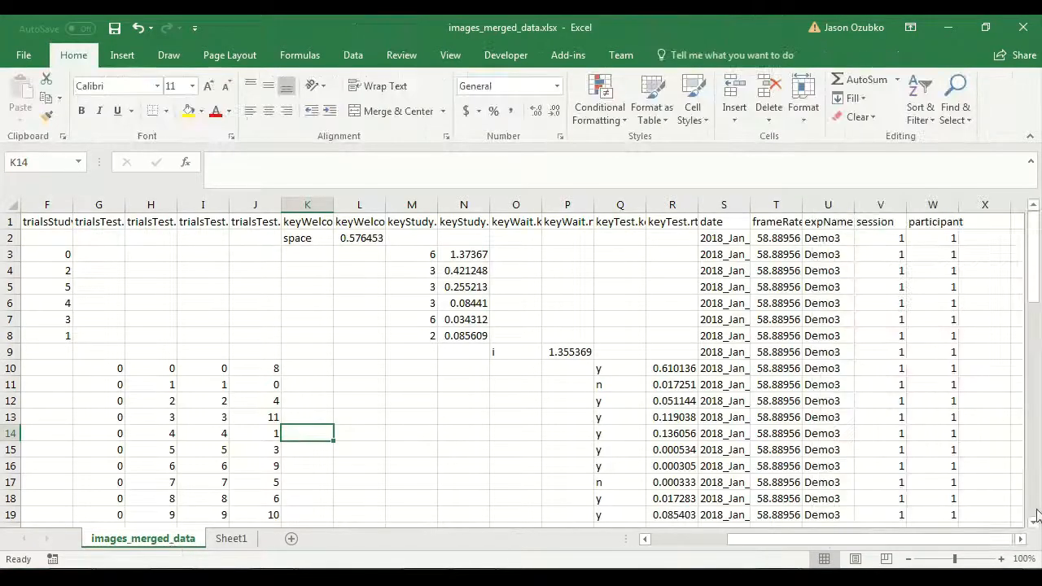
{"action": "left_click", "coordinate": [1021, 538]}
{"action": "double_click", "coordinate": [1020, 539]}
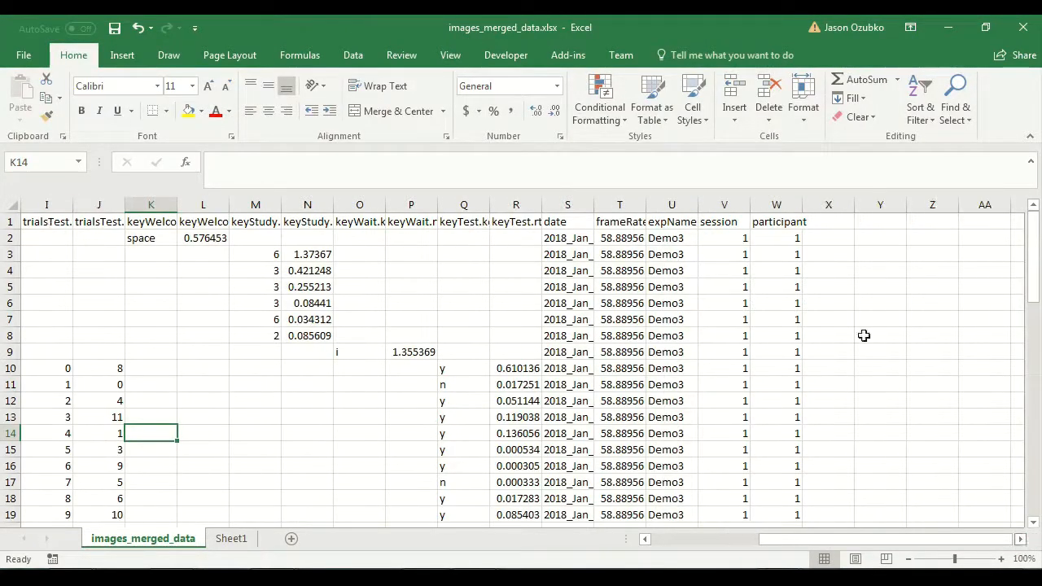
{"action": "left_click", "coordinate": [821, 220]}
{"action": "type", "text": "p_yes"}
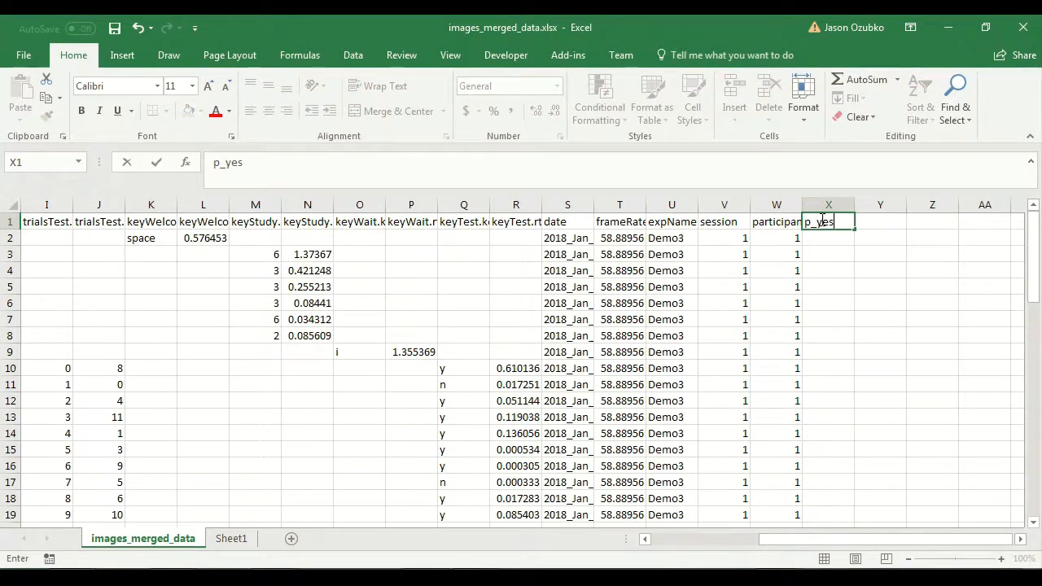
{"action": "key", "text": "Return"}
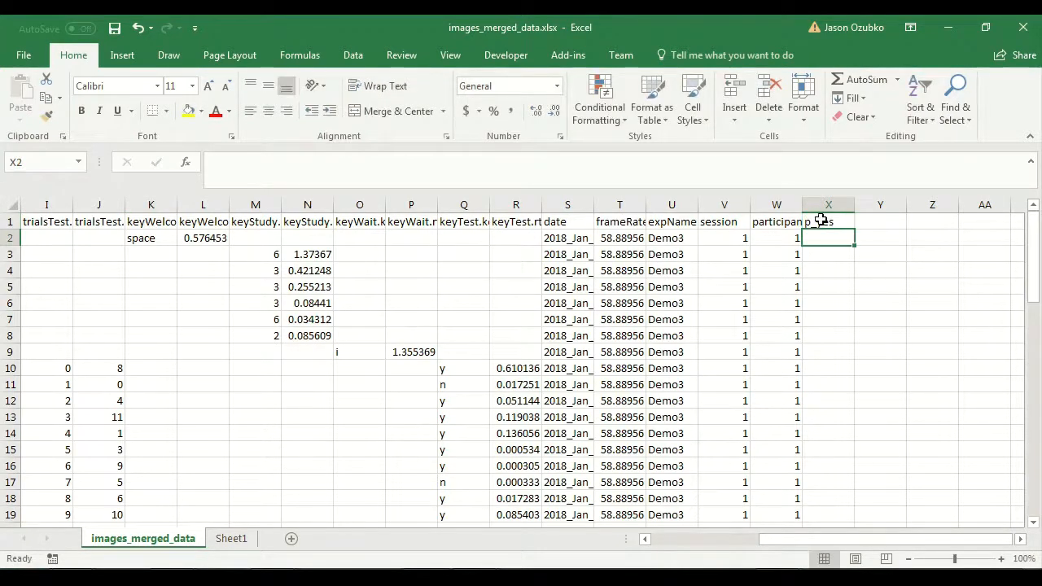
Step: Look through the data rows beside the new p_yes column, from the first participant to the following ones
{"action": "key", "text": "Down"}
{"action": "key", "text": "Down"}
{"action": "key", "text": "Down"}
{"action": "key", "text": "Down"}
{"action": "key", "text": "Down"}
{"action": "key", "text": "Down"}
{"action": "key", "text": "Down"}
{"action": "key", "text": "Down"}
{"action": "key", "text": "Down"}
{"action": "key", "text": "Down"}
{"action": "key", "text": "Down"}
{"action": "key", "text": "Down"}
{"action": "key", "text": "Down"}
{"action": "key", "text": "Down"}
{"action": "key", "text": "Down"}
{"action": "key", "text": "Down"}
{"action": "key", "text": "Down"}
{"action": "key", "text": "Down"}
{"action": "key", "text": "Down"}
{"action": "key", "text": "Down"}
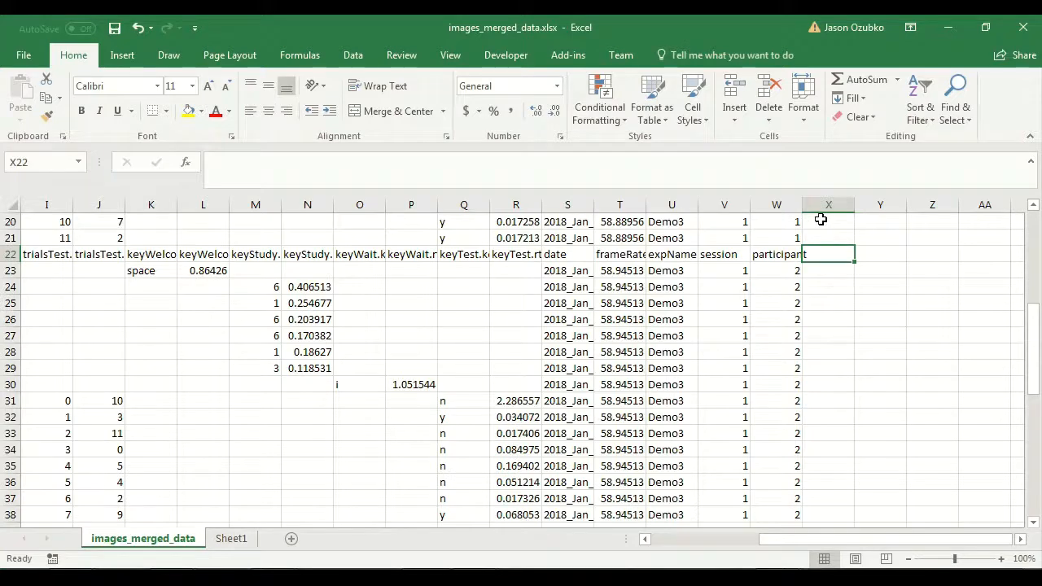
{"action": "key", "text": "Page_Down"}
{"action": "key", "text": "Page_Up"}
{"action": "key", "text": "Page_Up"}
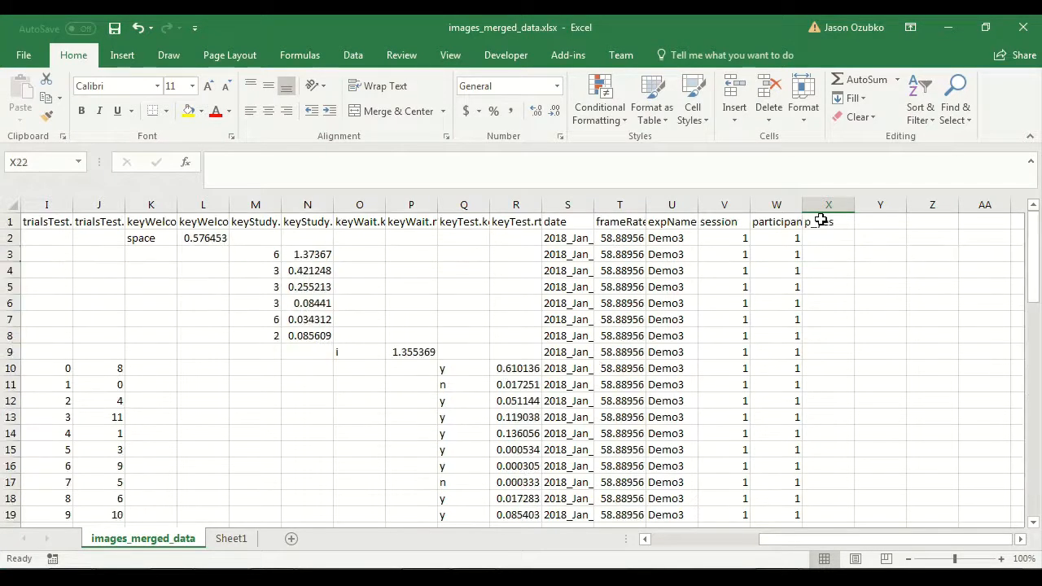
Step: Fill the p_yes column with =IF(OR(Q10="y",Q10="n"),IF(Q10>="y",1,0),""), adjusted per row, and inspect the formula in X10
{"action": "left_click", "coordinate": [820, 231]}
{"action": "scroll", "coordinate": [823, 272], "scroll_direction": "down", "scroll_amount": 4}
{"action": "left_click", "coordinate": [817, 354]}
{"action": "scroll", "coordinate": [819, 346], "scroll_direction": "up", "scroll_amount": 2}
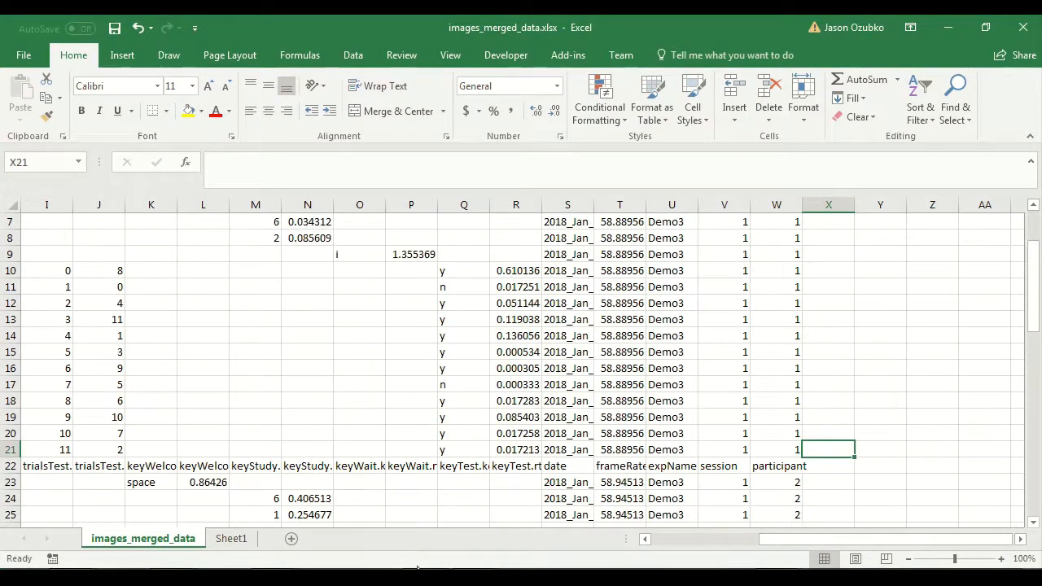
{"action": "left_click", "coordinate": [417, 576]}
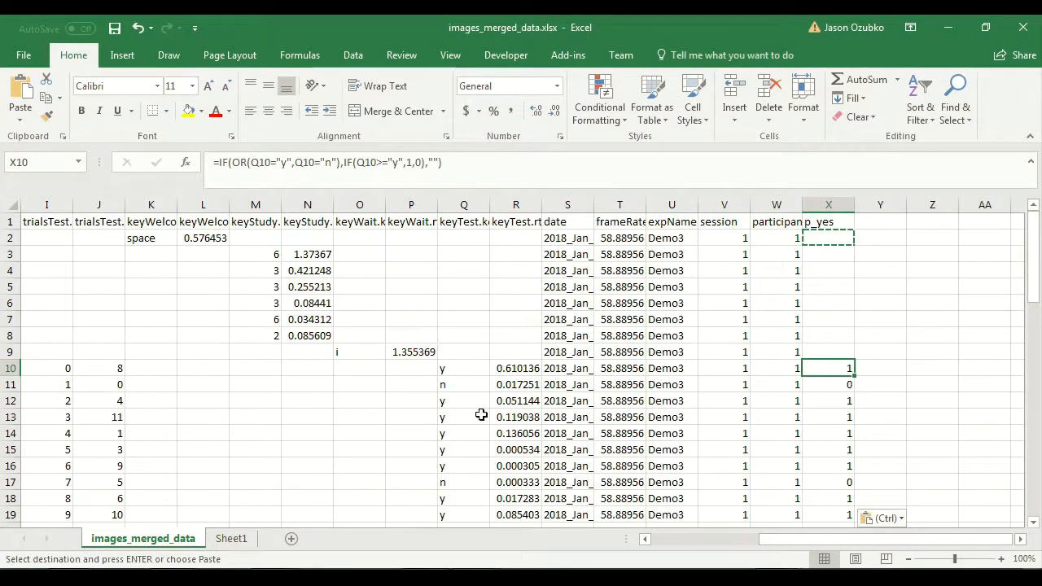
{"action": "left_click", "coordinate": [311, 162]}
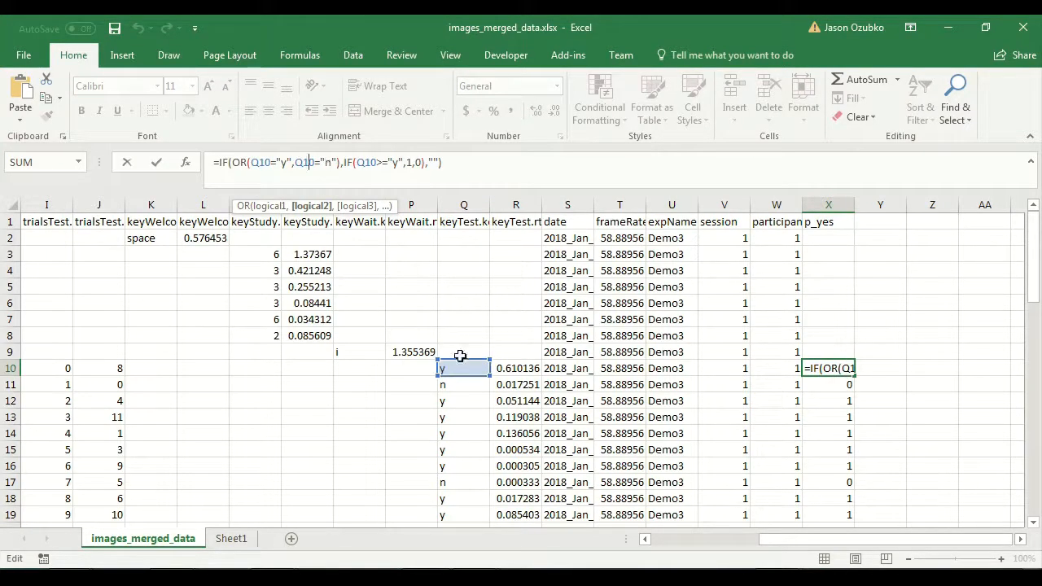
{"action": "key", "text": "Return"}
{"action": "left_click", "coordinate": [851, 369]}
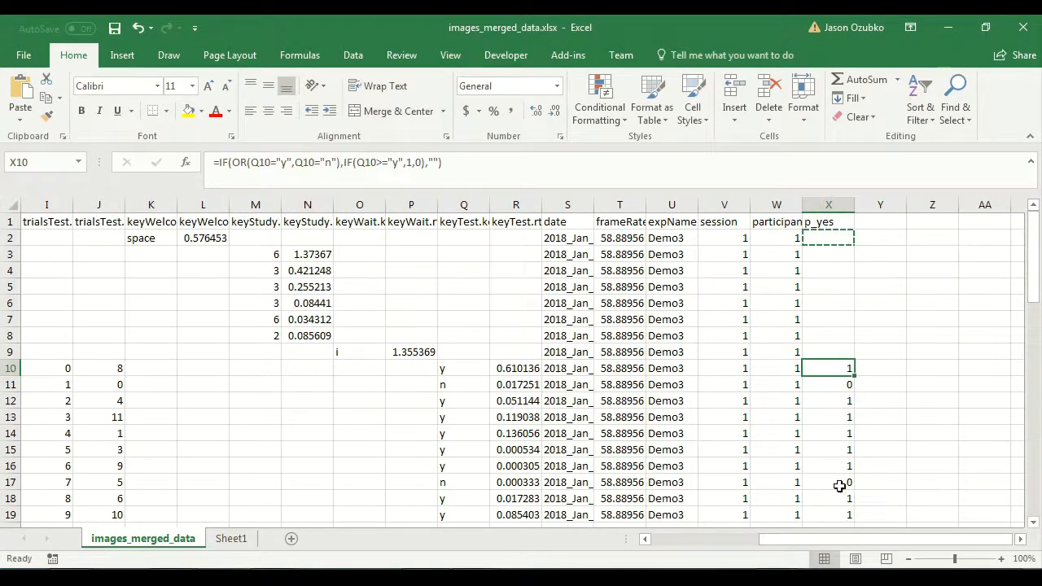
Step: Change the data source of the PivotTable on Sheet1 to columns A:X of images_merged_data to include p_yes
{"action": "left_click", "coordinate": [231, 539]}
{"action": "left_click", "coordinate": [161, 301]}
{"action": "left_click", "coordinate": [672, 55]}
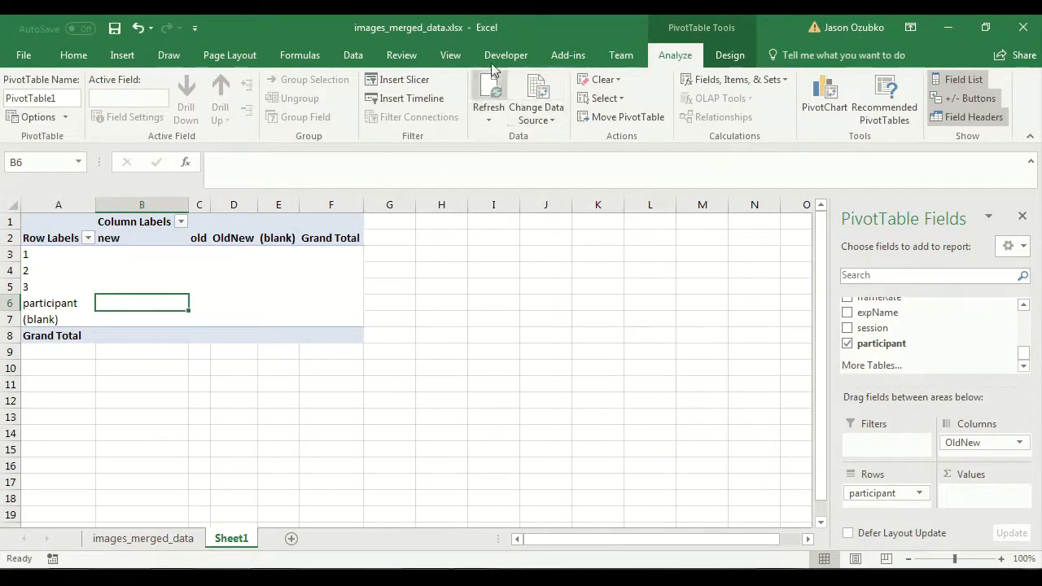
{"action": "left_click", "coordinate": [525, 81]}
{"action": "left_click", "coordinate": [110, 207]}
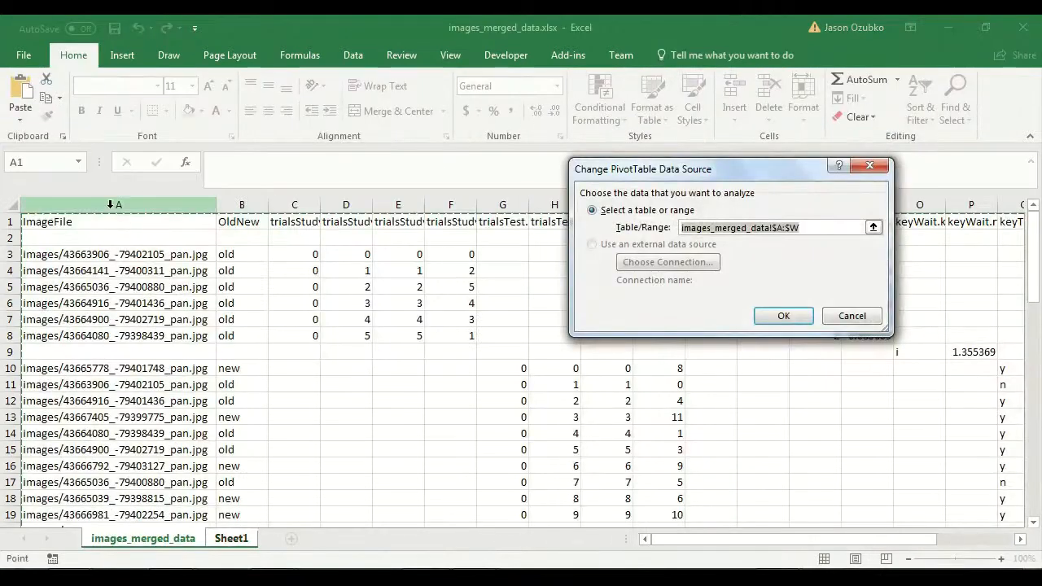
{"action": "left_click_drag", "start_coordinate": [110, 208], "coordinate": [928, 290]}
{"action": "left_click", "coordinate": [788, 314]}
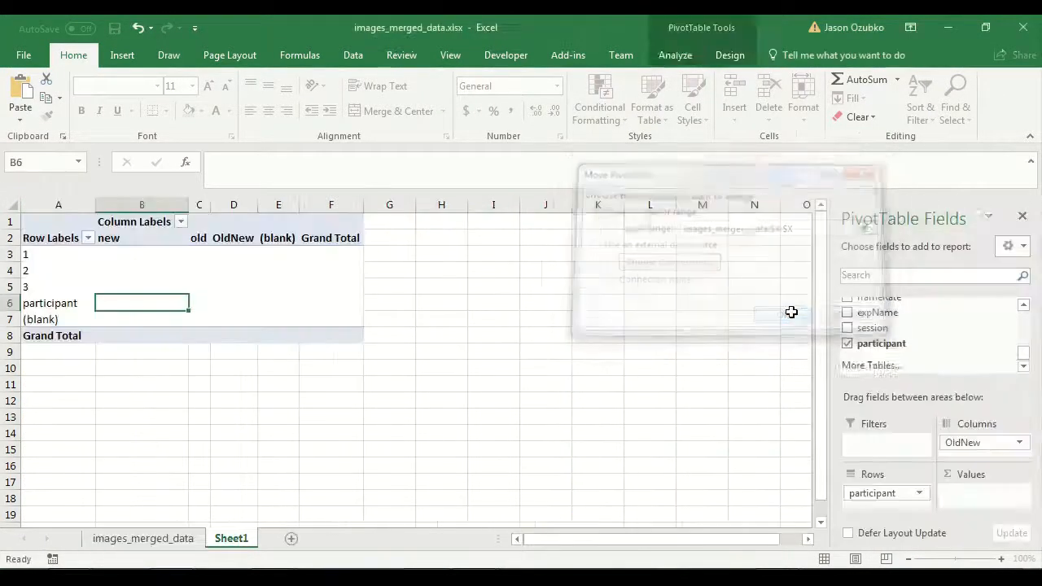
Step: Add p_yes to the PivotTable's values and summarize it by Average instead of Count
{"action": "left_click_drag", "start_coordinate": [865, 359], "coordinate": [981, 494]}
{"action": "left_click", "coordinate": [1019, 493]}
{"action": "left_click", "coordinate": [995, 476]}
{"action": "left_click", "coordinate": [639, 282]}
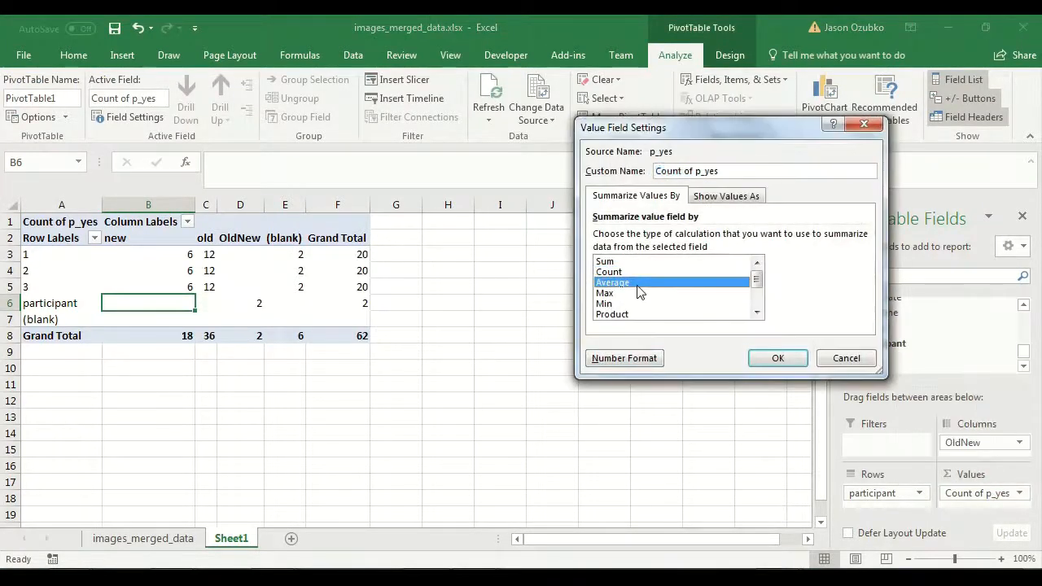
{"action": "left_click", "coordinate": [788, 361]}
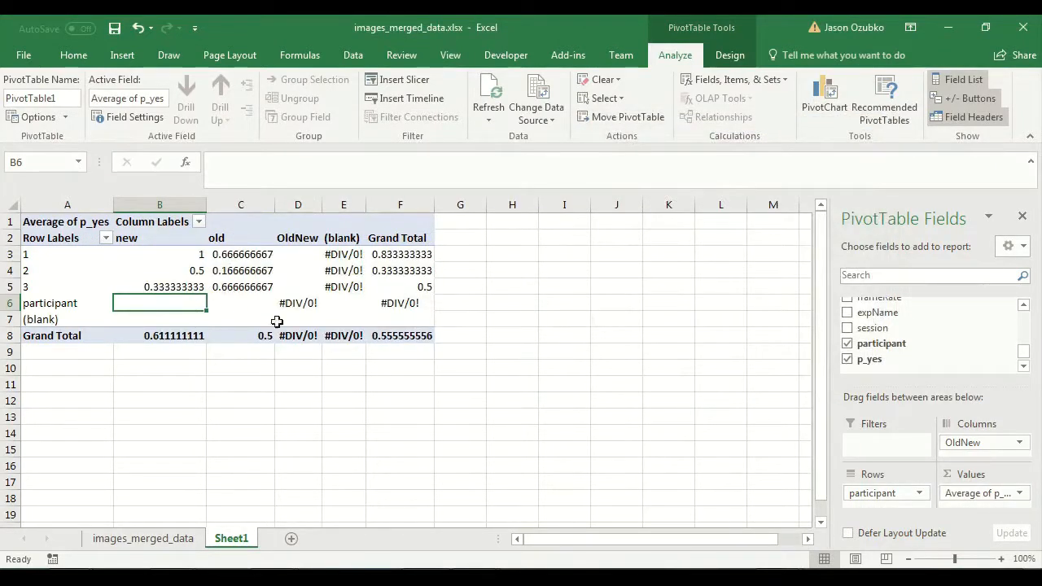
Step: Compare the average p_yes values and grand totals for new and old images in the PivotTable, and return to the images_merged_data sheet
{"action": "left_click_drag", "start_coordinate": [164, 255], "coordinate": [171, 302]}
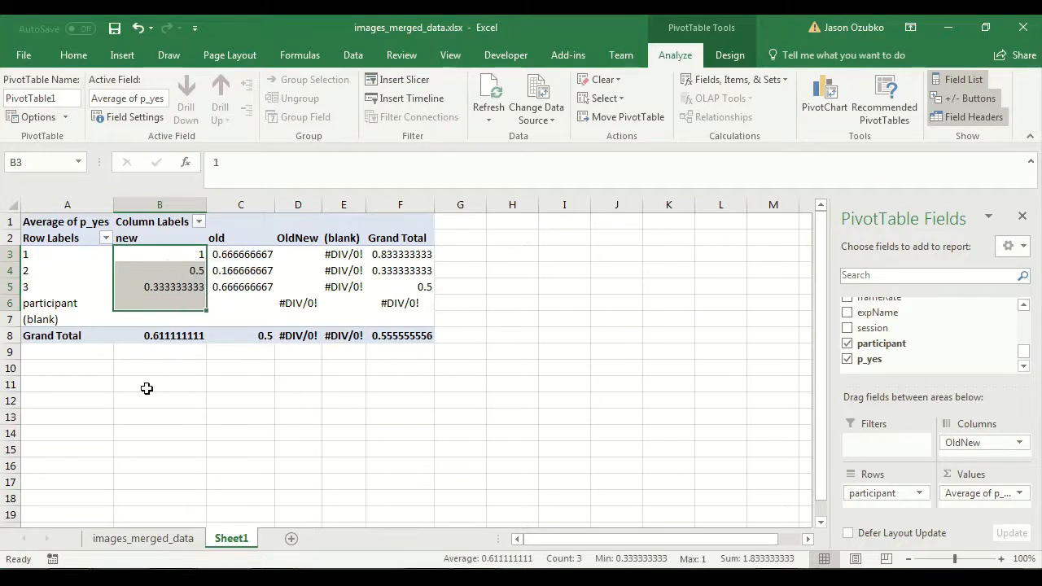
{"action": "left_click_drag", "start_coordinate": [243, 252], "coordinate": [243, 287]}
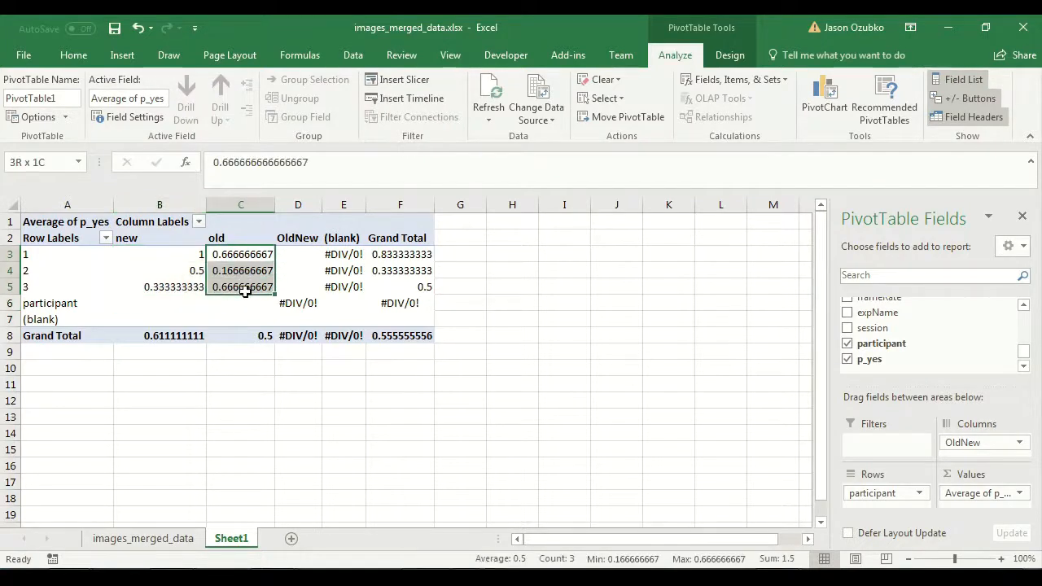
{"action": "left_click", "coordinate": [164, 254]}
{"action": "left_click_drag", "start_coordinate": [164, 254], "coordinate": [168, 285]}
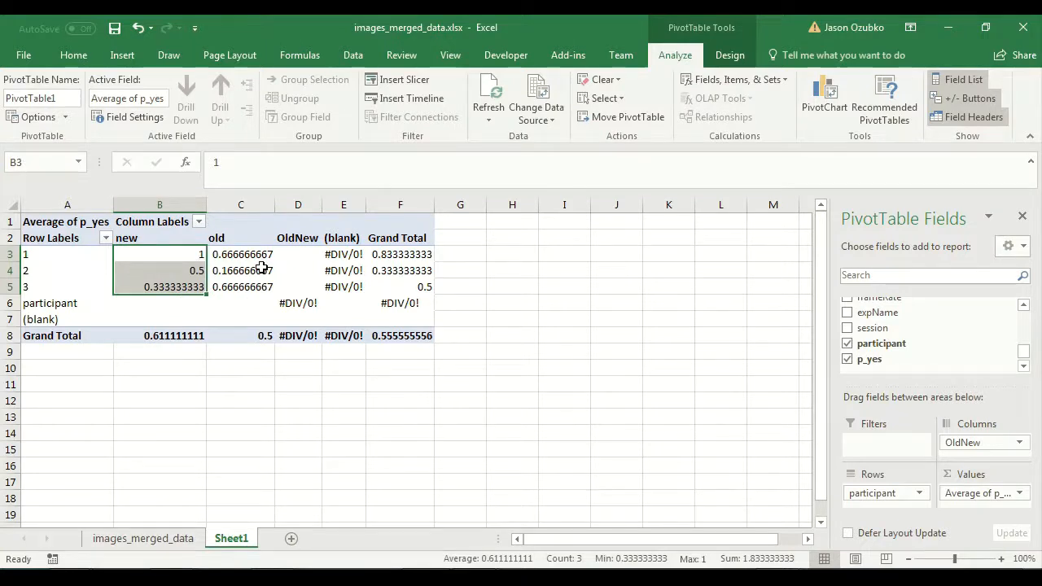
{"action": "mouse_move", "coordinate": [261, 269]}
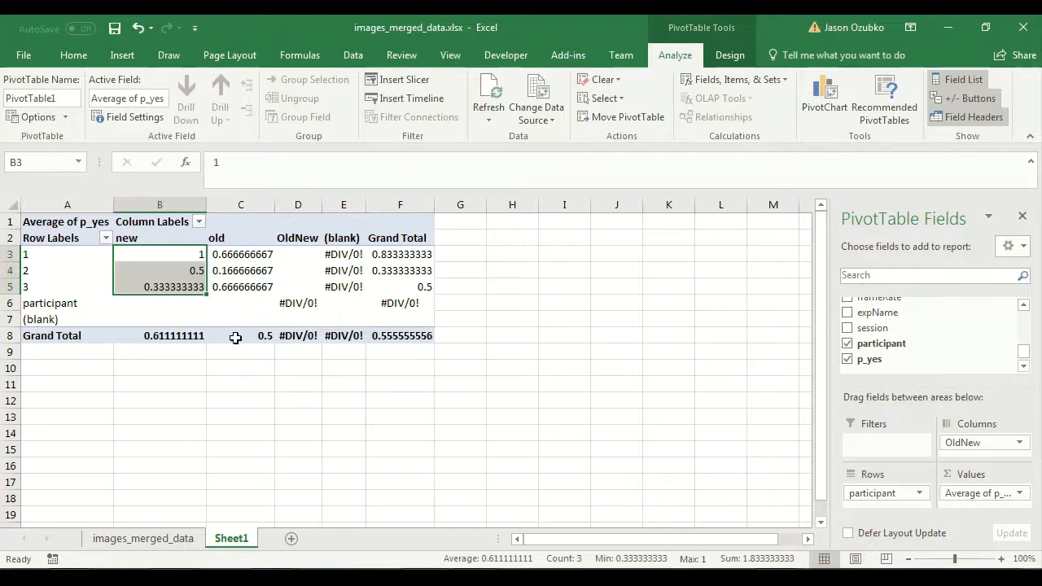
{"action": "left_click", "coordinate": [160, 333]}
{"action": "left_click", "coordinate": [214, 334]}
{"action": "left_click", "coordinate": [190, 337]}
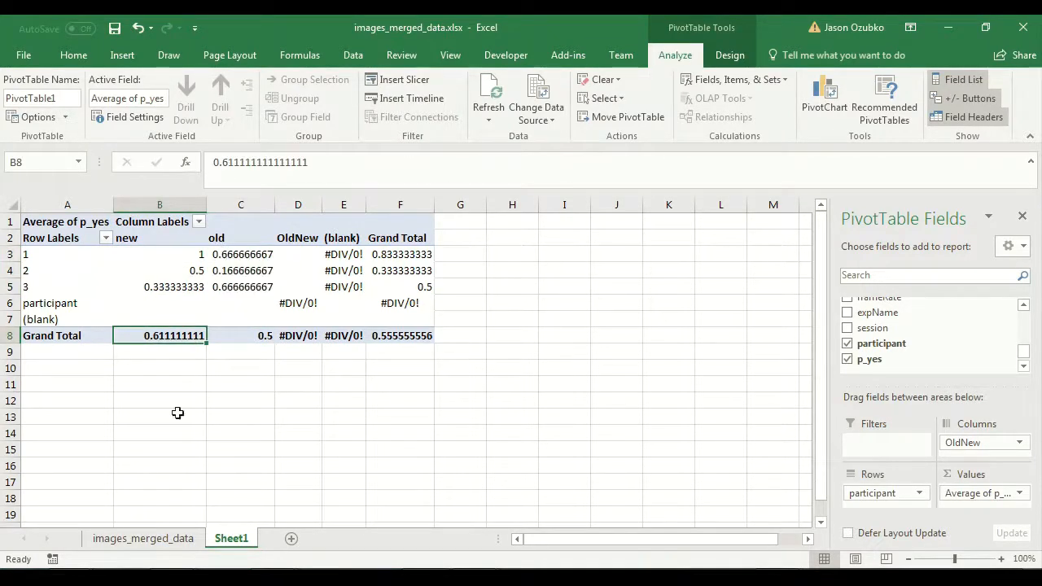
{"action": "left_click", "coordinate": [143, 543]}
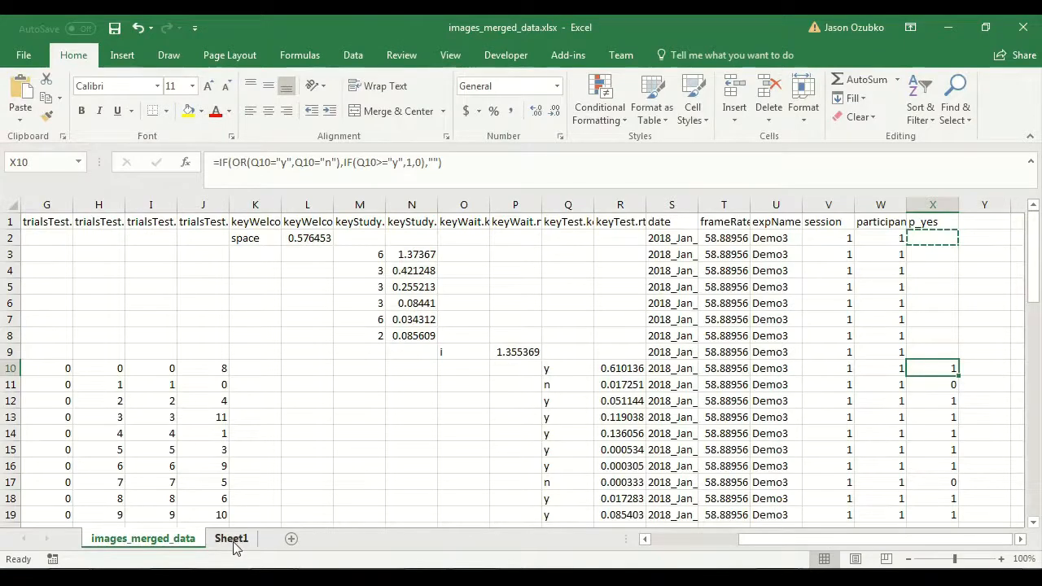
Step: Examine the study-phase rows, starting at row 3, and their keyStudy ratings in column M alongside the p_yes column
{"action": "left_click_drag", "start_coordinate": [912, 539], "coordinate": [721, 526]}
{"action": "left_click", "coordinate": [11, 254]}
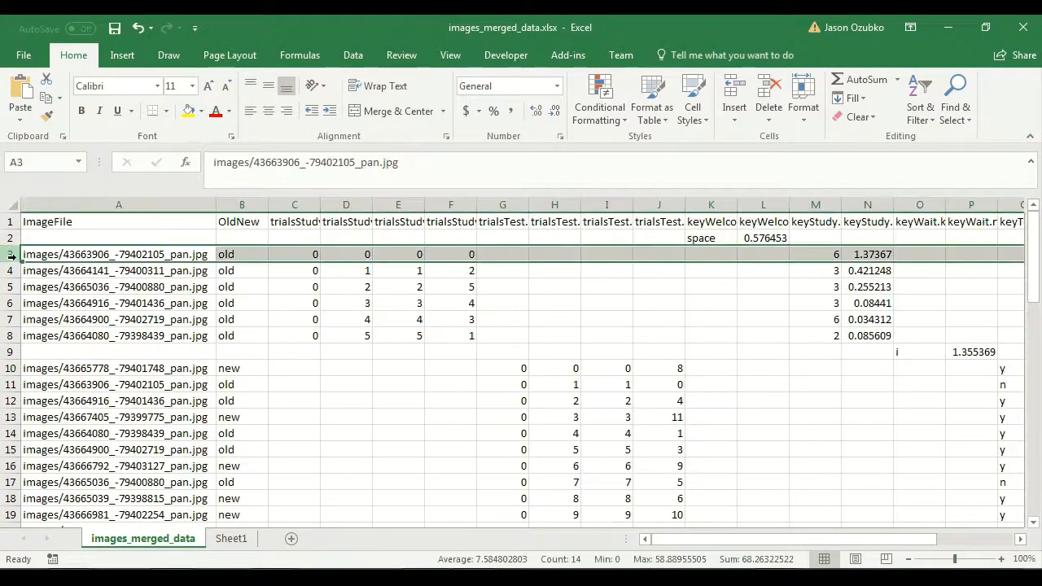
{"action": "left_click", "coordinate": [830, 254]}
{"action": "left_click_drag", "start_coordinate": [806, 538], "coordinate": [882, 538]}
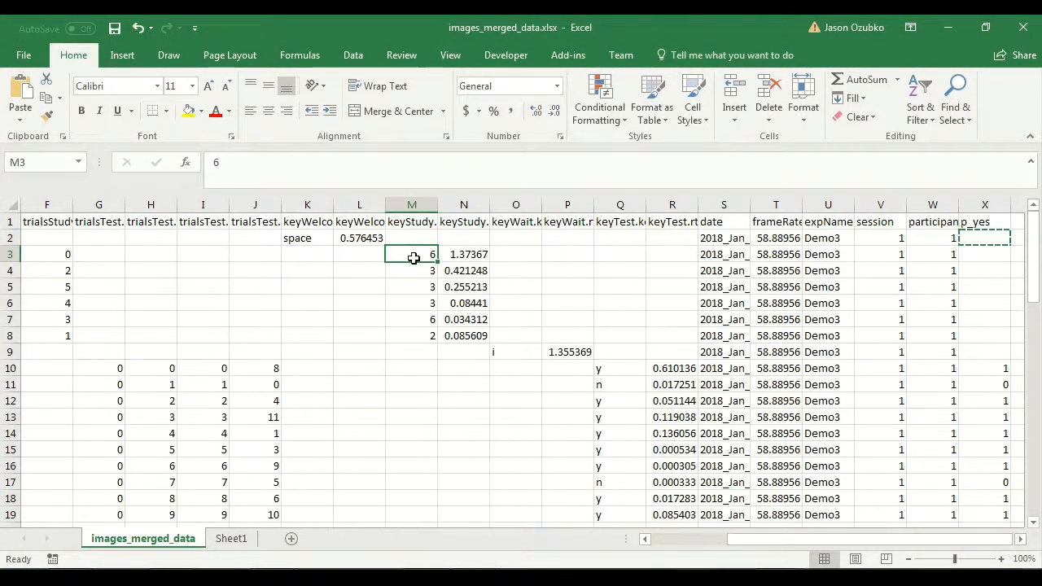
{"action": "key", "text": "Down"}
{"action": "key", "text": "Down"}
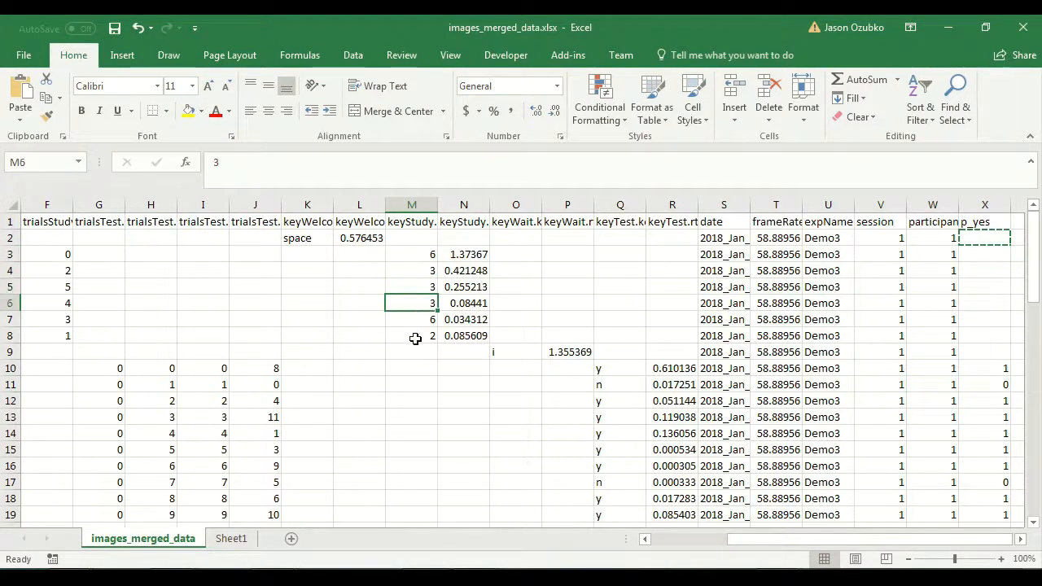
{"action": "left_click", "coordinate": [412, 267]}
{"action": "left_click", "coordinate": [416, 279]}
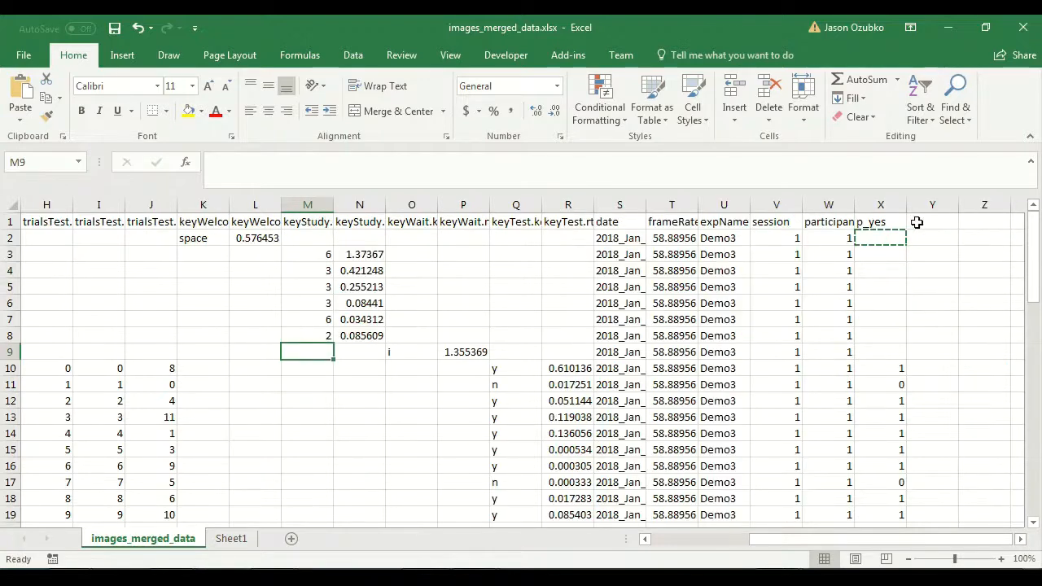
{"action": "left_click", "coordinate": [924, 236]}
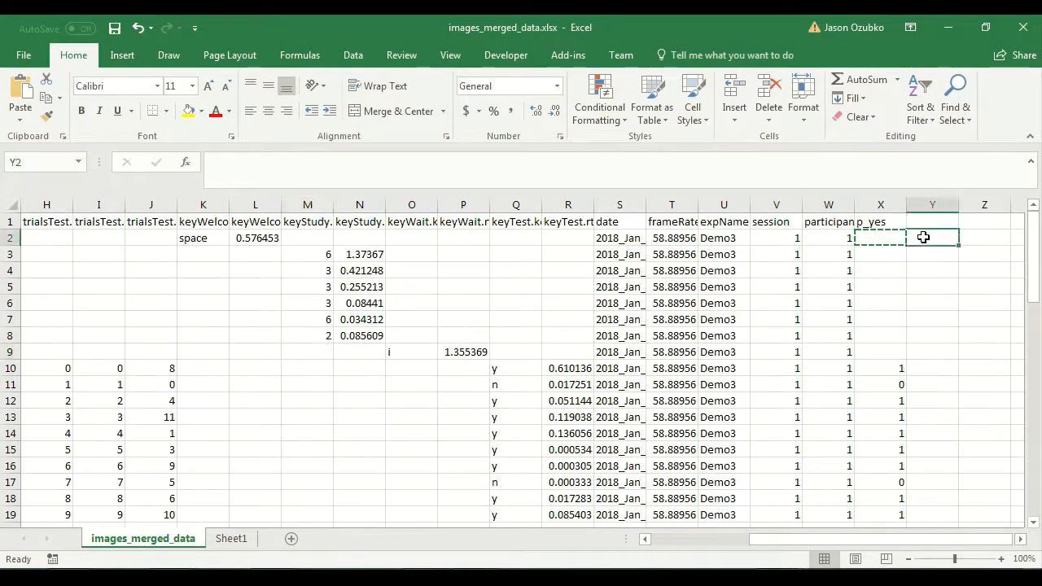
{"action": "left_click", "coordinate": [932, 261]}
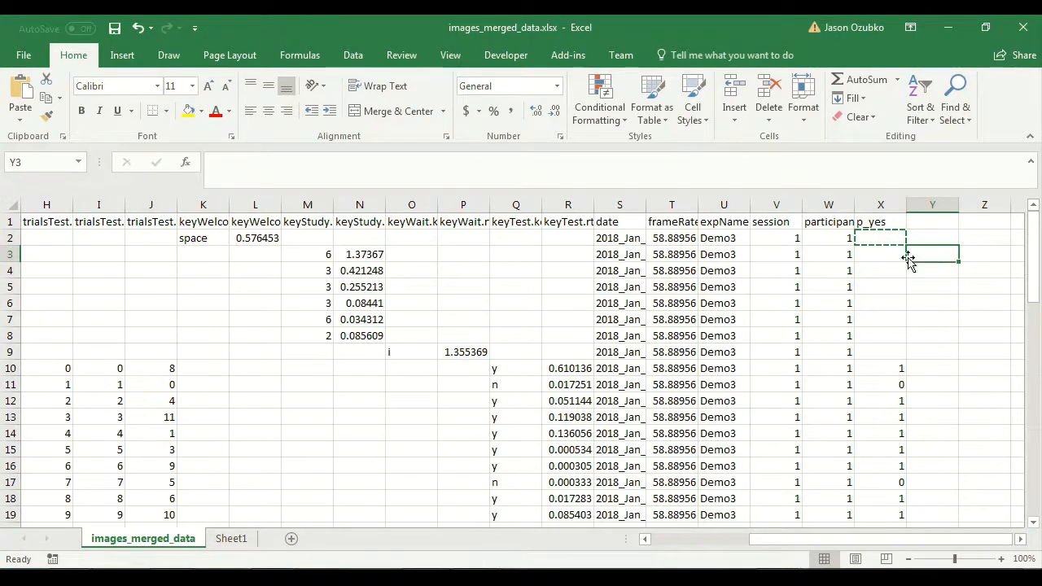
{"action": "left_click", "coordinate": [309, 255]}
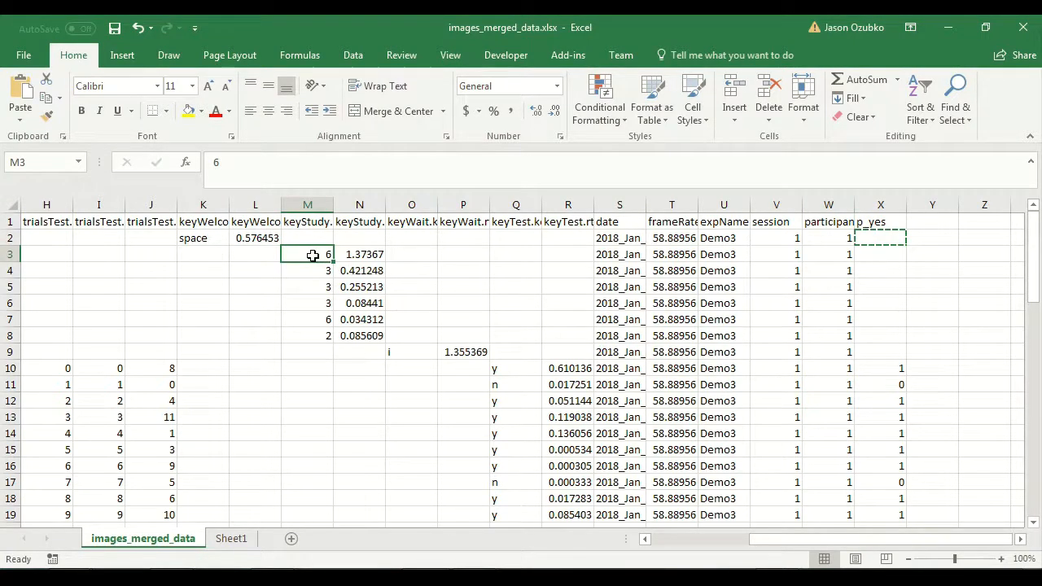
{"action": "left_click", "coordinate": [919, 251]}
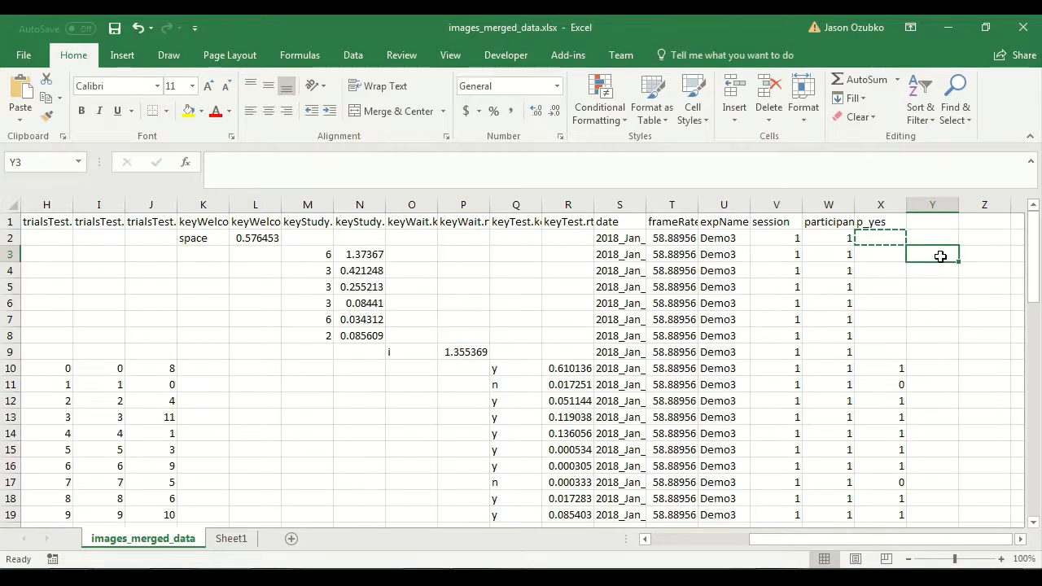
Step: Compare which response columns the study trials in rows 3–8 and the test trials in rows 10–21 fill in
{"action": "left_click_drag", "start_coordinate": [940, 256], "coordinate": [317, 334]}
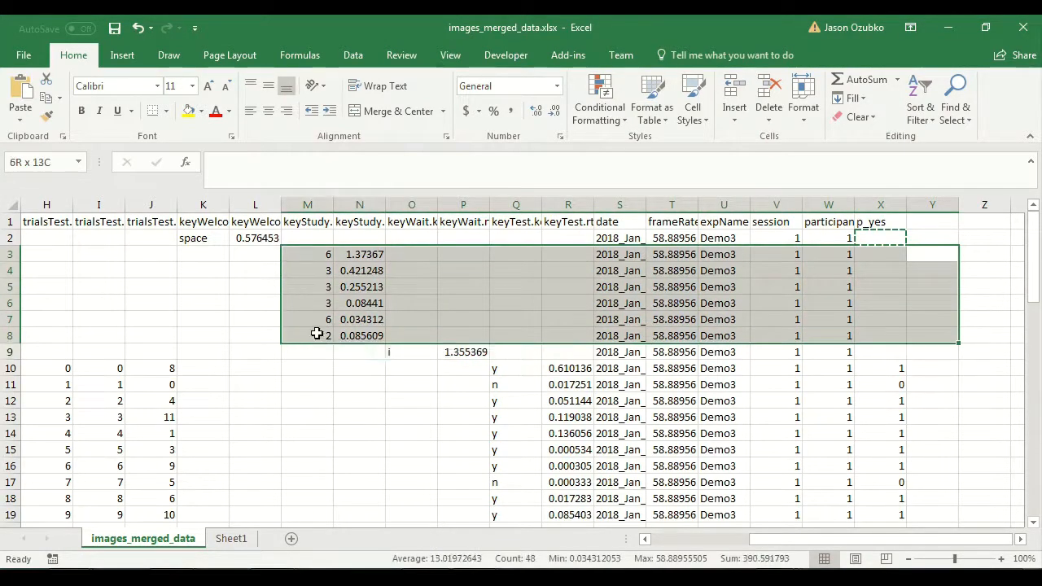
{"action": "left_click_drag", "start_coordinate": [319, 253], "coordinate": [819, 257]}
{"action": "left_click_drag", "start_coordinate": [826, 365], "coordinate": [427, 372]}
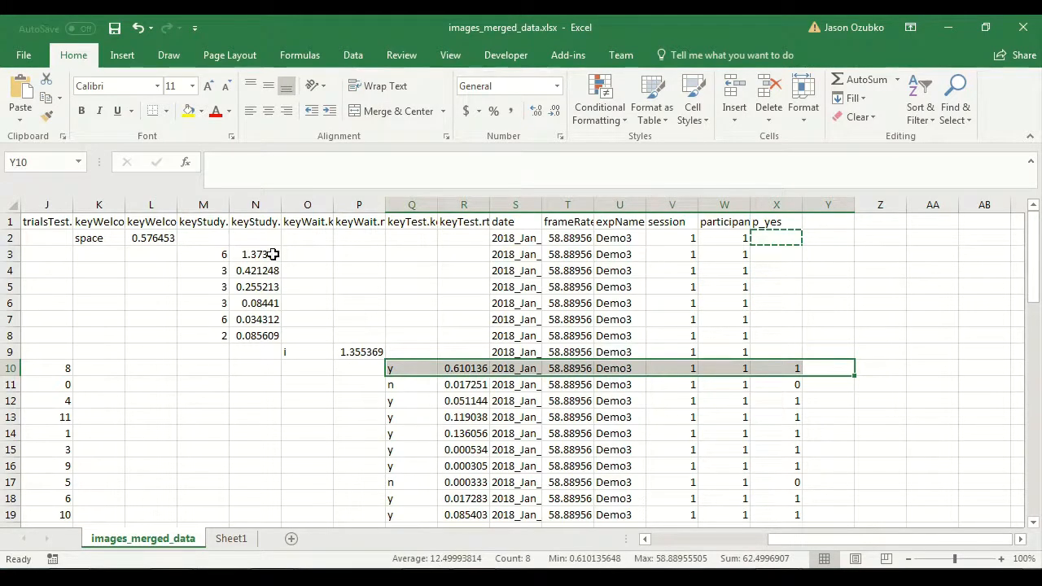
{"action": "left_click_drag", "start_coordinate": [835, 366], "coordinate": [830, 469]}
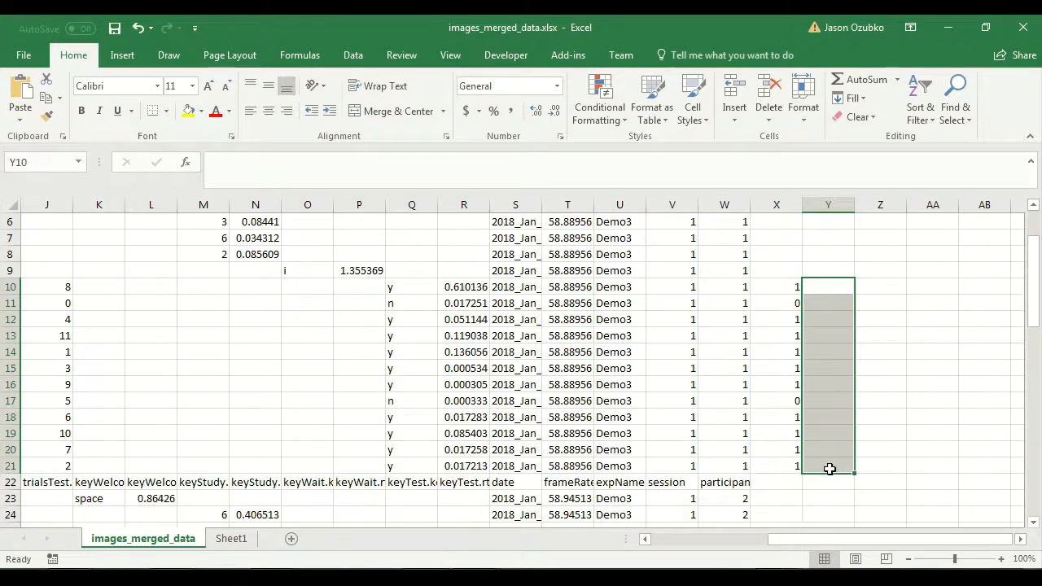
{"action": "scroll", "coordinate": [818, 345], "scroll_direction": "up", "scroll_amount": 2}
{"action": "left_click_drag", "start_coordinate": [823, 239], "coordinate": [825, 330]}
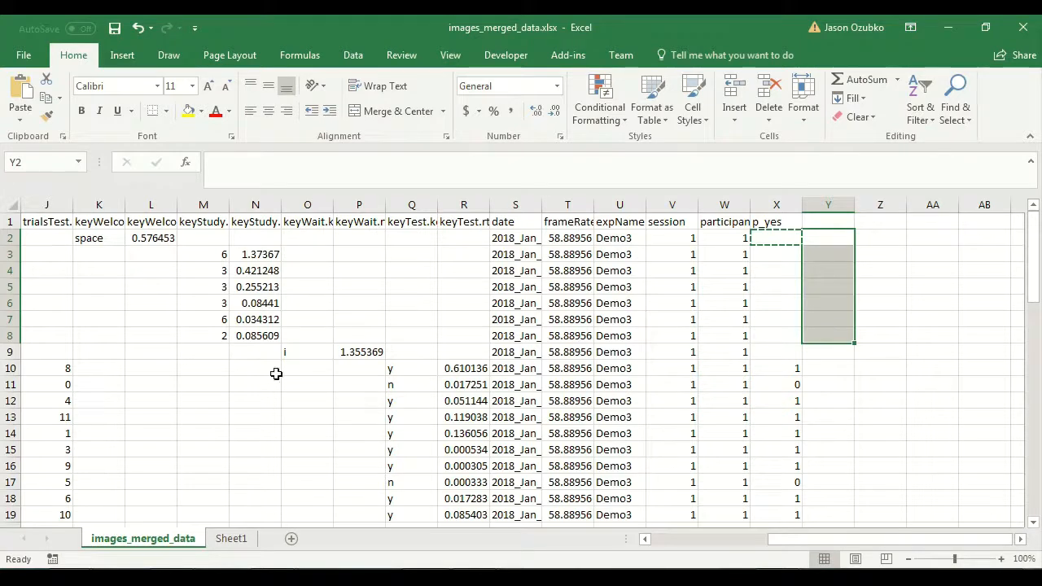
{"action": "left_click", "coordinate": [363, 370]}
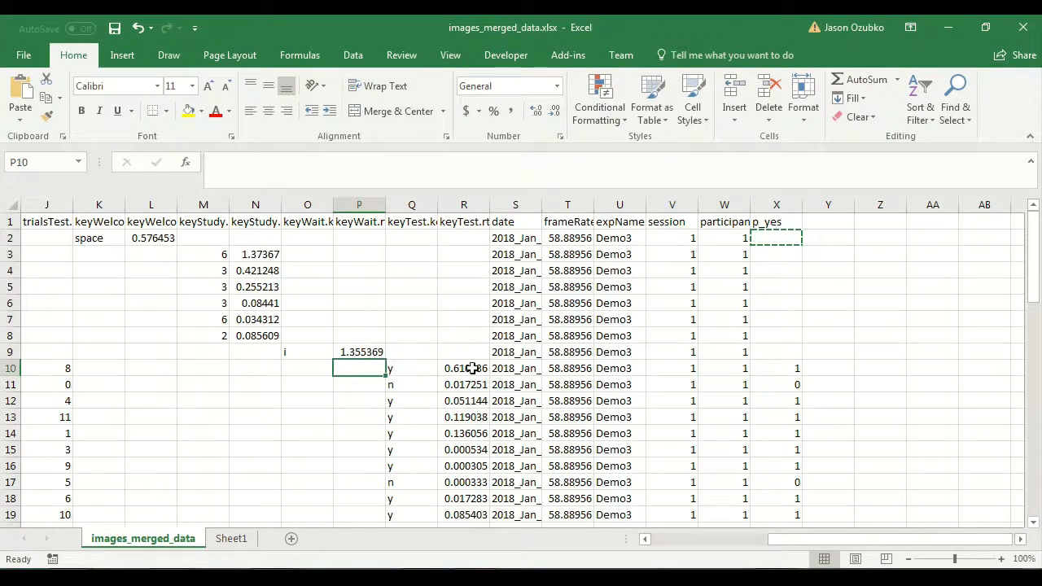
{"action": "left_click_drag", "start_coordinate": [542, 371], "coordinate": [395, 367]}
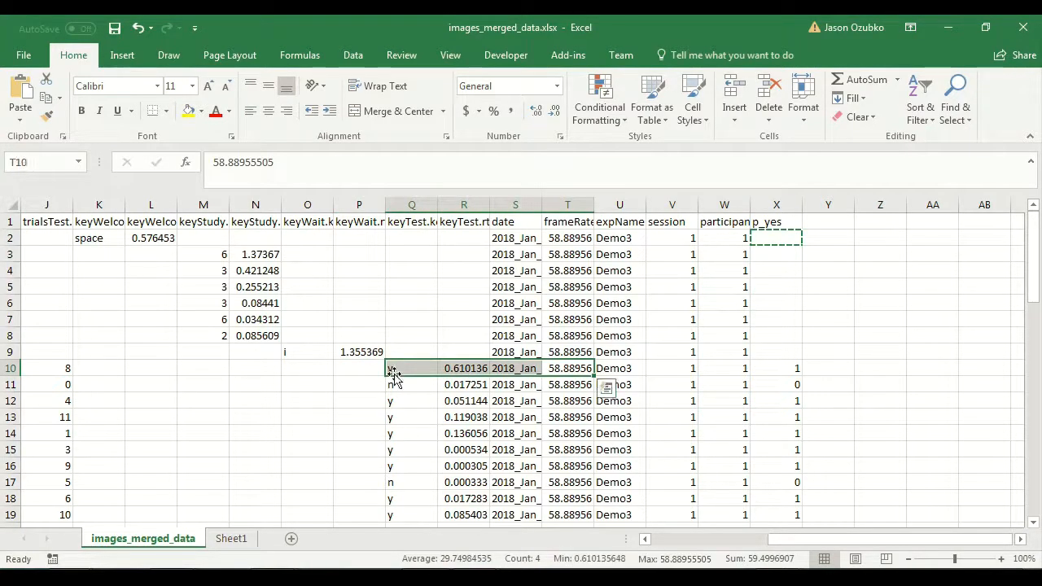
{"action": "left_click_drag", "start_coordinate": [209, 254], "coordinate": [254, 254]}
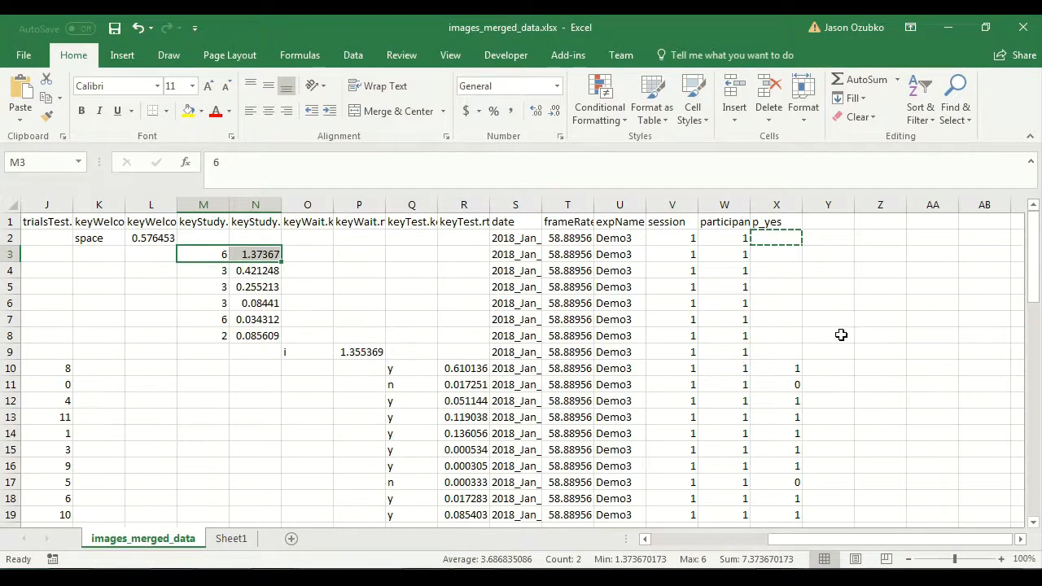
{"action": "left_click", "coordinate": [828, 368]}
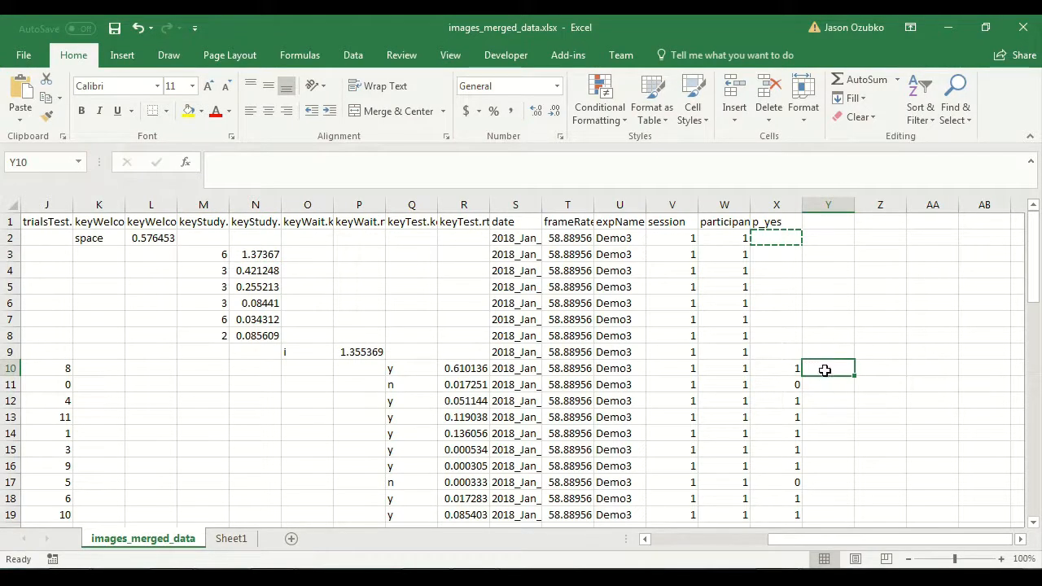
Step: Add the column header "tag" in cell Y1, beside p_yes
{"action": "left_click", "coordinate": [826, 223]}
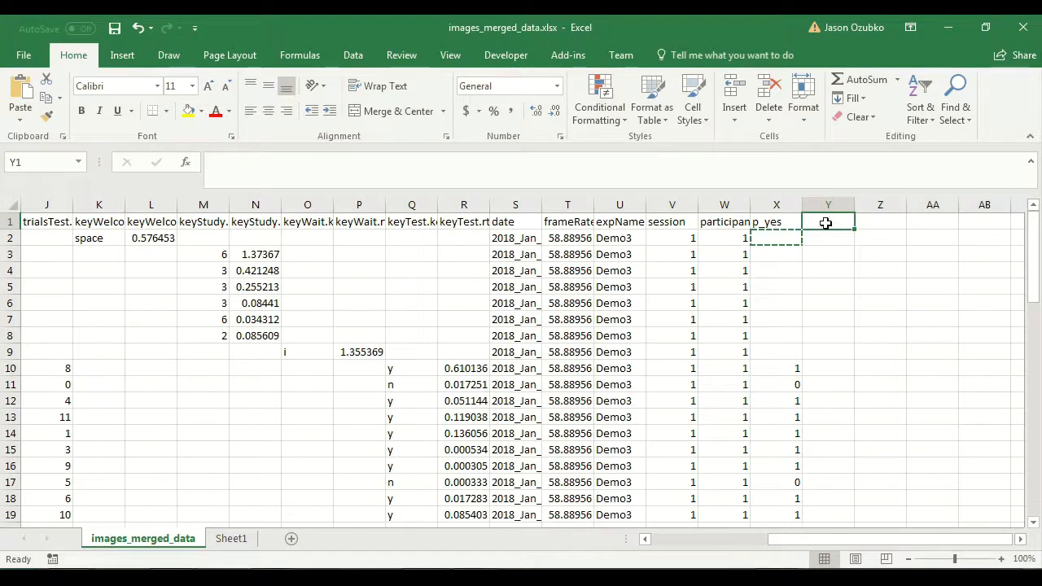
{"action": "type", "text": "tag"}
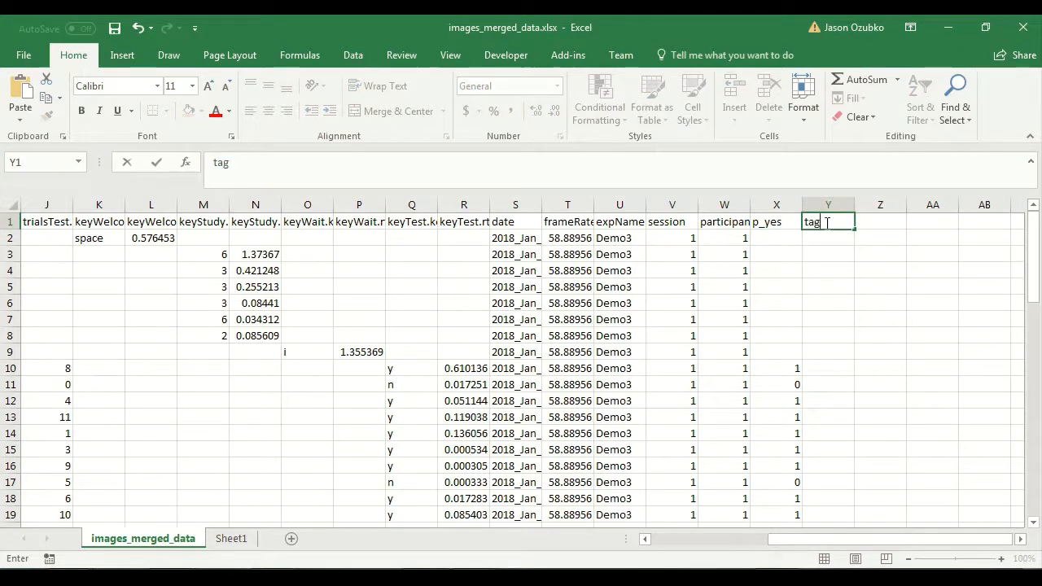
{"action": "key", "text": "Down"}
{"action": "key", "text": "Down"}
{"action": "key", "text": "Down"}
{"action": "key", "text": "Up"}
{"action": "key", "text": "Up"}
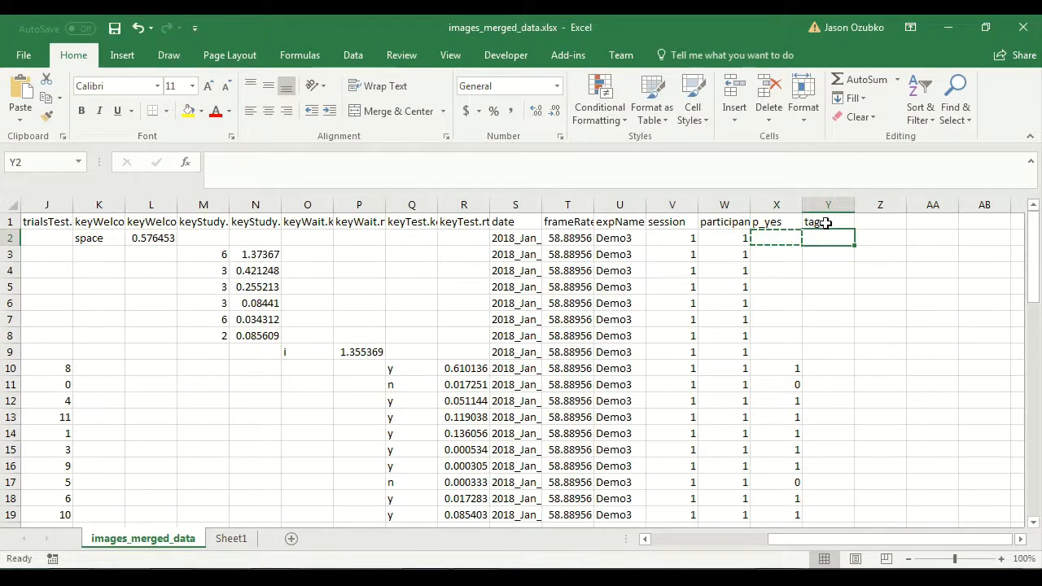
Step: Review the first study trial in row 3 across its columns, from the image file to the participant number
{"action": "key", "text": "Down"}
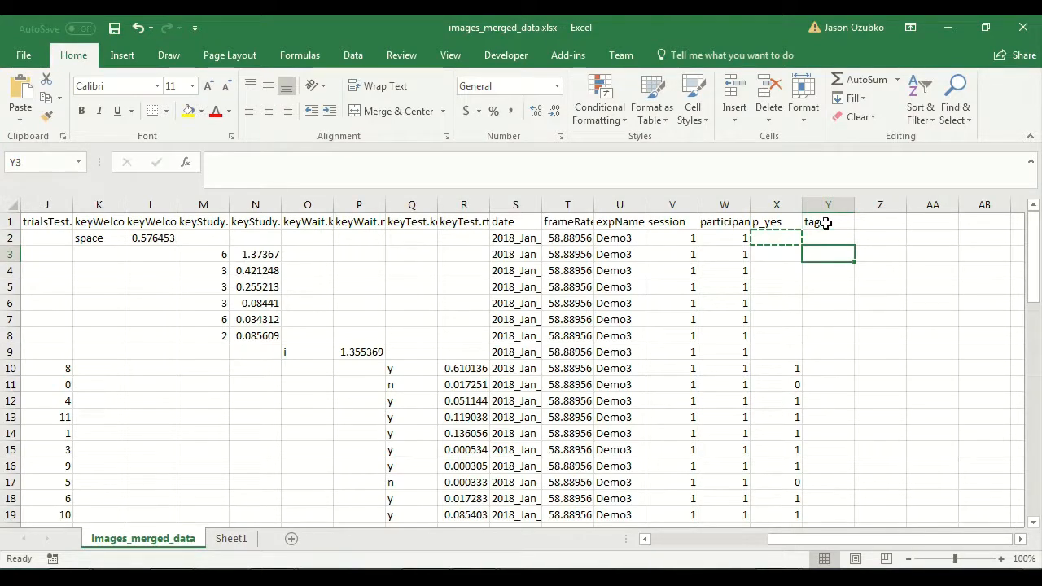
{"action": "key", "text": "Home"}
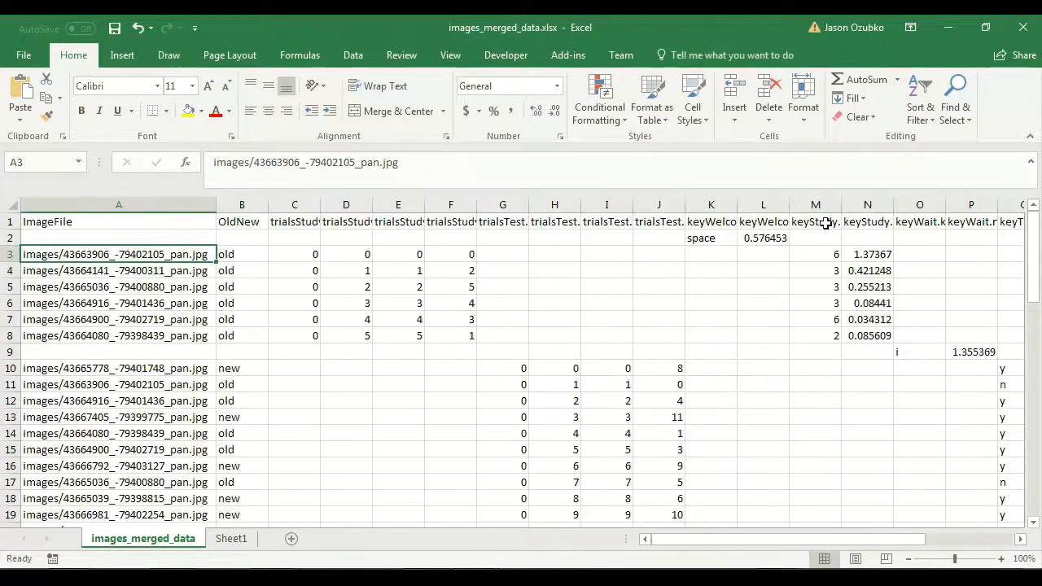
{"action": "key", "text": "Right"}
{"action": "key", "text": "Right"}
{"action": "key", "text": "Right"}
{"action": "key", "text": "Right"}
{"action": "key", "text": "Right"}
{"action": "key", "text": "Right"}
{"action": "key", "text": "Right"}
{"action": "key", "text": "Right"}
{"action": "key", "text": "Right"}
{"action": "key", "text": "Right"}
{"action": "key", "text": "Right"}
{"action": "key", "text": "Right"}
{"action": "key", "text": "Right"}
{"action": "key", "text": "Right"}
{"action": "key", "text": "Right"}
{"action": "key", "text": "Right"}
{"action": "key", "text": "Right"}
{"action": "key", "text": "Right"}
{"action": "key", "text": "Right"}
{"action": "key", "text": "Right"}
{"action": "key", "text": "Right"}
{"action": "key", "text": "Right"}
{"action": "key", "text": "Left"}
{"action": "key", "text": "Left"}
{"action": "key", "text": "Left"}
{"action": "key", "text": "Left"}
{"action": "key", "text": "Left"}
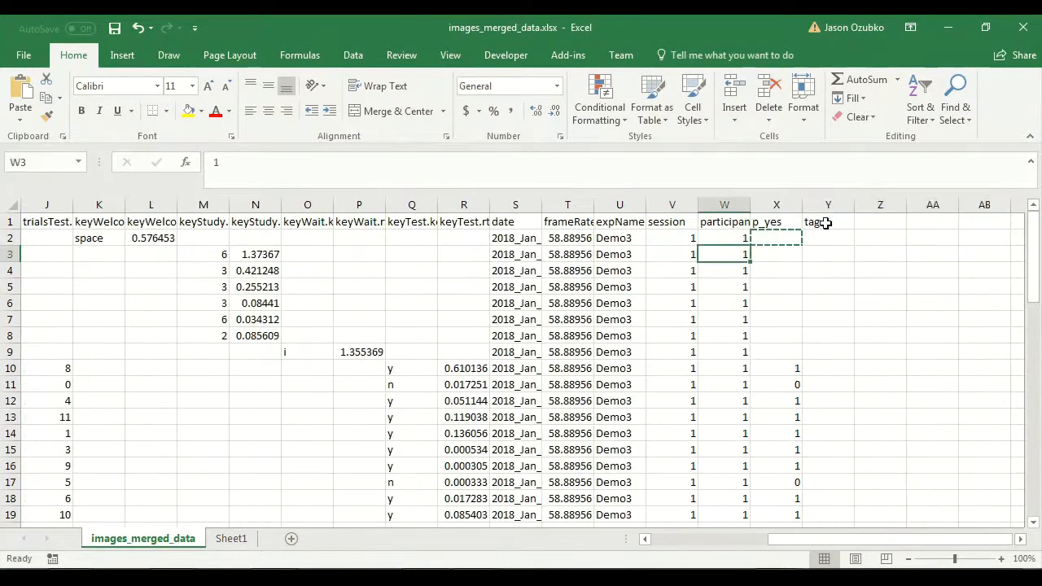
Step: Review the first test trial in row 10 across its columns, from p_yes back to the image file
{"action": "key", "text": "Down"}
{"action": "key", "text": "Down"}
{"action": "key", "text": "Down"}
{"action": "key", "text": "Down"}
{"action": "key", "text": "Down"}
{"action": "key", "text": "Down"}
{"action": "key", "text": "Down"}
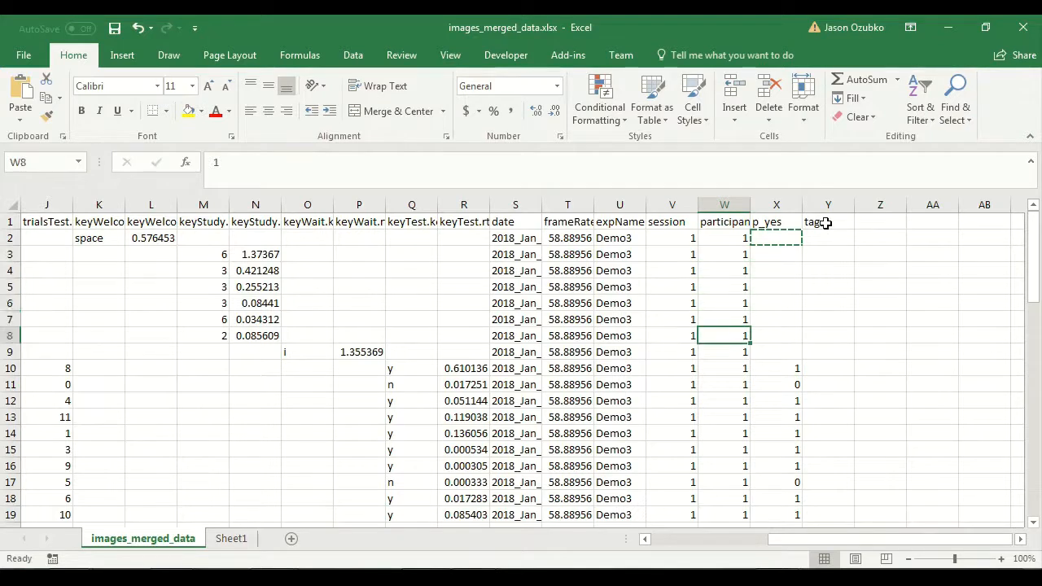
{"action": "key", "text": "Right"}
{"action": "key", "text": "Down"}
{"action": "key", "text": "Down"}
{"action": "key", "text": "Up"}
{"action": "key", "text": "Up"}
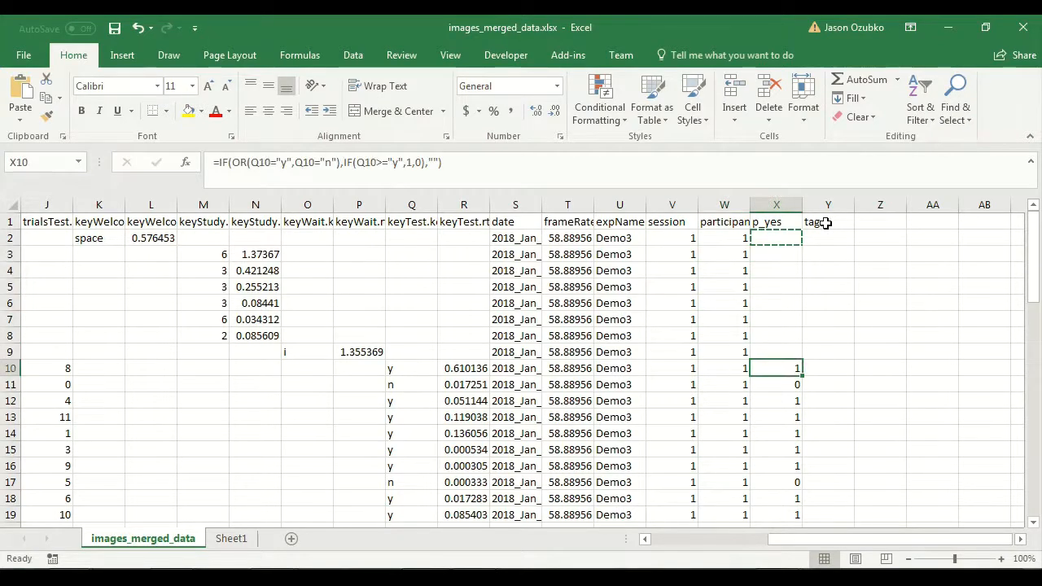
{"action": "key", "text": "Left"}
{"action": "key", "text": "Left"}
{"action": "key", "text": "Left"}
{"action": "key", "text": "Left"}
{"action": "key", "text": "Left"}
{"action": "key", "text": "Left"}
{"action": "key", "text": "Left"}
{"action": "key", "text": "Left"}
{"action": "key", "text": "Left"}
{"action": "key", "text": "Left"}
{"action": "key", "text": "Left"}
{"action": "key", "text": "Left"}
{"action": "key", "text": "Left"}
{"action": "key", "text": "Left"}
{"action": "key", "text": "Left"}
{"action": "key", "text": "Left"}
{"action": "key", "text": "Left"}
{"action": "key", "text": "Left"}
{"action": "key", "text": "Left"}
{"action": "key", "text": "Left"}
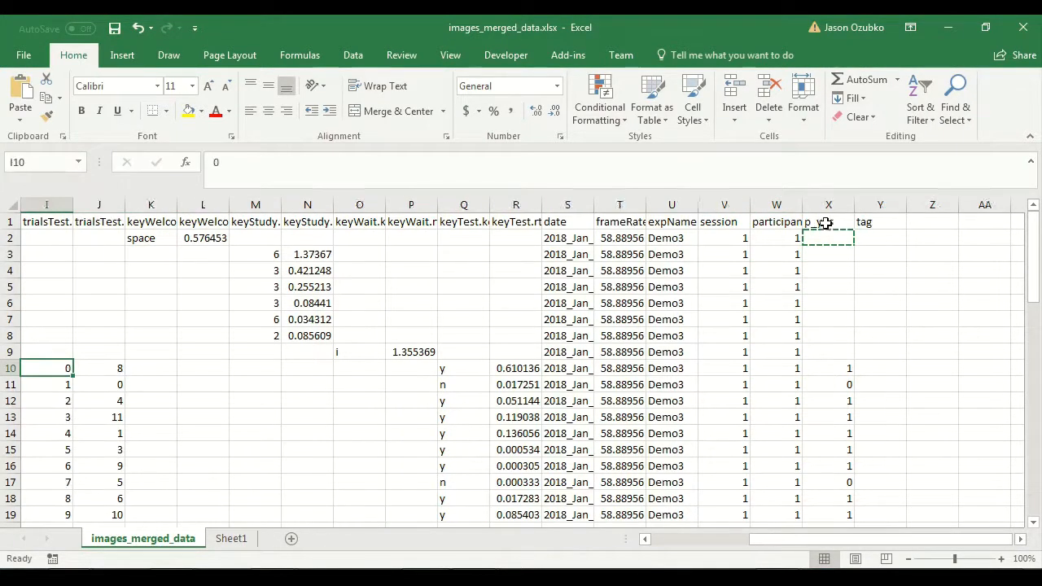
{"action": "key", "text": "Left"}
{"action": "key", "text": "Left"}
{"action": "key", "text": "Left"}
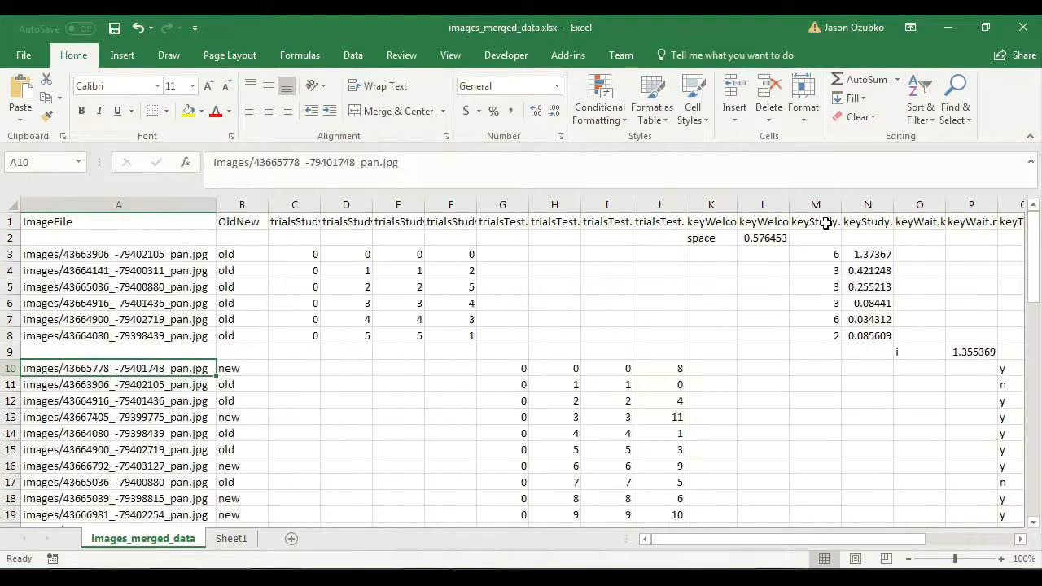
Step: Match the old test image in row 11 to the study images in A3:A8 and the study rating in M3
{"action": "left_click", "coordinate": [201, 385]}
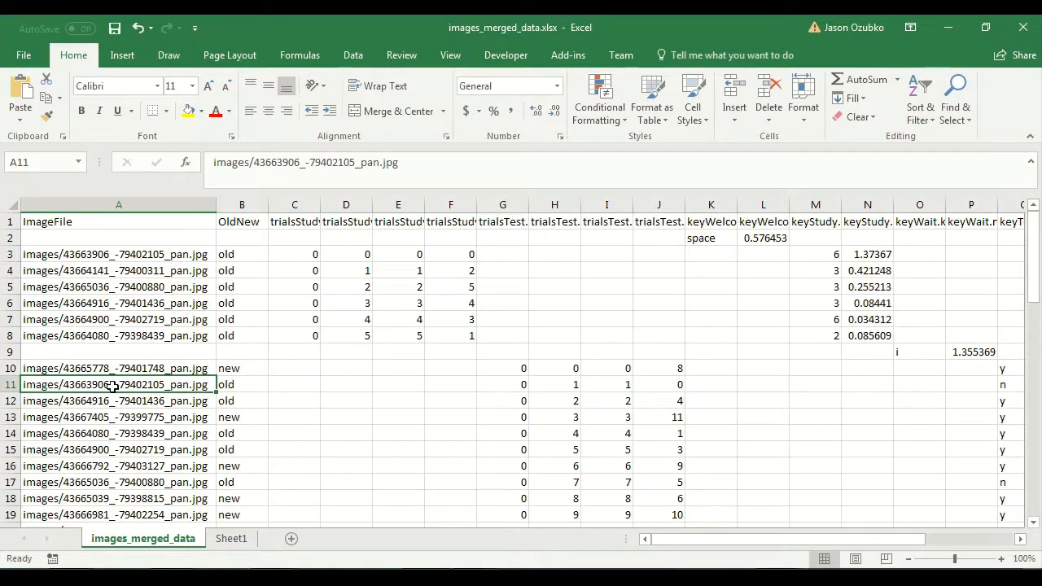
{"action": "left_click", "coordinate": [152, 251]}
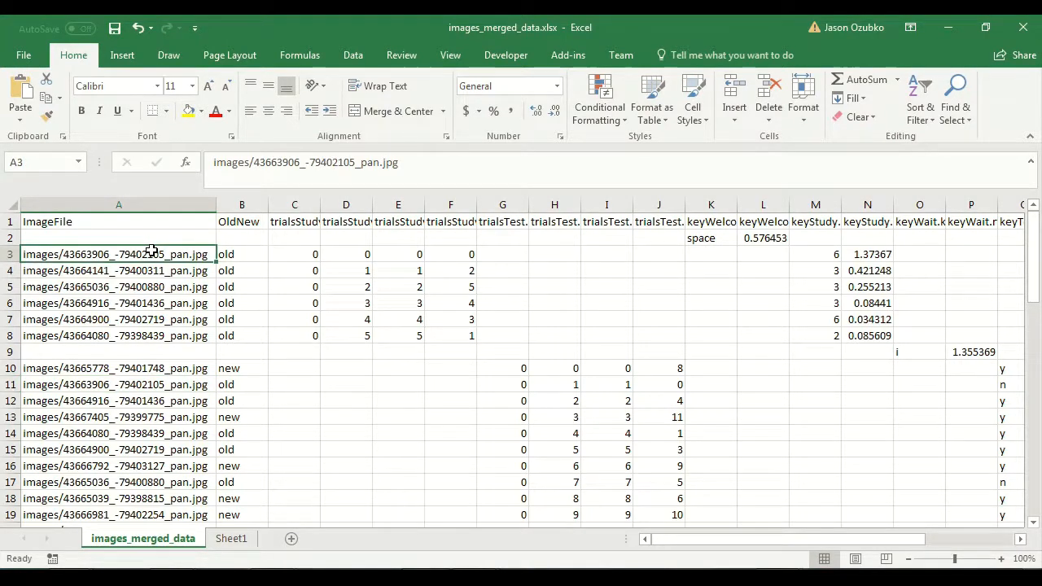
{"action": "left_click", "coordinate": [184, 382]}
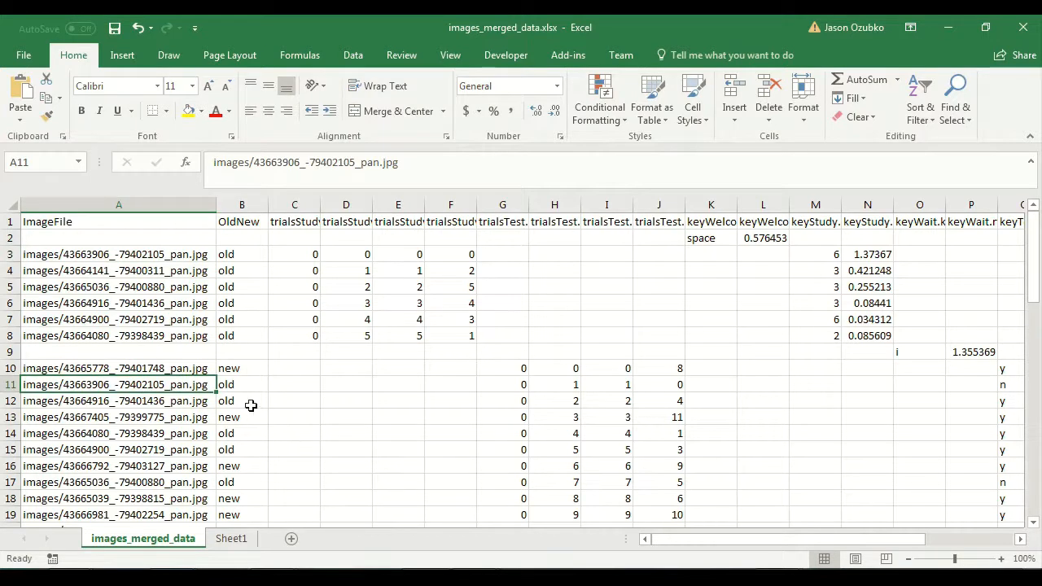
{"action": "left_click", "coordinate": [230, 385]}
{"action": "left_click_drag", "start_coordinate": [231, 385], "coordinate": [180, 385]}
{"action": "left_click", "coordinate": [180, 385]}
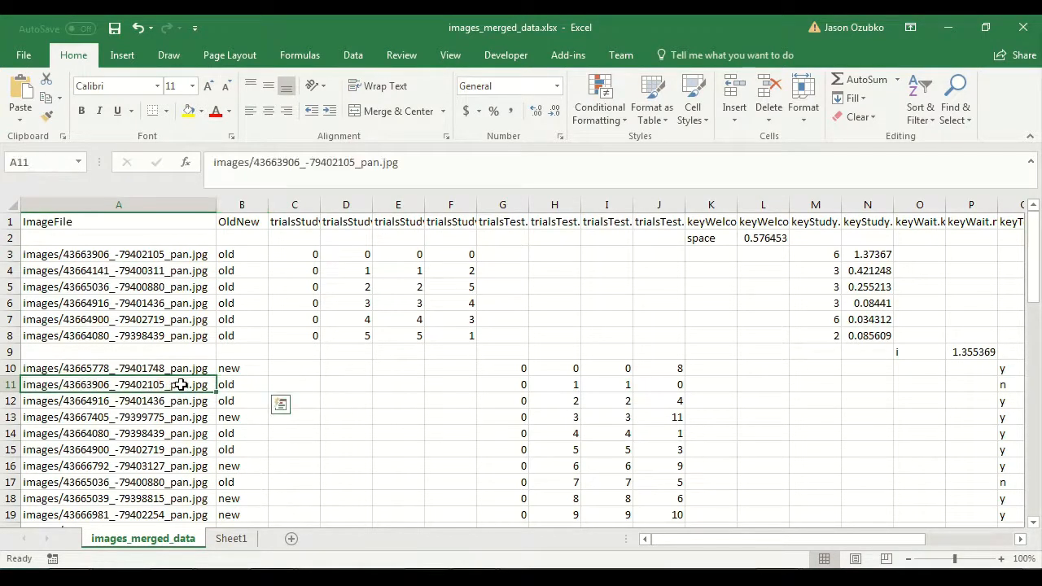
{"action": "left_click", "coordinate": [814, 253]}
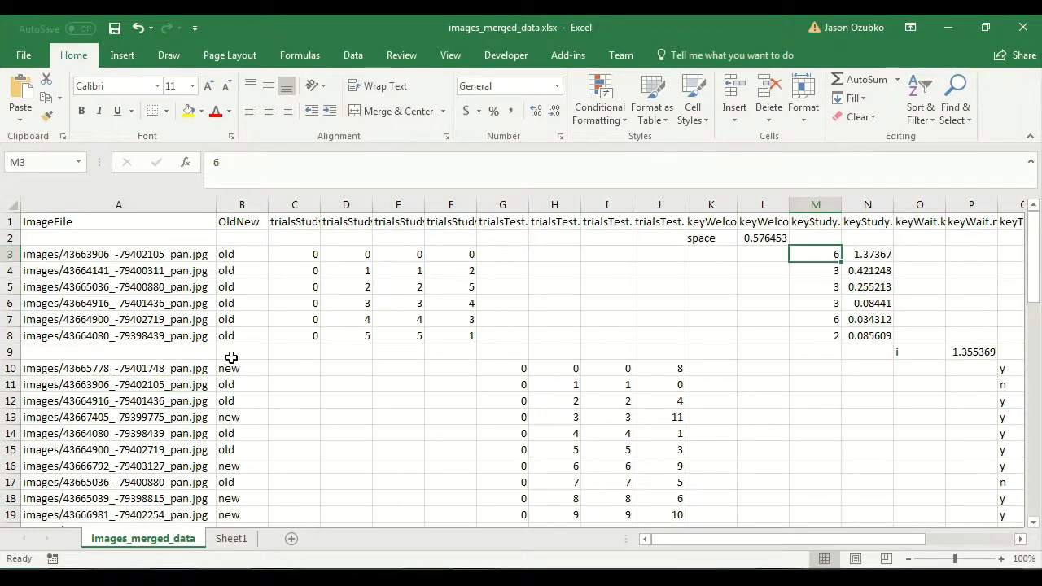
{"action": "left_click", "coordinate": [184, 388]}
{"action": "key", "text": "Right"}
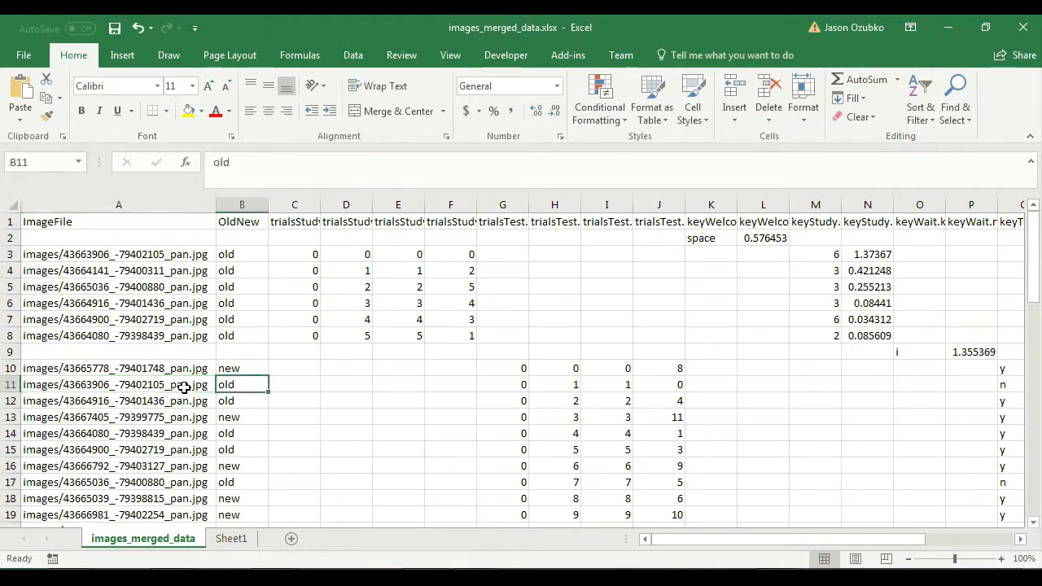
{"action": "key", "text": "Left"}
{"action": "key", "text": "Right"}
{"action": "key", "text": "Left"}
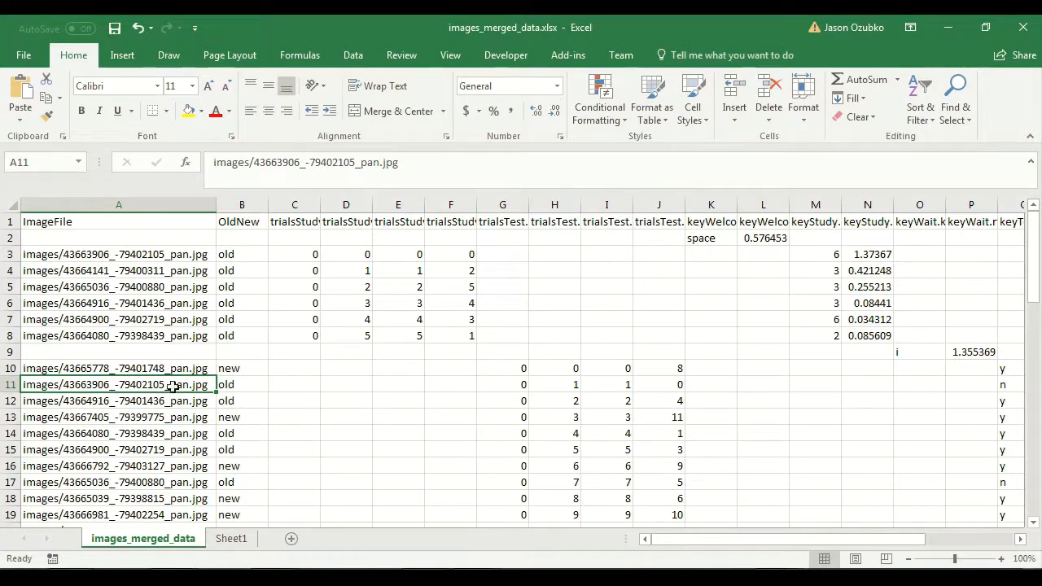
{"action": "left_click_drag", "start_coordinate": [133, 255], "coordinate": [155, 335]}
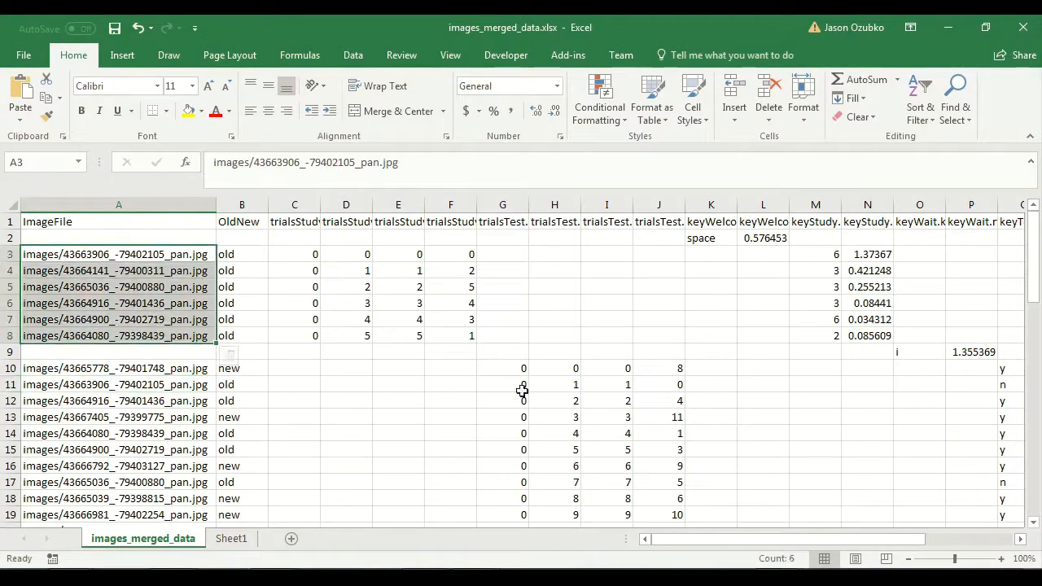
{"action": "left_click_drag", "start_coordinate": [740, 542], "coordinate": [827, 542]}
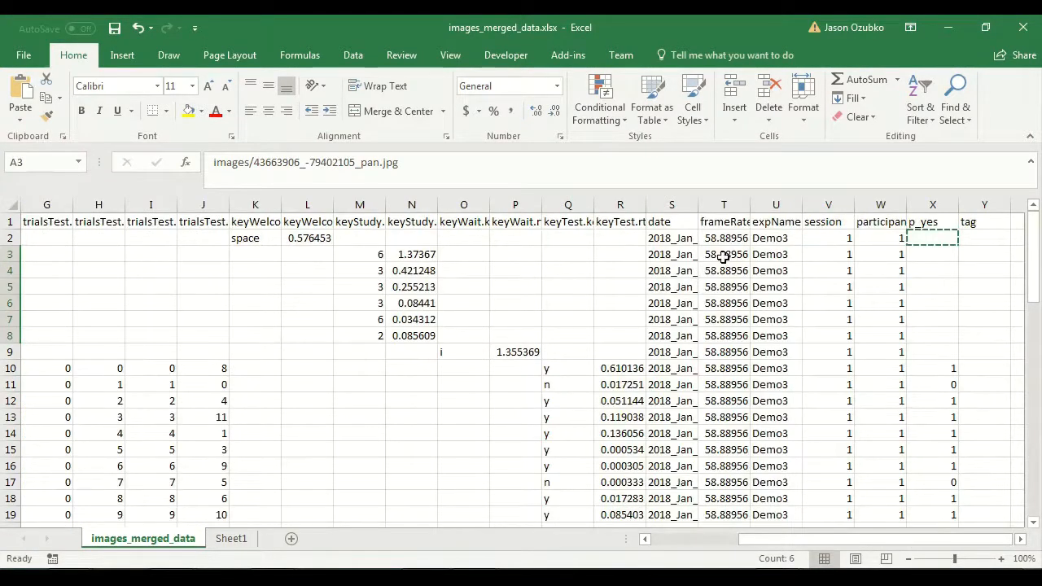
Step: Look over the participants' data blocks in the merged sheet and return to the old test image in A11
{"action": "scroll", "coordinate": [656, 322], "scroll_direction": "down", "scroll_amount": 1}
{"action": "scroll", "coordinate": [656, 322], "scroll_direction": "down", "scroll_amount": 12}
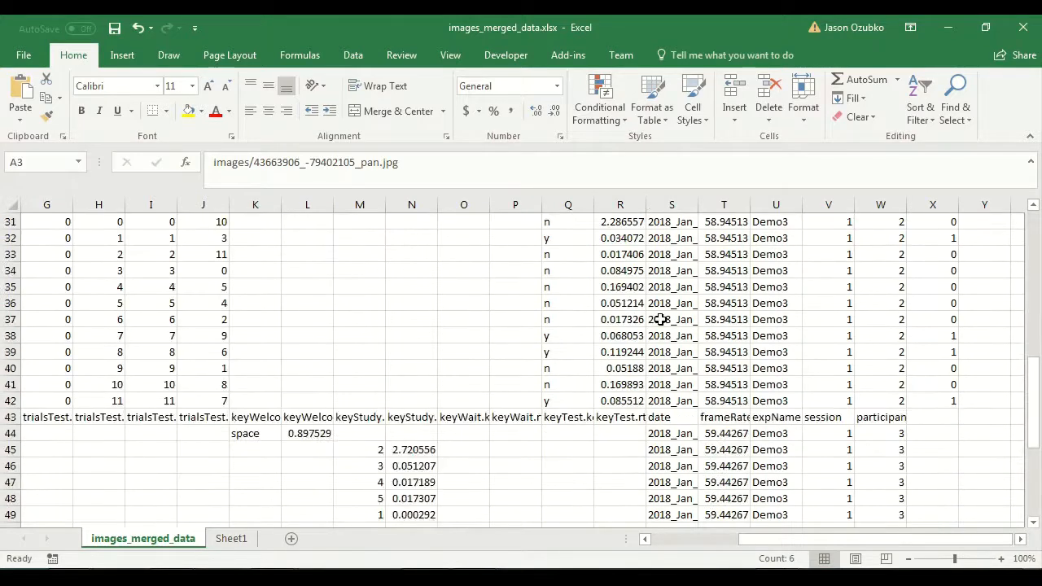
{"action": "scroll", "coordinate": [660, 319], "scroll_direction": "up", "scroll_amount": 13}
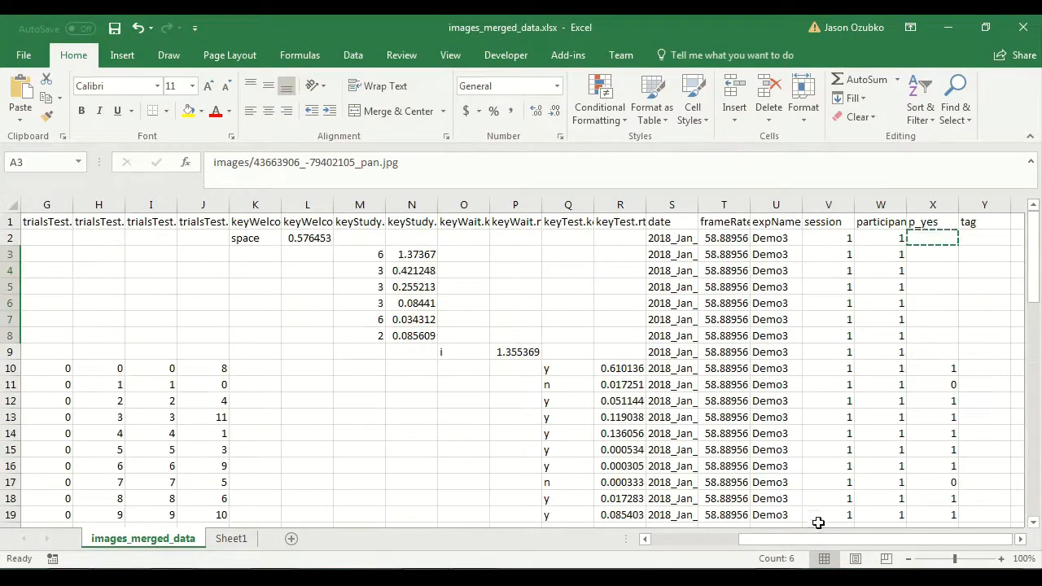
{"action": "left_click_drag", "start_coordinate": [814, 541], "coordinate": [726, 541]}
{"action": "left_click", "coordinate": [144, 384]}
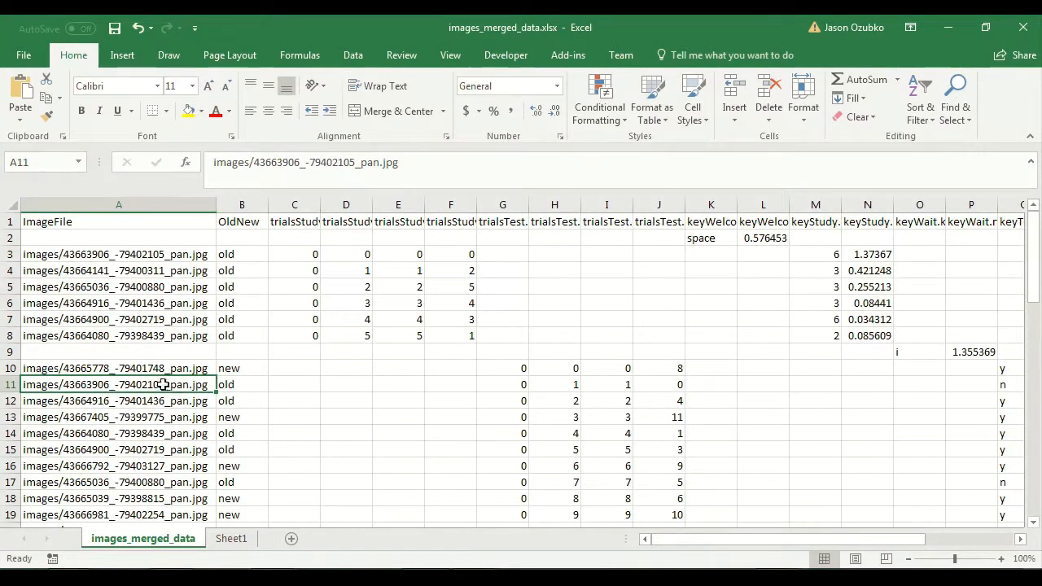
Step: Enter =CONCATENATE(A3,W3) in Y3 to combine the first study trial's image file and participant number into a tag
{"action": "left_click", "coordinate": [905, 384]}
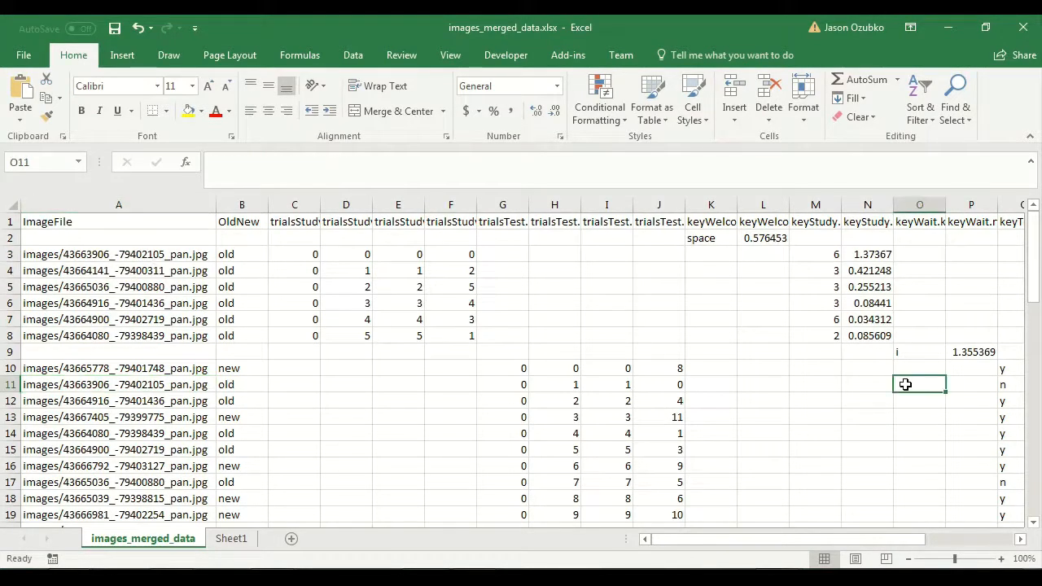
{"action": "key", "text": "Right"}
{"action": "key", "text": "Right"}
{"action": "key", "text": "Right"}
{"action": "key", "text": "Right"}
{"action": "key", "text": "Right"}
{"action": "key", "text": "Right"}
{"action": "key", "text": "Right"}
{"action": "key", "text": "Right"}
{"action": "key", "text": "Right"}
{"action": "key", "text": "Right"}
{"action": "key", "text": "Right"}
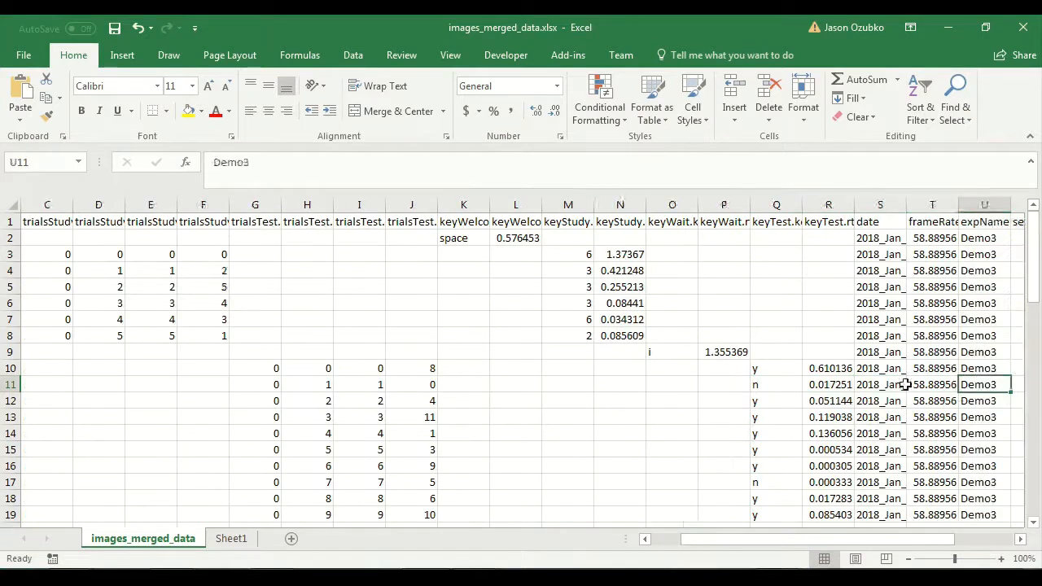
{"action": "key", "text": "Left"}
{"action": "key", "text": "Up"}
{"action": "key", "text": "Up"}
{"action": "key", "text": "Up"}
{"action": "key", "text": "Up"}
{"action": "key", "text": "Up"}
{"action": "key", "text": "Up"}
{"action": "key", "text": "Up"}
{"action": "key", "text": "Up"}
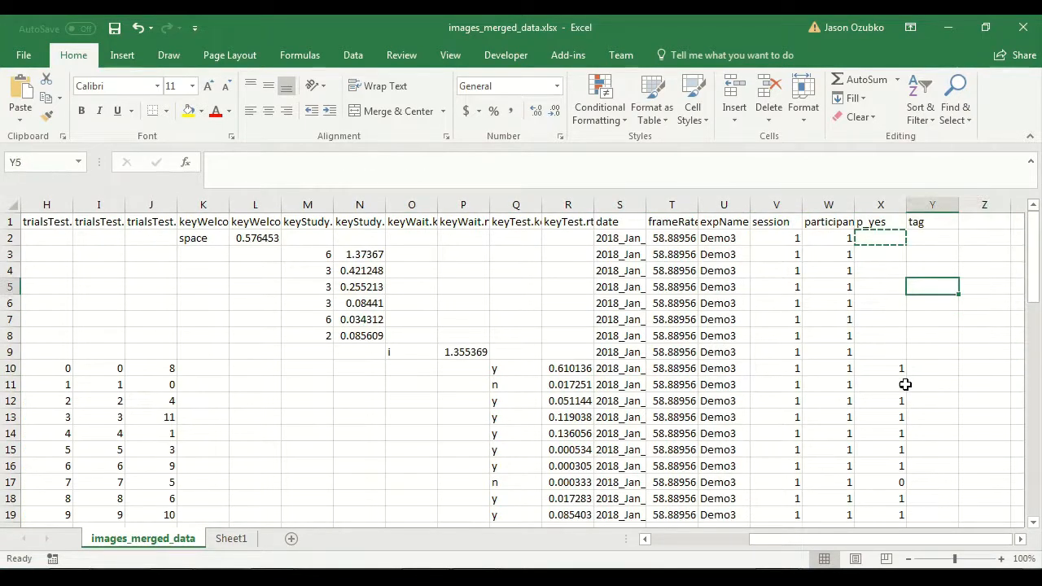
{"action": "type", "text": "="}
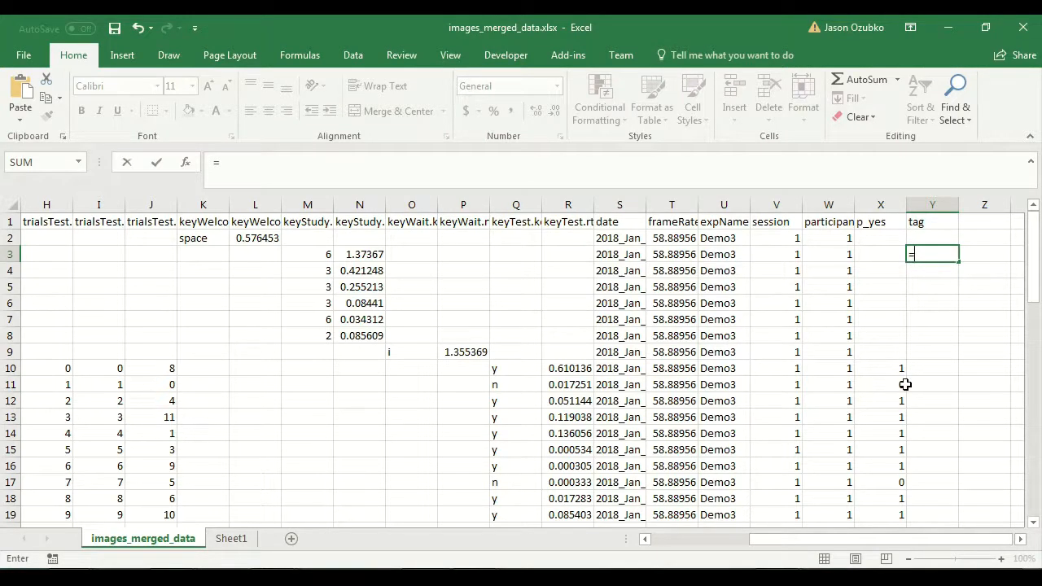
{"action": "type", "text": "con"}
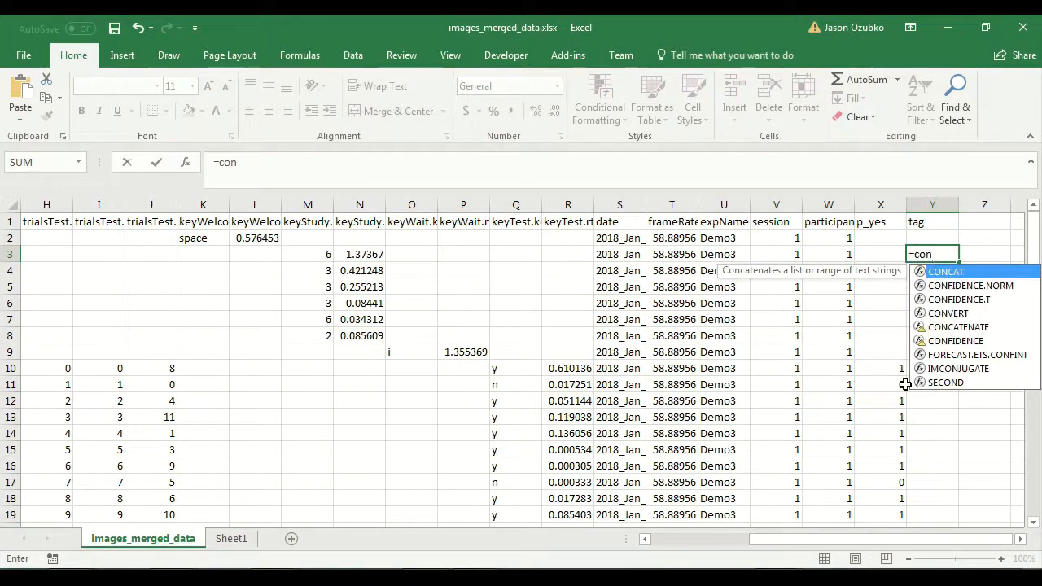
{"action": "type", "text": "cat"}
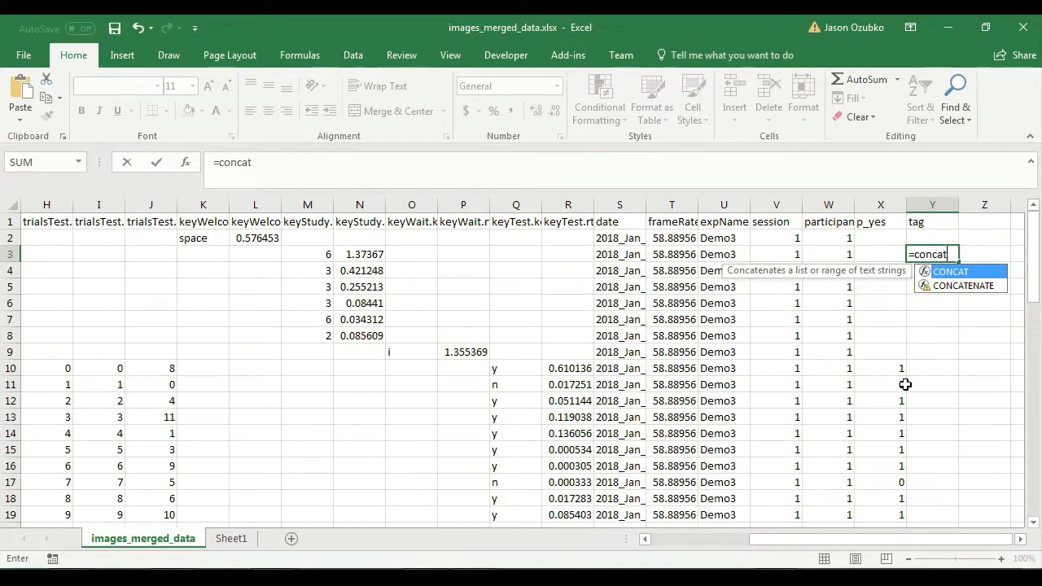
{"action": "double_click", "coordinate": [949, 286]}
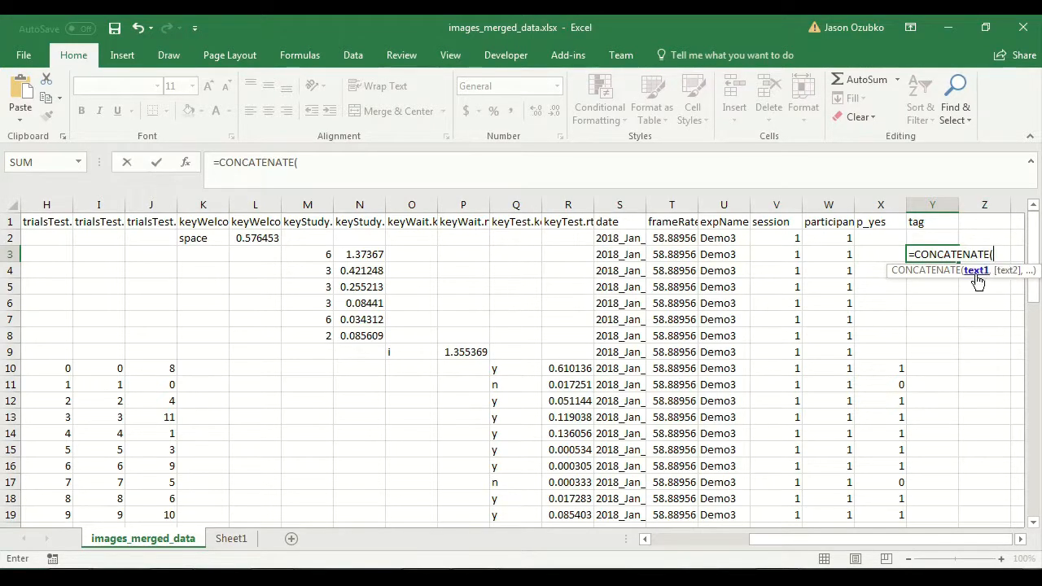
{"action": "left_click_drag", "start_coordinate": [924, 539], "coordinate": [771, 529]}
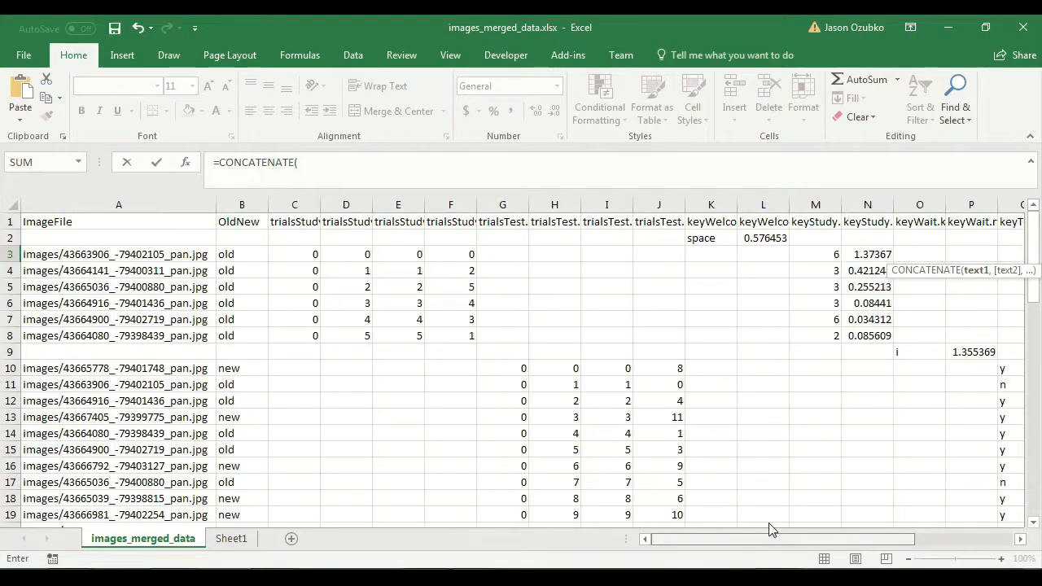
{"action": "left_click", "coordinate": [155, 254]}
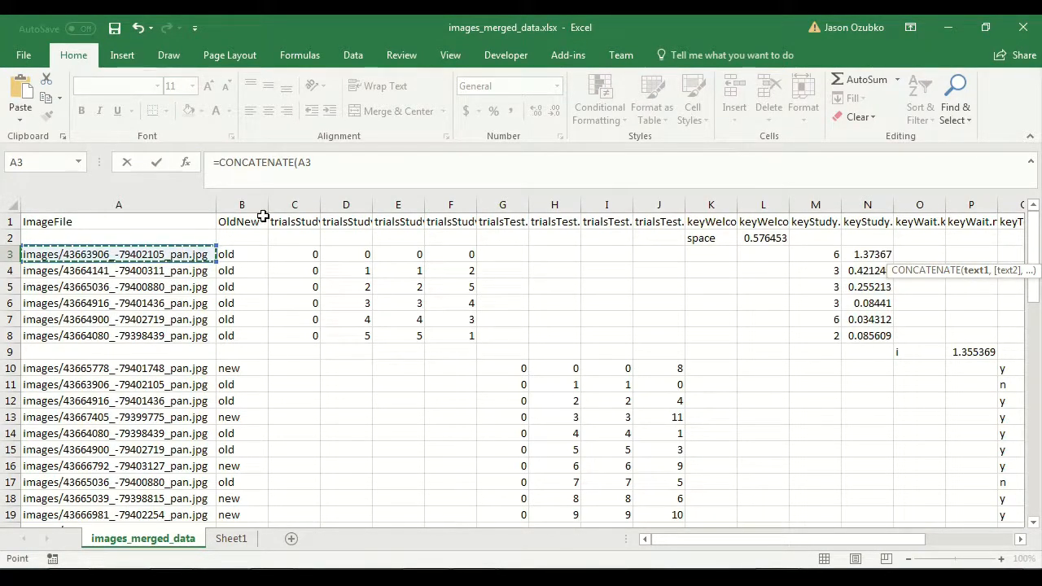
{"action": "type", "text": ","}
{"action": "left_click_drag", "start_coordinate": [788, 545], "coordinate": [894, 544]}
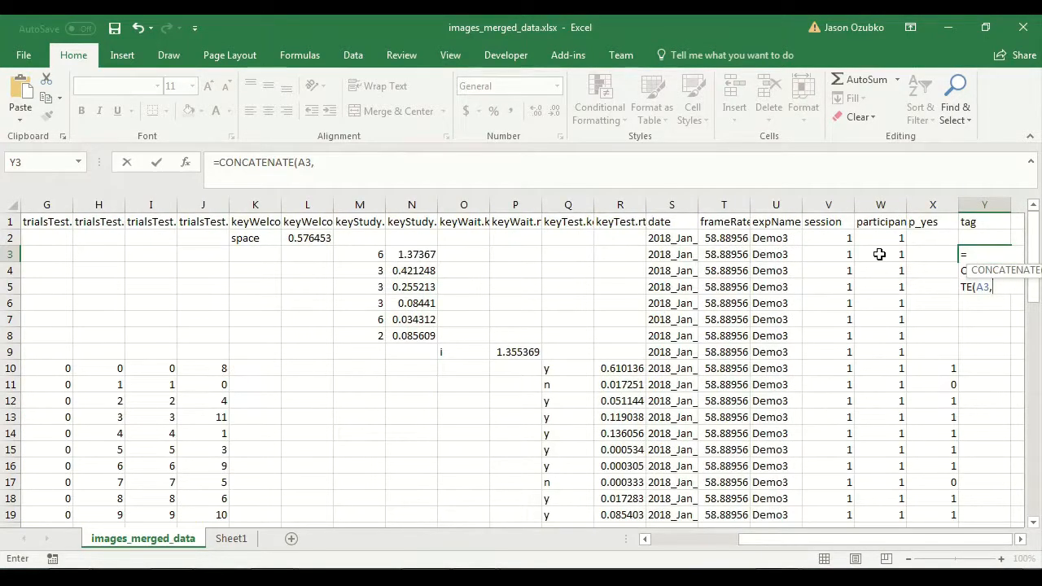
{"action": "left_click", "coordinate": [879, 254]}
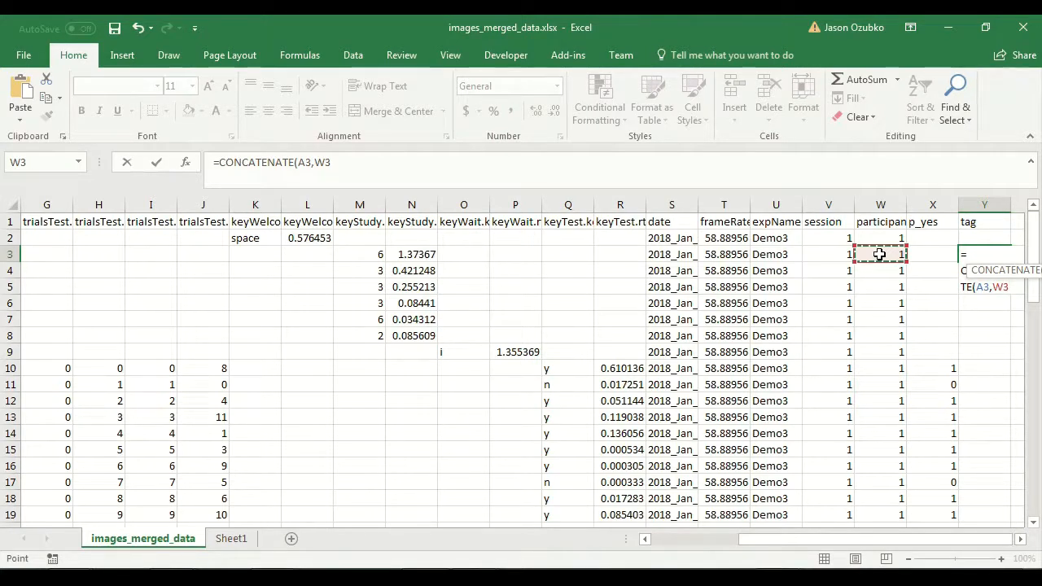
{"action": "type", "text": ")"}
{"action": "key", "text": "Return"}
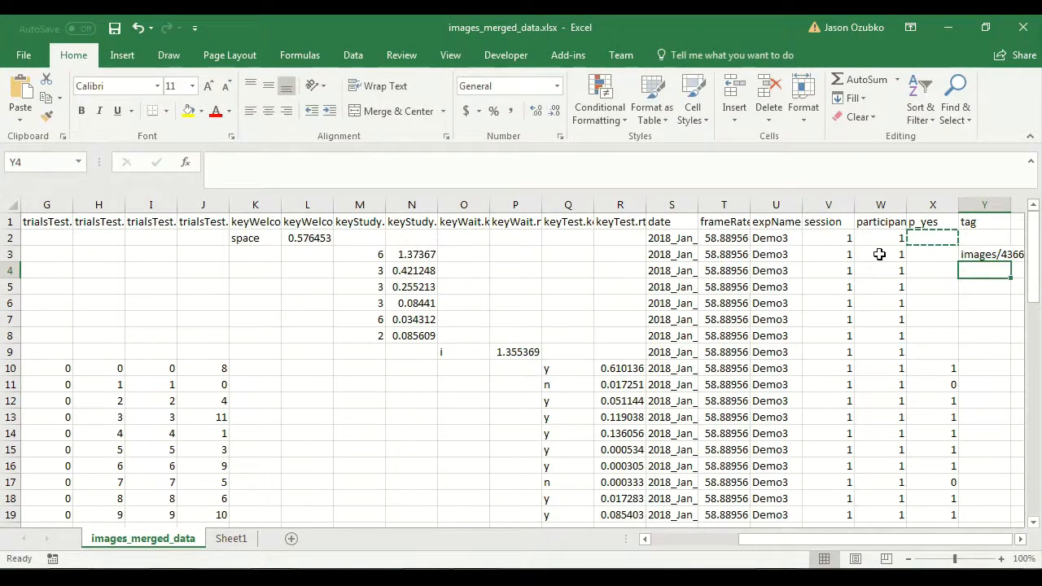
Step: Widen the tag column Y to fit its contents
{"action": "key", "text": "Up"}
{"action": "key", "text": "Right"}
{"action": "key", "text": "Right"}
{"action": "key", "text": "Right"}
{"action": "key", "text": "Right"}
{"action": "key", "text": "Right"}
{"action": "left_click_drag", "start_coordinate": [750, 200], "coordinate": [750, 200]}
{"action": "double_click", "coordinate": [750, 200]}
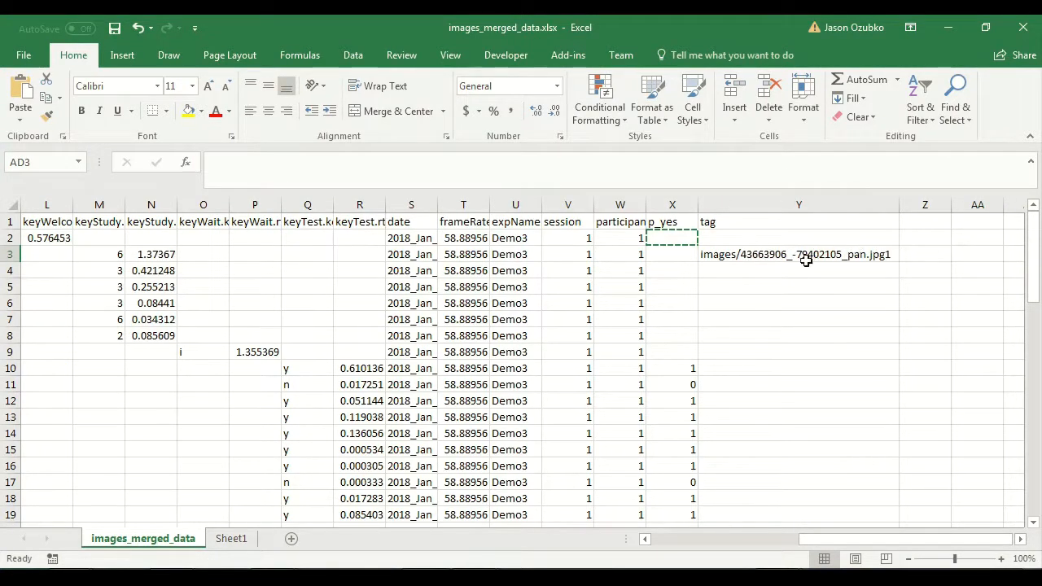
Step: Copy the tag formula from Y3 into all data rows of the tag column, Y2:Y63
{"action": "left_click", "coordinate": [834, 257]}
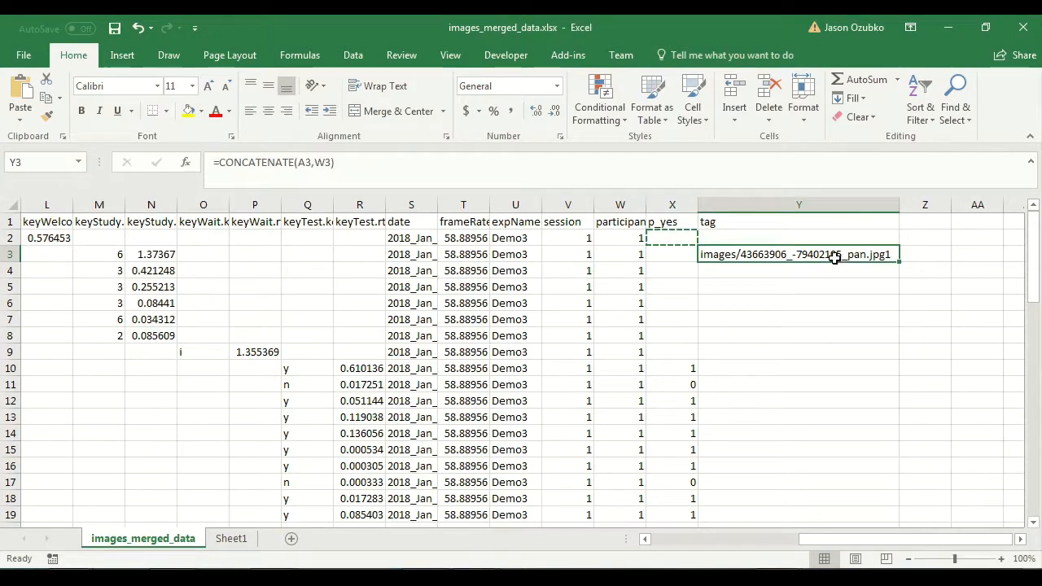
{"action": "key", "text": "ctrl+c"}
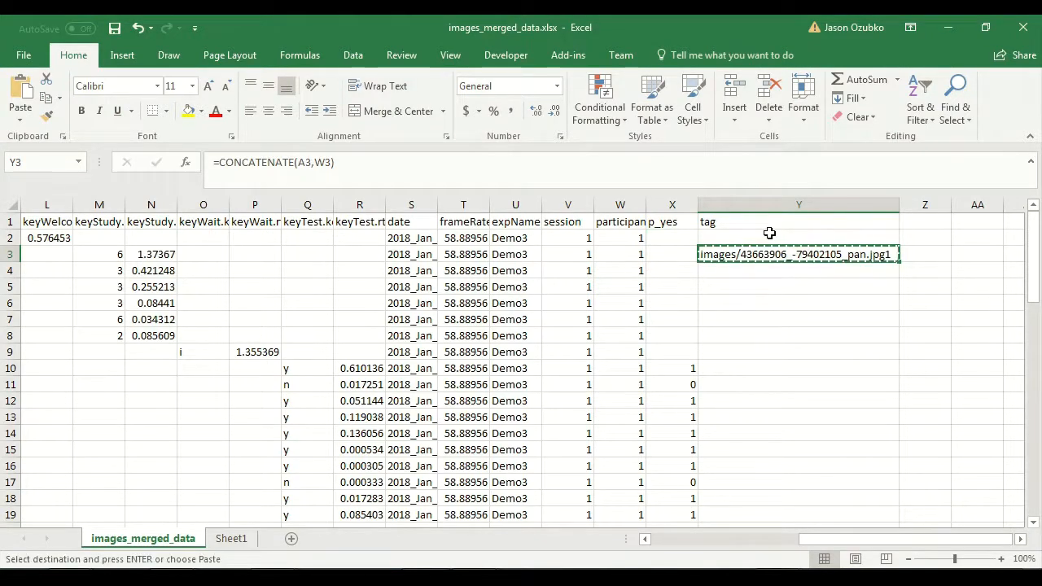
{"action": "left_click", "coordinate": [770, 233]}
{"action": "left_click_drag", "start_coordinate": [1031, 261], "coordinate": [1040, 468]}
{"action": "left_click", "coordinate": [757, 515], "text": "shift"}
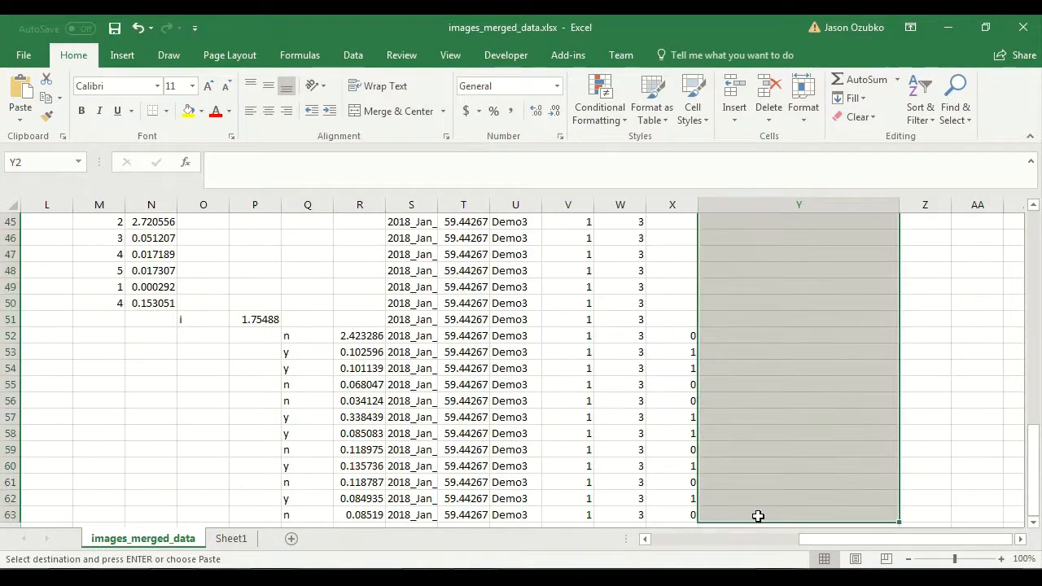
{"action": "key", "text": "ctrl+v"}
Step: Check the tags in column Y for each participant's study and test trials, including Y3:Y8, Y10:Y21 and Y24:Y29
{"action": "left_click", "coordinate": [775, 357]}
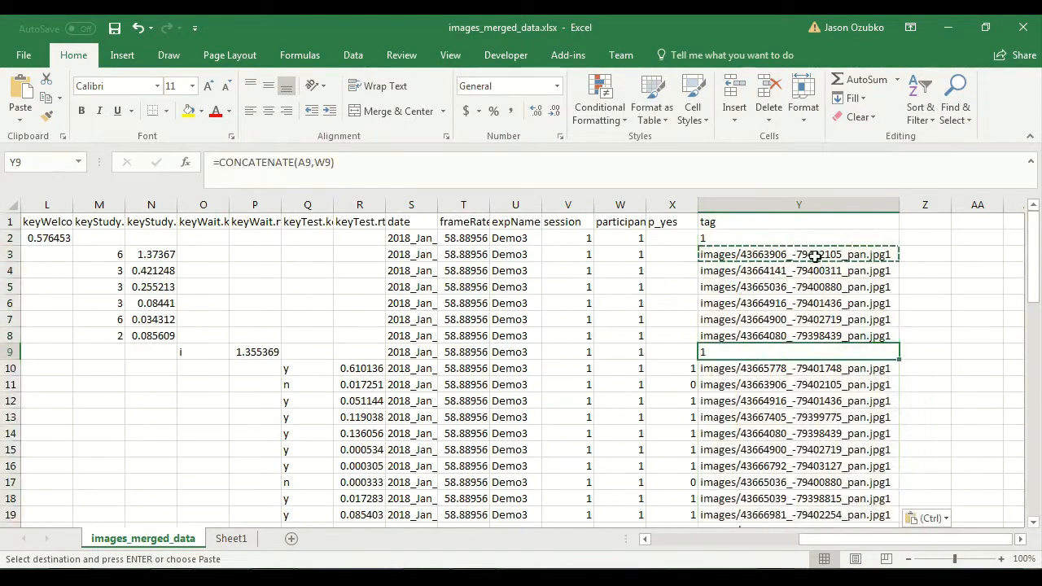
{"action": "left_click", "coordinate": [916, 242]}
{"action": "left_click_drag", "start_coordinate": [732, 258], "coordinate": [738, 335]}
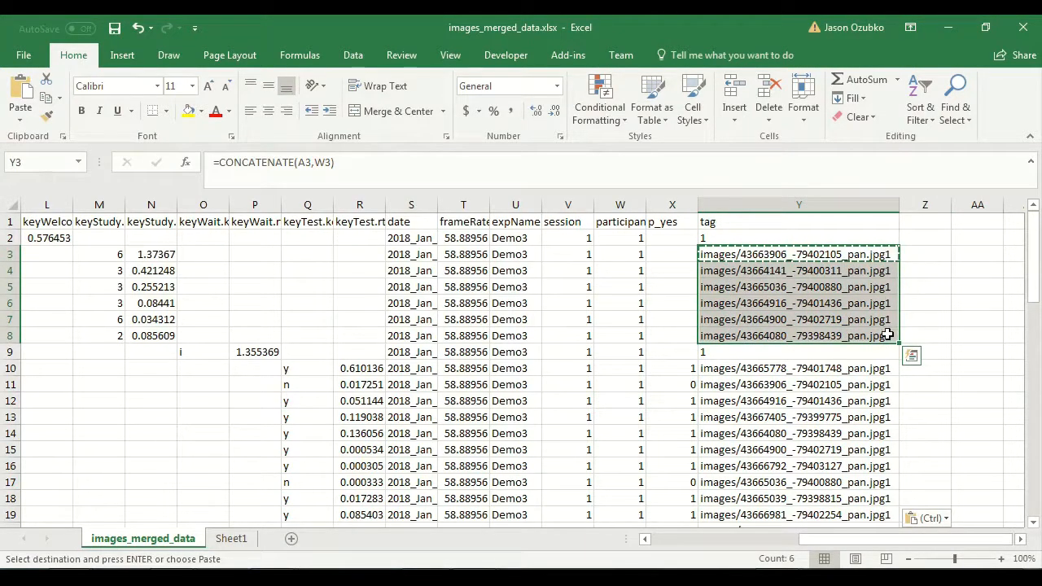
{"action": "scroll", "coordinate": [886, 334], "scroll_direction": "down", "scroll_amount": 2}
{"action": "left_click_drag", "start_coordinate": [795, 278], "coordinate": [800, 440]}
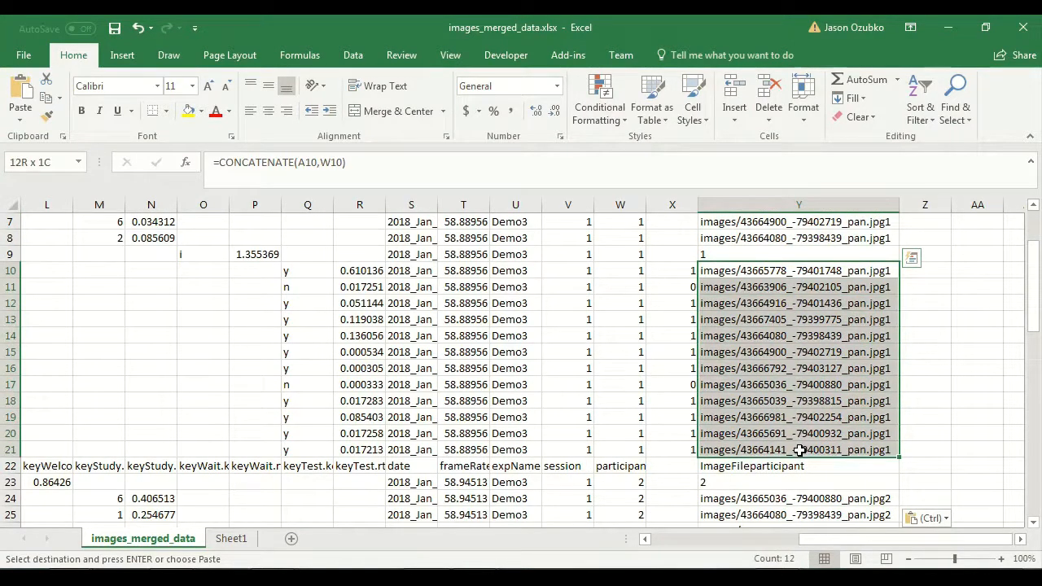
{"action": "left_click_drag", "start_coordinate": [801, 450], "coordinate": [800, 450]}
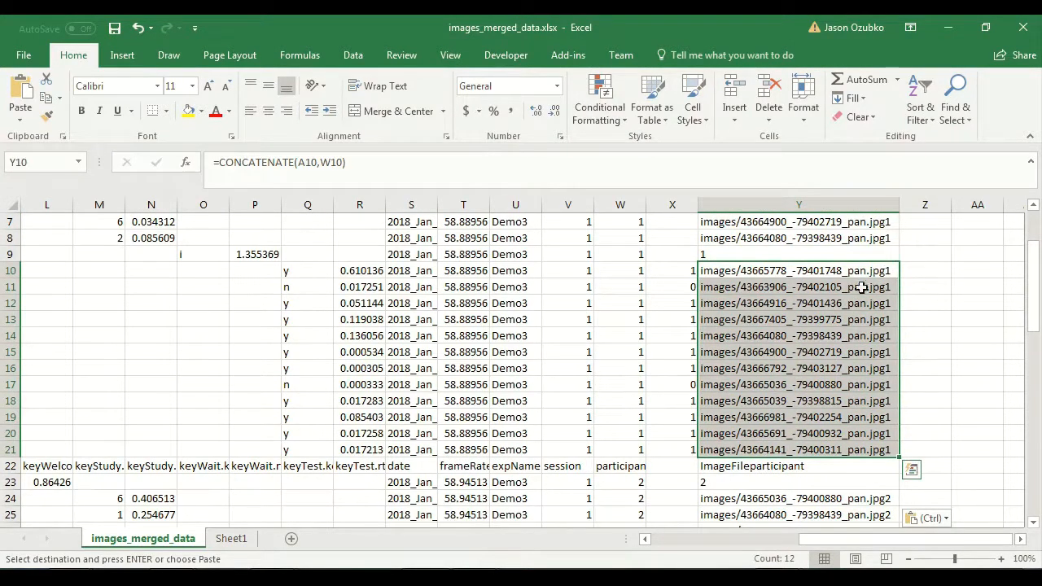
{"action": "scroll", "coordinate": [867, 282], "scroll_direction": "down", "scroll_amount": 5}
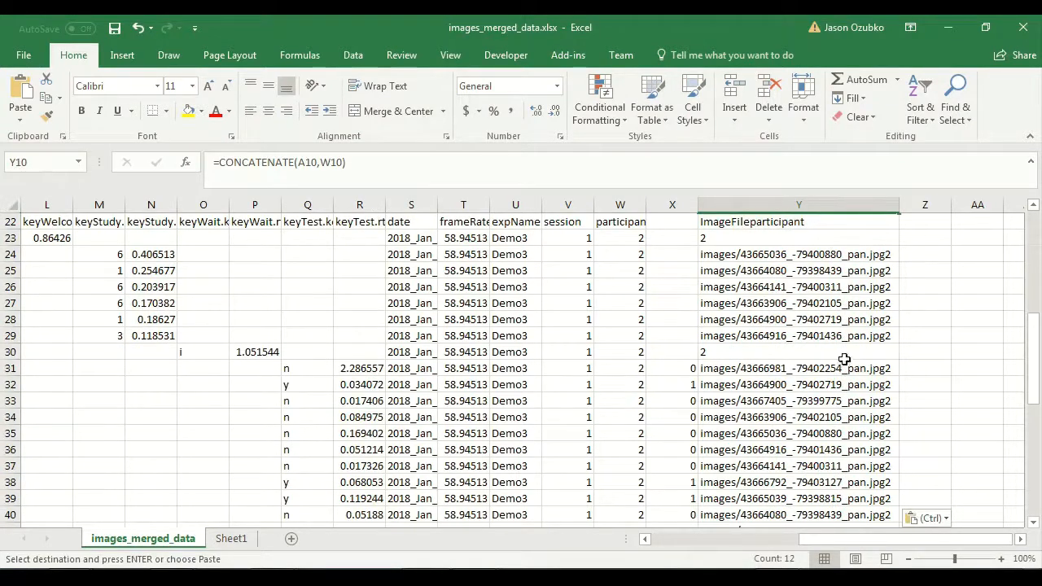
{"action": "left_click_drag", "start_coordinate": [802, 256], "coordinate": [803, 333]}
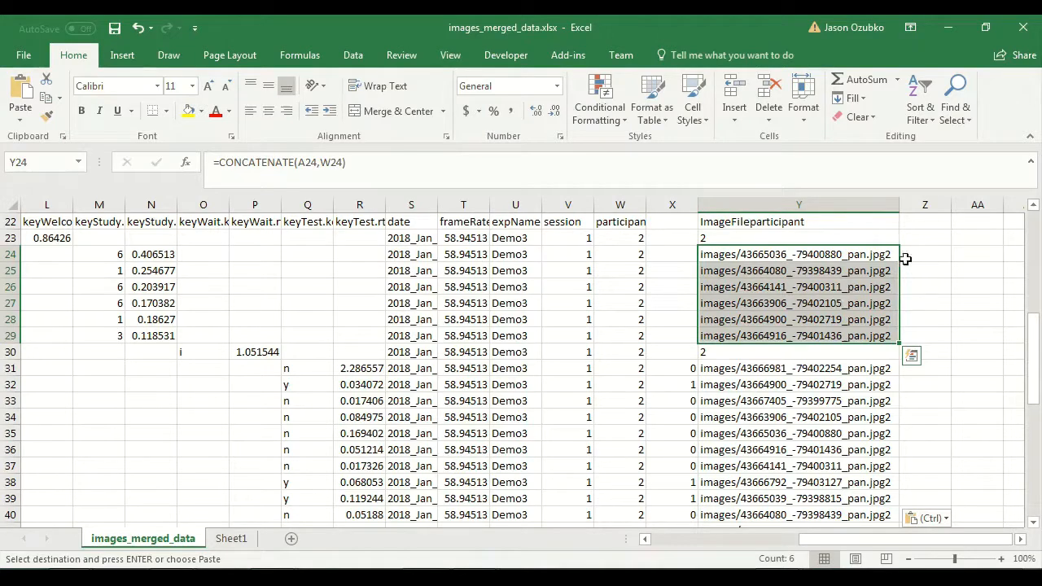
{"action": "scroll", "coordinate": [882, 369], "scroll_direction": "down", "scroll_amount": 8}
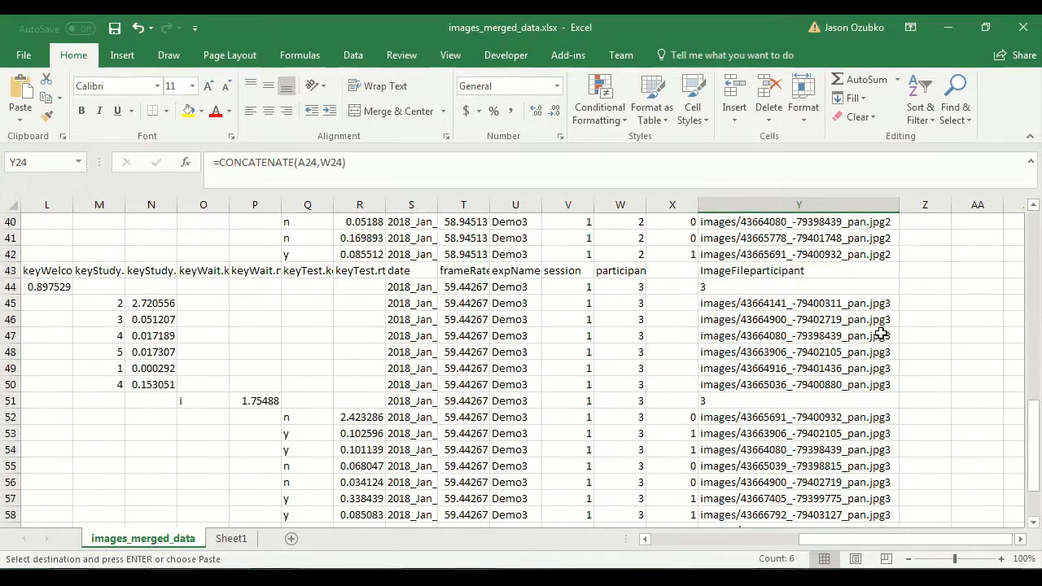
{"action": "scroll", "coordinate": [882, 334], "scroll_direction": "up", "scroll_amount": 15}
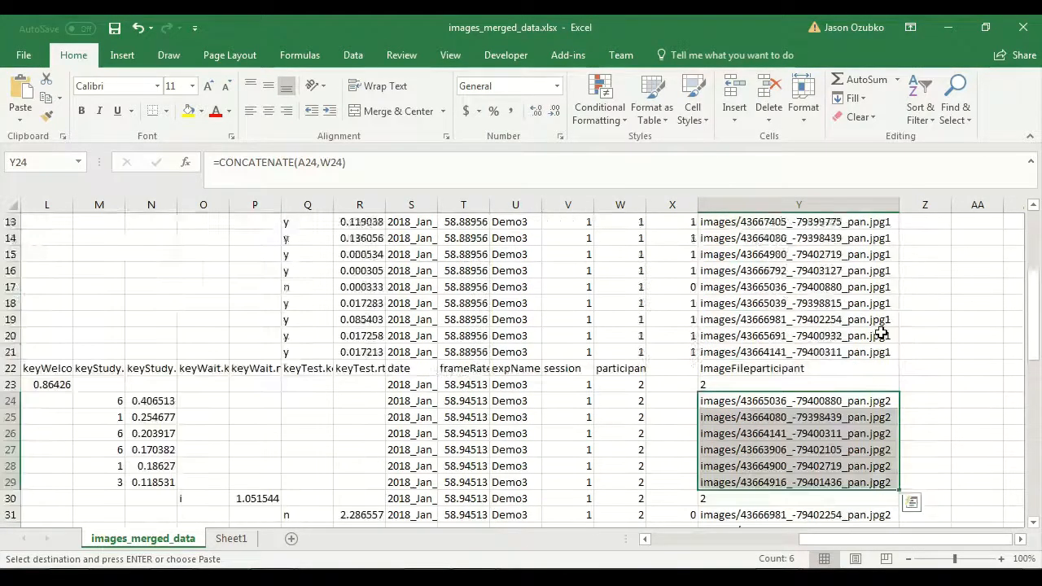
Step: Compare the tags in Y3 and Y10, and trace the old test trial in row 11 from its image file to its tag
{"action": "left_click", "coordinate": [790, 255]}
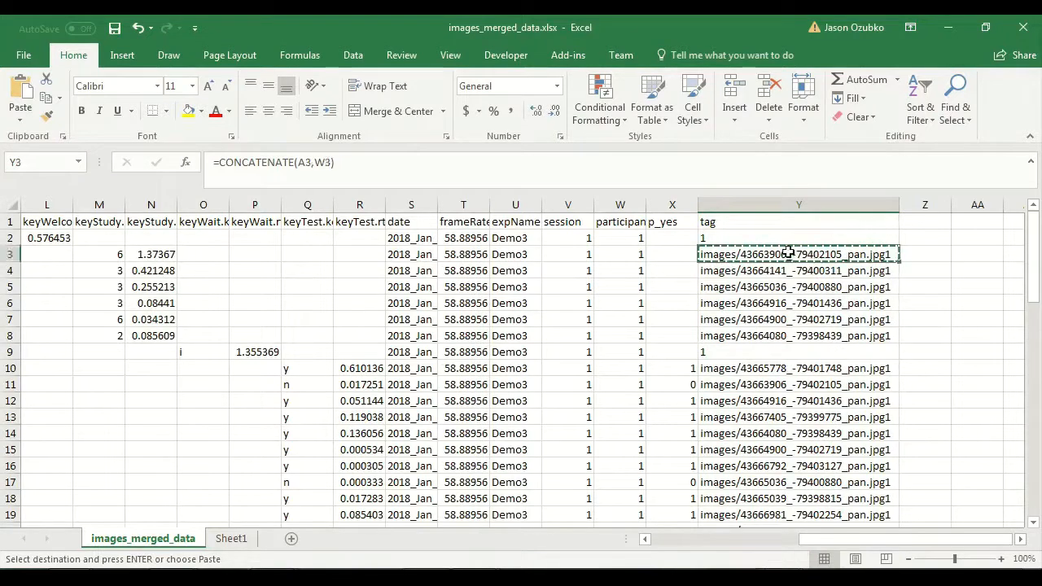
{"action": "left_click", "coordinate": [825, 371]}
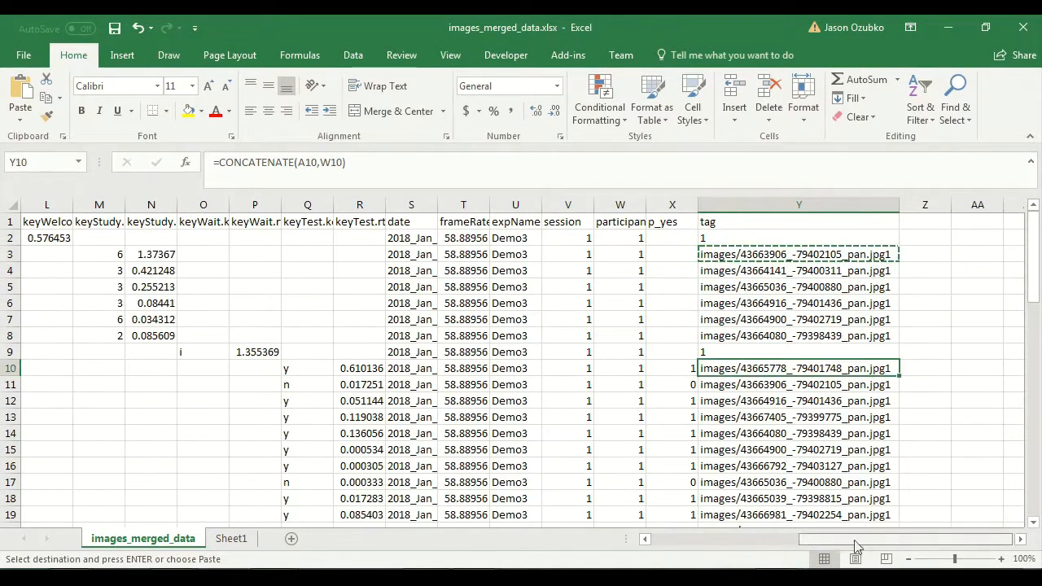
{"action": "left_click_drag", "start_coordinate": [853, 541], "coordinate": [694, 536]}
{"action": "left_click", "coordinate": [10, 384]}
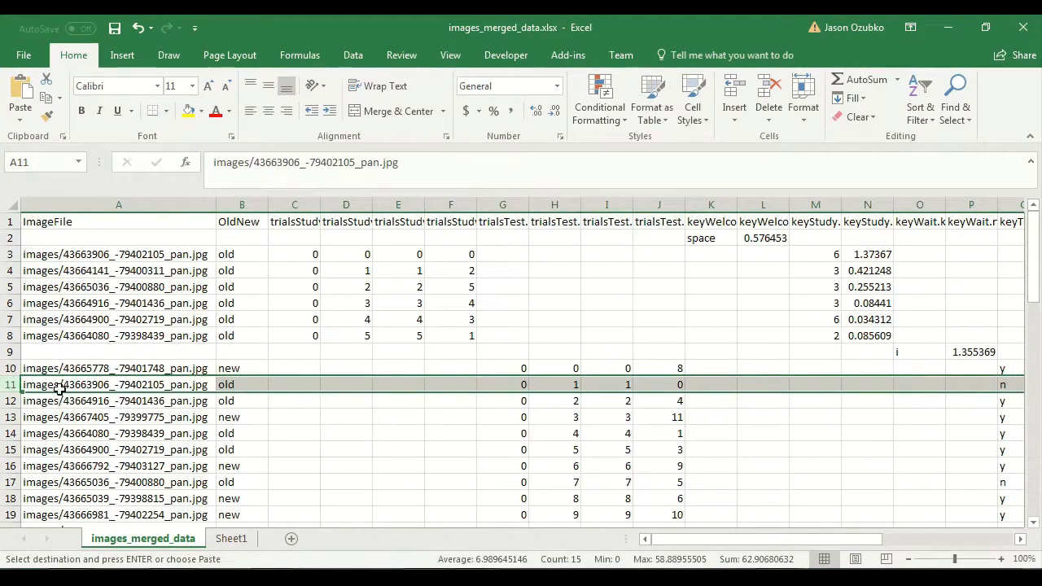
{"action": "left_click", "coordinate": [241, 383]}
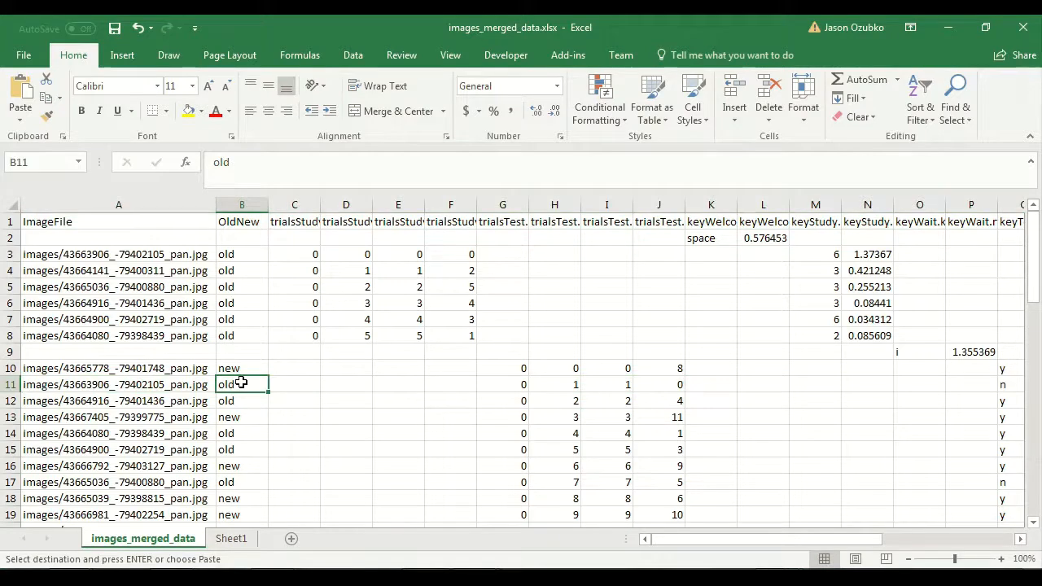
{"action": "left_click", "coordinate": [10, 385]}
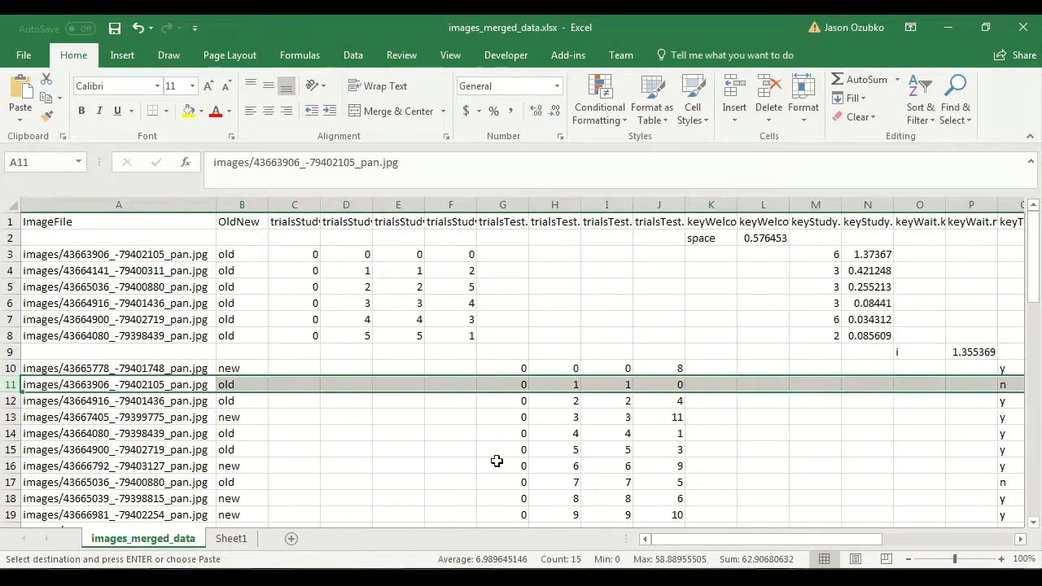
{"action": "left_click_drag", "start_coordinate": [758, 541], "coordinate": [1019, 544]}
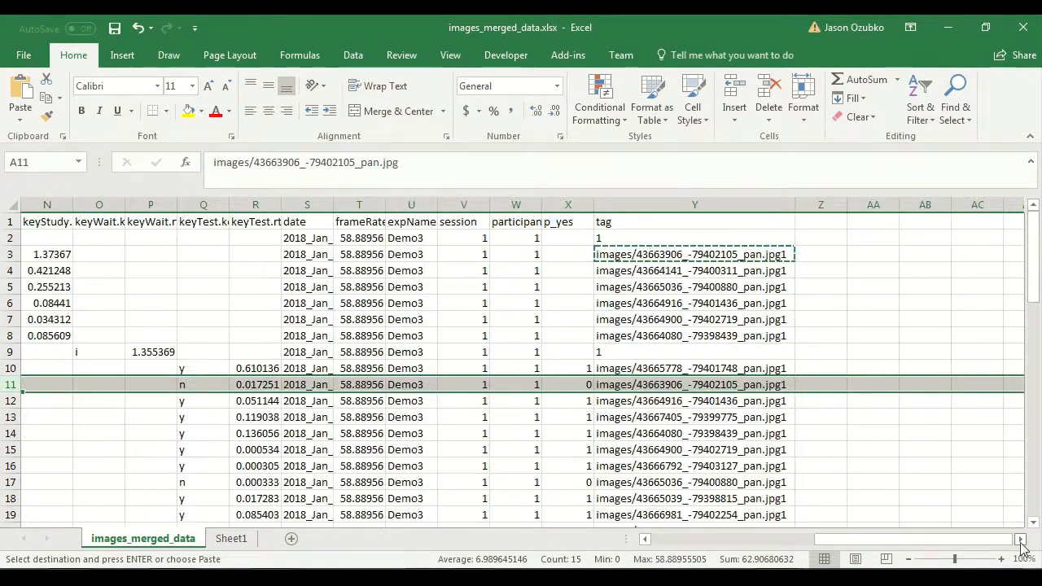
Step: Add the column header "study_rating" in Z1, beside tag, and select Z10 for the first test trial
{"action": "left_click", "coordinate": [833, 221]}
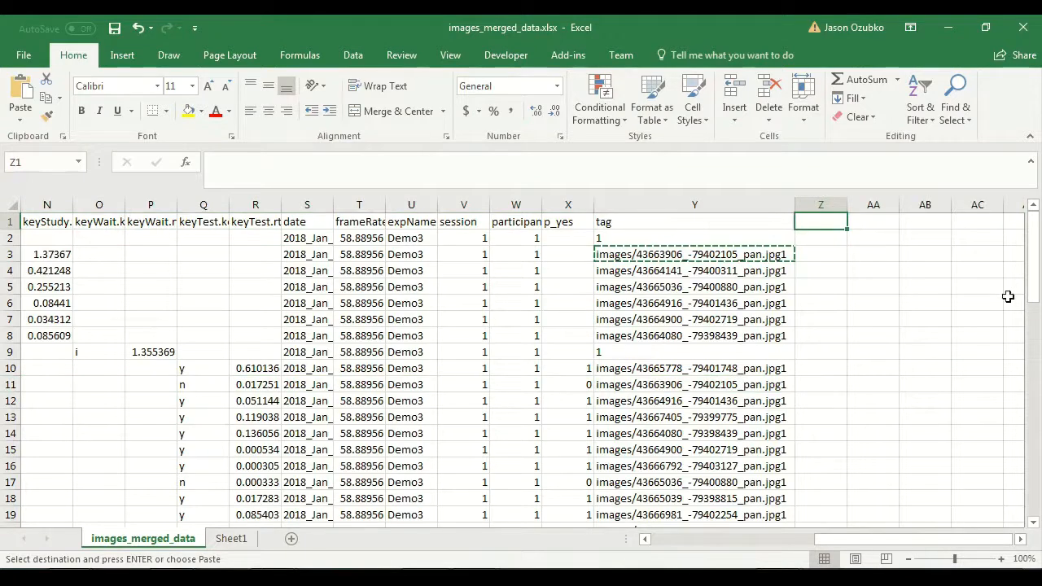
{"action": "type", "text": "study_rating"}
{"action": "key", "text": "Return"}
{"action": "left_click", "coordinate": [842, 369]}
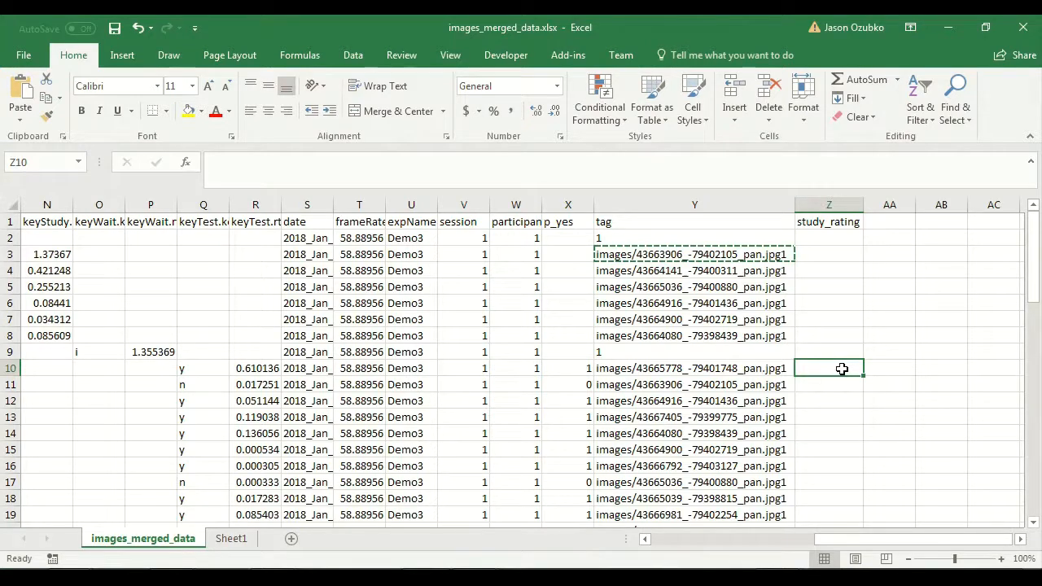
{"action": "type", "text": "=vlookup"}
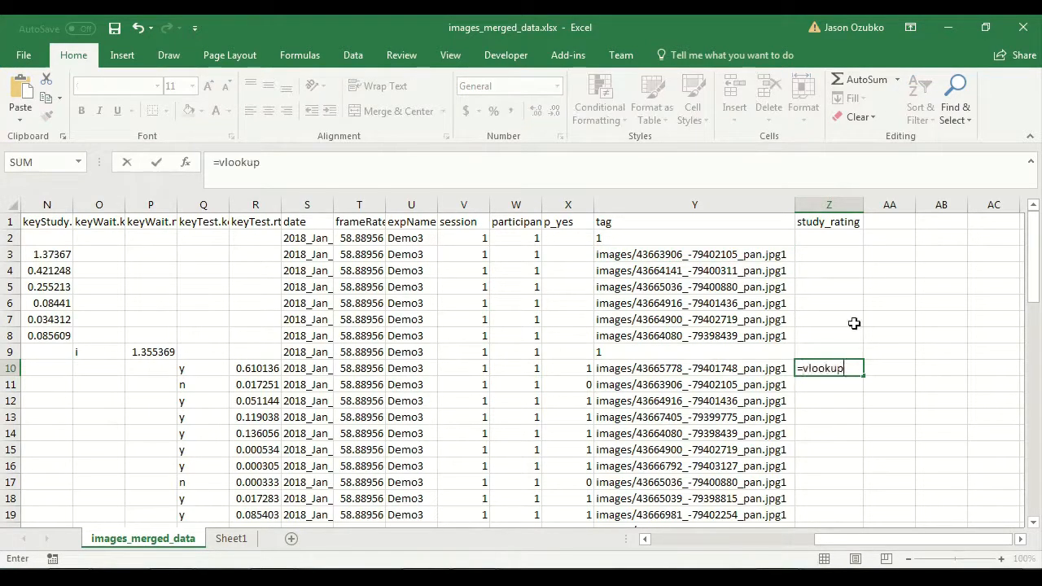
{"action": "key", "text": "Return"}
{"action": "left_click", "coordinate": [818, 367]}
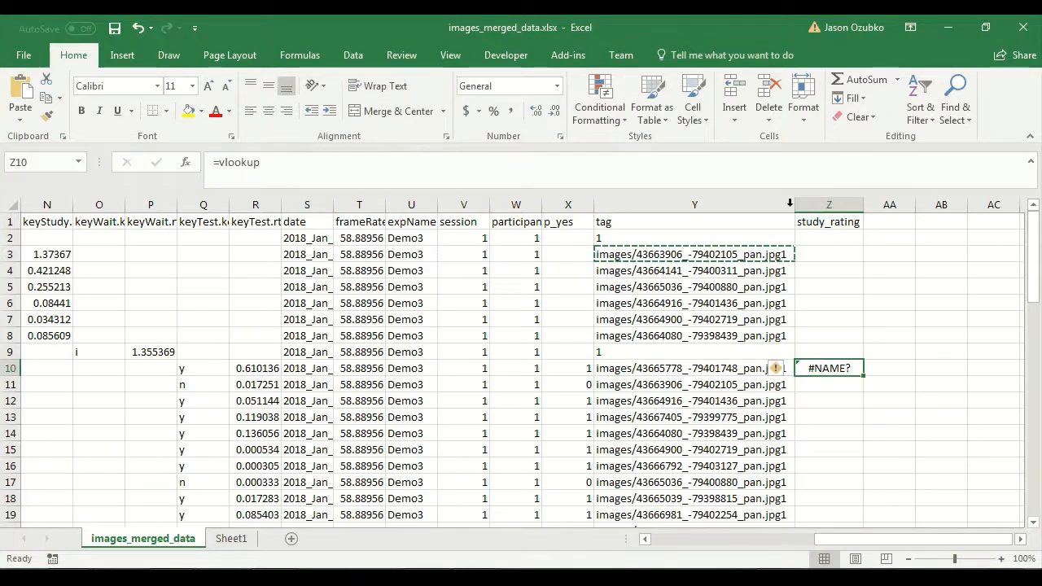
Step: Insert a blank column between tag and study_rating, and make the new column Z narrower
{"action": "right_click", "coordinate": [815, 204]}
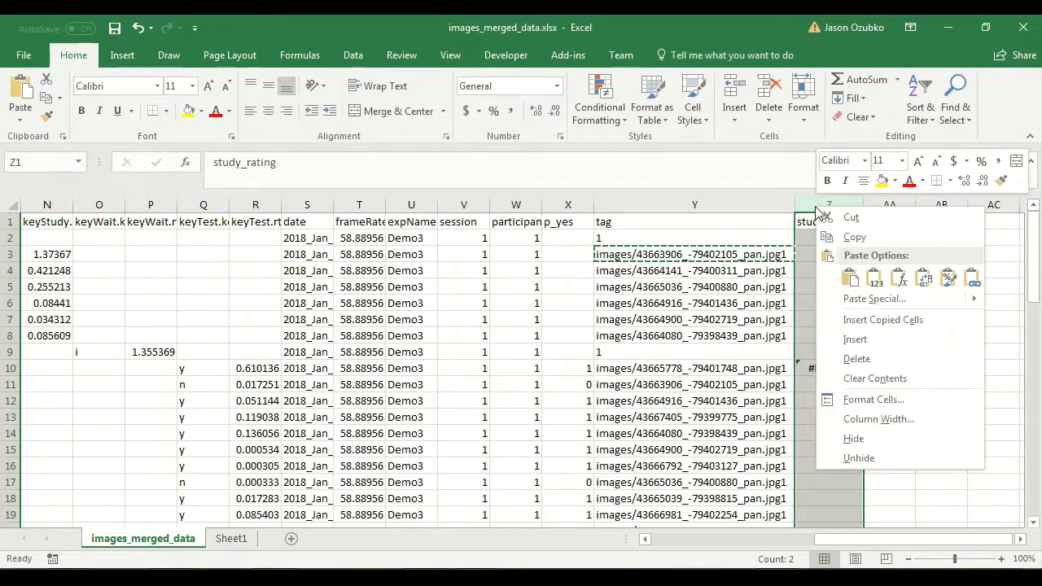
{"action": "left_click", "coordinate": [855, 337]}
{"action": "left_click", "coordinate": [826, 226]}
{"action": "left_click_drag", "start_coordinate": [996, 204], "coordinate": [855, 203]}
Step: Examine the study-phase ratings in M3:M8 and the matching blank cells beside the study tags in column Z
{"action": "key", "text": "ctrl+Left"}
{"action": "key", "text": "ctrl+Left"}
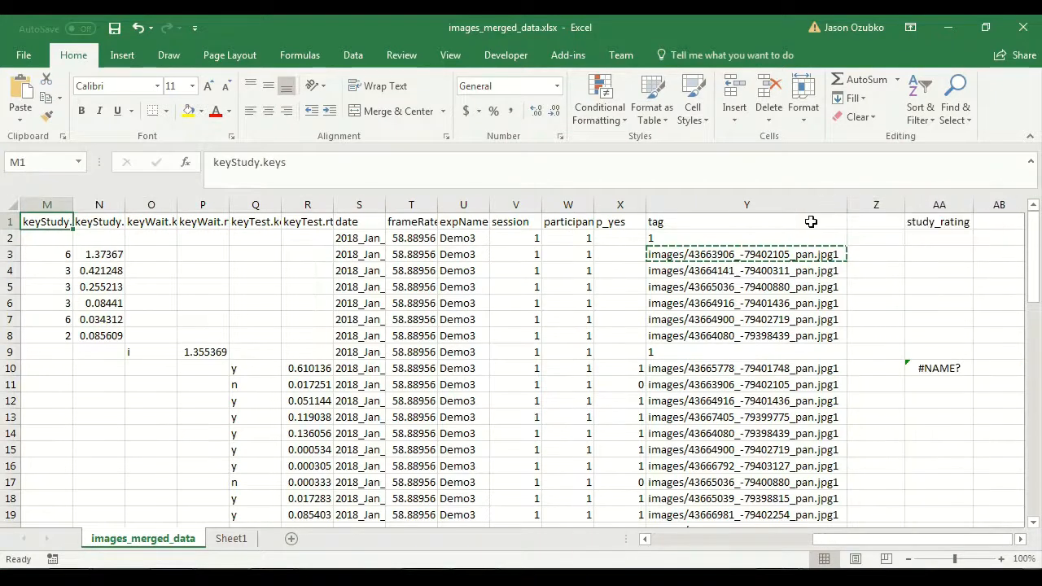
{"action": "key", "text": "ctrl+Down"}
{"action": "key", "text": "shift+Down"}
{"action": "key", "text": "shift+Down"}
{"action": "key", "text": "shift+Down"}
{"action": "key", "text": "shift+Down"}
{"action": "key", "text": "shift+Down"}
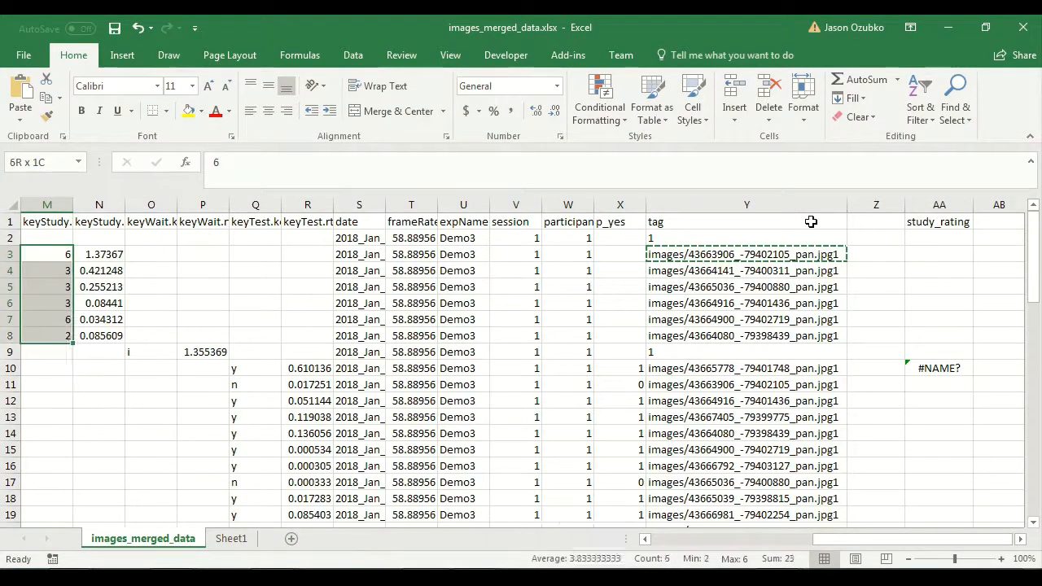
{"action": "key", "text": "Right"}
{"action": "key", "text": "Right"}
{"action": "key", "text": "Right"}
{"action": "key", "text": "Right"}
{"action": "key", "text": "Right"}
{"action": "key", "text": "Right"}
{"action": "key", "text": "Right"}
{"action": "key", "text": "Right"}
{"action": "key", "text": "Right"}
{"action": "key", "text": "Right"}
{"action": "key", "text": "Right"}
{"action": "key", "text": "Right"}
{"action": "key", "text": "Right"}
{"action": "key", "text": "Right"}
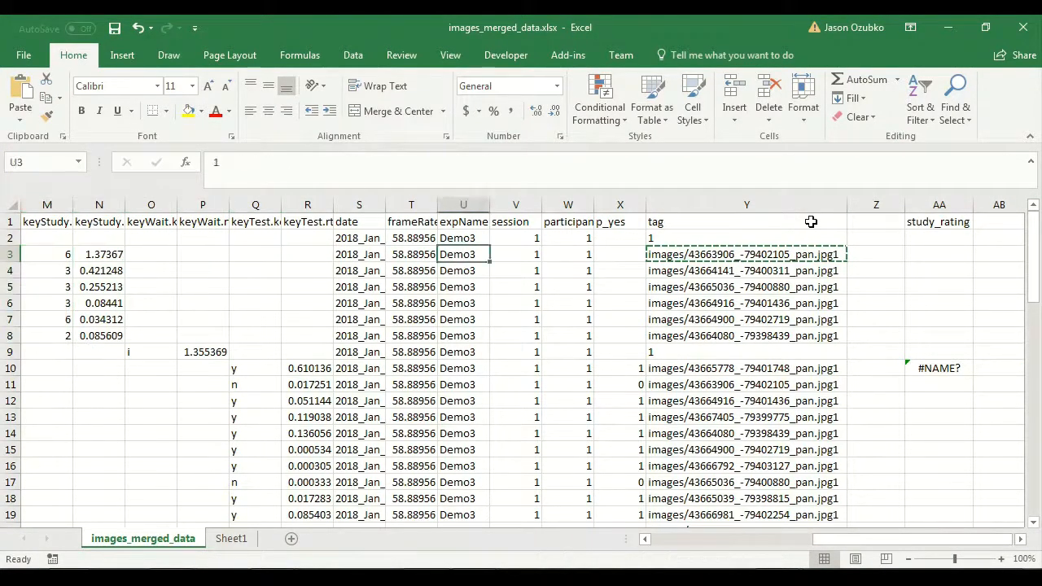
{"action": "key", "text": "Left"}
{"action": "key", "text": "shift+Down"}
{"action": "key", "text": "shift+Down"}
{"action": "key", "text": "shift+Down"}
{"action": "key", "text": "shift+Down"}
{"action": "key", "text": "shift+Down"}
{"action": "key", "text": "shift+Down"}
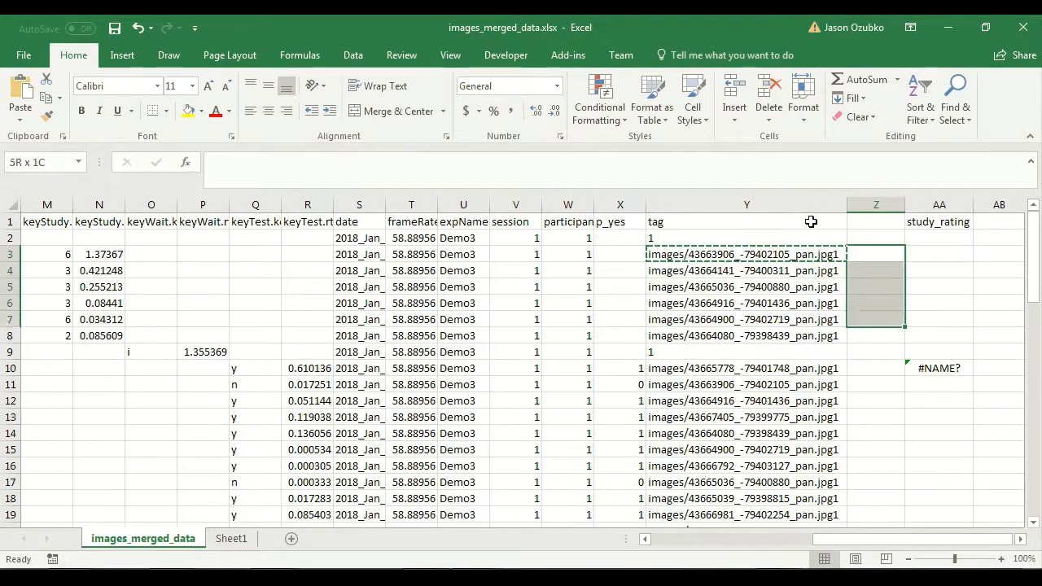
{"action": "key", "text": "shift+Up"}
{"action": "key", "text": "Left"}
{"action": "key", "text": "Left"}
{"action": "key", "text": "Left"}
{"action": "key", "text": "Left"}
{"action": "key", "text": "Left"}
{"action": "key", "text": "Left"}
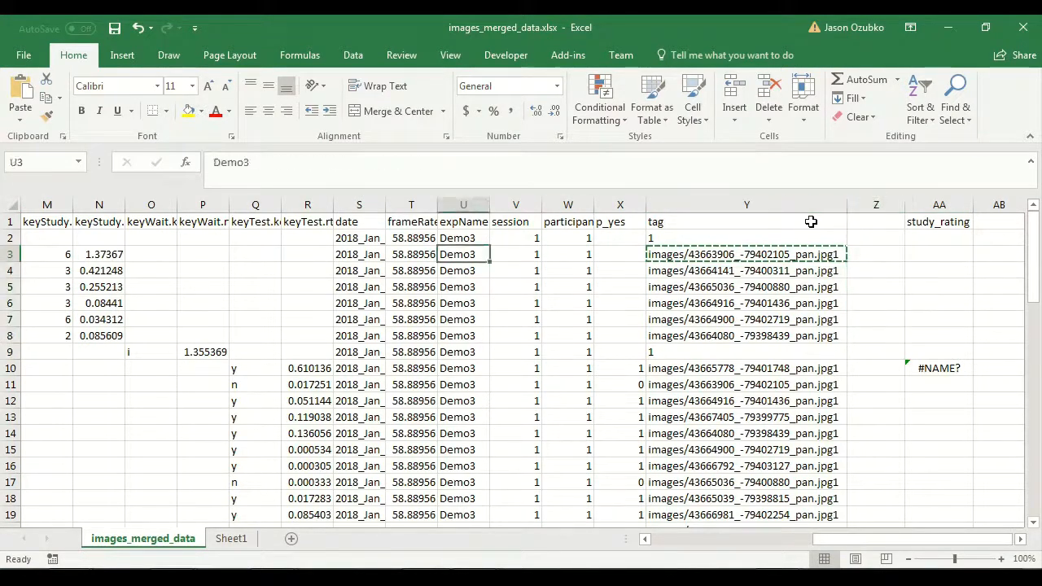
Step: Enter the formula =M3 in Z3 so the study rating is repeated beside its tag
{"action": "key", "text": "Right"}
{"action": "key", "text": "Right"}
{"action": "key", "text": "Right"}
{"action": "key", "text": "Right"}
{"action": "key", "text": "Right"}
{"action": "key", "text": "Right"}
{"action": "key", "text": "Right"}
{"action": "key", "text": "Left"}
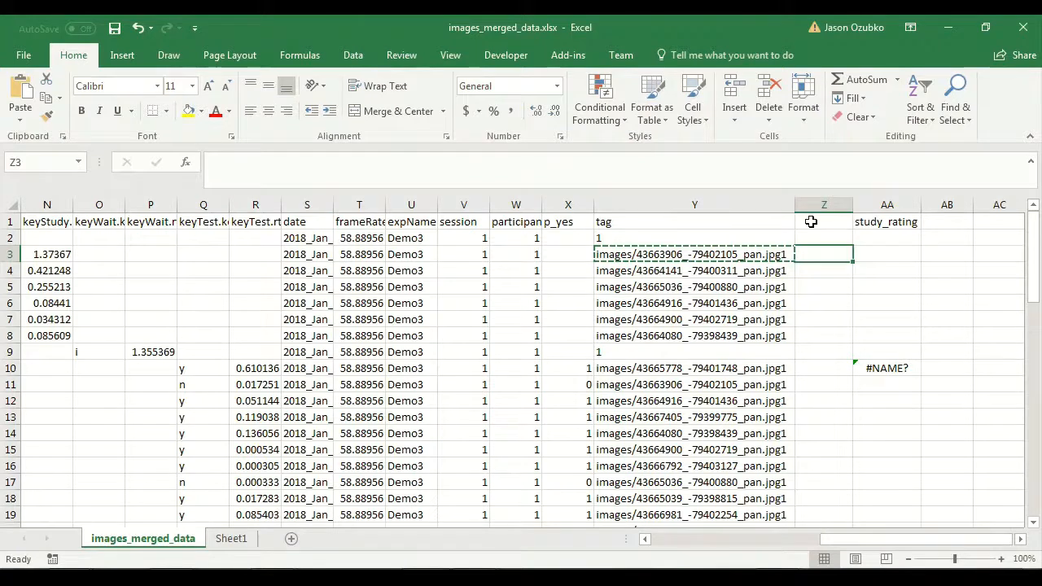
{"action": "type", "text": "="}
{"action": "key", "text": "Left"}
{"action": "key", "text": "Left"}
{"action": "key", "text": "Left"}
{"action": "key", "text": "Left"}
{"action": "key", "text": "Left"}
{"action": "key", "text": "Left"}
{"action": "key", "text": "Left"}
{"action": "key", "text": "Left"}
{"action": "key", "text": "Left"}
{"action": "key", "text": "Left"}
{"action": "key", "text": "Left"}
{"action": "key", "text": "Left"}
{"action": "key", "text": "Left"}
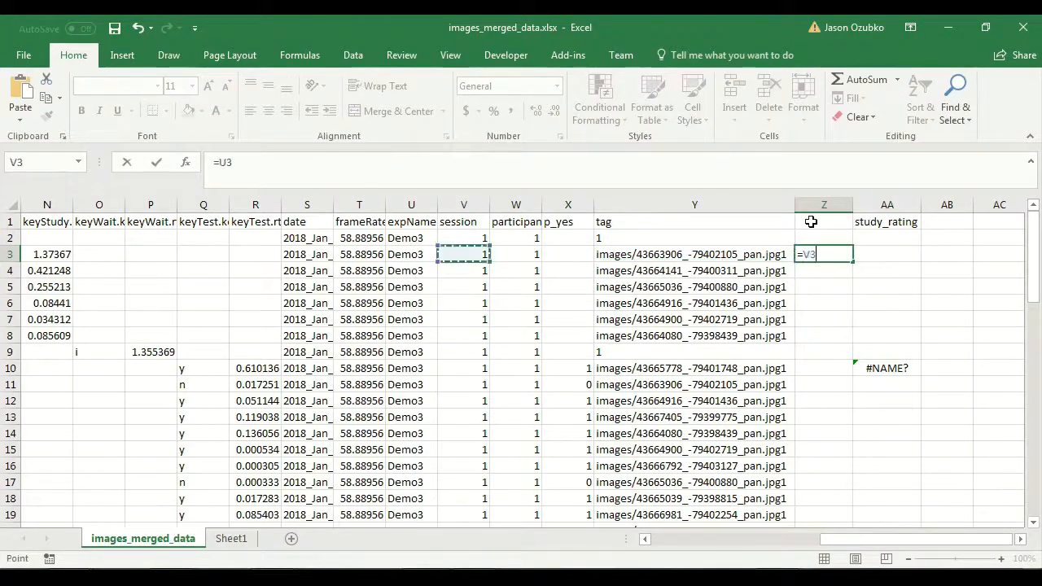
{"action": "key", "text": "Left"}
{"action": "key", "text": "Right"}
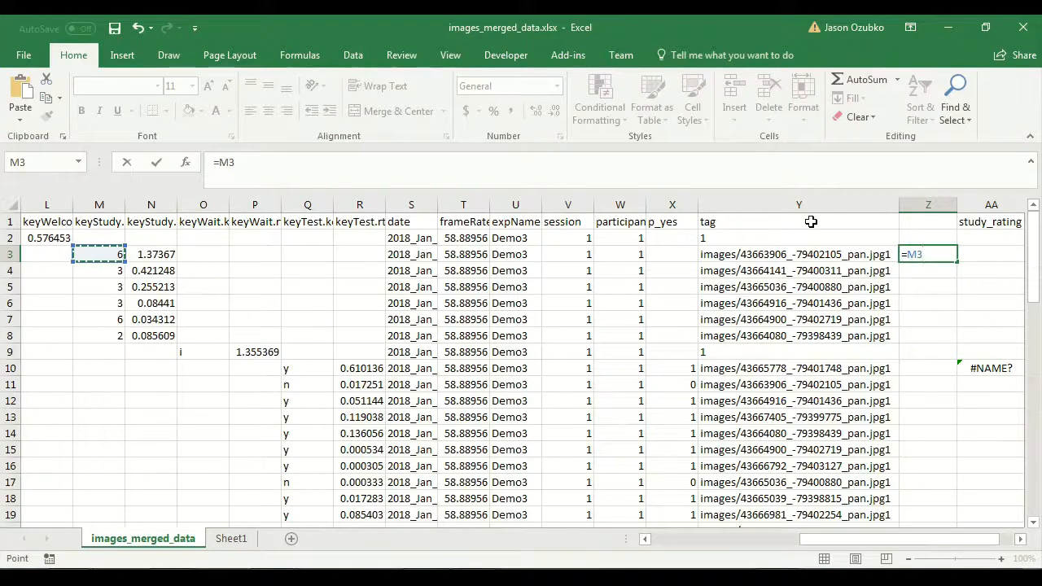
{"action": "key", "text": "Return"}
Step: Copy the Z3 formula down through the remaining data rows of column Z
{"action": "key", "text": "Up"}
{"action": "key", "text": "ctrl+c"}
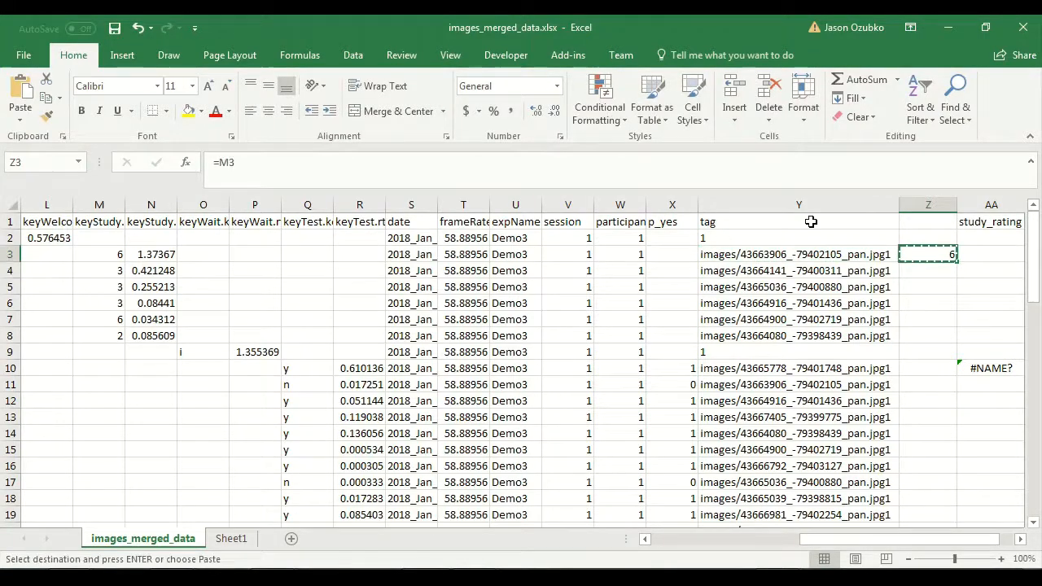
{"action": "key", "text": "ctrl+shift+Down"}
{"action": "key", "text": "ctrl+BackSpace"}
{"action": "key", "text": "ctrl+v"}
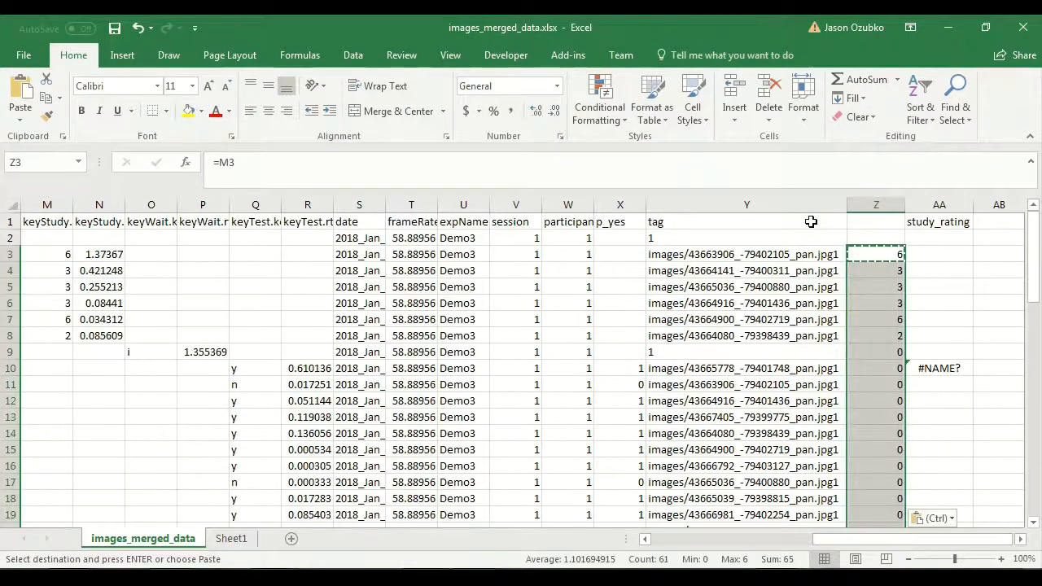
Step: Check the copied rating values in column Z from the study trials into the test trials
{"action": "key", "text": "Down"}
{"action": "key", "text": "Down"}
{"action": "key", "text": "Down"}
{"action": "key", "text": "Down"}
{"action": "key", "text": "Down"}
{"action": "key", "text": "Down"}
{"action": "key", "text": "Down"}
{"action": "key", "text": "Down"}
{"action": "key", "text": "Down"}
{"action": "key", "text": "Down"}
{"action": "key", "text": "Down"}
{"action": "key", "text": "Down"}
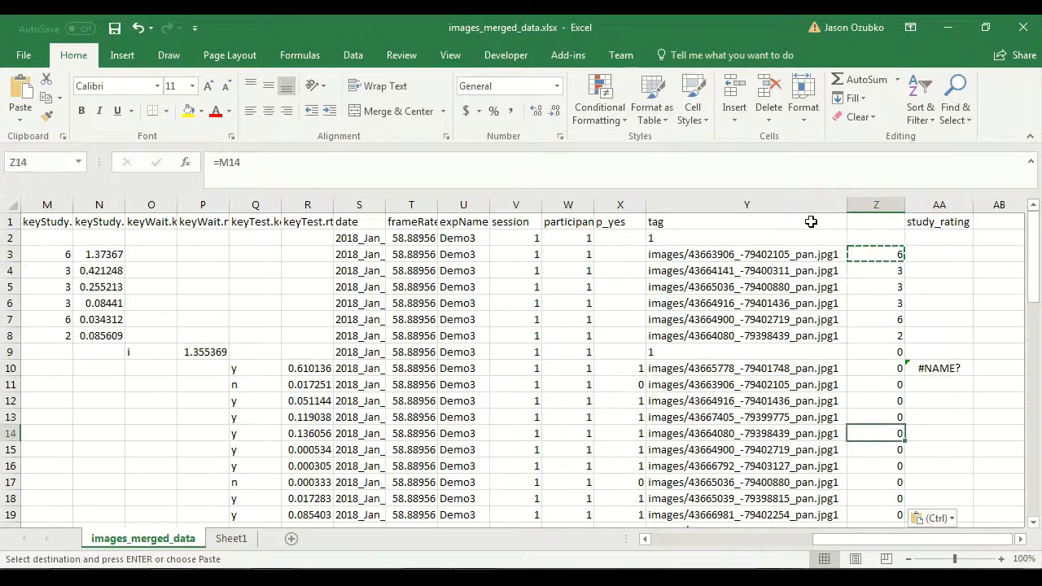
Step: Add the column header "keystudy" in Z1, beside tag
{"action": "key", "text": "Up"}
{"action": "key", "text": "Up"}
{"action": "key", "text": "Up"}
{"action": "key", "text": "Up"}
{"action": "key", "text": "Up"}
{"action": "key", "text": "Up"}
{"action": "key", "text": "Up"}
{"action": "key", "text": "Up"}
{"action": "key", "text": "Up"}
{"action": "key", "text": "Up"}
{"action": "key", "text": "Up"}
{"action": "key", "text": "Up"}
{"action": "key", "text": "Up"}
{"action": "key", "text": "Up"}
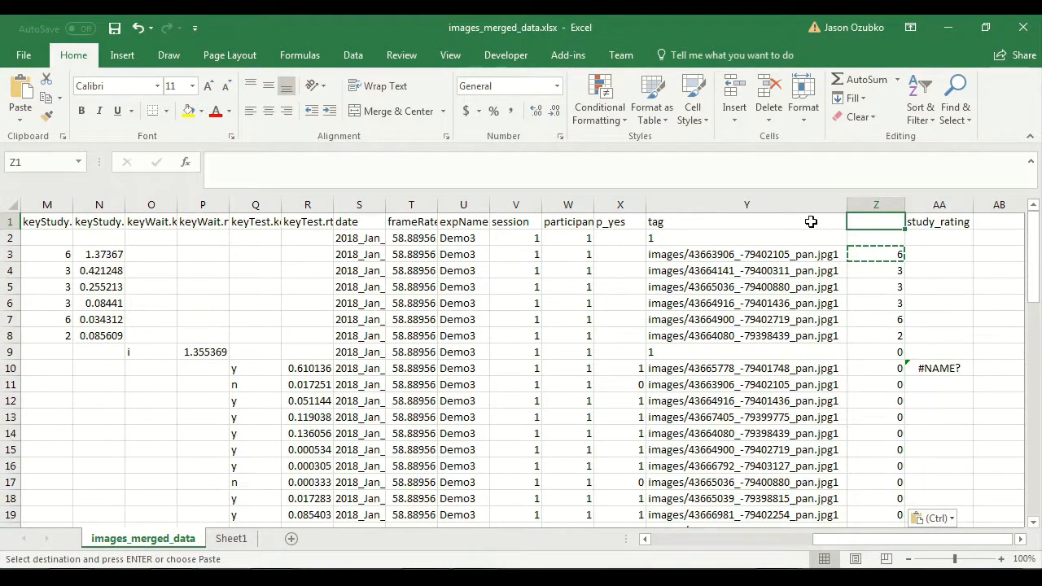
{"action": "type", "text": "keystudy"}
{"action": "key", "text": "BackSpace"}
{"action": "key", "text": "Return"}
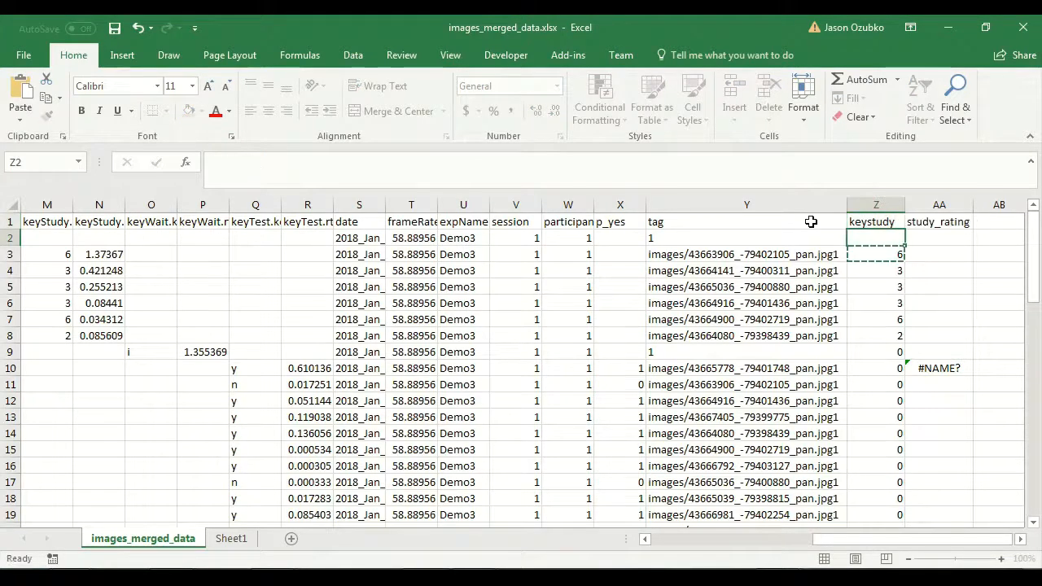
Step: Clear the incomplete lookup formula from AA10 and select AA11, the study_rating cell of the first old test trial
{"action": "key", "text": "Right"}
{"action": "key", "text": "Down"}
{"action": "key", "text": "Down"}
{"action": "key", "text": "Down"}
{"action": "key", "text": "Down"}
{"action": "key", "text": "Down"}
{"action": "left_click", "coordinate": [909, 368]}
{"action": "key", "text": "Delete"}
{"action": "left_click", "coordinate": [939, 382]}
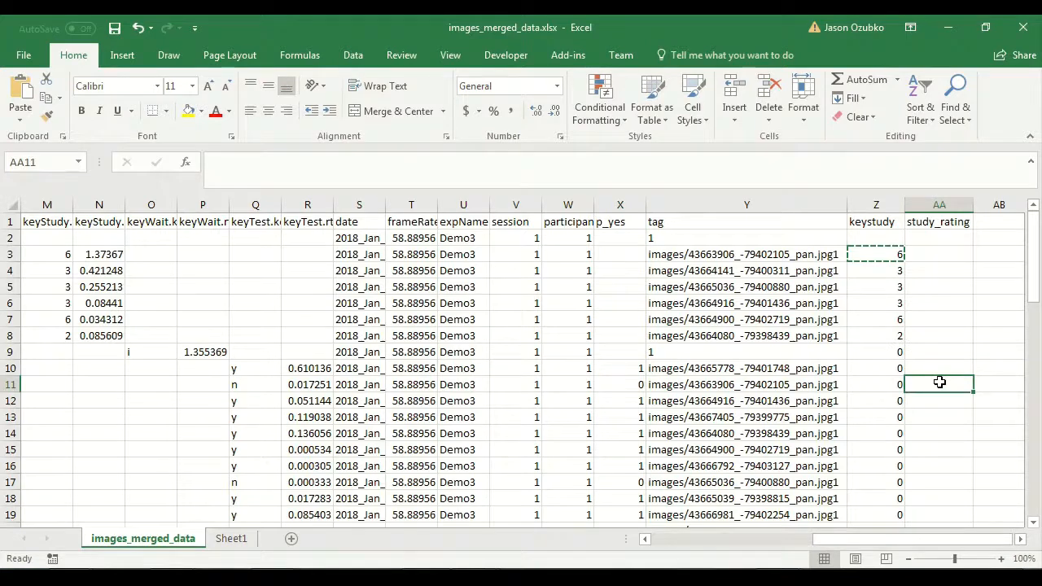
Step: Start a VLOOKUP formula in AA11 with the tag in Y11 as lookup value and columns Y:Z as table array
{"action": "type", "text": "=vlookup"}
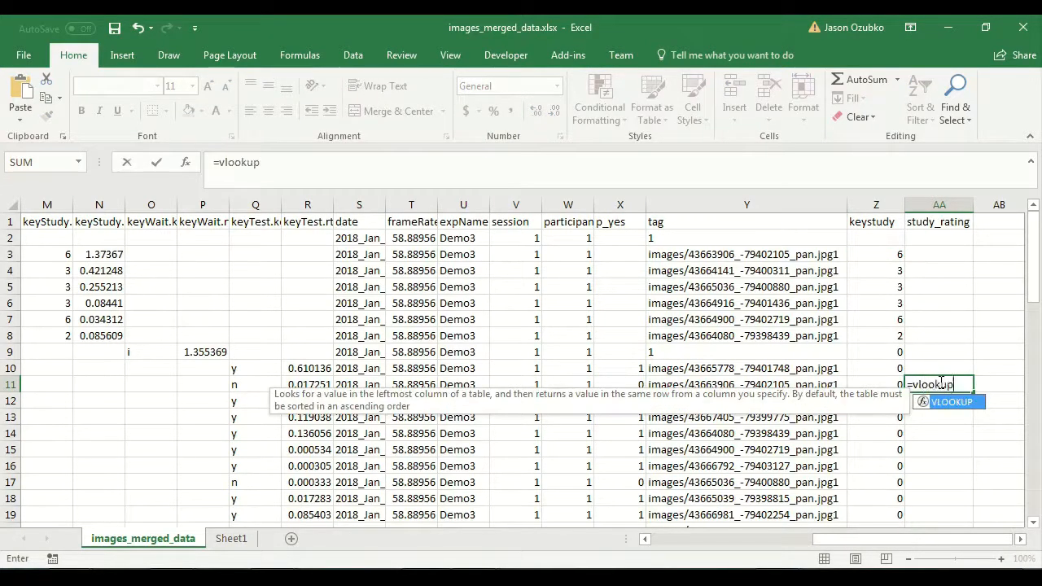
{"action": "type", "text": "("}
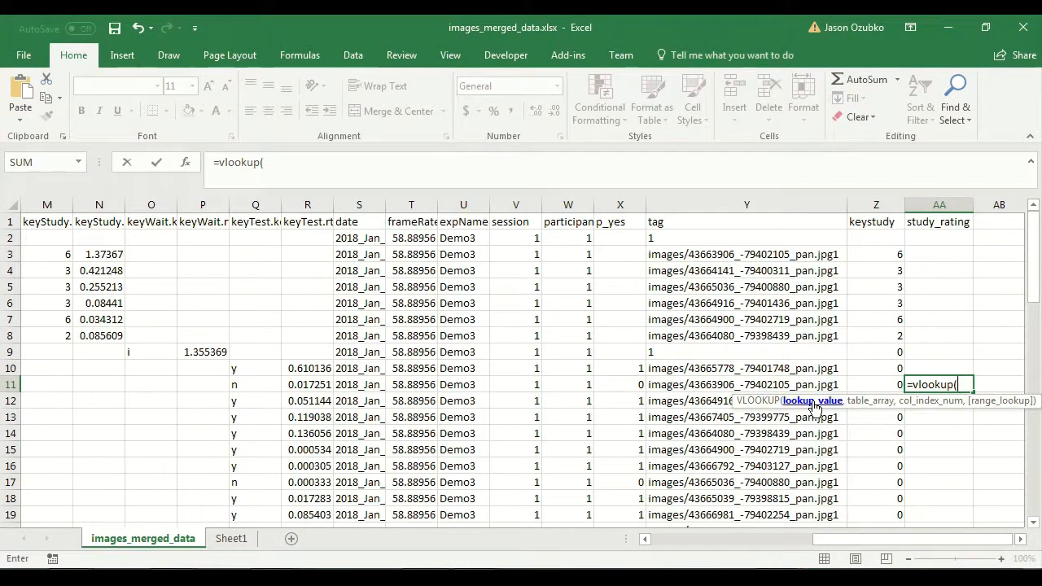
{"action": "left_click", "coordinate": [791, 385]}
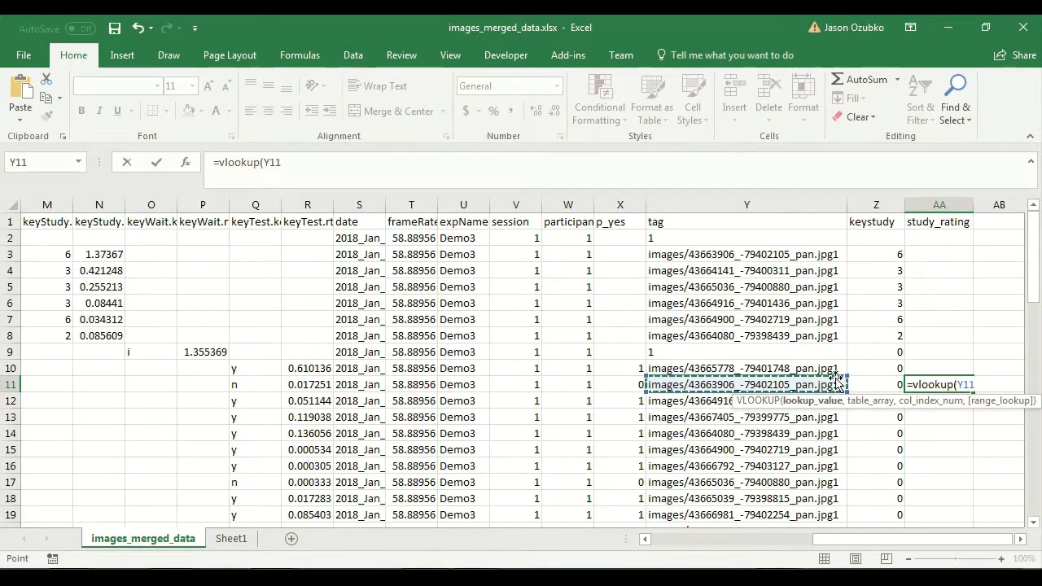
{"action": "type", "text": ","}
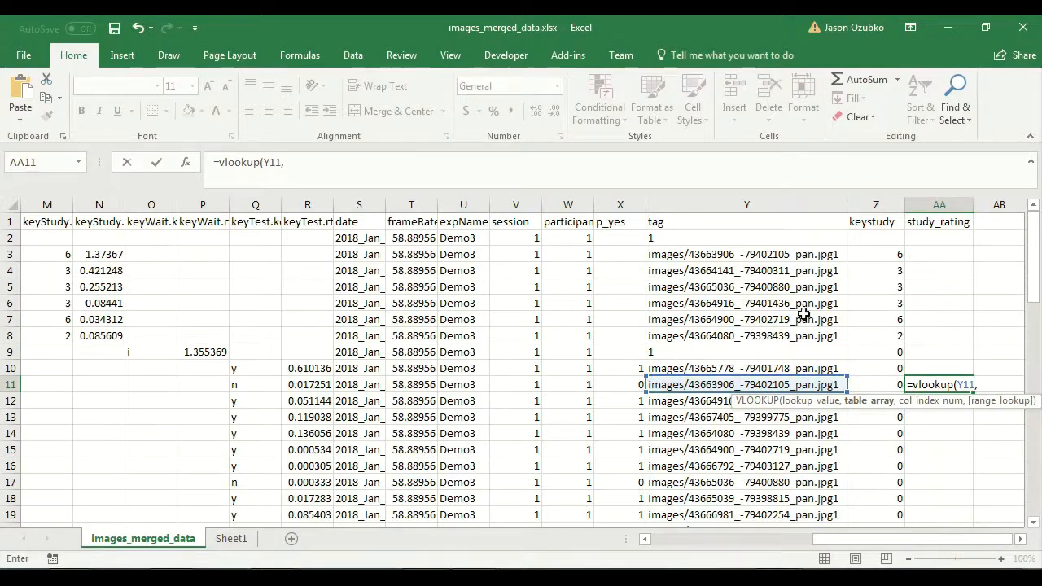
{"action": "left_click", "coordinate": [744, 201]}
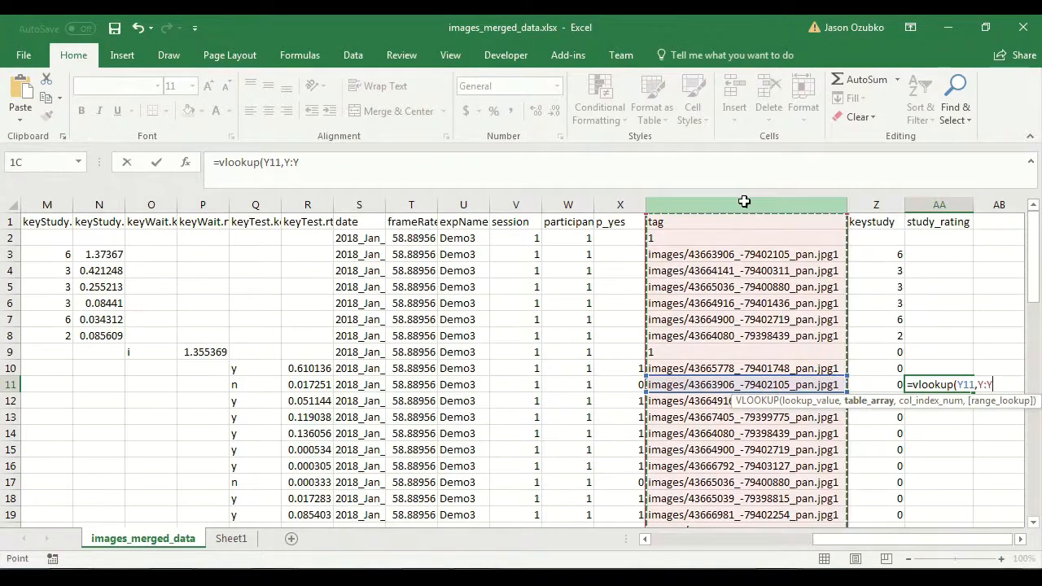
{"action": "left_click_drag", "start_coordinate": [744, 201], "coordinate": [889, 204]}
{"action": "type", "text": ","}
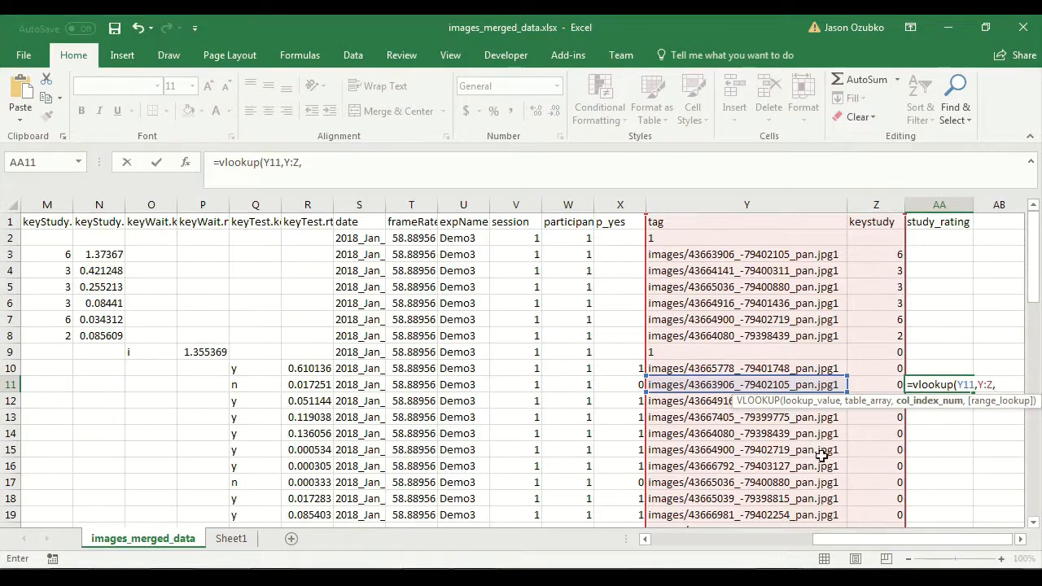
{"action": "left_click", "coordinate": [1020, 539]}
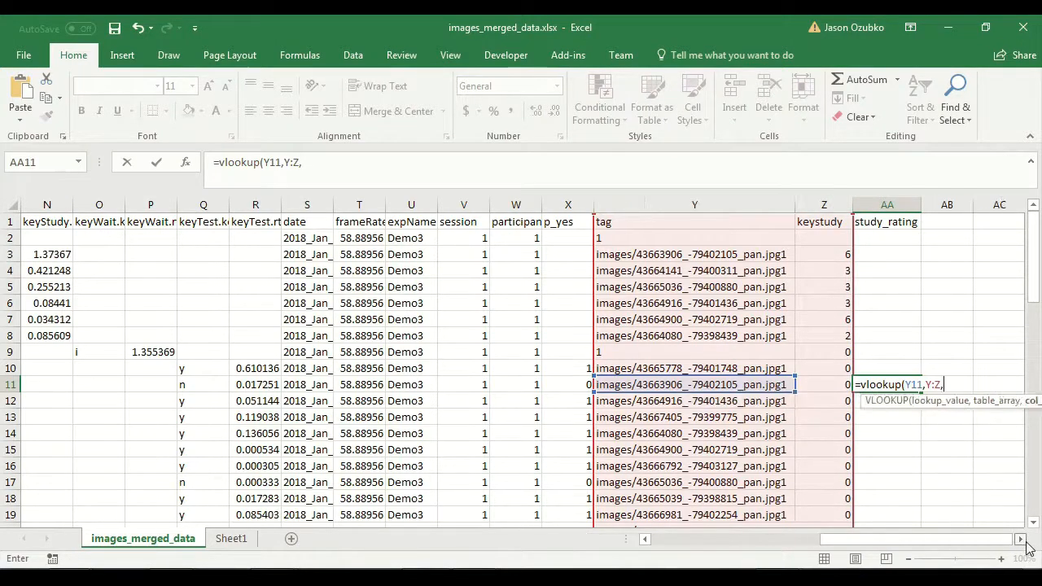
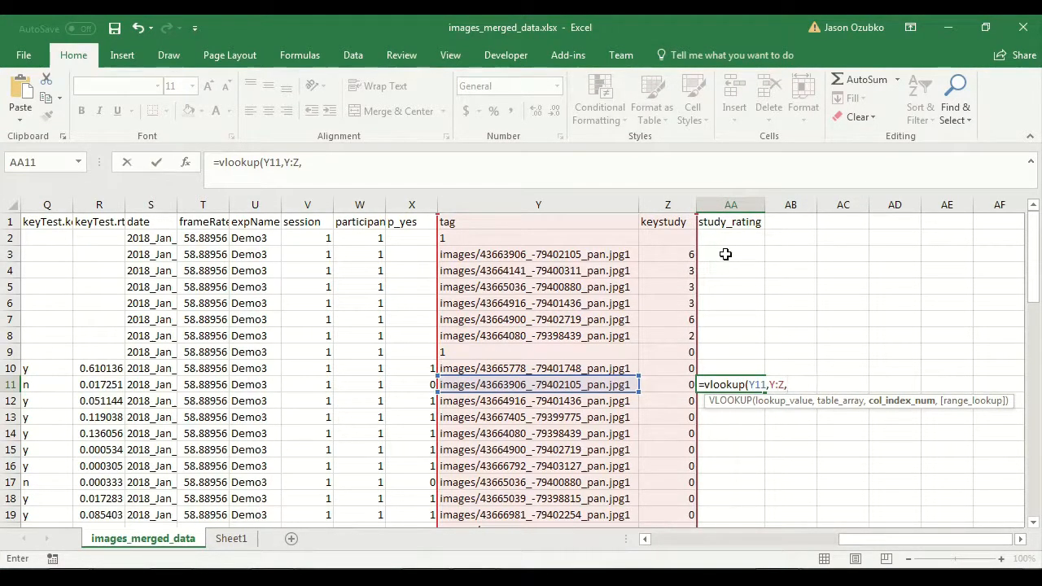
Step: Complete the AA11 lookup formula with column index 2 and FALSE for an exact match
{"action": "left_click_drag", "start_coordinate": [523, 207], "coordinate": [673, 235]}
{"action": "key", "text": "BackSpace"}
{"action": "key", "text": "BackSpace"}
{"action": "key", "text": "BackSpace"}
{"action": "type", "text": ","}
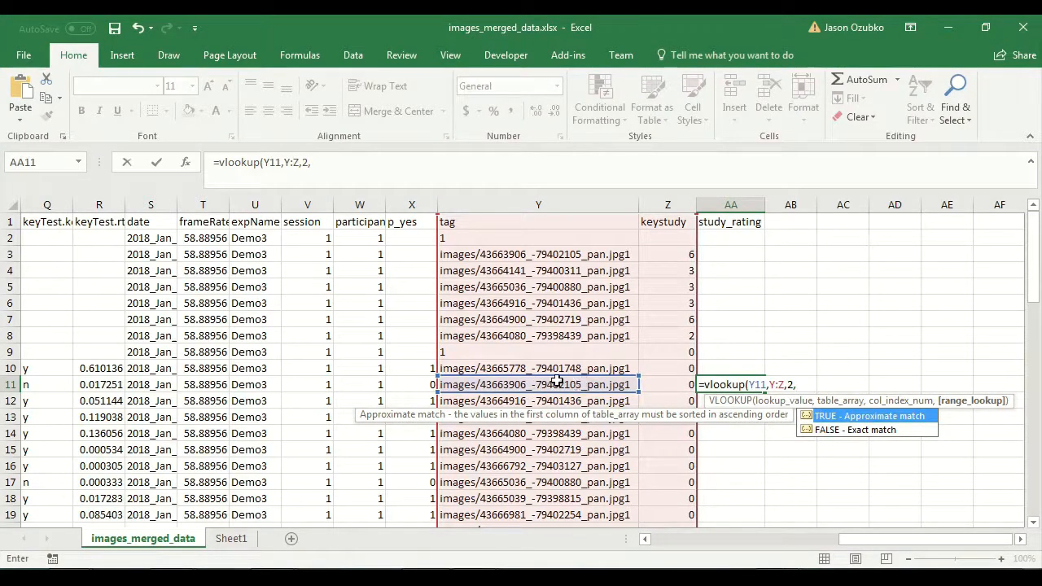
{"action": "left_click", "coordinate": [884, 434]}
{"action": "double_click", "coordinate": [884, 431]}
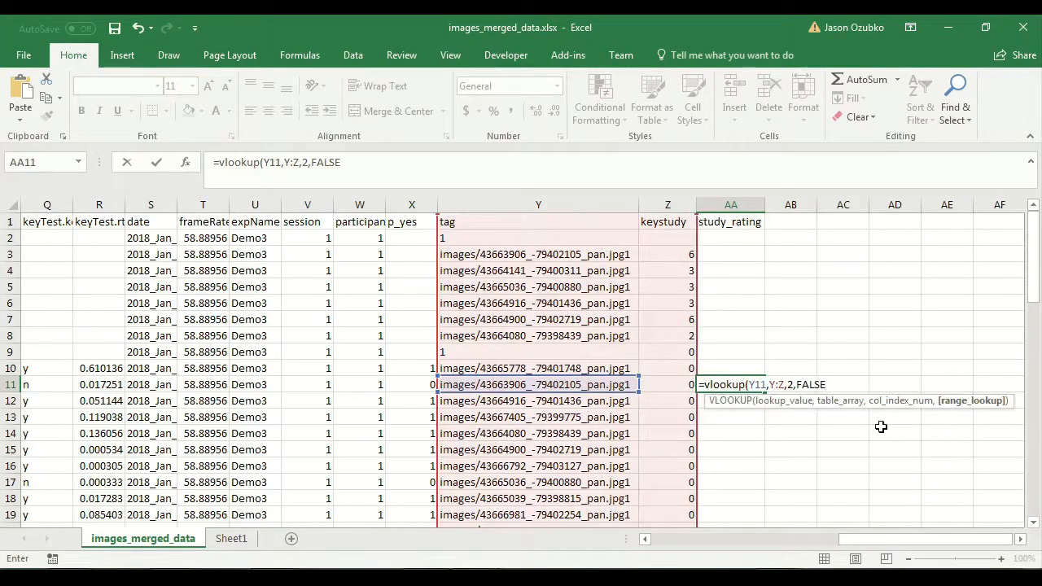
{"action": "key", "text": "Return"}
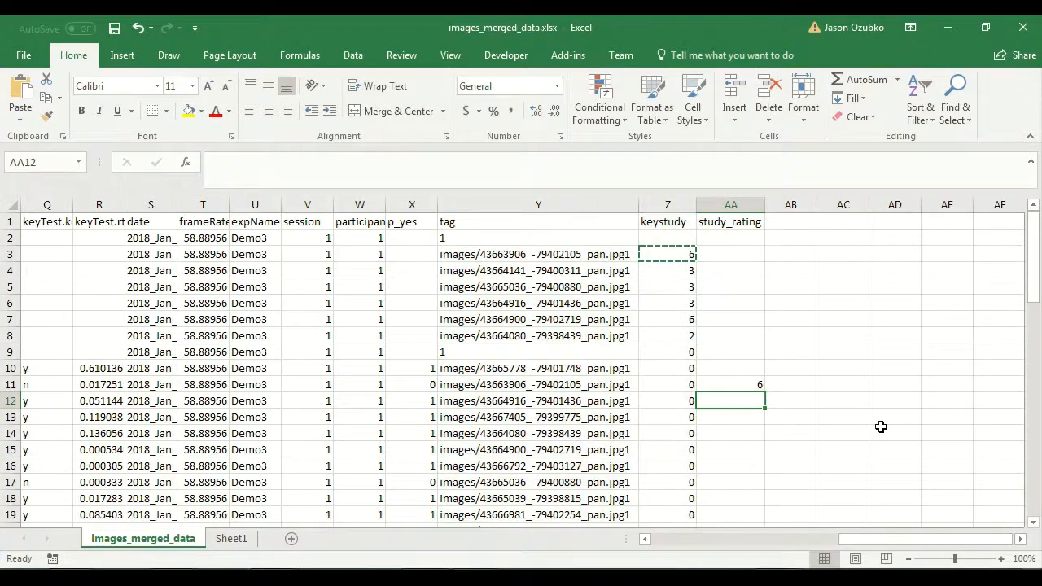
Step: Compare the AA11 lookup with the study and test tags in column Y and with row 11's own tag and keystudy cells
{"action": "key", "text": "Up"}
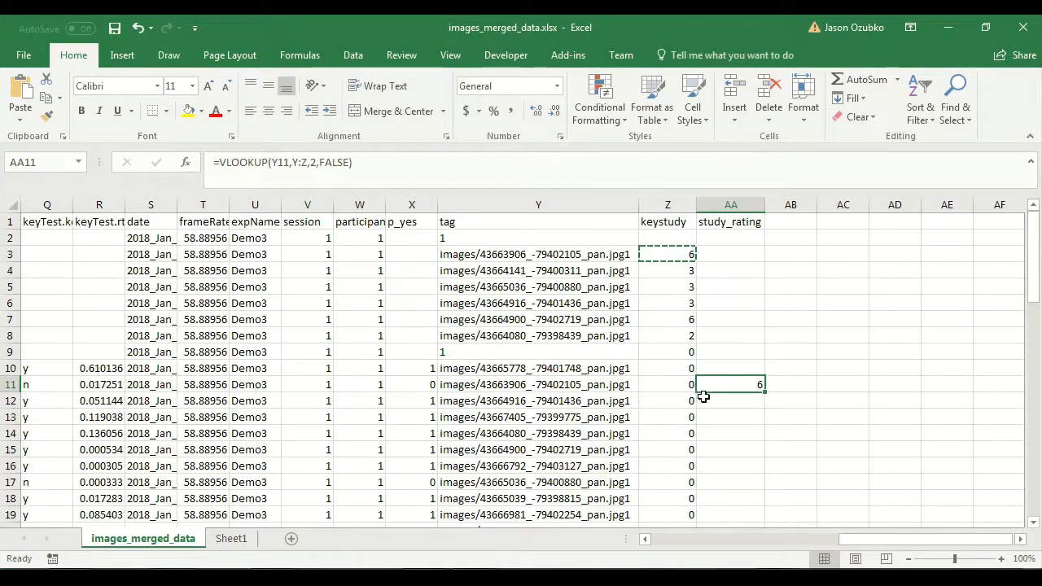
{"action": "left_click_drag", "start_coordinate": [526, 372], "coordinate": [492, 416]}
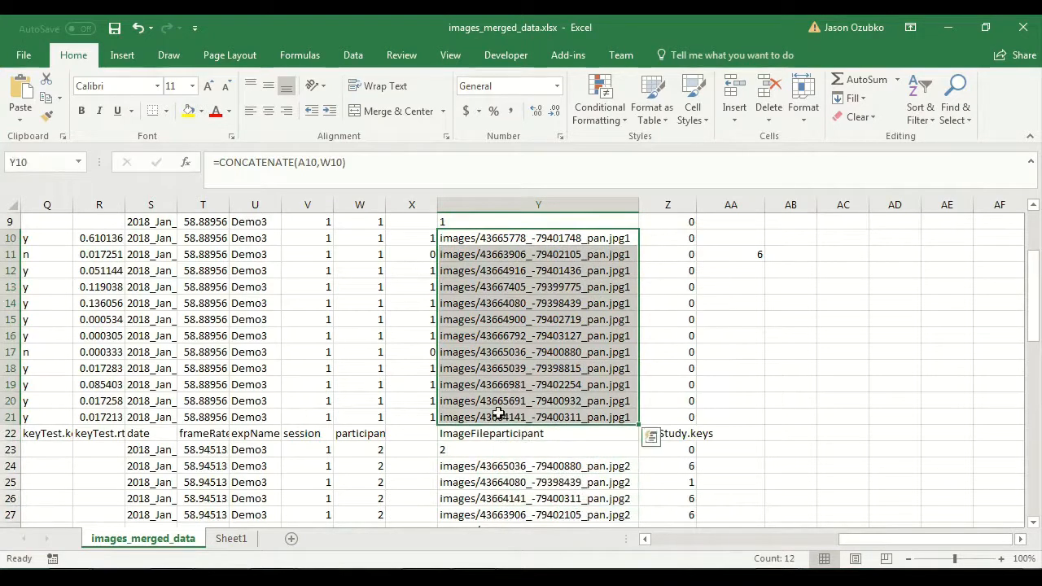
{"action": "scroll", "coordinate": [549, 400], "scroll_direction": "up", "scroll_amount": 3}
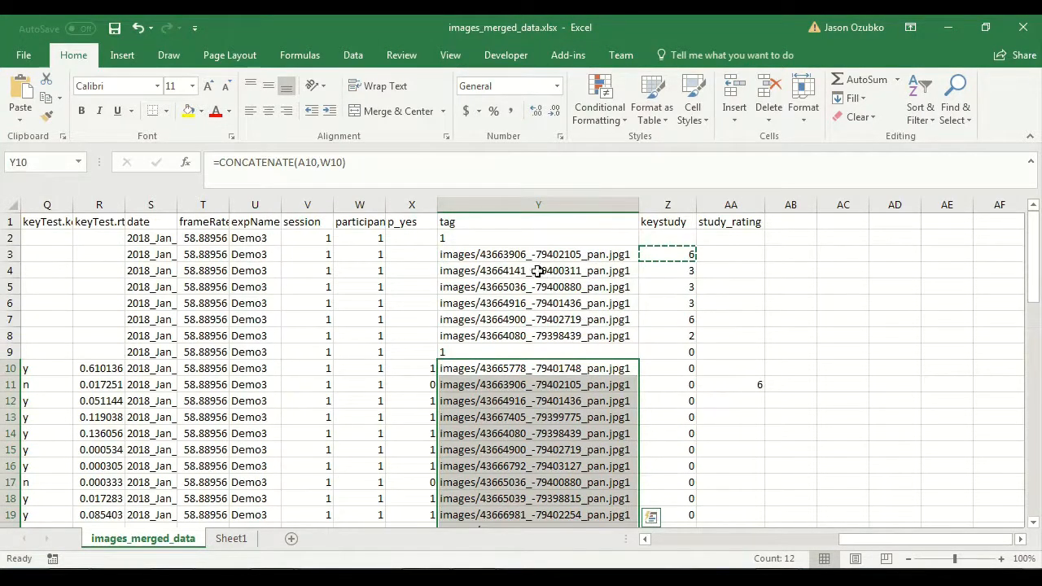
{"action": "left_click_drag", "start_coordinate": [522, 253], "coordinate": [554, 483]}
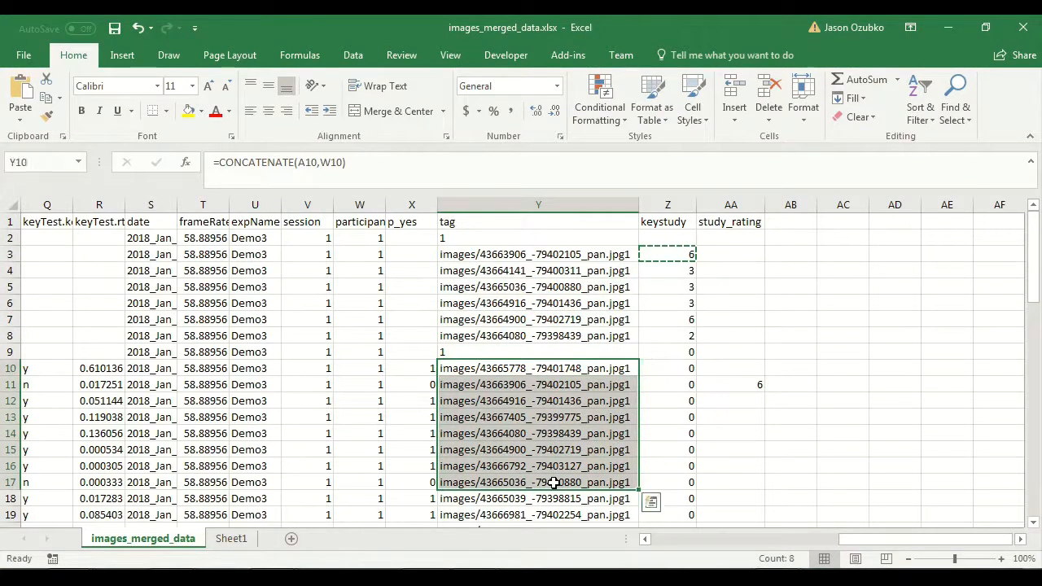
{"action": "left_click", "coordinate": [566, 382]}
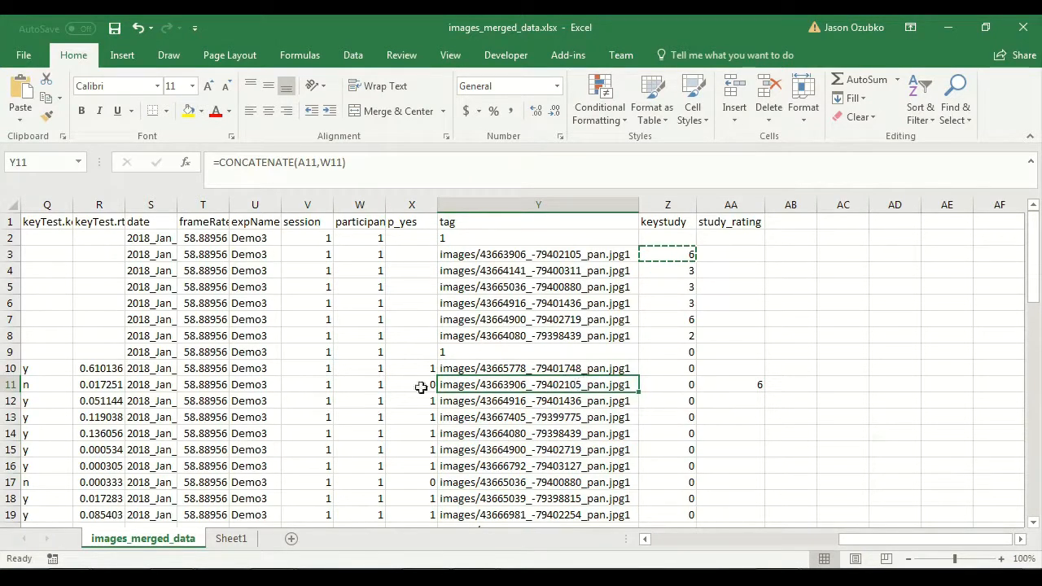
{"action": "left_click_drag", "start_coordinate": [491, 385], "coordinate": [684, 384]}
{"action": "left_click", "coordinate": [665, 382]}
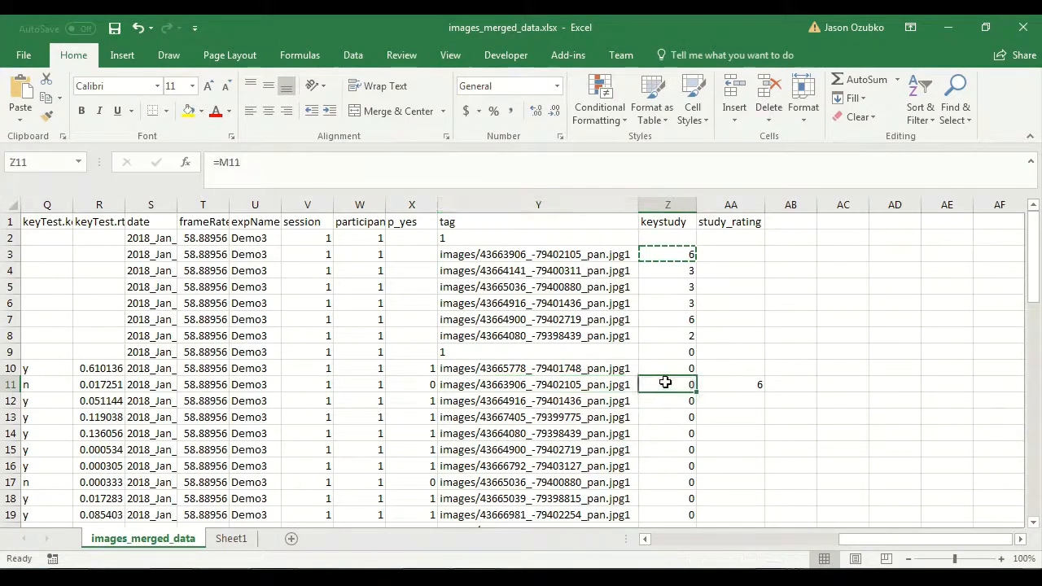
{"action": "left_click_drag", "start_coordinate": [505, 387], "coordinate": [673, 381]}
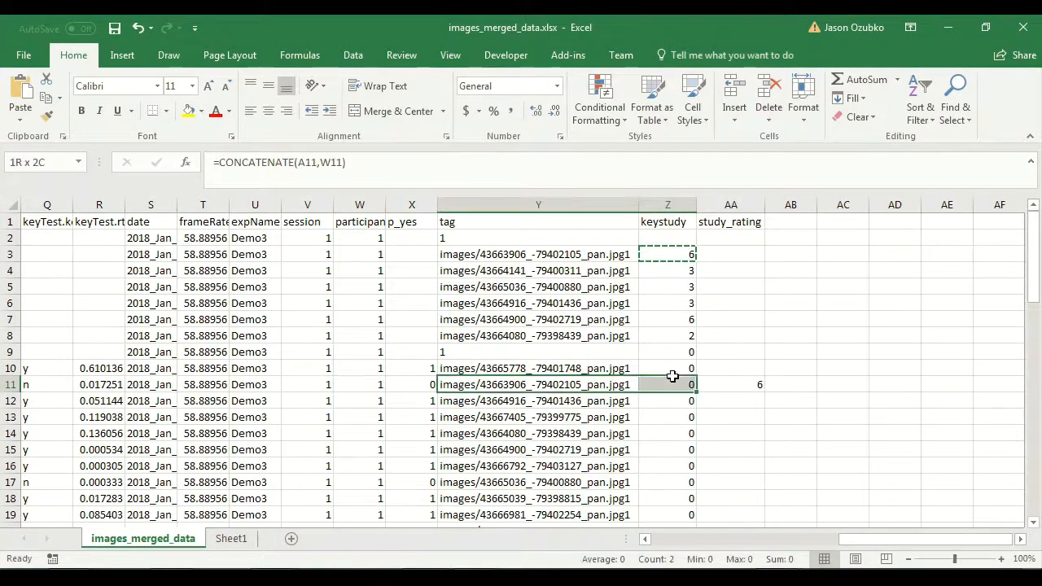
Step: Compare the AA11 lookup formula with the matching tag and keystudy cells in study row 3 and test row 11
{"action": "left_click", "coordinate": [739, 379]}
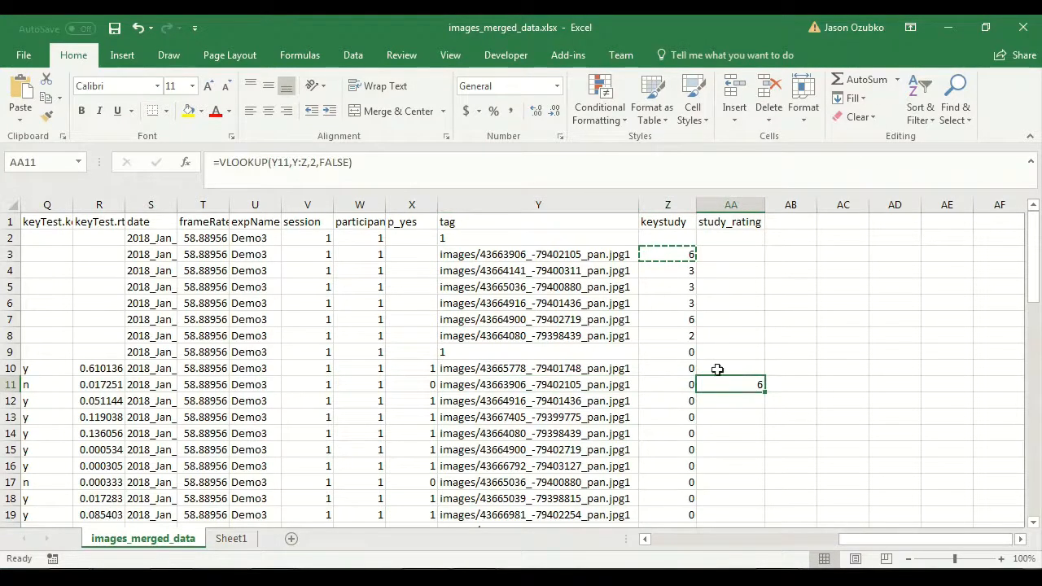
{"action": "left_click_drag", "start_coordinate": [521, 254], "coordinate": [681, 255]}
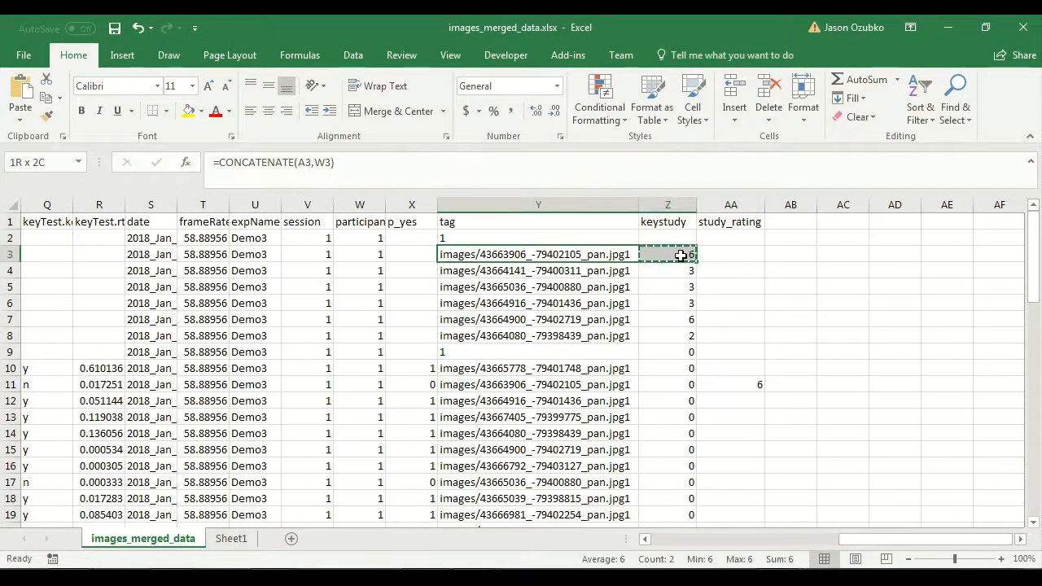
{"action": "left_click_drag", "start_coordinate": [517, 385], "coordinate": [655, 383]}
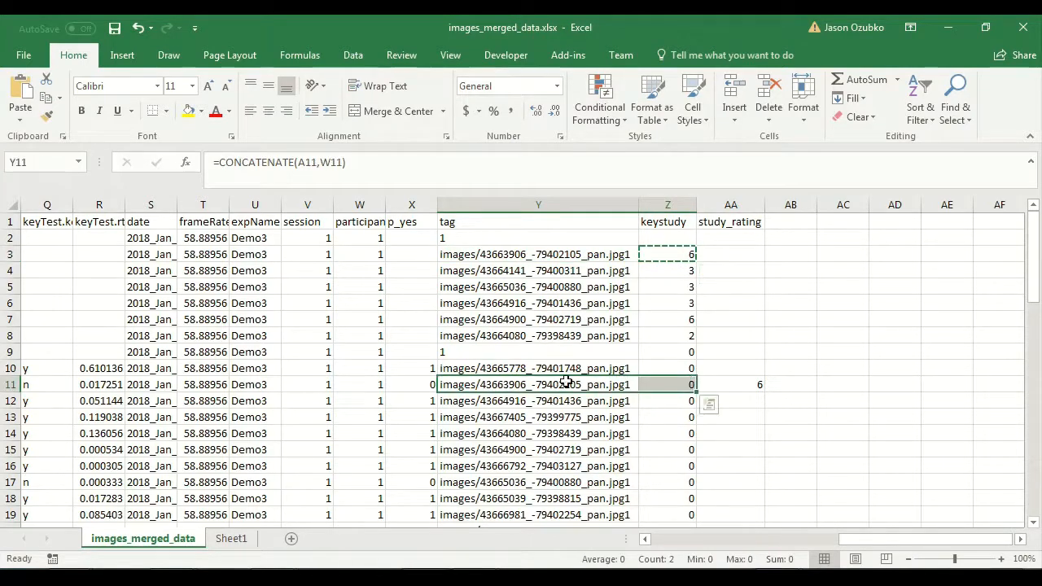
{"action": "left_click", "coordinate": [566, 382]}
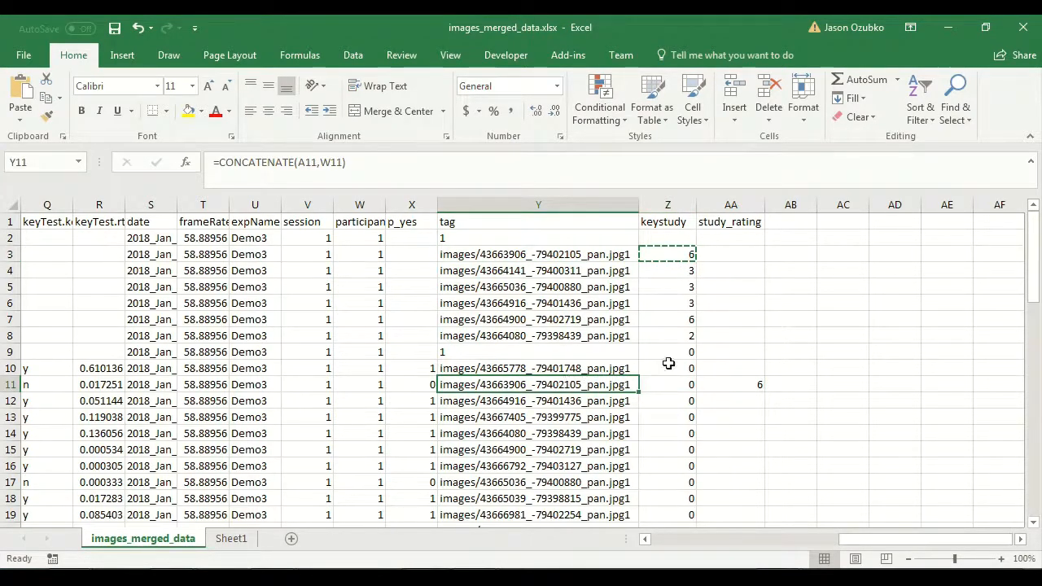
{"action": "left_click_drag", "start_coordinate": [560, 369], "coordinate": [491, 336]}
{"action": "scroll", "coordinate": [505, 261], "scroll_direction": "up", "scroll_amount": 6}
Step: Copy the VLOOKUP formula from AA11 to the first participant's test trials in AA10:AA21
{"action": "left_click", "coordinate": [733, 380]}
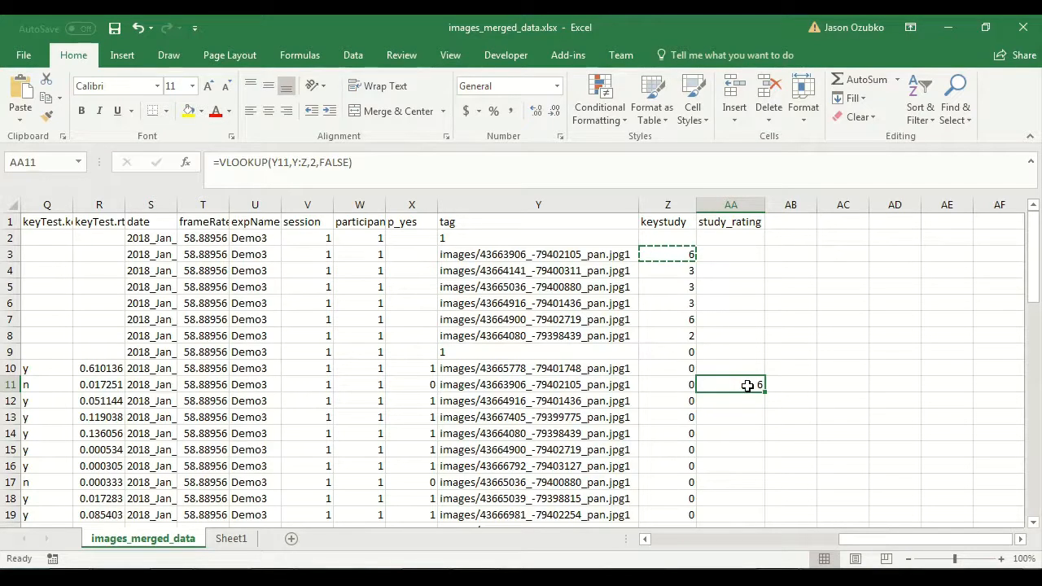
{"action": "key", "text": "ctrl+c"}
{"action": "left_click", "coordinate": [728, 367]}
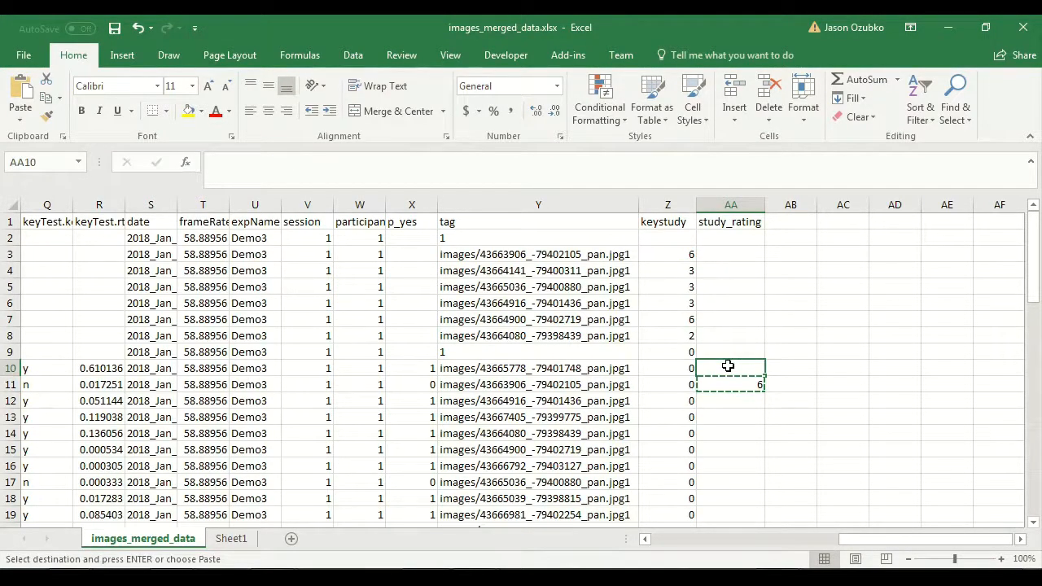
{"action": "scroll", "coordinate": [727, 366], "scroll_direction": "down", "scroll_amount": 3}
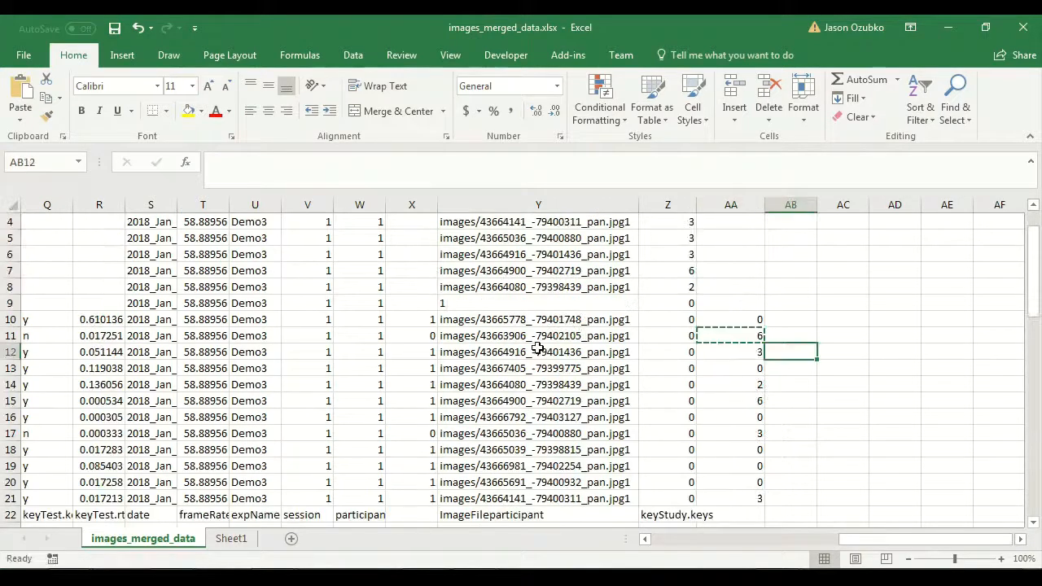
Step: Check the study_rating lookups in AA12 and AA14 against the matching tags and keystudy cells in study rows 6 and 8
{"action": "left_click", "coordinate": [537, 352]}
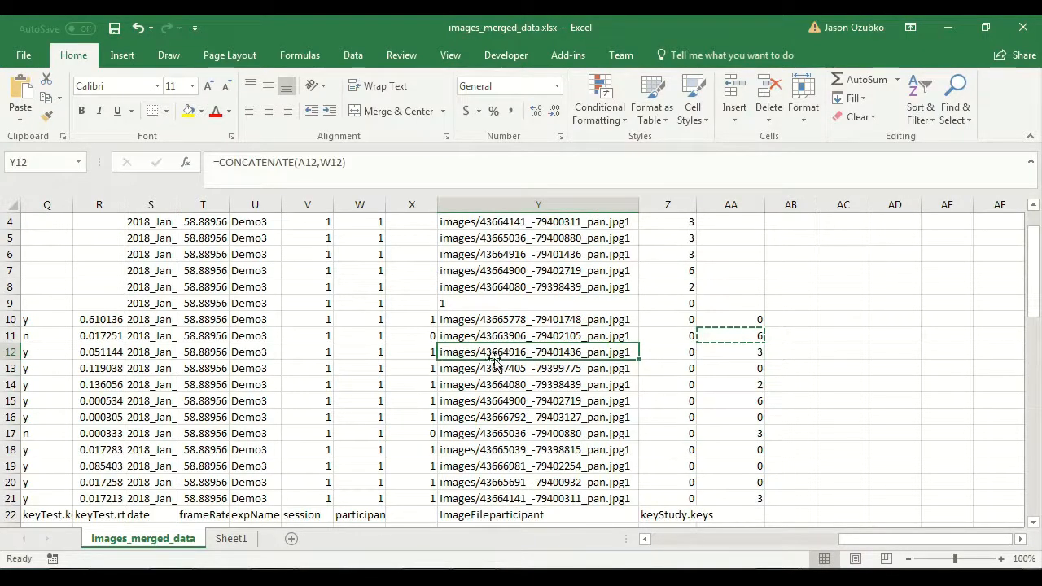
{"action": "scroll", "coordinate": [629, 377], "scroll_direction": "up", "scroll_amount": 1}
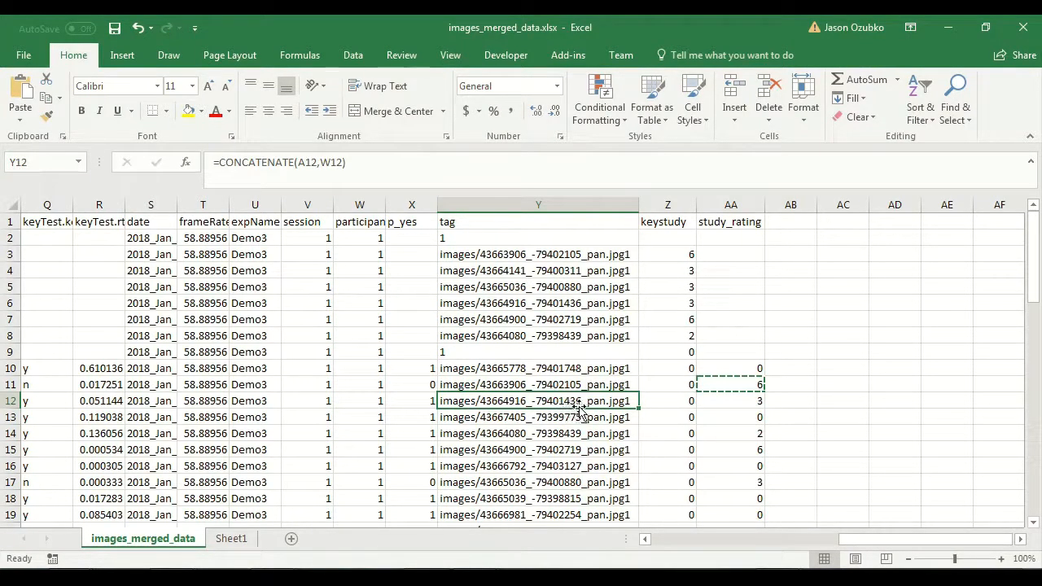
{"action": "left_click", "coordinate": [580, 303]}
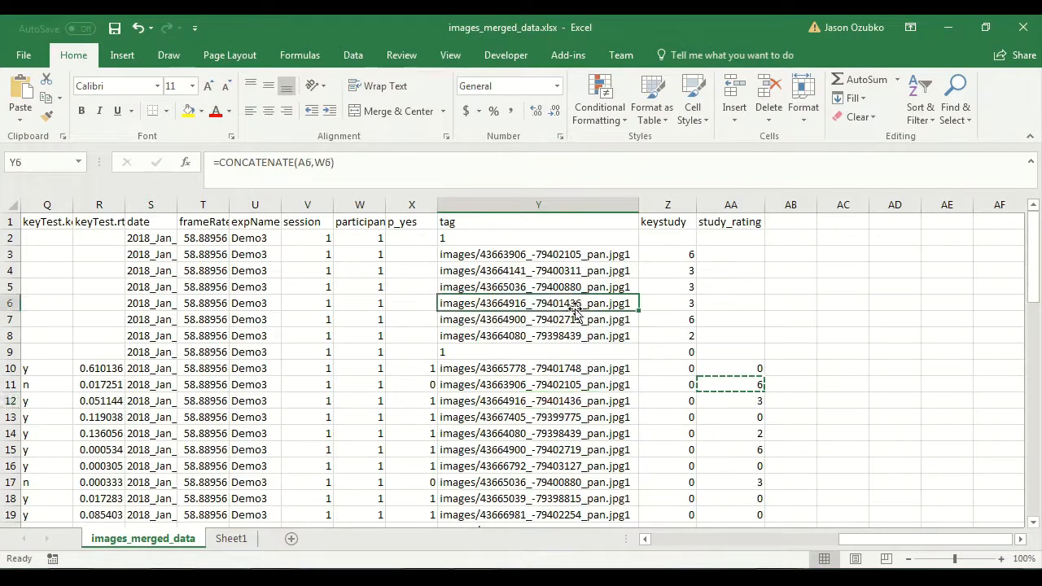
{"action": "left_click", "coordinate": [669, 303]}
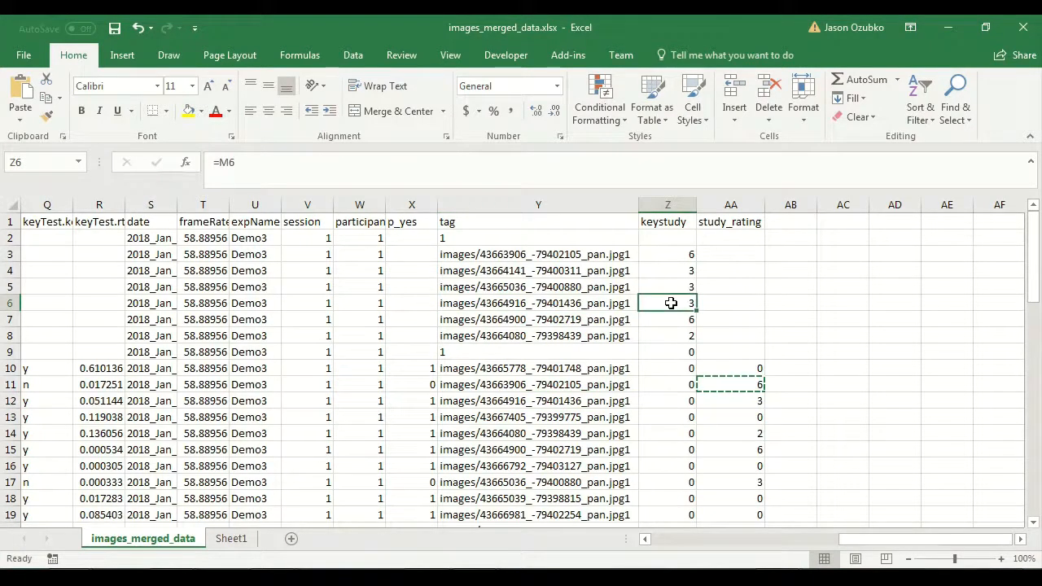
{"action": "left_click", "coordinate": [739, 399]}
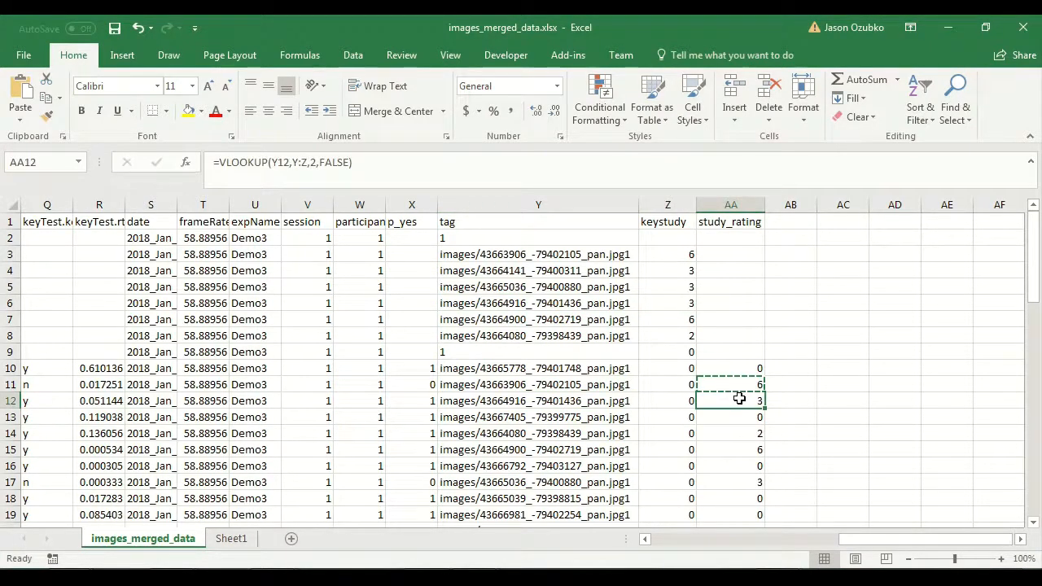
{"action": "left_click", "coordinate": [560, 433]}
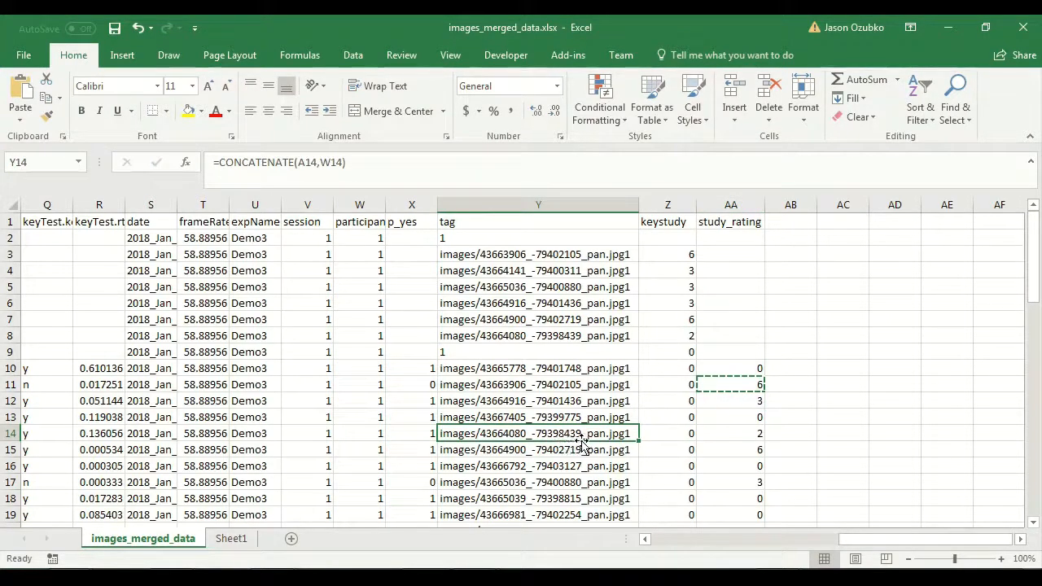
{"action": "left_click", "coordinate": [572, 335]}
{"action": "left_click", "coordinate": [663, 336]}
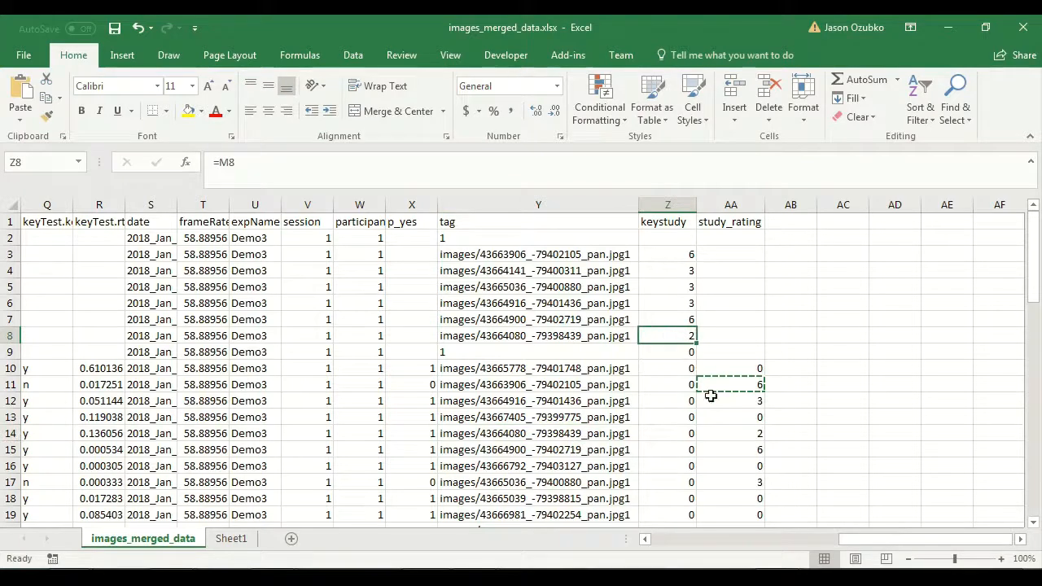
{"action": "left_click", "coordinate": [732, 430]}
{"action": "scroll", "coordinate": [732, 430], "scroll_direction": "down", "scroll_amount": 1}
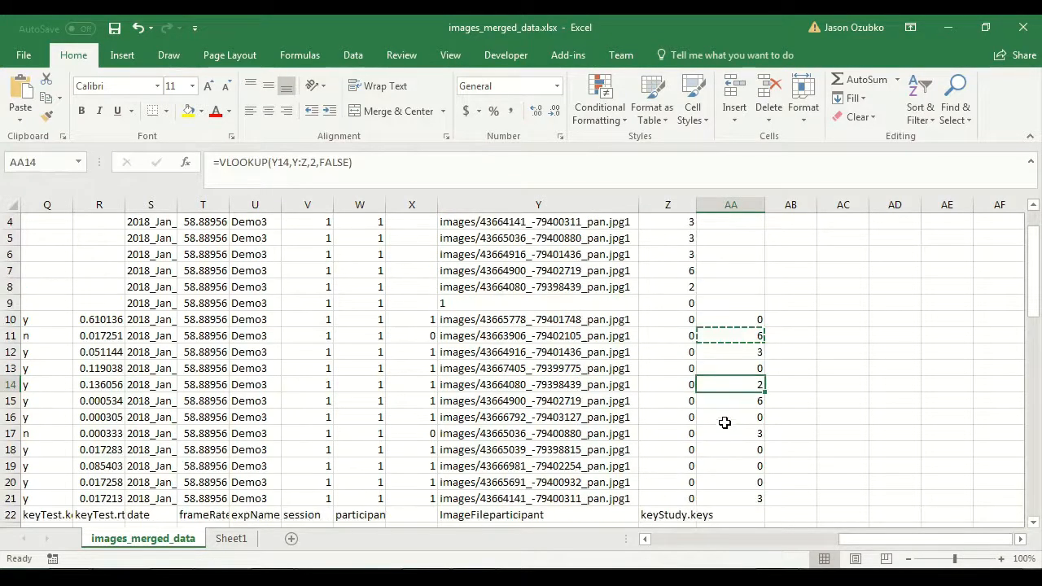
Step: Compare row 10's tag and study_rating with the study tags, and row 3's keystudy cell with AA11
{"action": "left_click", "coordinate": [729, 317]}
{"action": "left_click", "coordinate": [559, 324]}
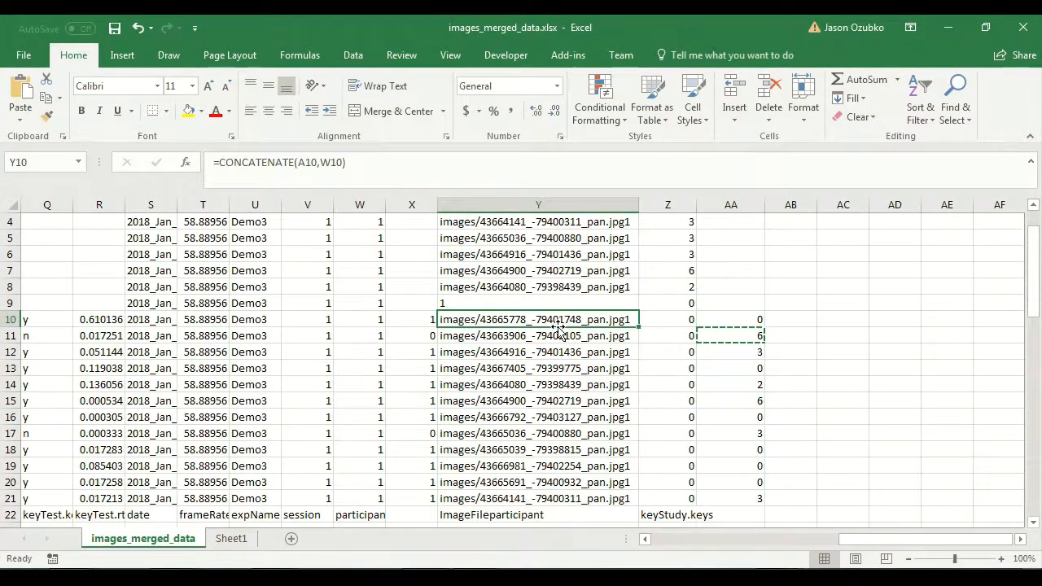
{"action": "scroll", "coordinate": [560, 330], "scroll_direction": "up", "scroll_amount": 1}
{"action": "left_click", "coordinate": [577, 254]}
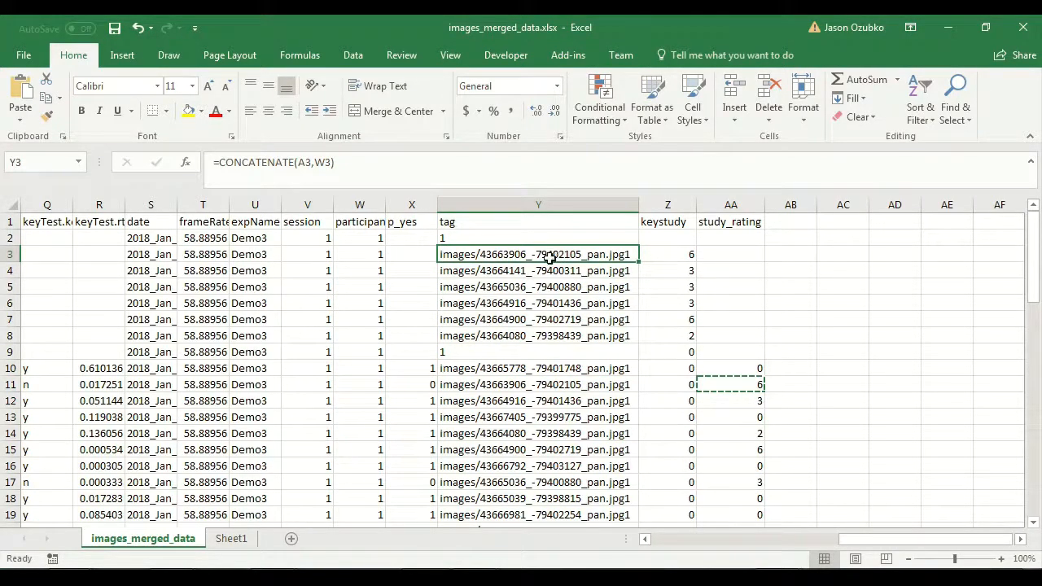
{"action": "left_click", "coordinate": [661, 254]}
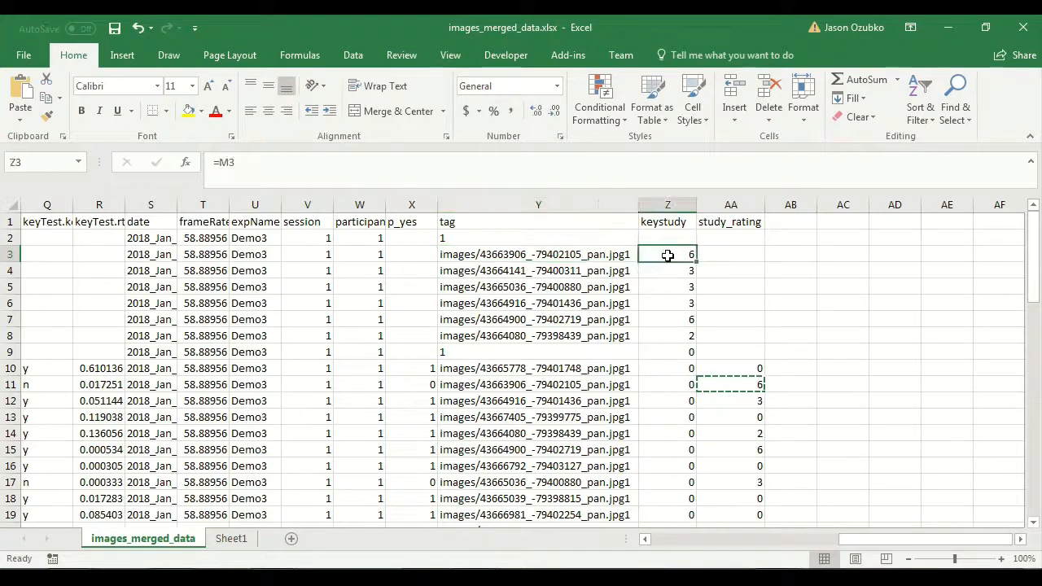
{"action": "left_click", "coordinate": [746, 383]}
Step: Copy the lookup formulas in AA10:AA21 to the second and third participants' test trials, starting at AA31 and AA52
{"action": "left_click_drag", "start_coordinate": [747, 368], "coordinate": [716, 493]}
{"action": "scroll", "coordinate": [698, 395], "scroll_direction": "down", "scroll_amount": 5}
{"action": "scroll", "coordinate": [698, 395], "scroll_direction": "down", "scroll_amount": 2}
{"action": "left_click", "coordinate": [724, 313]}
{"action": "key", "text": "ctrl+v"}
{"action": "scroll", "coordinate": [723, 316], "scroll_direction": "down", "scroll_amount": 5}
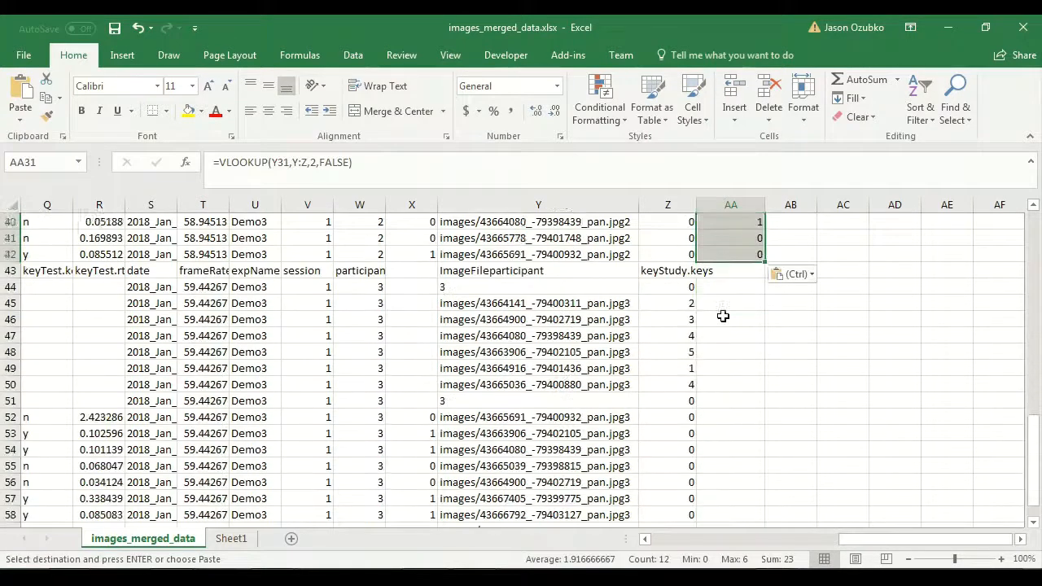
{"action": "scroll", "coordinate": [723, 316], "scroll_direction": "down", "scroll_amount": 1}
{"action": "left_click", "coordinate": [725, 365]}
{"action": "key", "text": "ctrl+v"}
{"action": "scroll", "coordinate": [726, 365], "scroll_direction": "down", "scroll_amount": 3}
Step: Review the study_rating column, examining the lookups for the unstudied test images in rows 10, 13, 16 and 18
{"action": "scroll", "coordinate": [720, 368], "scroll_direction": "up", "scroll_amount": 5}
{"action": "scroll", "coordinate": [719, 367], "scroll_direction": "up", "scroll_amount": 12}
{"action": "scroll", "coordinate": [711, 373], "scroll_direction": "down", "scroll_amount": 3}
{"action": "scroll", "coordinate": [714, 377], "scroll_direction": "up", "scroll_amount": 3}
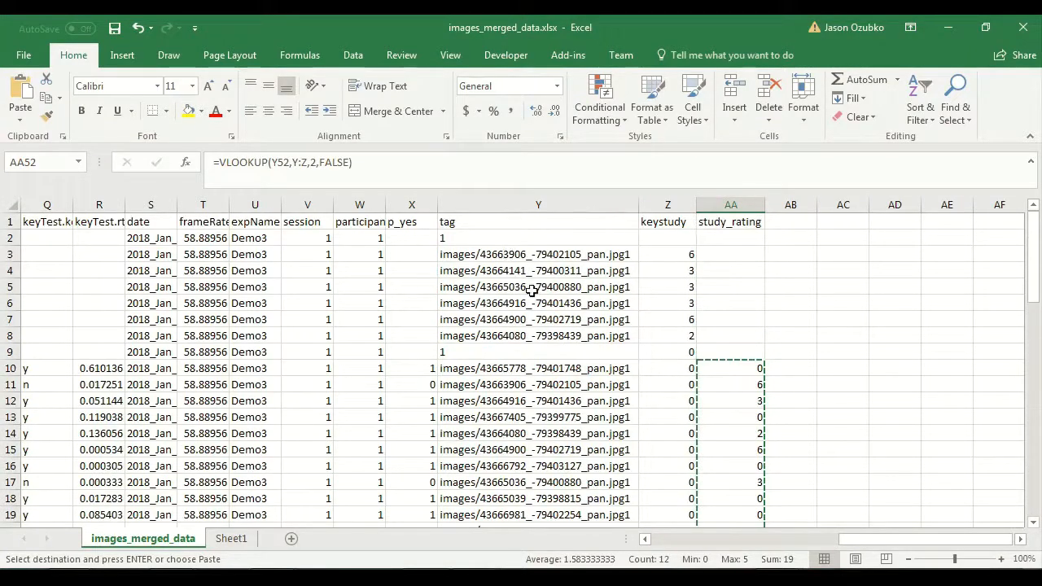
{"action": "scroll", "coordinate": [531, 290], "scroll_direction": "down", "scroll_amount": 1}
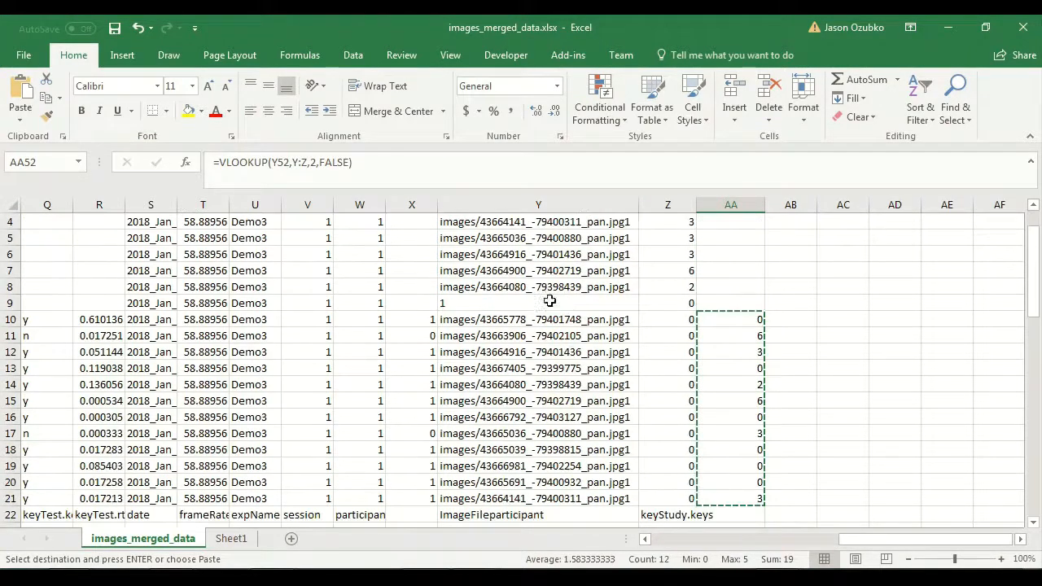
{"action": "left_click", "coordinate": [736, 319]}
{"action": "left_click", "coordinate": [726, 371]}
{"action": "left_click", "coordinate": [730, 415]}
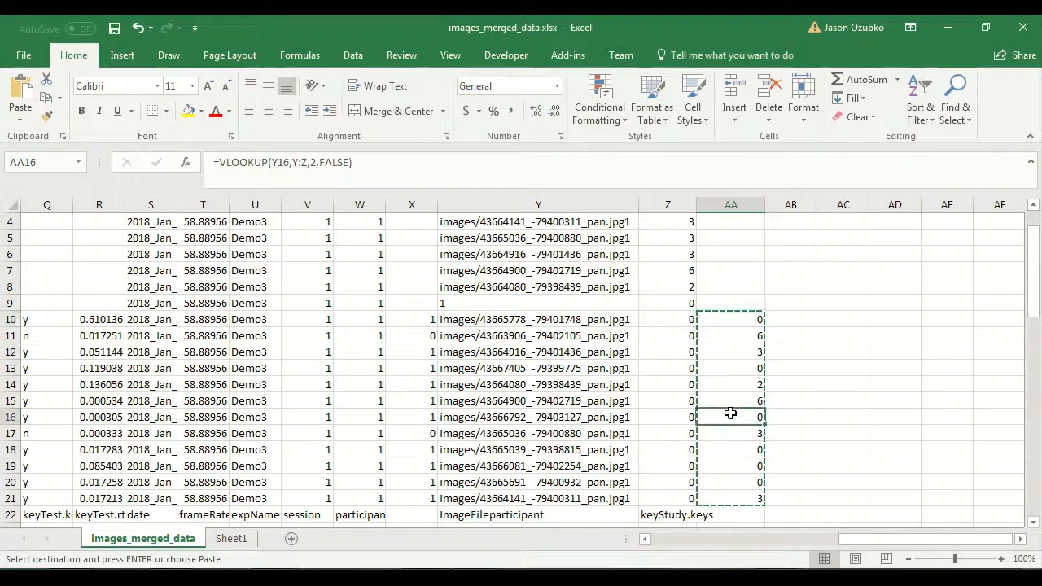
{"action": "left_click", "coordinate": [728, 453]}
Step: Trace how the Y10 tag is looked up down column Y and matched to its own keystudy cell Z10
{"action": "left_click_drag", "start_coordinate": [675, 322], "coordinate": [555, 495]}
{"action": "left_click", "coordinate": [541, 319]}
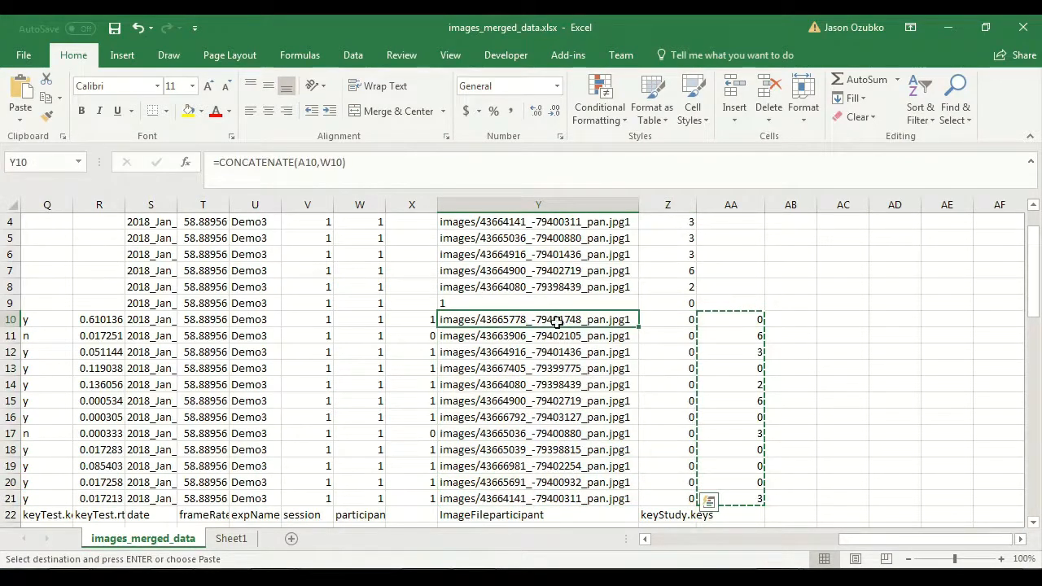
{"action": "scroll", "coordinate": [579, 321], "scroll_direction": "up", "scroll_amount": 1}
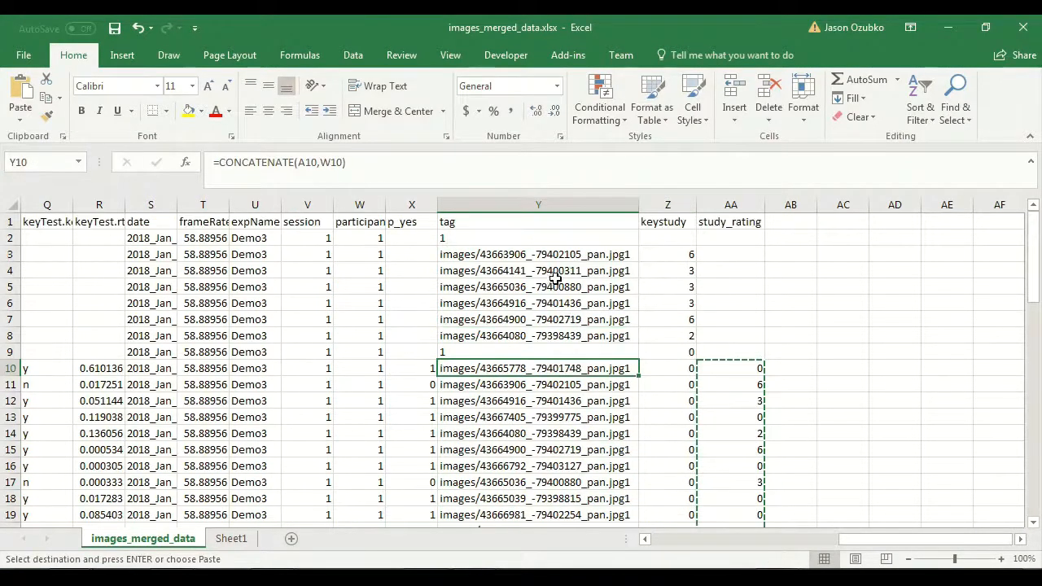
{"action": "left_click_drag", "start_coordinate": [540, 253], "coordinate": [541, 368]}
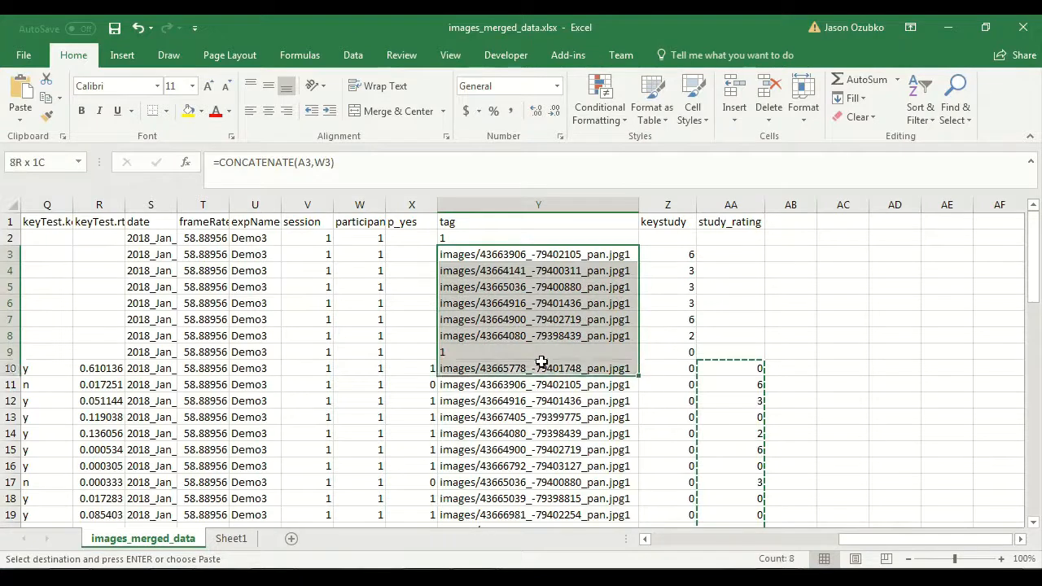
{"action": "left_click", "coordinate": [540, 368]}
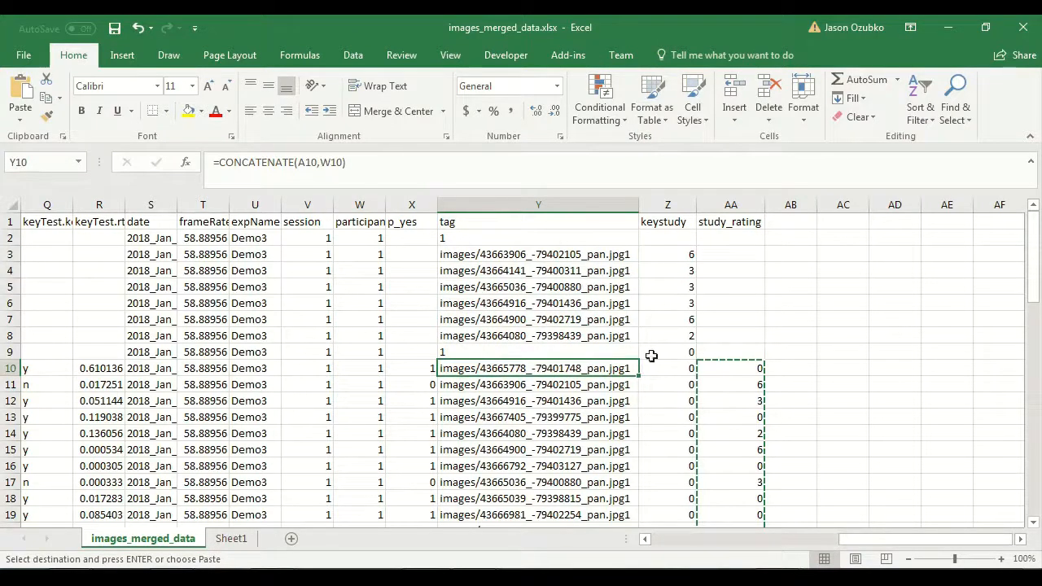
{"action": "left_click", "coordinate": [669, 379]}
{"action": "left_click", "coordinate": [671, 368]}
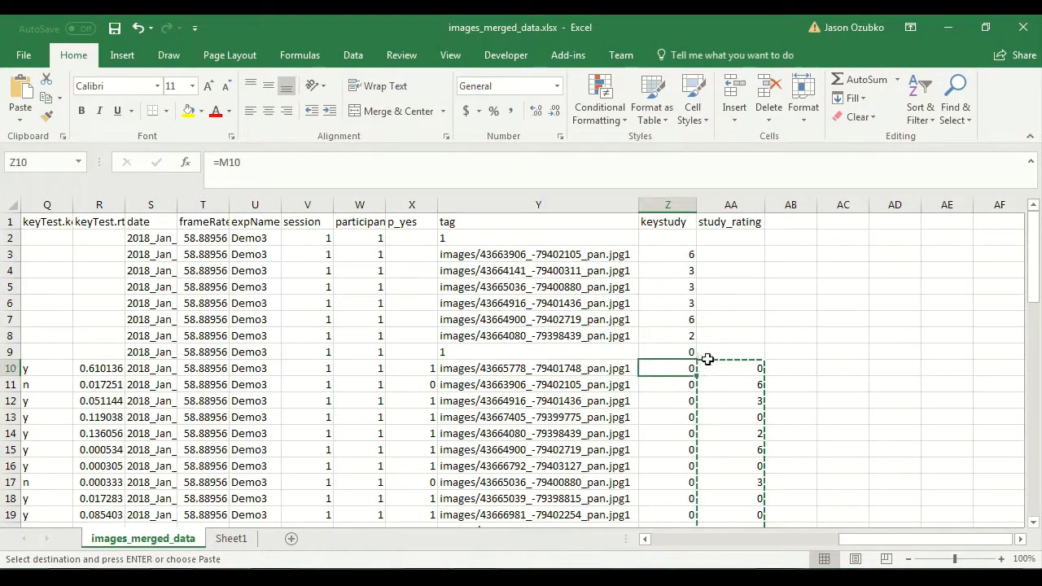
{"action": "left_click", "coordinate": [749, 368]}
Step: Add a new column header known_unknown in AB1, beside study_rating
{"action": "left_click", "coordinate": [783, 227]}
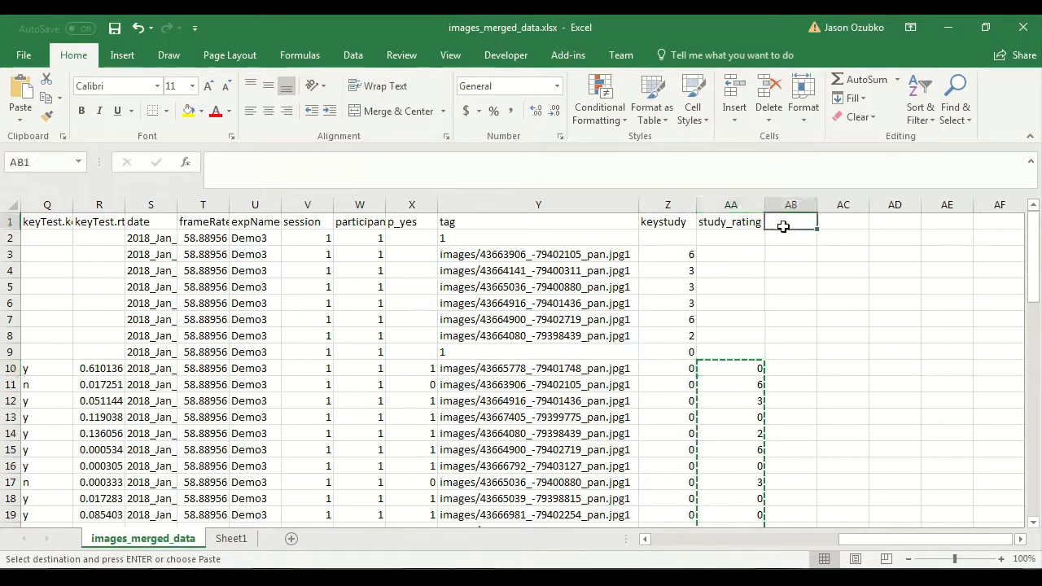
{"action": "type", "text": "known"}
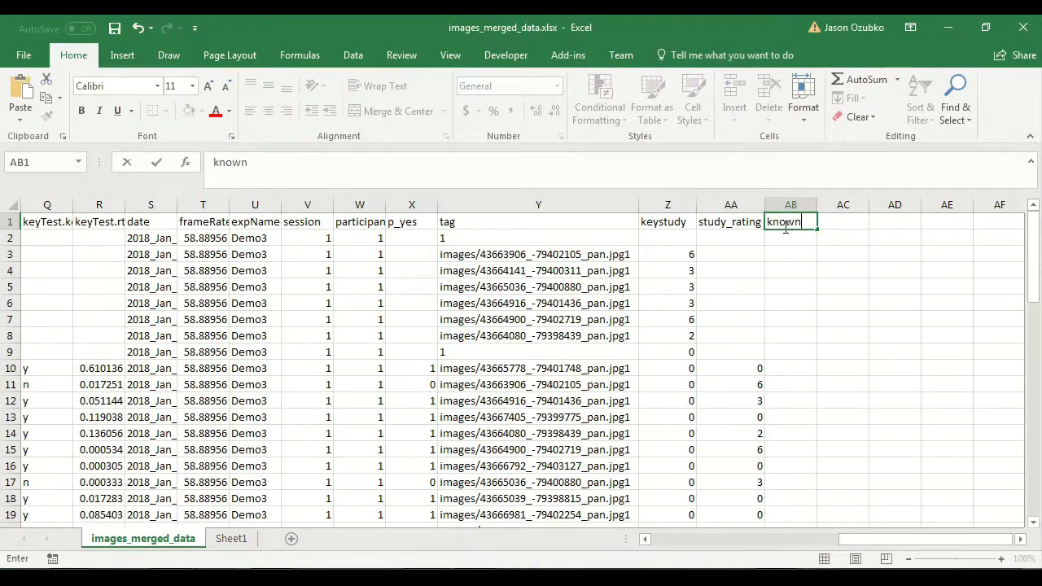
{"action": "type", "text": "_unknown"}
{"action": "key", "text": "Return"}
Step: Start an IF formula in AB10 that returns "new" when the study rating in AA10 equals 0
{"action": "key", "text": "Down"}
{"action": "key", "text": "Down"}
{"action": "key", "text": "Down"}
{"action": "key", "text": "Down"}
{"action": "key", "text": "Down"}
{"action": "key", "text": "Down"}
{"action": "key", "text": "Down"}
{"action": "key", "text": "Down"}
{"action": "type", "text": "=if("}
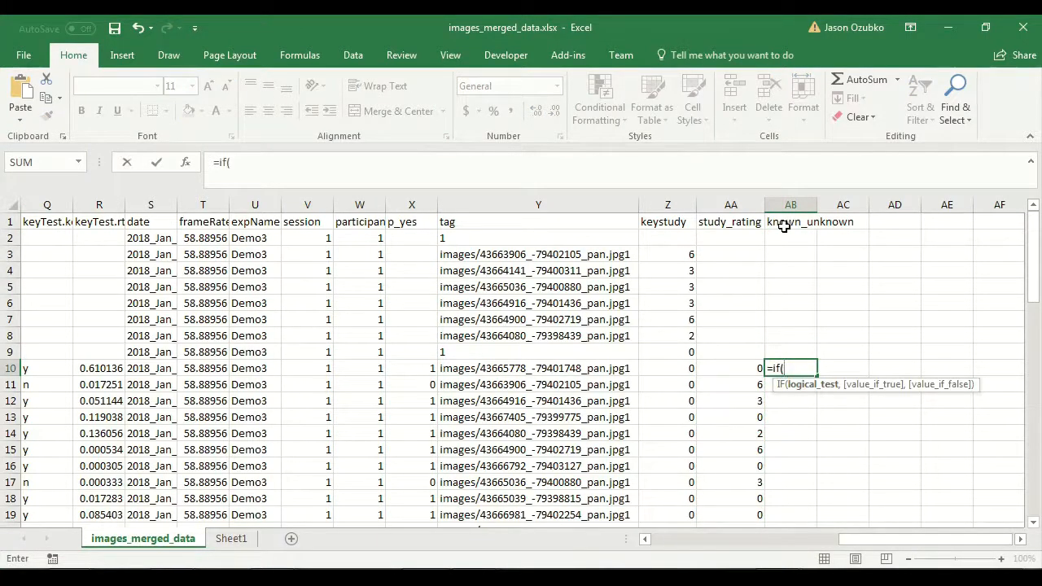
{"action": "key", "text": "Left"}
{"action": "type", "text": "="}
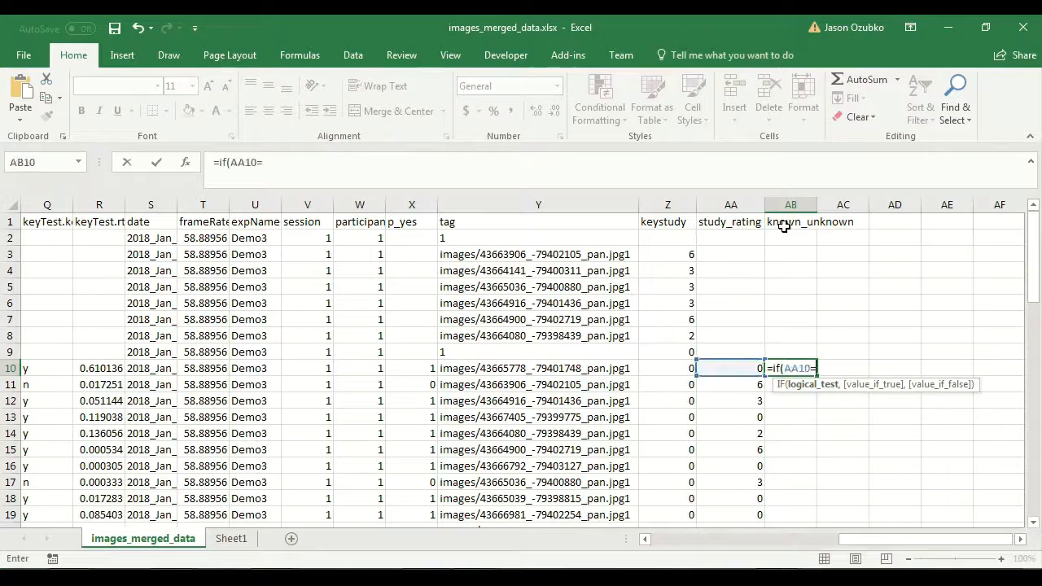
{"action": "type", "text": "0,\"new\","}
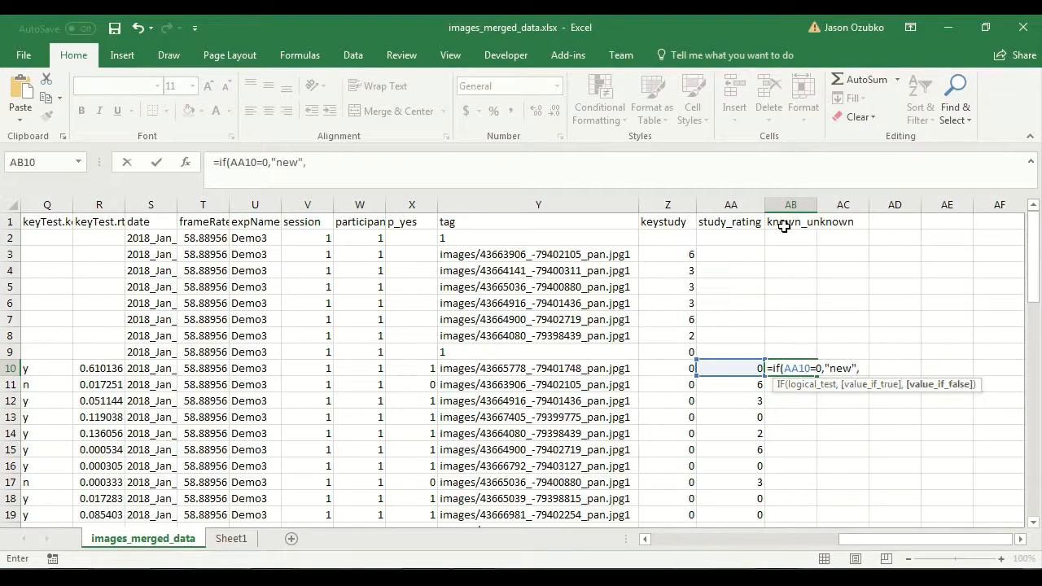
Step: Complete the AB10 formula with a nested IF that returns "known" when AA10>=4 and "unknown" otherwise
{"action": "key", "text": "Left"}
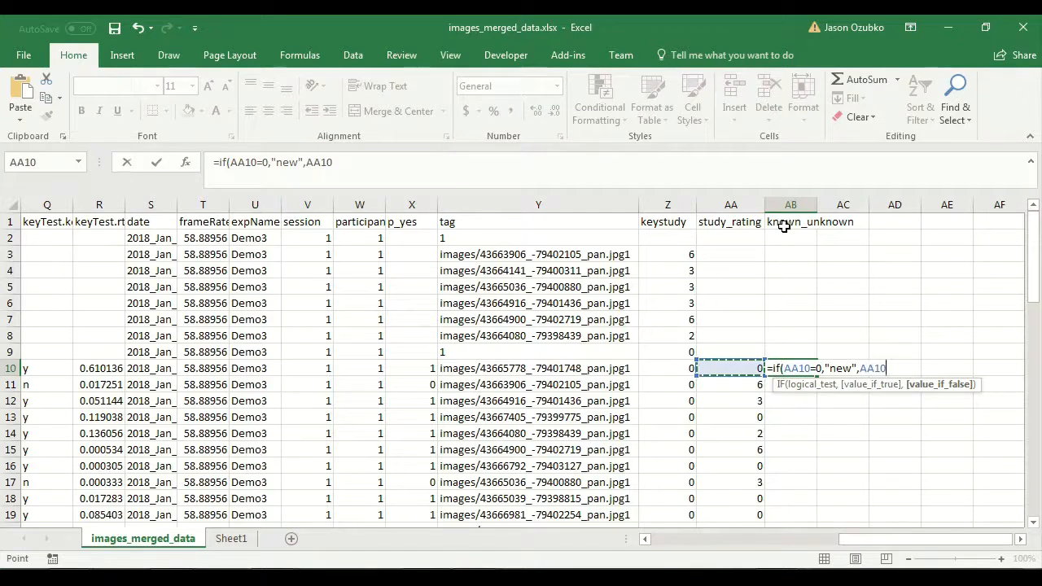
{"action": "type", "text": "="}
{"action": "type", "text": "4,"}
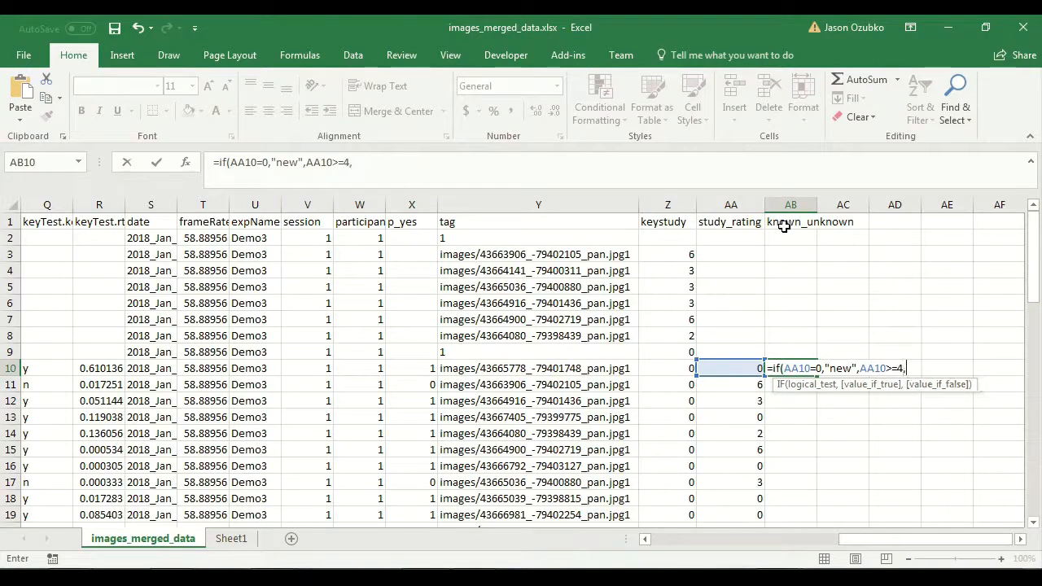
{"action": "type", "text": "\"known"}
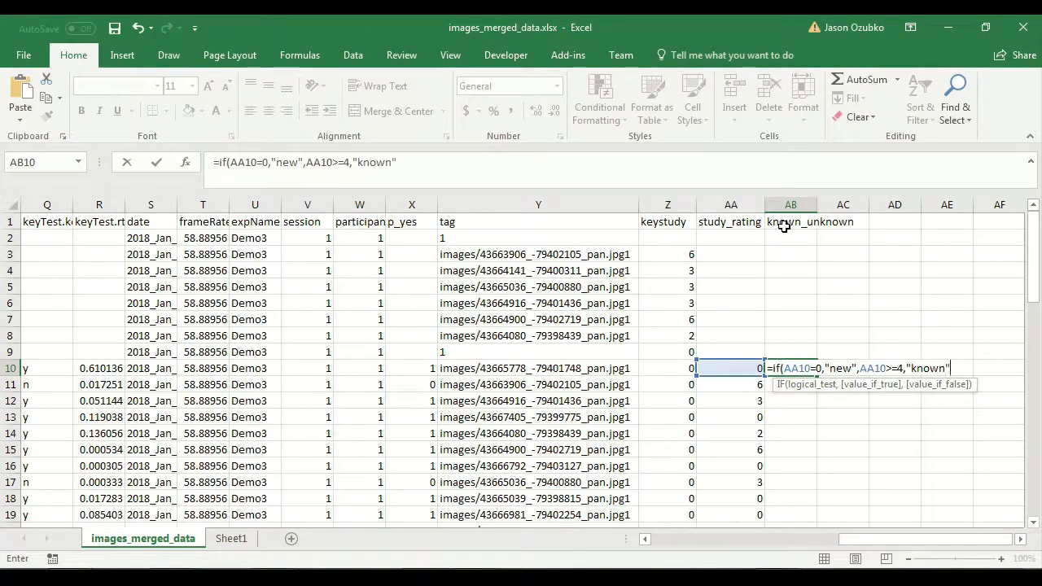
{"action": "type", "text": "\",\"unknown\"))"}
{"action": "key", "text": "Return"}
{"action": "key", "text": "Return"}
{"action": "type", "text": "if("}
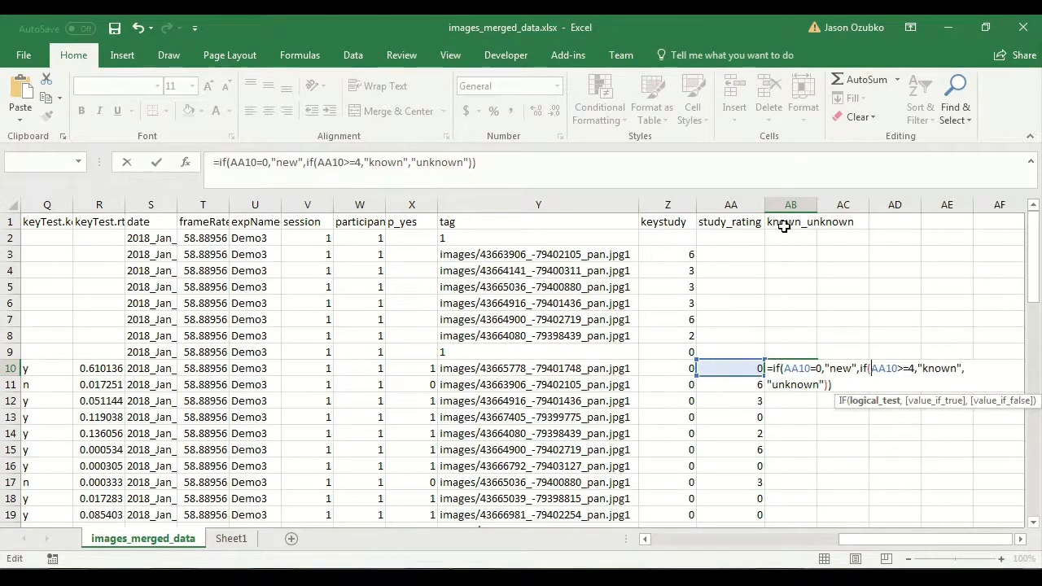
{"action": "key", "text": "Return"}
Step: Copy the AB10 classification formula down column AB through row 22
{"action": "key", "text": "Up"}
{"action": "key", "text": "ctrl+c"}
{"action": "key", "text": "shift+Down"}
{"action": "key", "text": "shift+Down"}
{"action": "key", "text": "shift+Down"}
{"action": "key", "text": "shift+Down"}
{"action": "key", "text": "shift+Down"}
{"action": "key", "text": "shift+Down"}
{"action": "key", "text": "shift+Down"}
{"action": "key", "text": "shift+Down"}
{"action": "key", "text": "shift+Down"}
{"action": "key", "text": "shift+Down"}
{"action": "key", "text": "shift+Down"}
{"action": "key", "text": "shift+Down"}
{"action": "key", "text": "shift+Down"}
{"action": "key", "text": "shift+Down"}
{"action": "key", "text": "shift+Down"}
{"action": "key", "text": "shift+Down"}
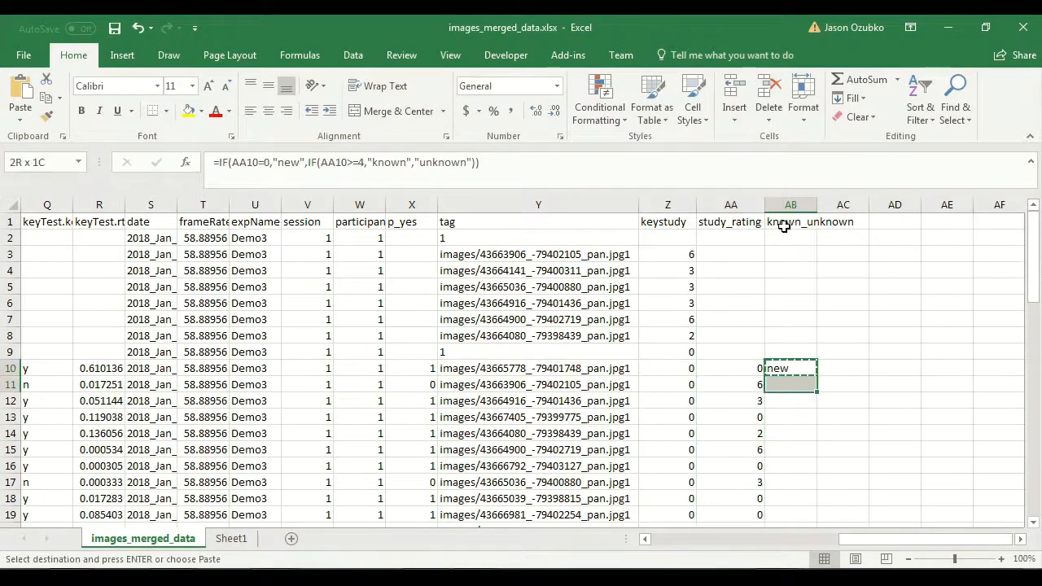
{"action": "key", "text": "shift+Up"}
{"action": "key", "text": "shift+Up"}
{"action": "key", "text": "shift+Up"}
{"action": "key", "text": "shift+Up"}
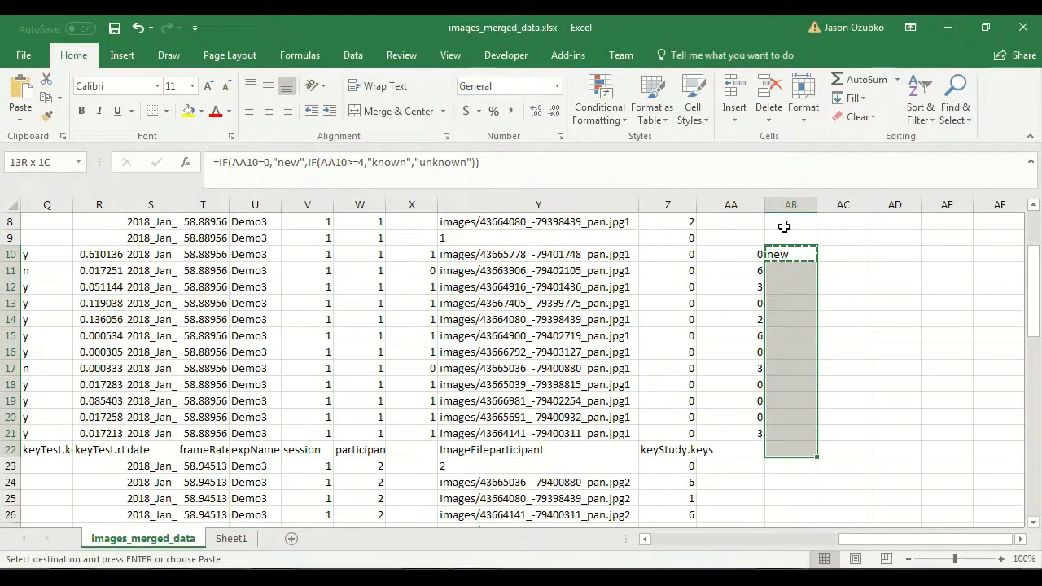
{"action": "key", "text": "ctrl+v"}
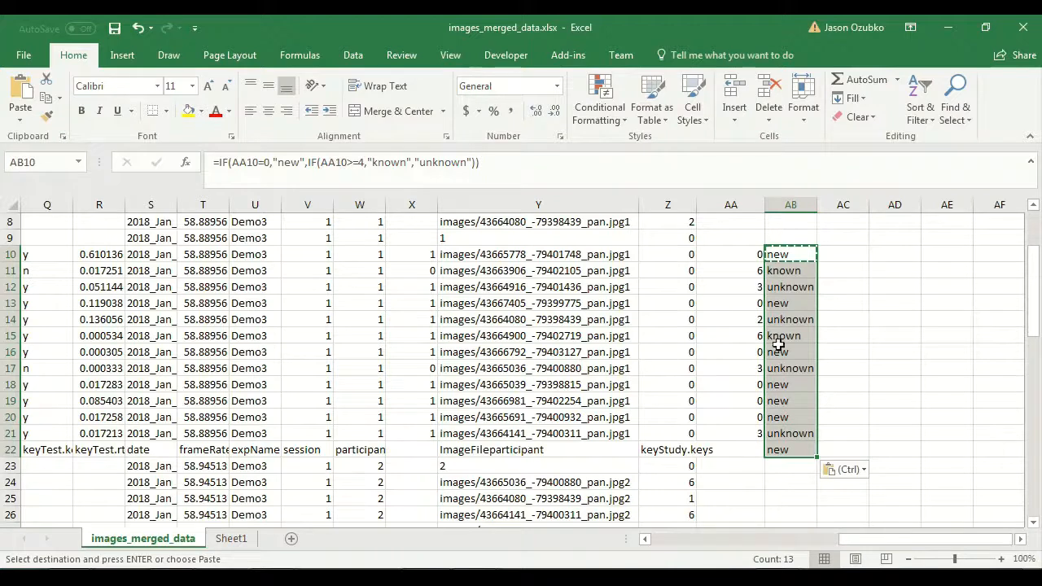
Step: Clear the surplus formula from AB22, in participant 2's header row
{"action": "left_click", "coordinate": [729, 450]}
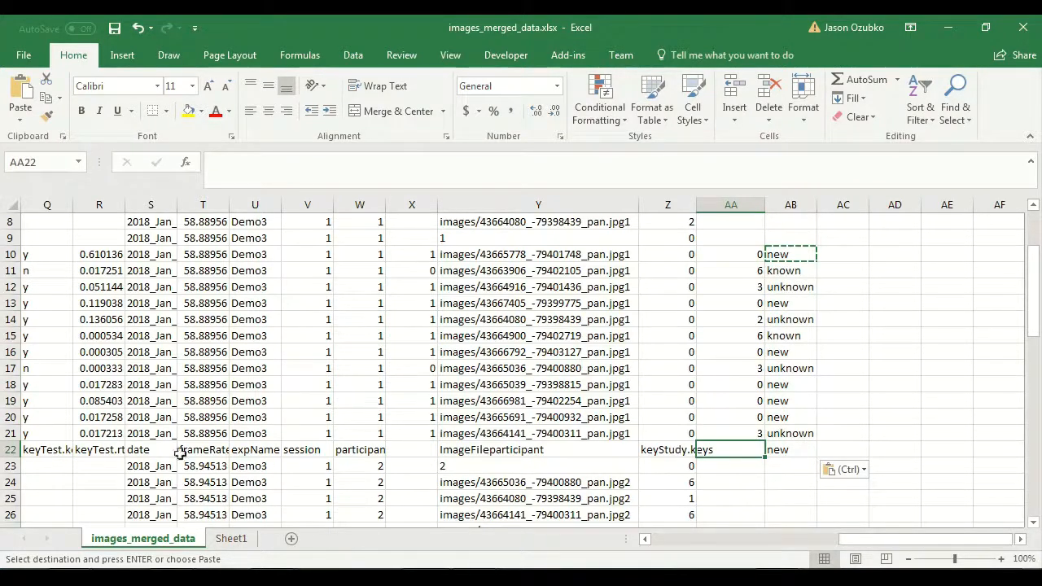
{"action": "left_click", "coordinate": [776, 450]}
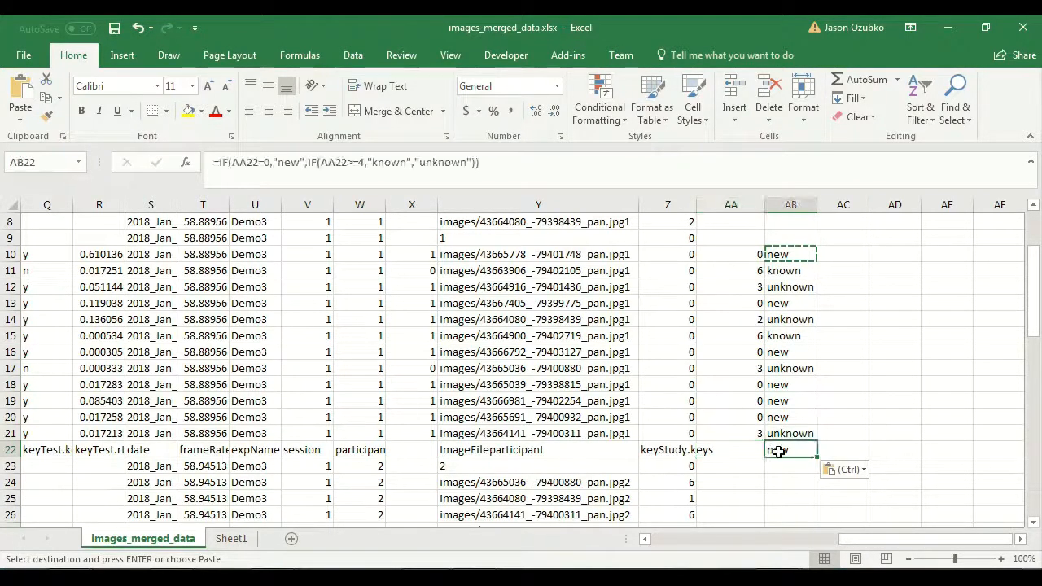
{"action": "key", "text": "Delete"}
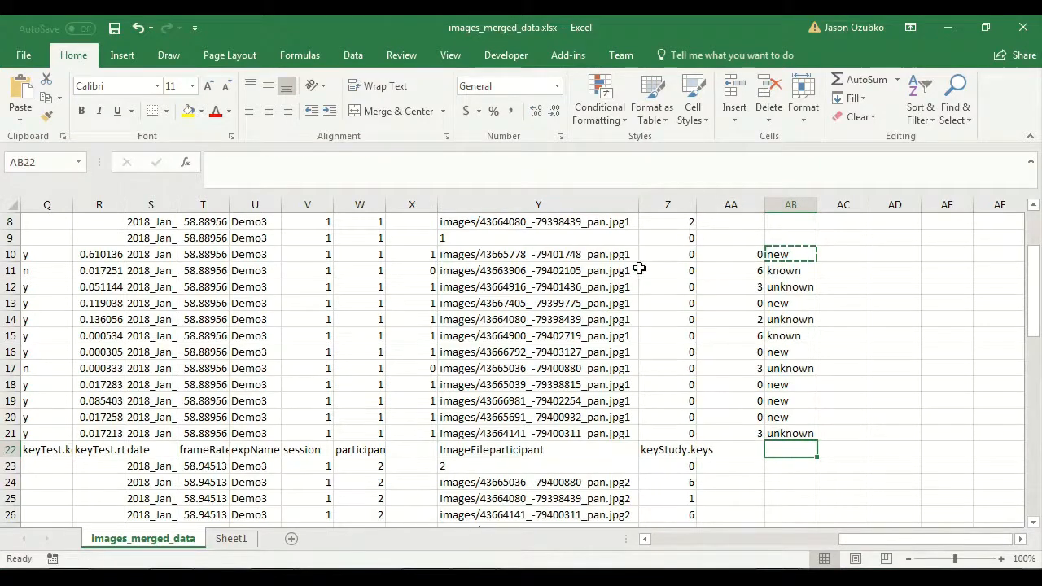
Step: Copy the classifications in AB10:AB21 to the test rows of participant 2 and, starting at AB52, participant 3
{"action": "scroll", "coordinate": [639, 269], "scroll_direction": "up", "scroll_amount": 3}
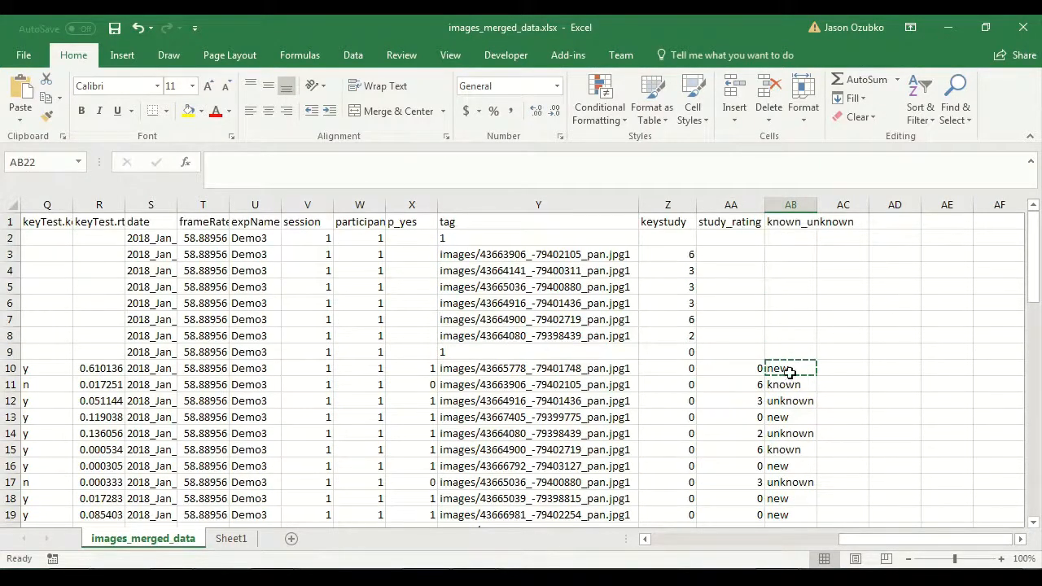
{"action": "left_click", "coordinate": [791, 367]}
{"action": "key", "text": "ctrl+shift+Down"}
{"action": "key", "text": "ctrl+c"}
{"action": "scroll", "coordinate": [788, 370], "scroll_direction": "down", "scroll_amount": 4}
{"action": "left_click", "coordinate": [784, 318]}
{"action": "key", "text": "ctrl+v"}
{"action": "scroll", "coordinate": [783, 318], "scroll_direction": "down", "scroll_amount": 7}
{"action": "left_click", "coordinate": [783, 319]}
{"action": "key", "text": "ctrl+v"}
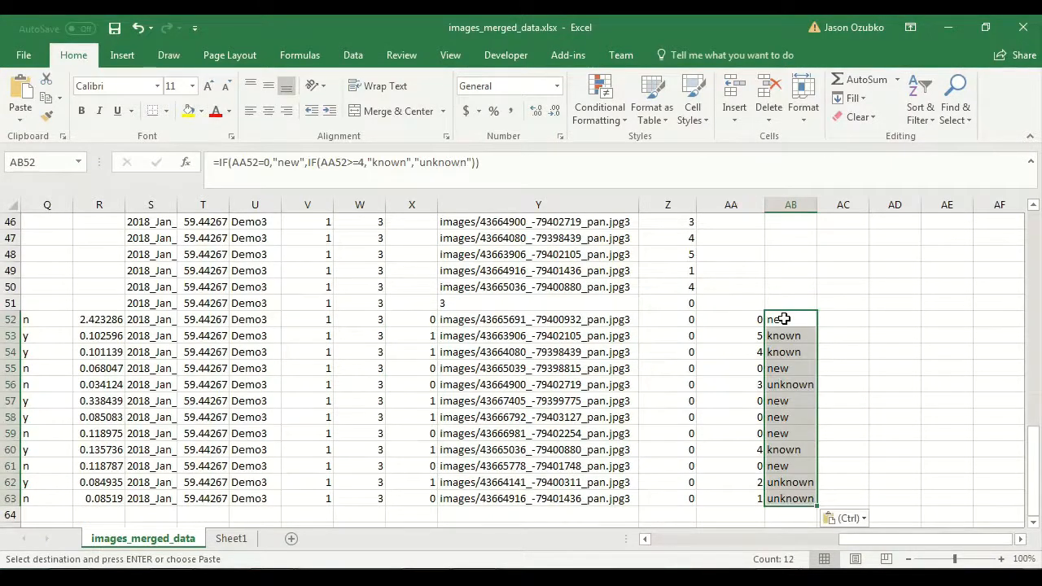
{"action": "left_click", "coordinate": [781, 299]}
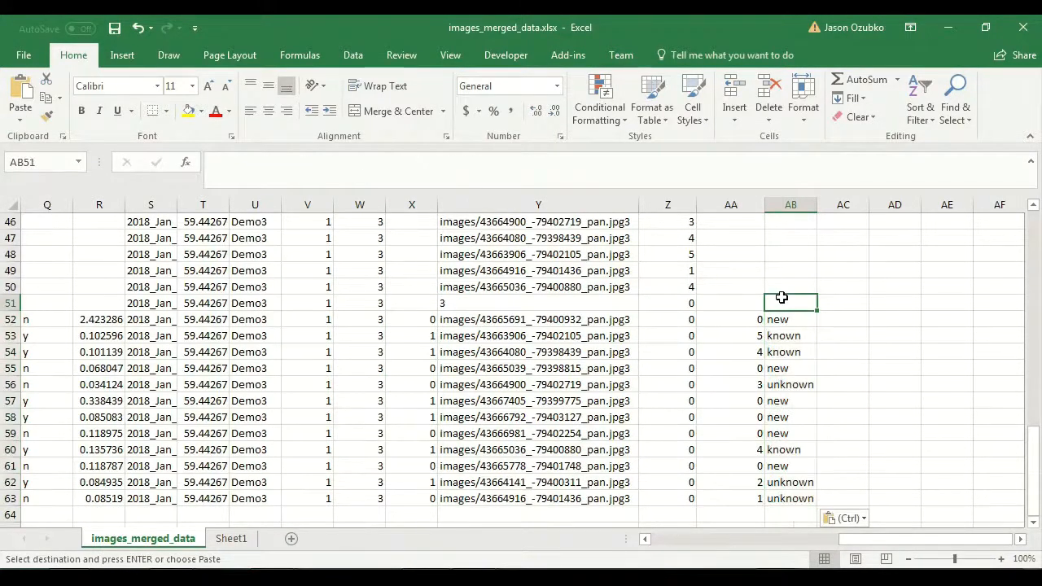
Step: Change the data source of the Sheet1 PivotTable to columns A:AB of images_merged_data
{"action": "scroll", "coordinate": [783, 295], "scroll_direction": "up", "scroll_amount": 15}
{"action": "scroll", "coordinate": [787, 332], "scroll_direction": "down", "scroll_amount": 2}
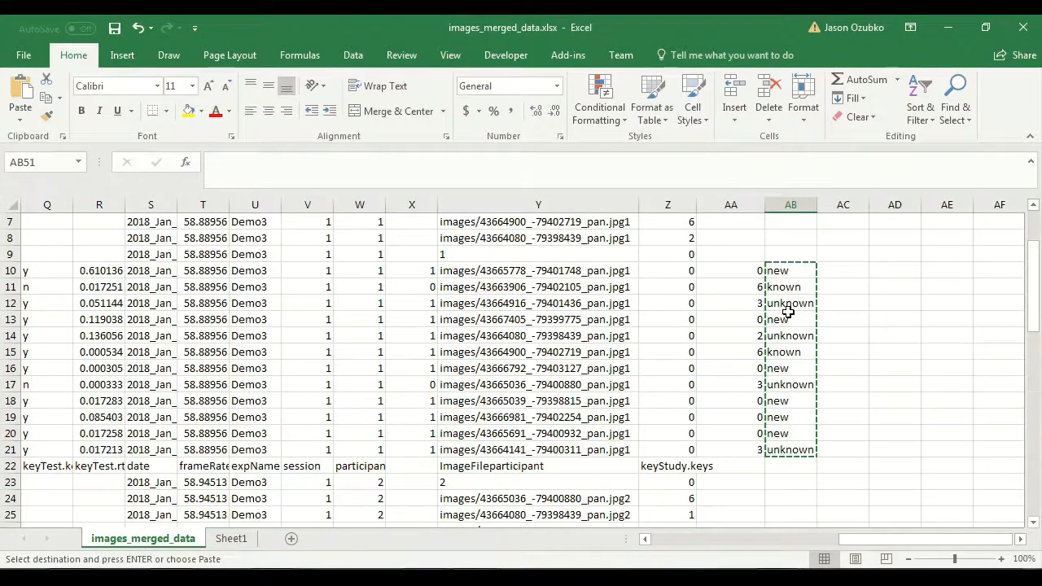
{"action": "scroll", "coordinate": [788, 311], "scroll_direction": "up", "scroll_amount": 2}
{"action": "left_click", "coordinate": [231, 538]}
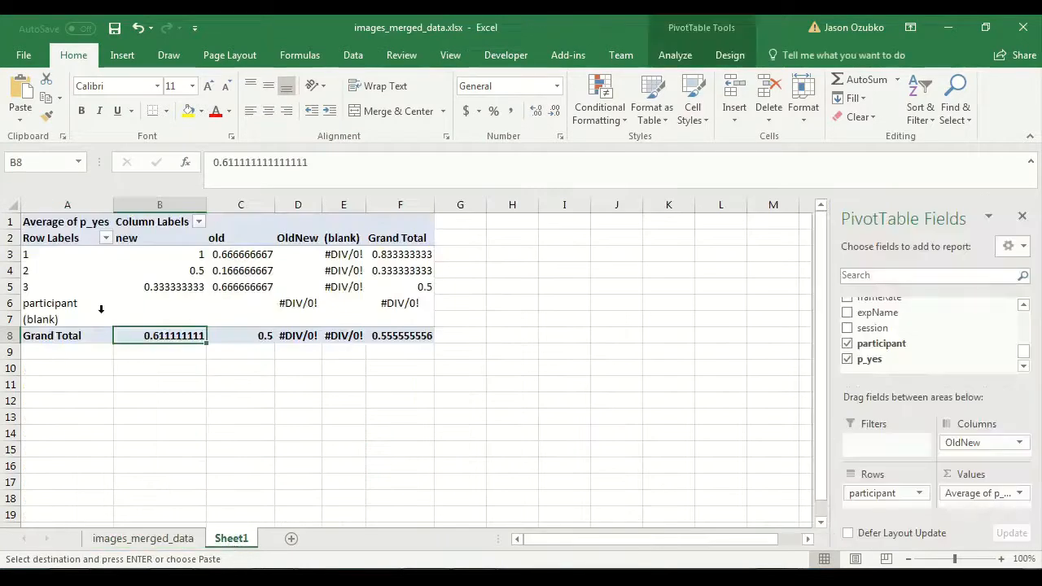
{"action": "left_click", "coordinate": [107, 277]}
{"action": "left_click", "coordinate": [675, 54]}
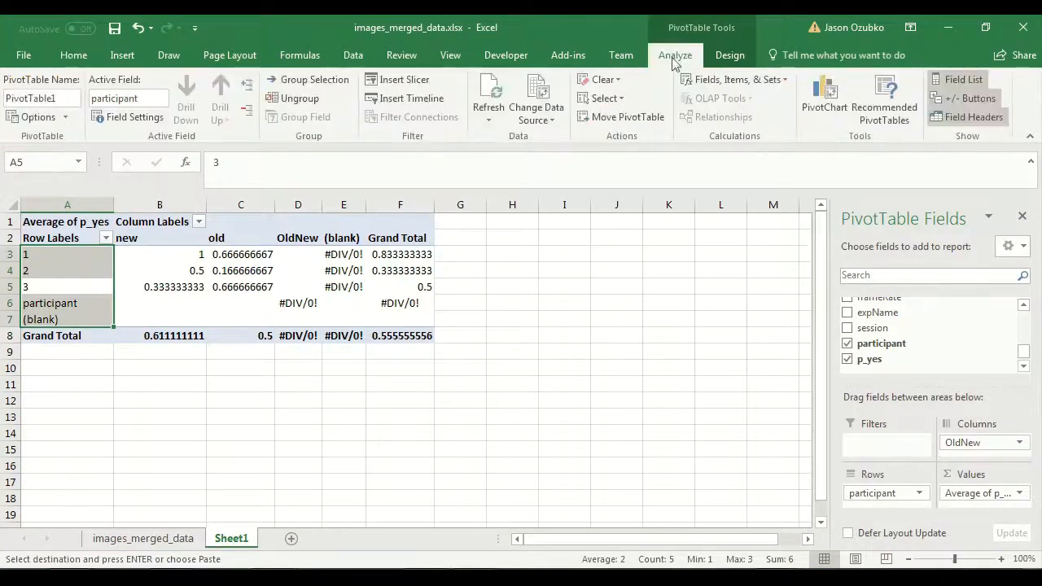
{"action": "left_click", "coordinate": [525, 94]}
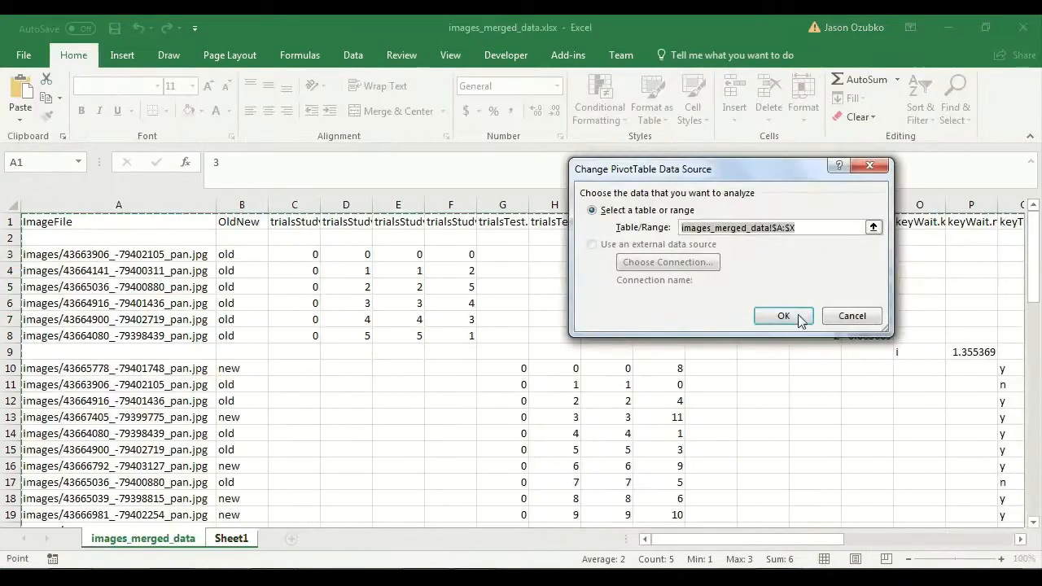
{"action": "left_click_drag", "start_coordinate": [75, 204], "coordinate": [865, 241]}
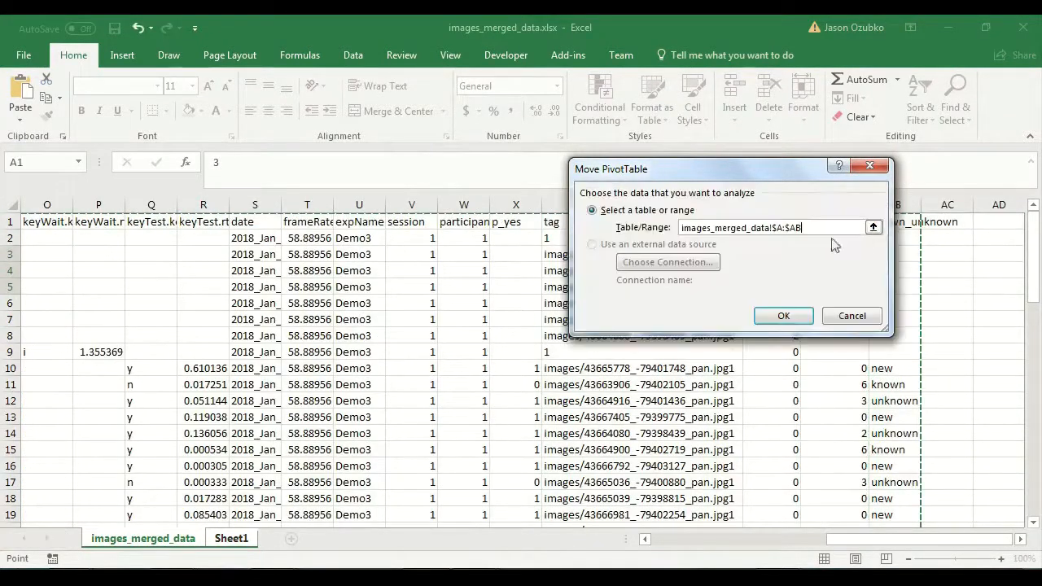
{"action": "left_click", "coordinate": [784, 317]}
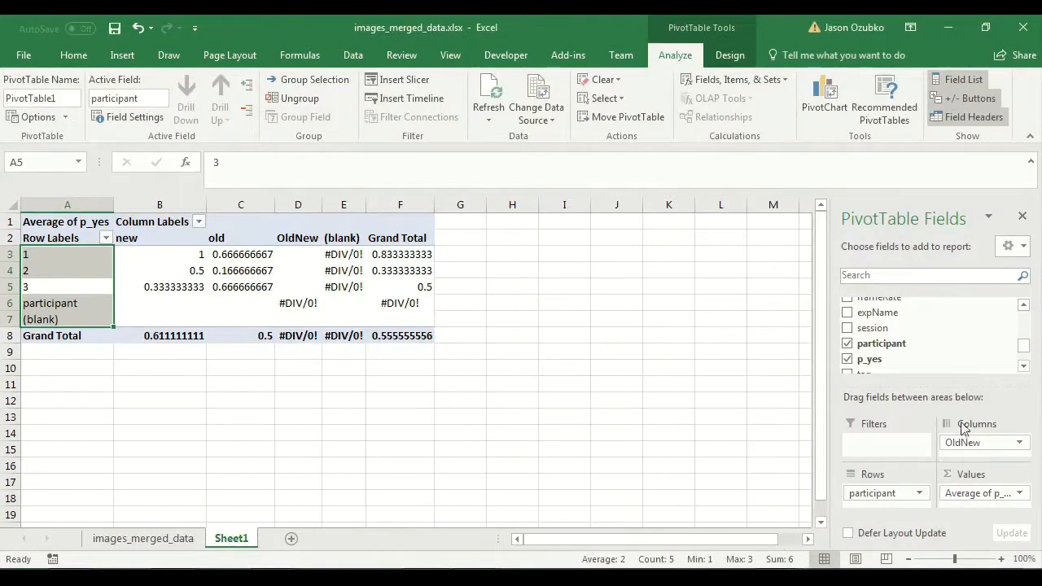
Step: Replace OldNew with known_unknown as the PivotTable's column field
{"action": "left_click_drag", "start_coordinate": [964, 442], "coordinate": [963, 331]}
{"action": "mouse_move", "coordinate": [1026, 349]}
{"action": "left_mouse_down"}
{"action": "mouse_move", "coordinate": [1024, 360]}
{"action": "mouse_move", "coordinate": [1021, 350]}
{"action": "left_mouse_up"}
{"action": "left_click_drag", "start_coordinate": [935, 359], "coordinate": [977, 446]}
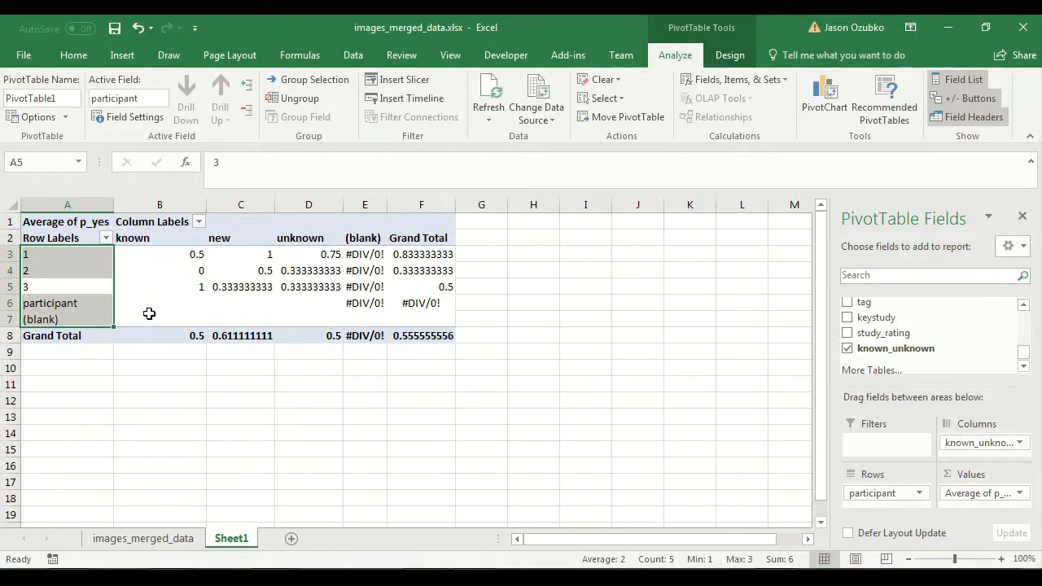
Step: Compare the average p_yes values for known, unknown and new images across participants in the PivotTable
{"action": "left_click_drag", "start_coordinate": [173, 253], "coordinate": [162, 335]}
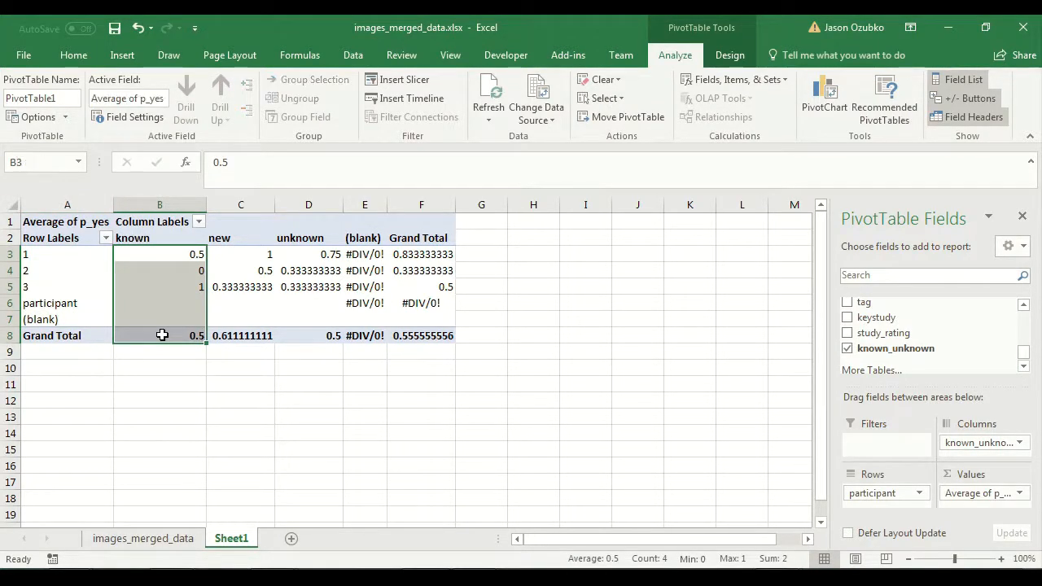
{"action": "left_click_drag", "start_coordinate": [169, 255], "coordinate": [166, 340]}
{"action": "left_click_drag", "start_coordinate": [320, 254], "coordinate": [320, 338]}
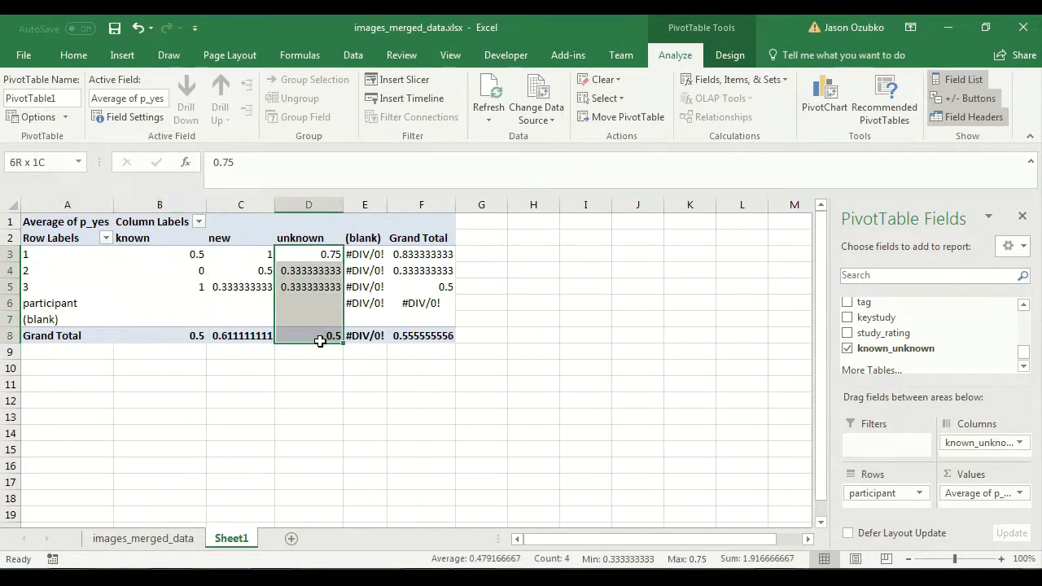
{"action": "left_click_drag", "start_coordinate": [232, 254], "coordinate": [230, 337]}
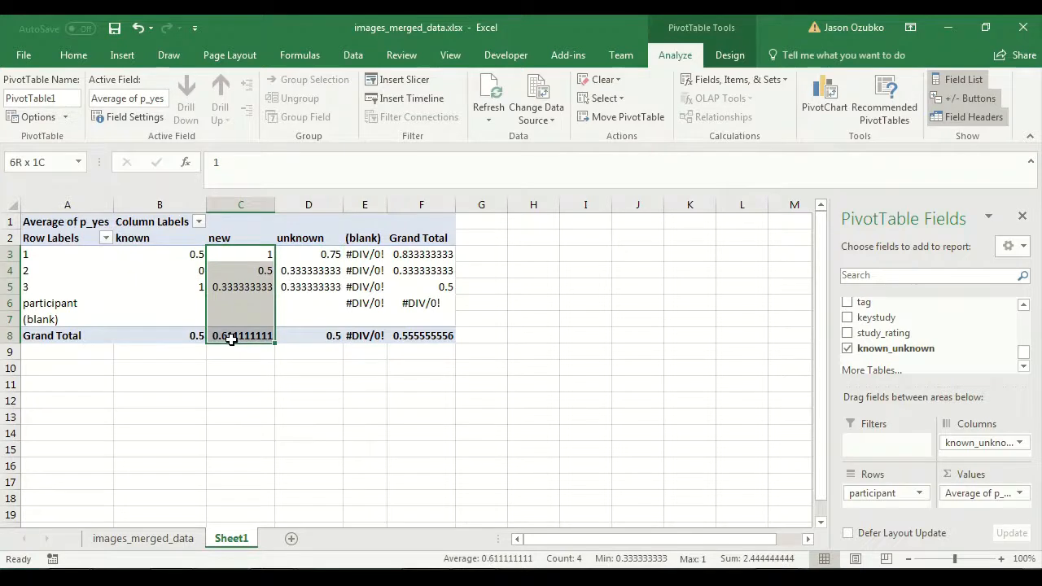
{"action": "mouse_move", "coordinate": [308, 333]}
Step: Return to images_merged_data and review the formulas behind known_unknown, study_rating and tag in rows 10 and 3
{"action": "left_click", "coordinate": [167, 538]}
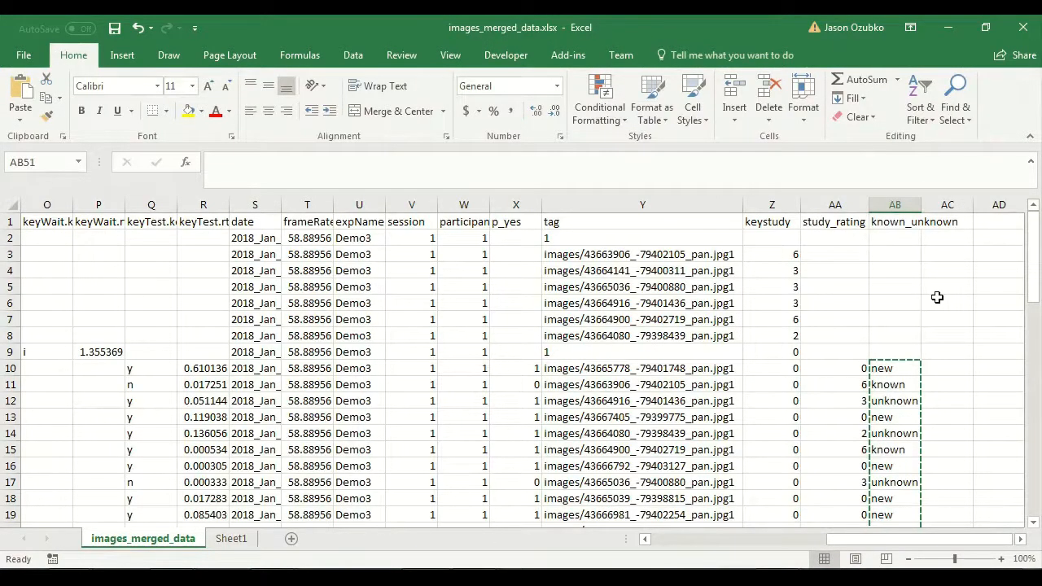
{"action": "left_click", "coordinate": [883, 366]}
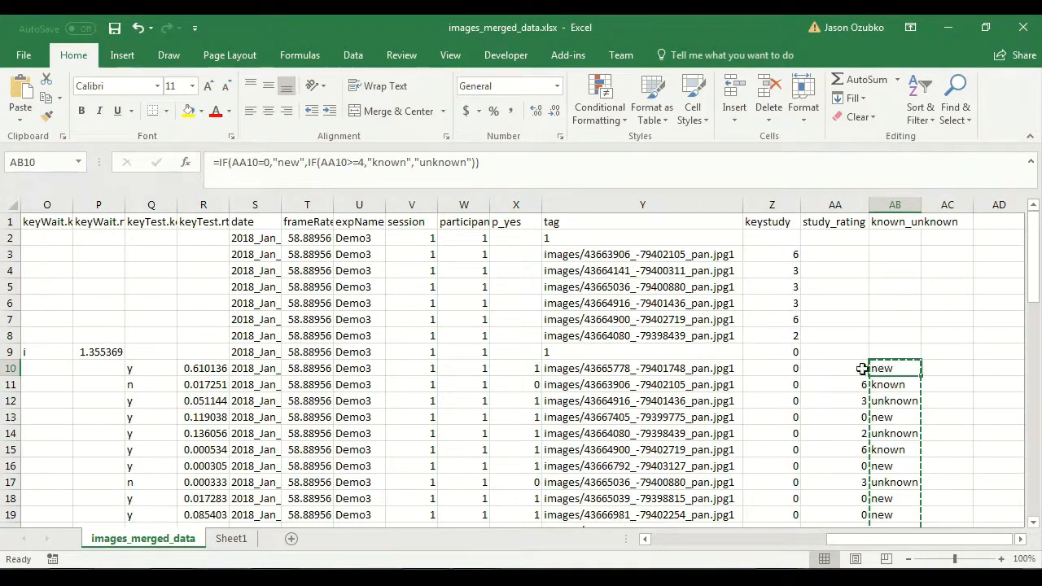
{"action": "left_click", "coordinate": [835, 368]}
{"action": "left_click", "coordinate": [636, 368]}
{"action": "left_click", "coordinate": [621, 256]}
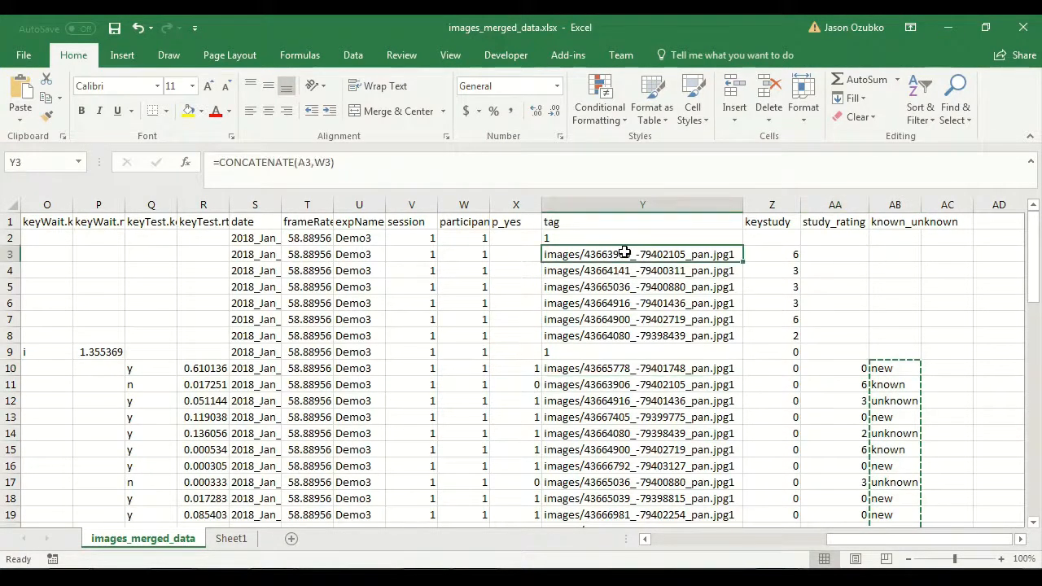
{"action": "left_click", "coordinate": [631, 369]}
{"action": "left_click", "coordinate": [829, 363]}
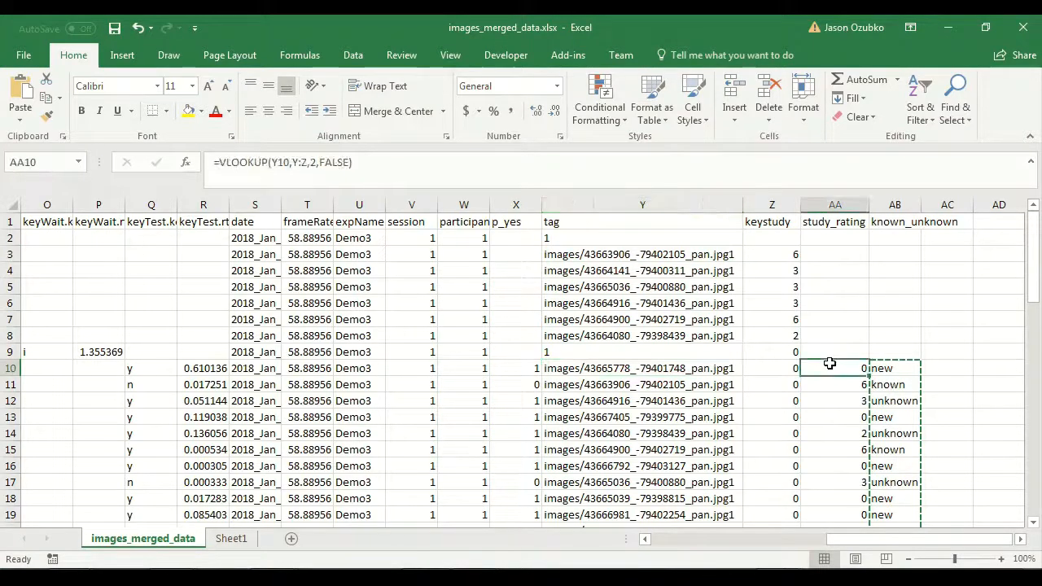
Step: Examine participant 1's study-phase response times in column N
{"action": "left_click_drag", "start_coordinate": [844, 544], "coordinate": [770, 540]}
{"action": "left_click", "coordinate": [252, 257]}
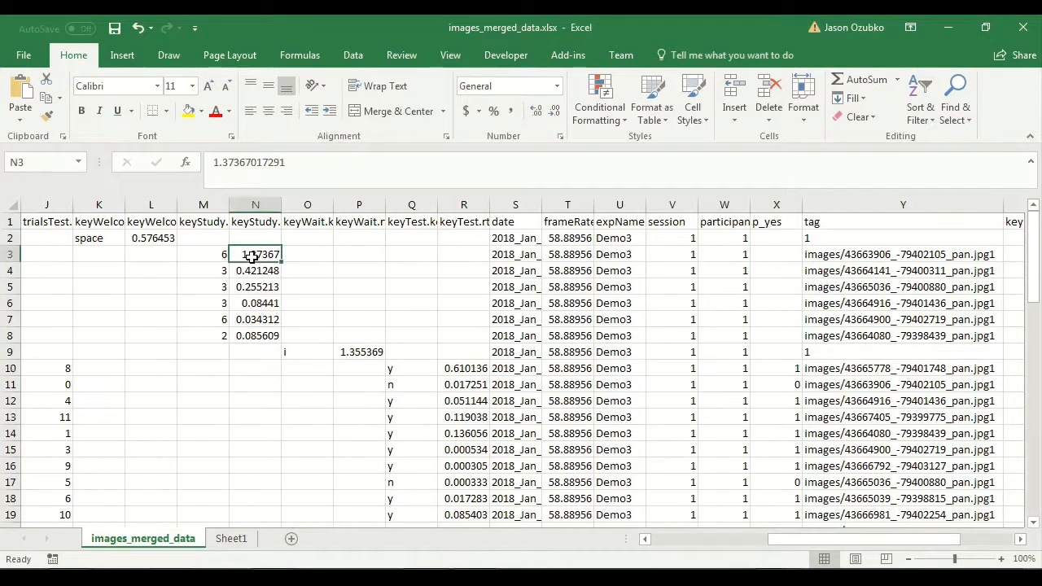
{"action": "left_click", "coordinate": [259, 302]}
{"action": "left_click", "coordinate": [257, 286]}
{"action": "left_click", "coordinate": [257, 303]}
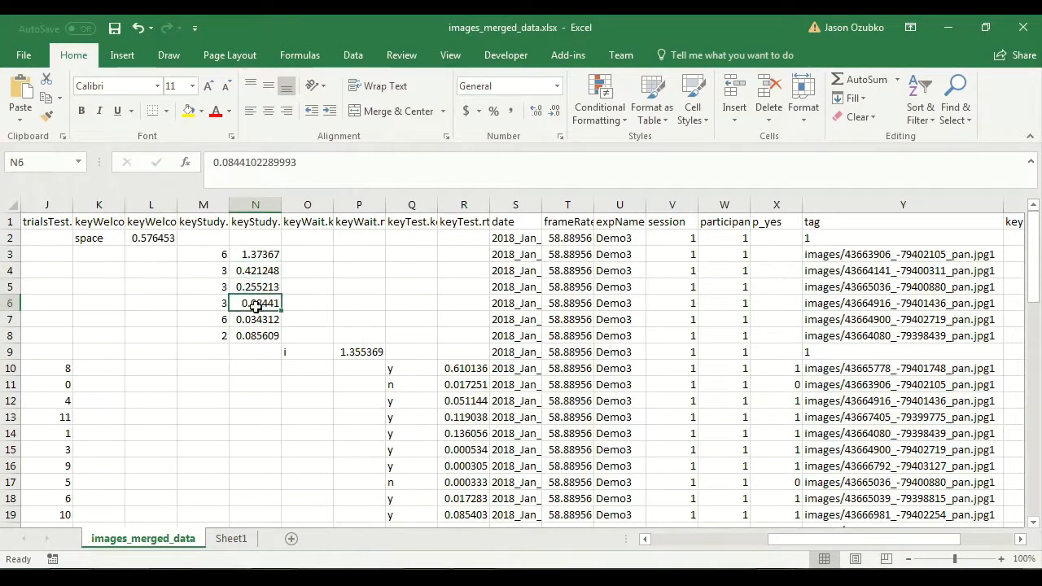
Step: Insert a column between study_rating and known_unknown and title it study_rt
{"action": "left_click_drag", "start_coordinate": [830, 538], "coordinate": [883, 538]}
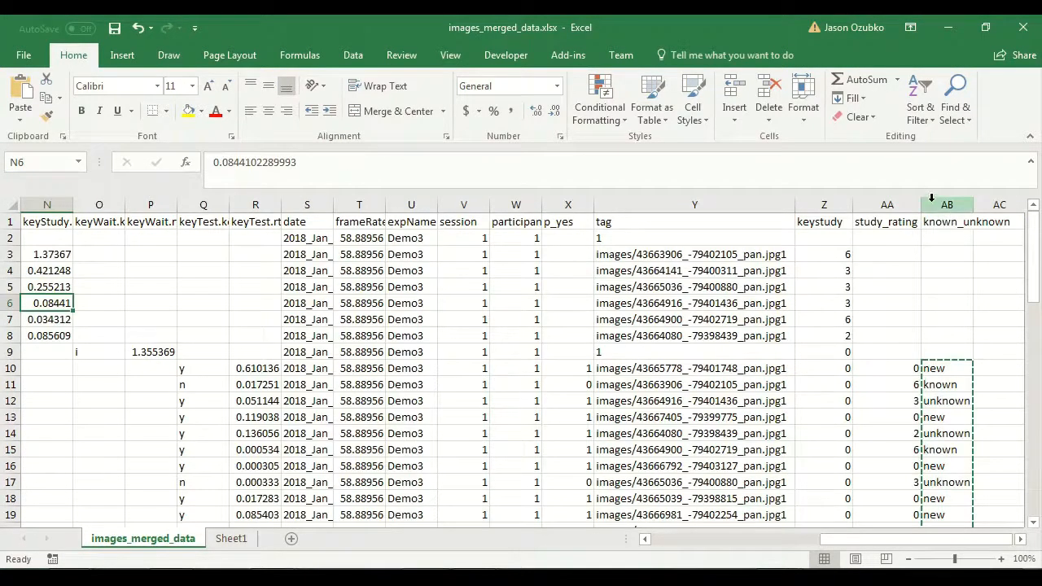
{"action": "right_click", "coordinate": [934, 209]}
{"action": "left_click", "coordinate": [889, 329]}
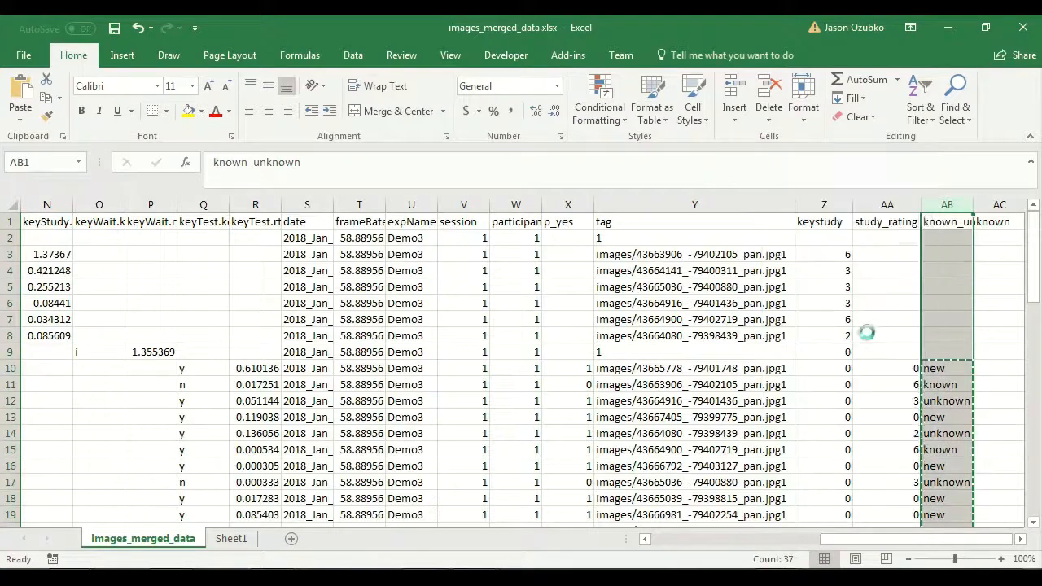
{"action": "left_click", "coordinate": [940, 218]}
{"action": "type", "text": "study"}
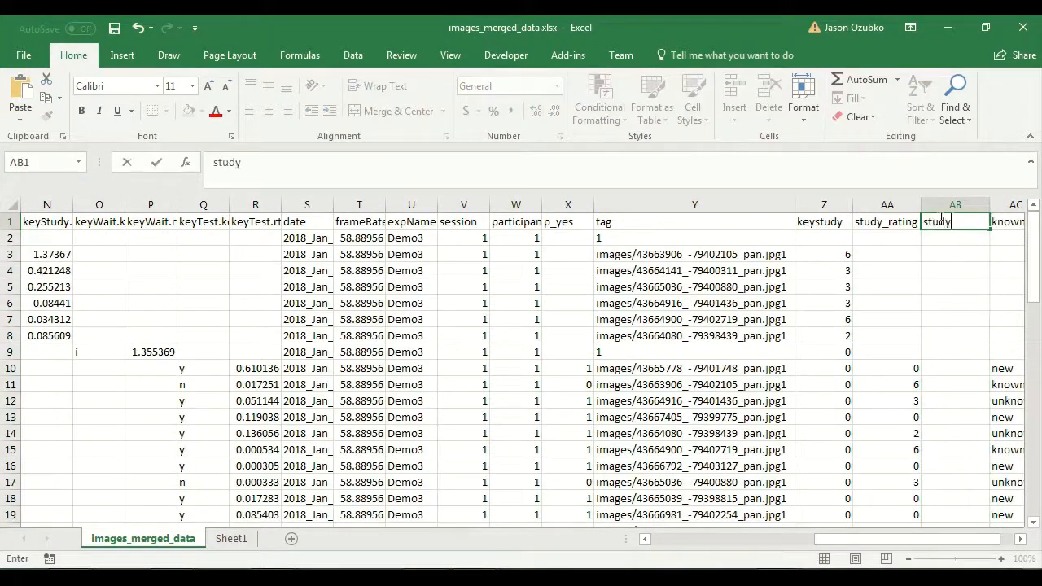
{"action": "type", "text": "_rt"}
{"action": "key", "text": "Return"}
{"action": "key", "text": "Return"}
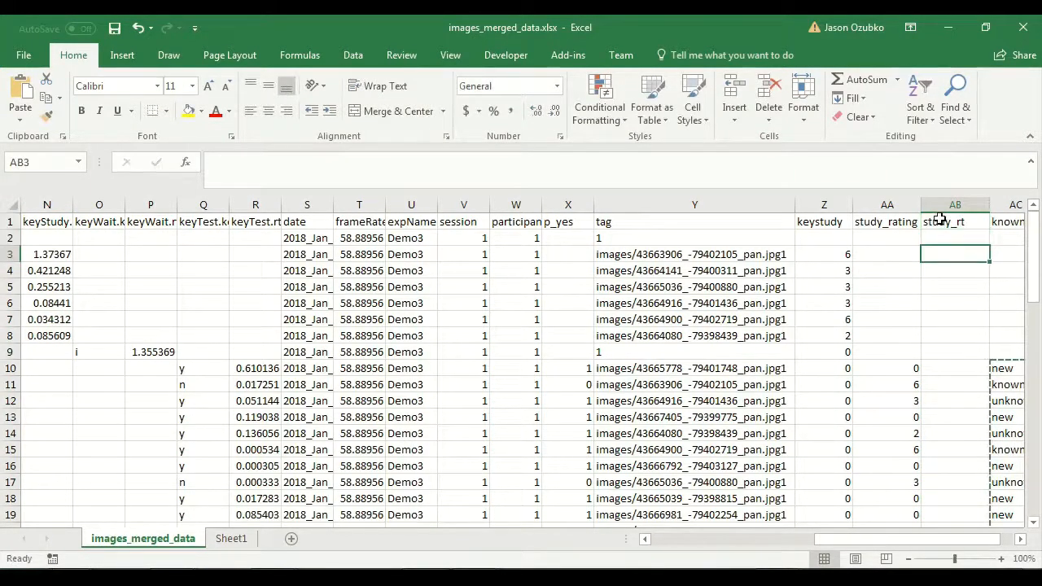
Step: Enter a formula in study_rt cell AB3 that references the study response time in N3
{"action": "type", "text": "="}
{"action": "key", "text": "Left"}
{"action": "key", "text": "Left"}
{"action": "key", "text": "Left"}
{"action": "key", "text": "Left"}
{"action": "key", "text": "Left"}
{"action": "key", "text": "Left"}
{"action": "key", "text": "Left"}
{"action": "key", "text": "Left"}
{"action": "key", "text": "Left"}
{"action": "key", "text": "Left"}
{"action": "key", "text": "Left"}
{"action": "key", "text": "Left"}
{"action": "key", "text": "Left"}
{"action": "key", "text": "Left"}
{"action": "key", "text": "Return"}
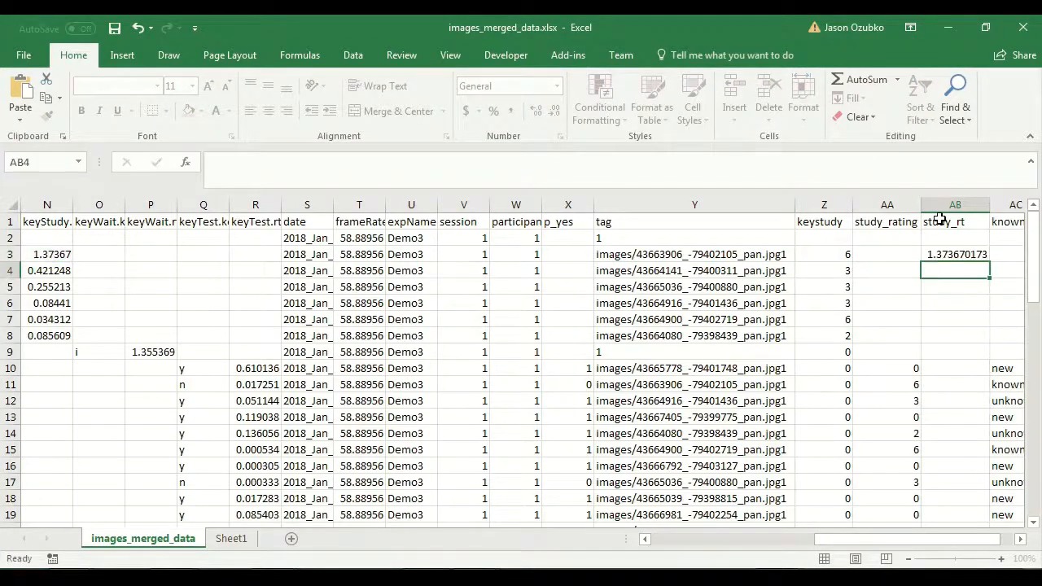
Step: Copy the AB3 formula down the rest of the study_rt column
{"action": "key", "text": "Up"}
{"action": "key", "text": "ctrl+c"}
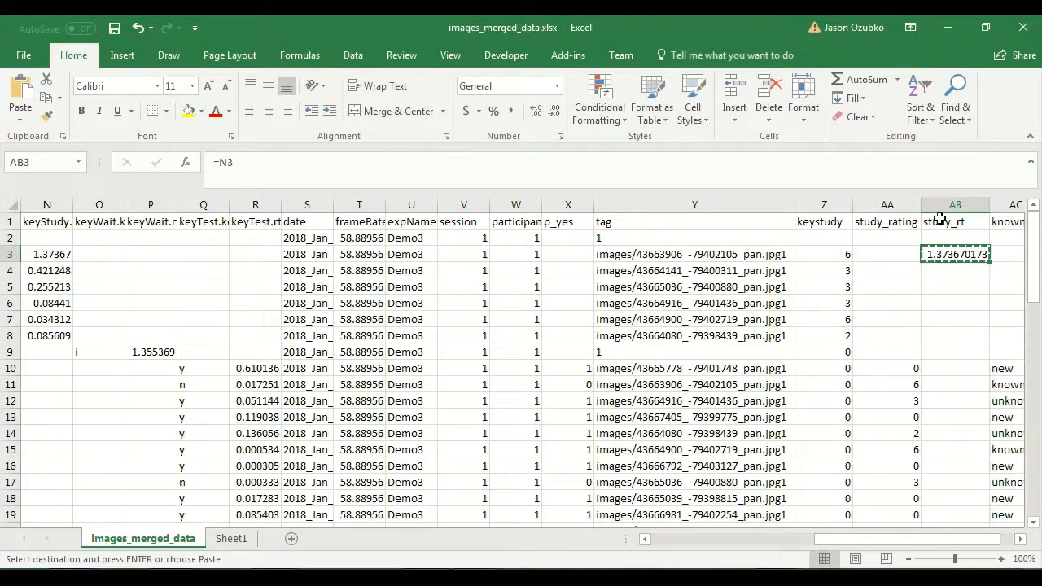
{"action": "key", "text": "shift+Down"}
{"action": "key", "text": "ctrl+shift+End"}
{"action": "key", "text": "shift+Left"}
{"action": "key", "text": "ctrl+v"}
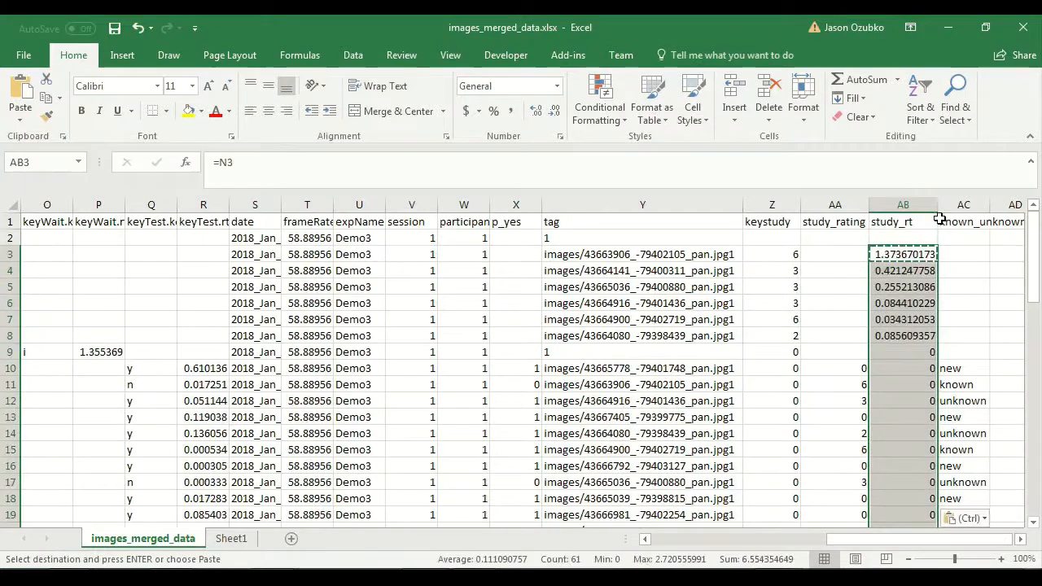
Step: Move the study_rt column so it sits between keystudy and study_rating
{"action": "left_click", "coordinate": [880, 200]}
{"action": "key", "text": "ctrl+x"}
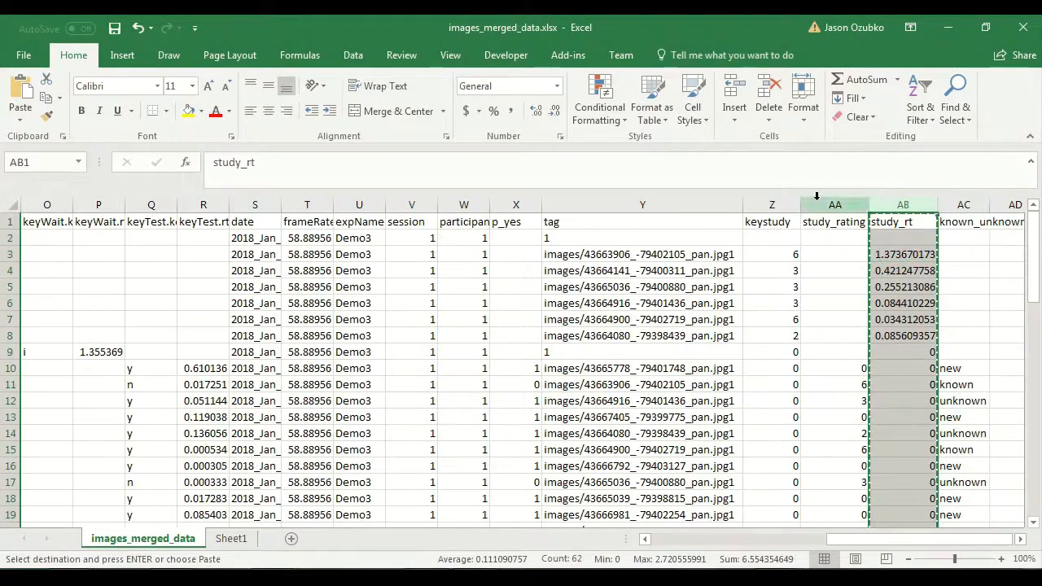
{"action": "right_click", "coordinate": [818, 203]}
{"action": "left_click", "coordinate": [852, 315]}
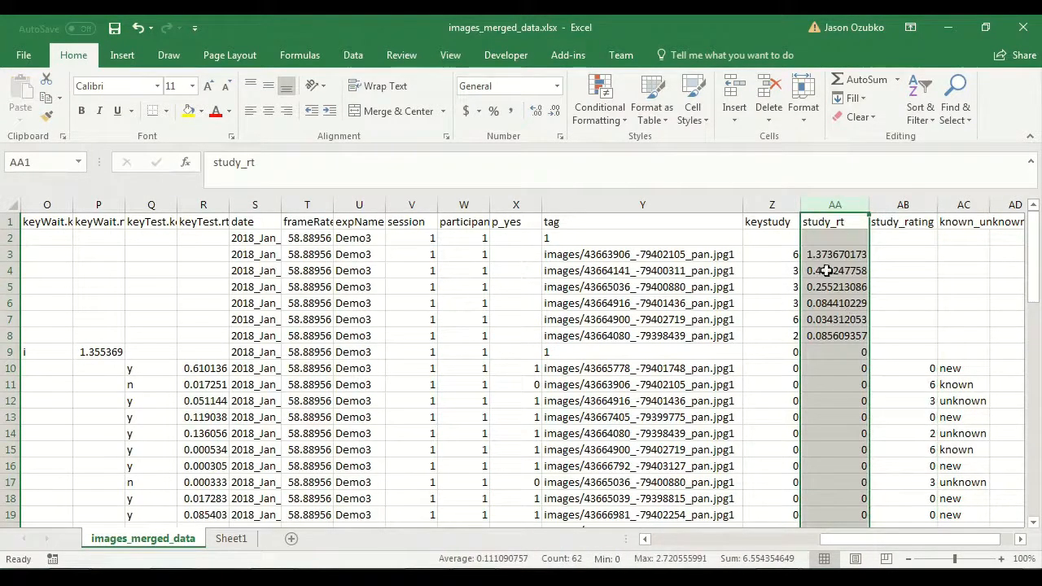
{"action": "left_click", "coordinate": [754, 221]}
{"action": "left_click_drag", "start_coordinate": [585, 204], "coordinate": [861, 239]}
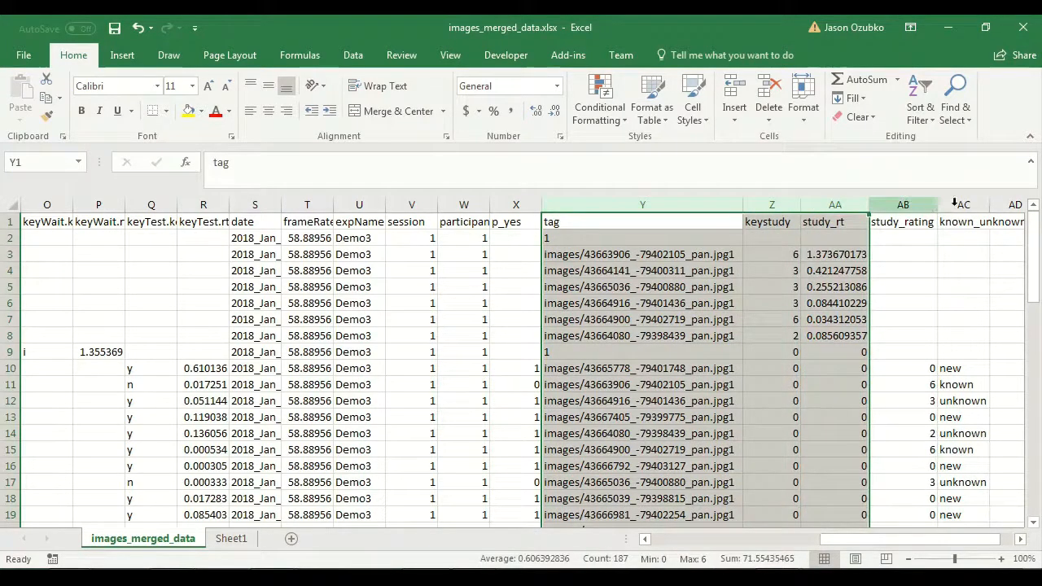
{"action": "left_click", "coordinate": [963, 204]}
Step: Change the lookup in AB10 to =VLOOKUP(Y10,Y:AA,3,FALSE)
{"action": "left_click", "coordinate": [893, 369]}
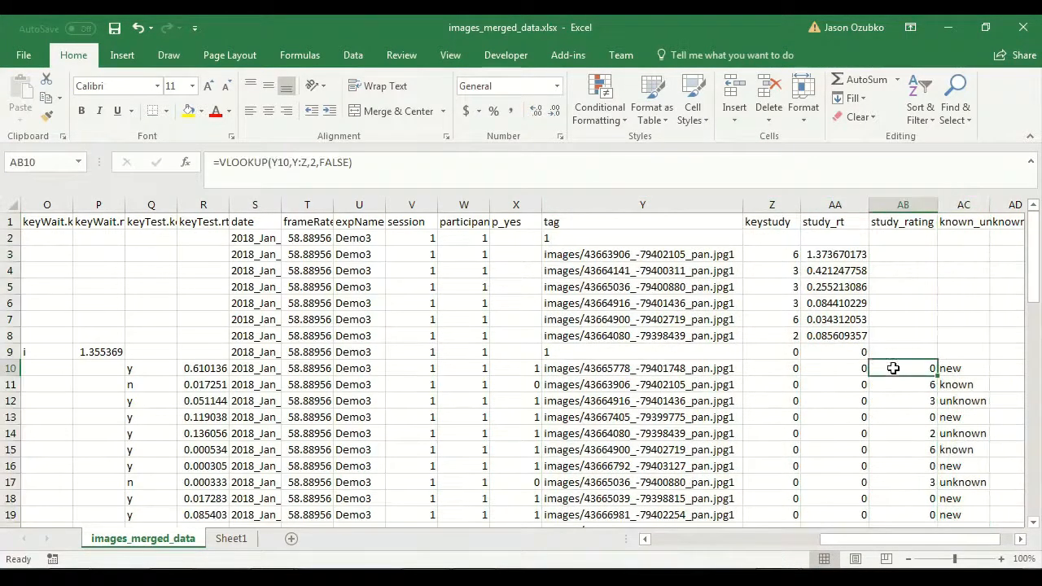
{"action": "left_click", "coordinate": [320, 167]}
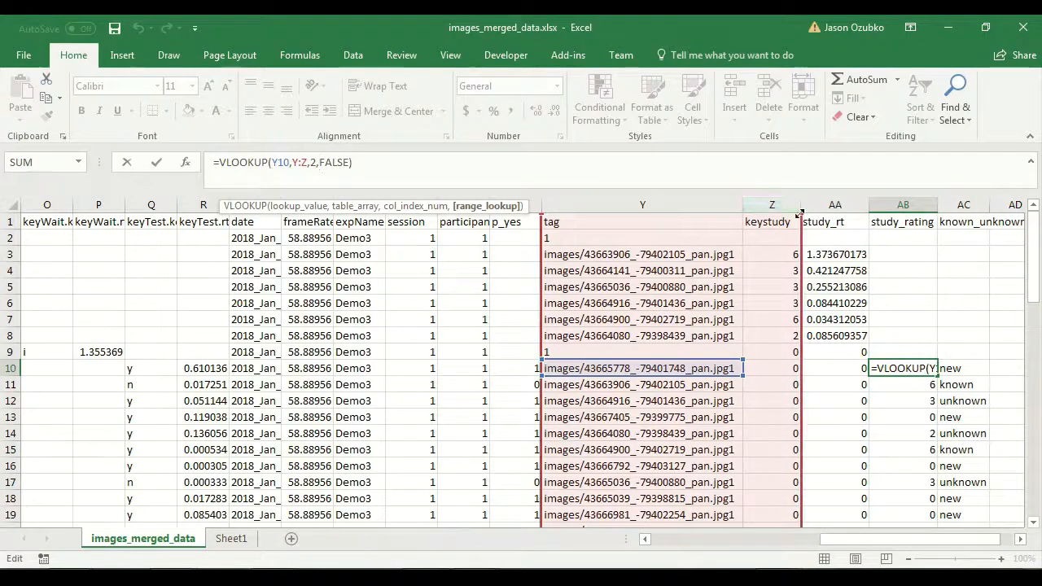
{"action": "left_click_drag", "start_coordinate": [824, 213], "coordinate": [847, 227]}
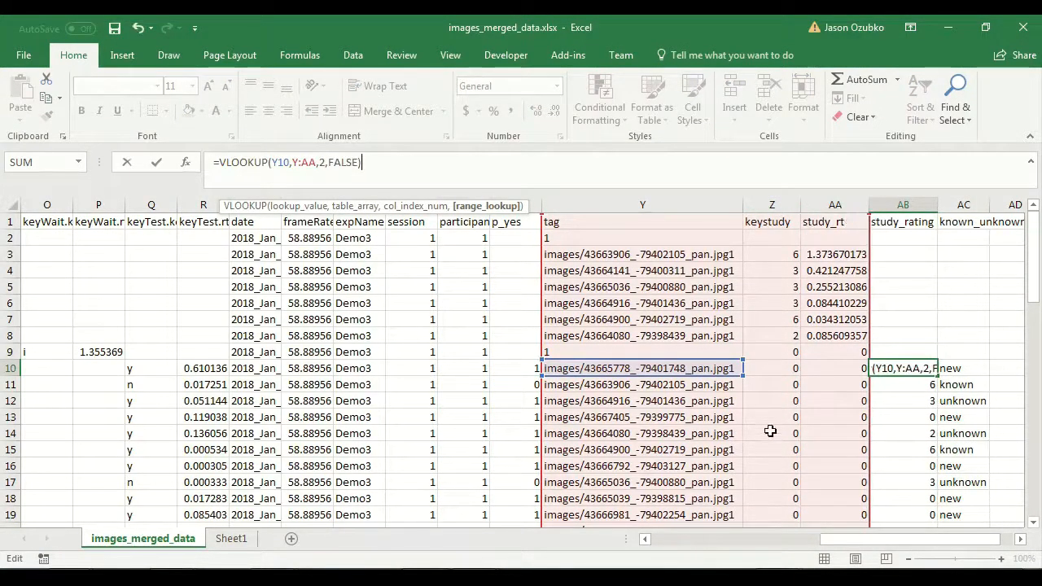
{"action": "double_click", "coordinate": [323, 162]}
{"action": "type", "text": "3"}
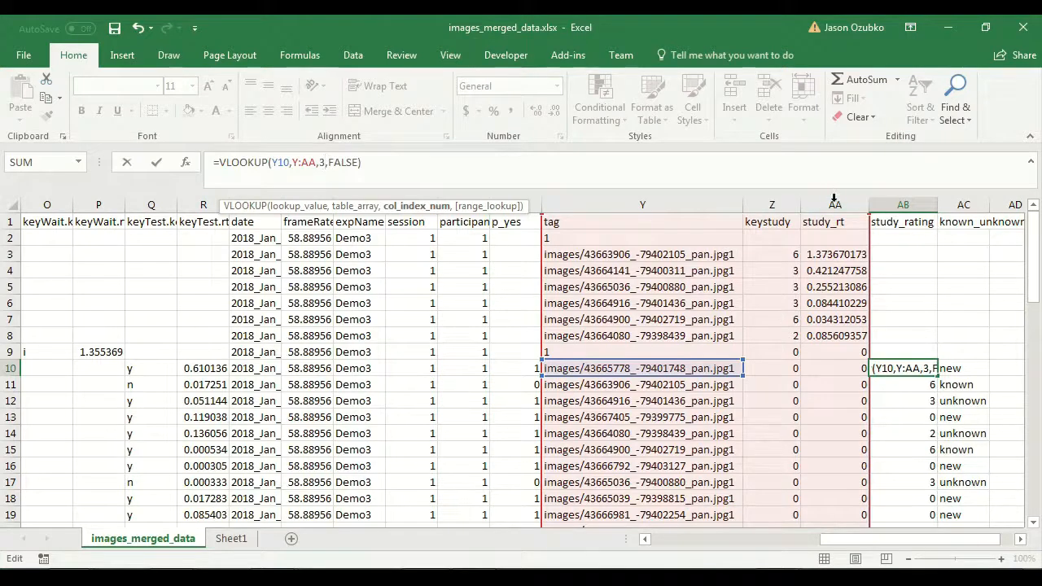
{"action": "key", "text": "Return"}
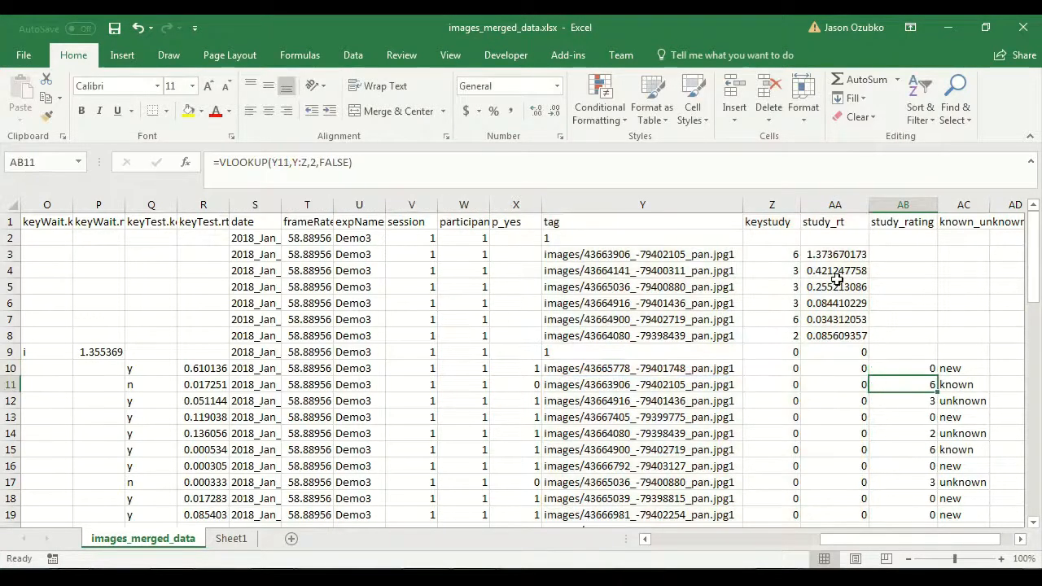
Step: Copy the AB10 lookup formula down through participant 1's remaining test trials
{"action": "key", "text": "Up"}
{"action": "key", "text": "ctrl+c"}
{"action": "key", "text": "shift+Down"}
{"action": "key", "text": "shift+Down"}
{"action": "key", "text": "shift+Down"}
{"action": "key", "text": "shift+Down"}
{"action": "key", "text": "shift+Down"}
{"action": "key", "text": "shift+Down"}
{"action": "key", "text": "shift+Down"}
{"action": "key", "text": "shift+Down"}
{"action": "key", "text": "shift+Down"}
{"action": "key", "text": "shift+Down"}
{"action": "key", "text": "shift+Down"}
{"action": "key", "text": "shift+Down"}
{"action": "key", "text": "shift+Down"}
{"action": "key", "text": "shift+Down"}
{"action": "key", "text": "shift+Down"}
{"action": "key", "text": "shift+Down"}
{"action": "key", "text": "shift+Down"}
{"action": "key", "text": "shift+Down"}
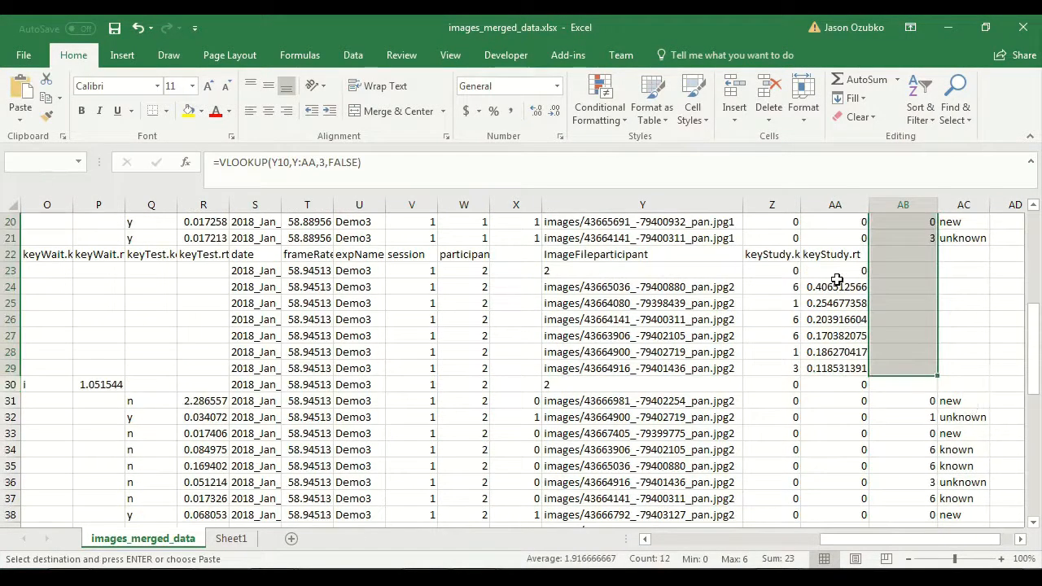
{"action": "key", "text": "ctrl+v"}
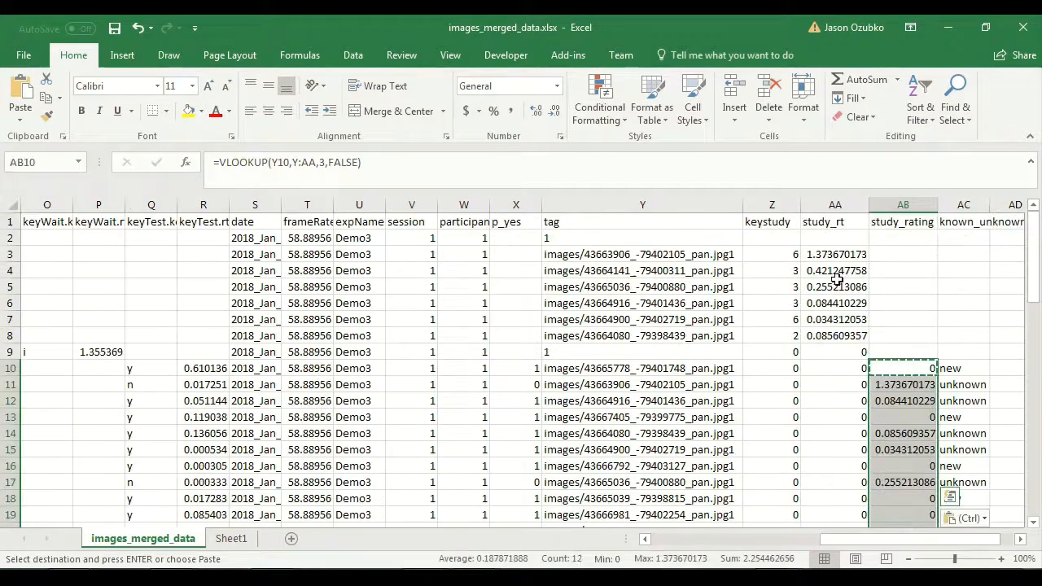
Step: Check the looked-up values in column AB and the known_unknown classifications for participant 1's test trials
{"action": "left_click", "coordinate": [920, 388]}
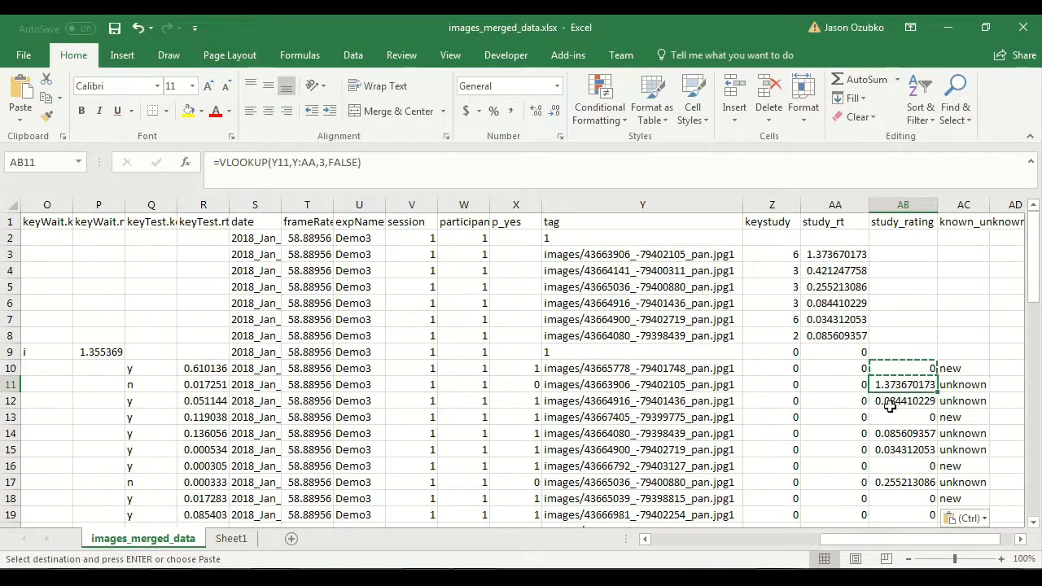
{"action": "left_click", "coordinate": [896, 433]}
{"action": "left_click_drag", "start_coordinate": [966, 374], "coordinate": [967, 465]}
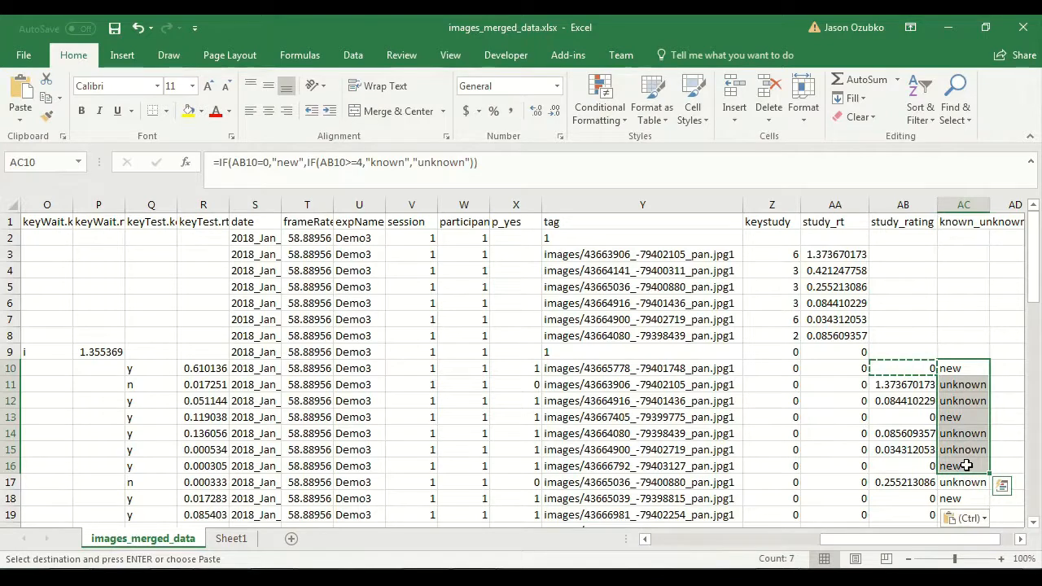
{"action": "left_click", "coordinate": [832, 374]}
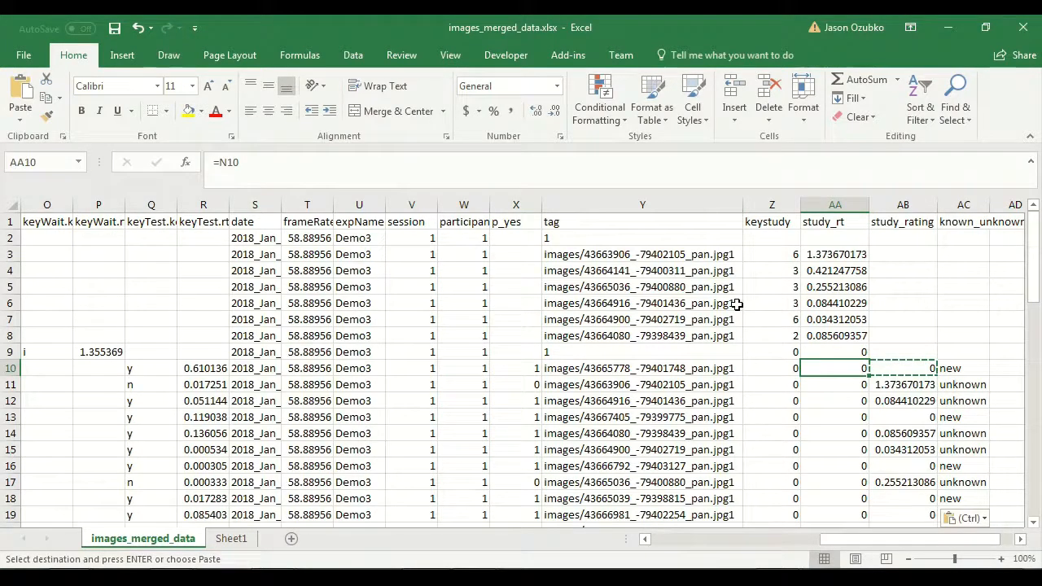
Step: Undo the lookup changes, the study_rt column move, its formulas and the column insertion
{"action": "key", "text": "Right"}
{"action": "key", "text": "ctrl+shift+Down"}
{"action": "key", "text": "ctrl+v"}
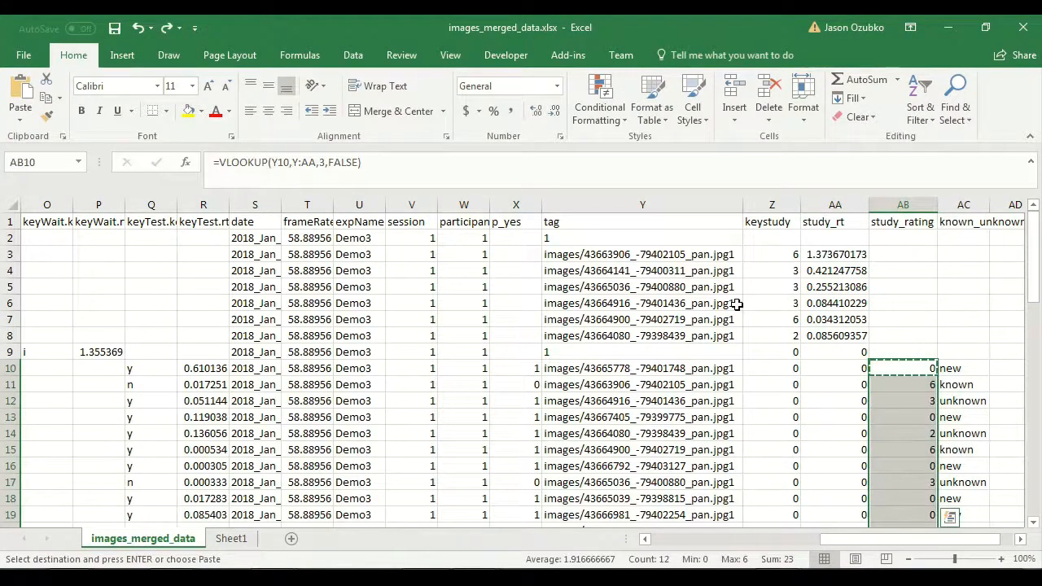
{"action": "key", "text": "ctrl+z"}
{"action": "key", "text": "ctrl+z"}
{"action": "key", "text": "ctrl+z"}
{"action": "key", "text": "ctrl+z"}
{"action": "key", "text": "ctrl+z"}
{"action": "key", "text": "ctrl+z"}
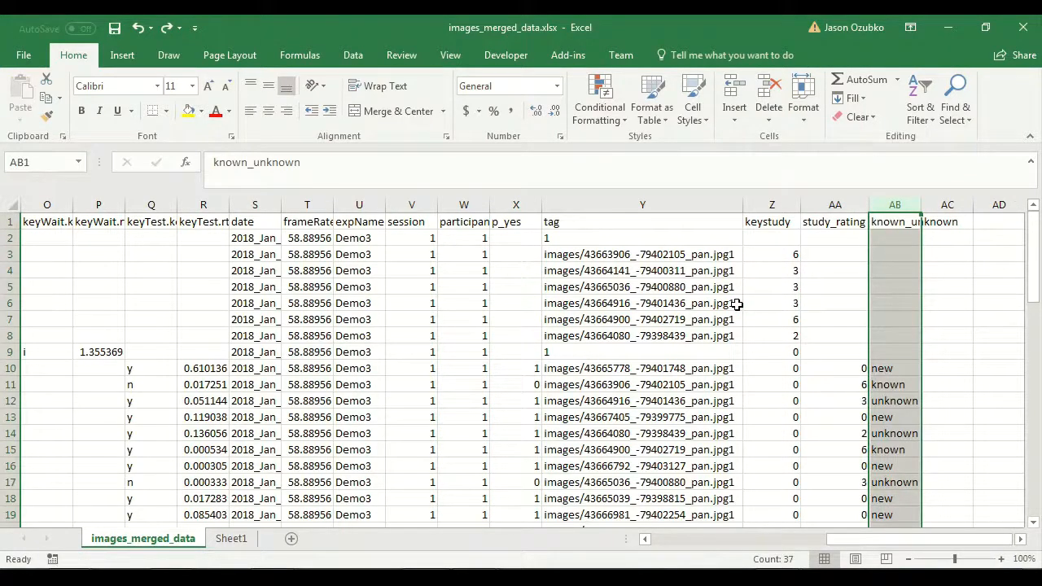
Step: Review the study_rating lookups in AA10 and AA11 and the study-phase tags in Y3:Y8 they search
{"action": "left_click", "coordinate": [819, 383]}
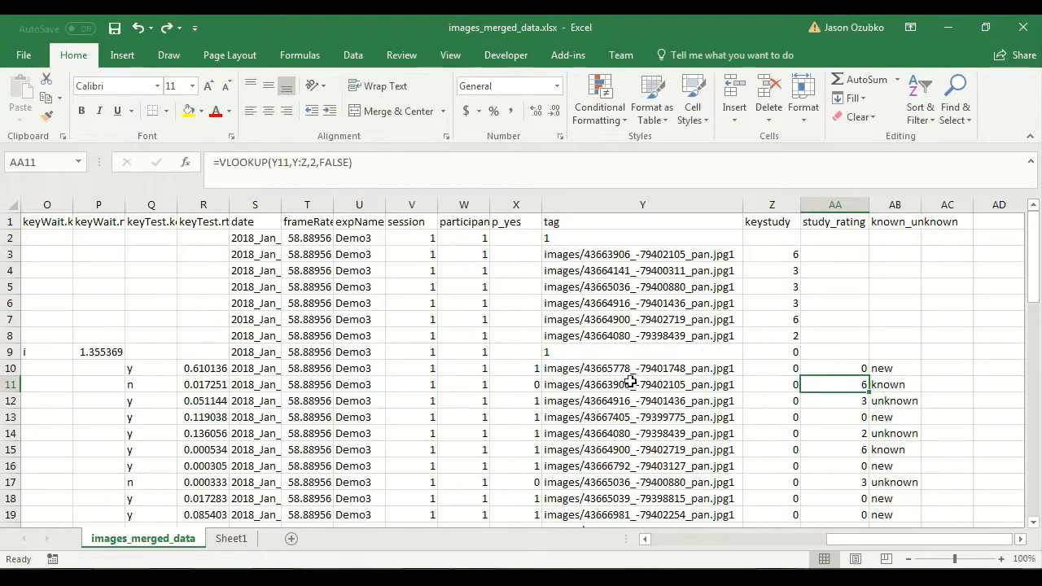
{"action": "left_click", "coordinate": [839, 368]}
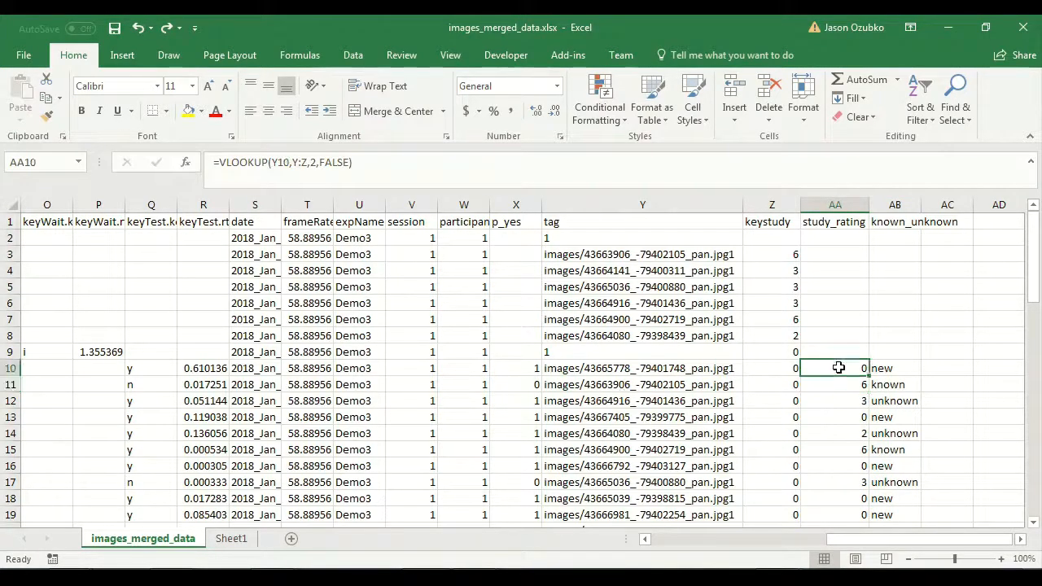
{"action": "left_click", "coordinate": [631, 369]}
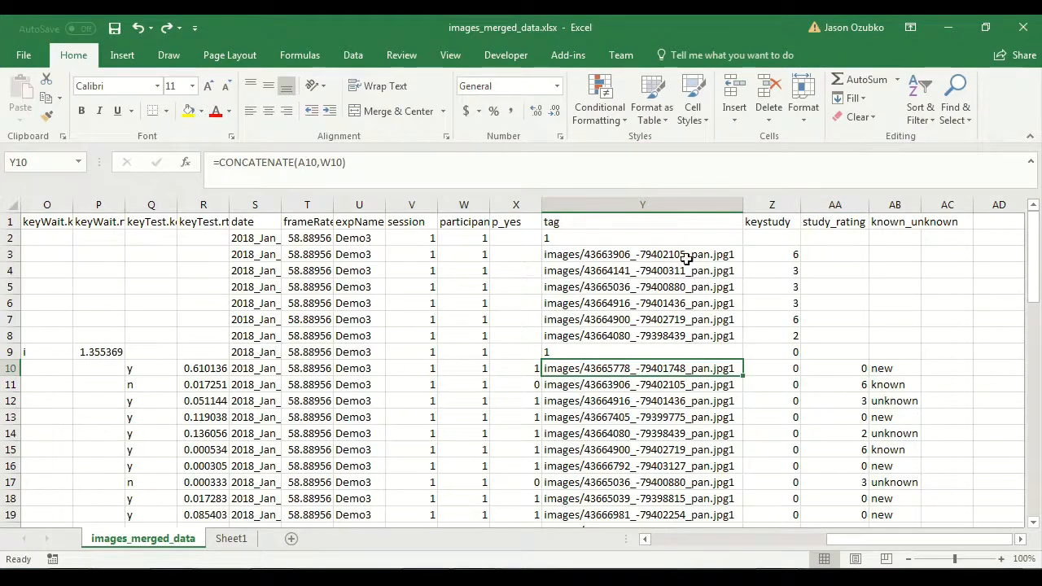
{"action": "left_click_drag", "start_coordinate": [687, 255], "coordinate": [682, 336]}
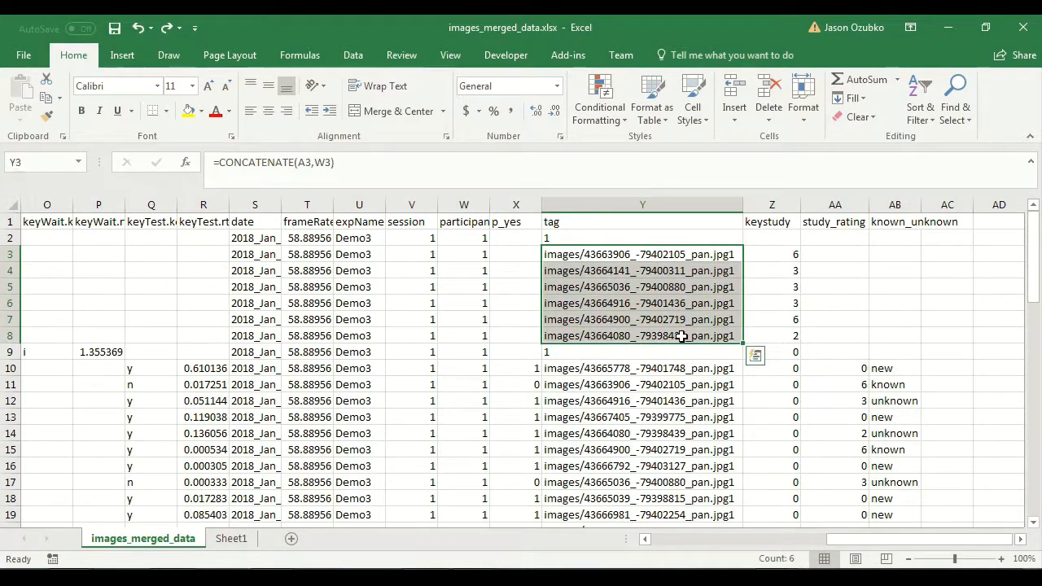
{"action": "left_click", "coordinate": [829, 384]}
Step: Make the tag in Y3 conditional on a study response with =IF(M3<>"",CONCATENATE(A3,W3),"")
{"action": "left_click", "coordinate": [647, 254]}
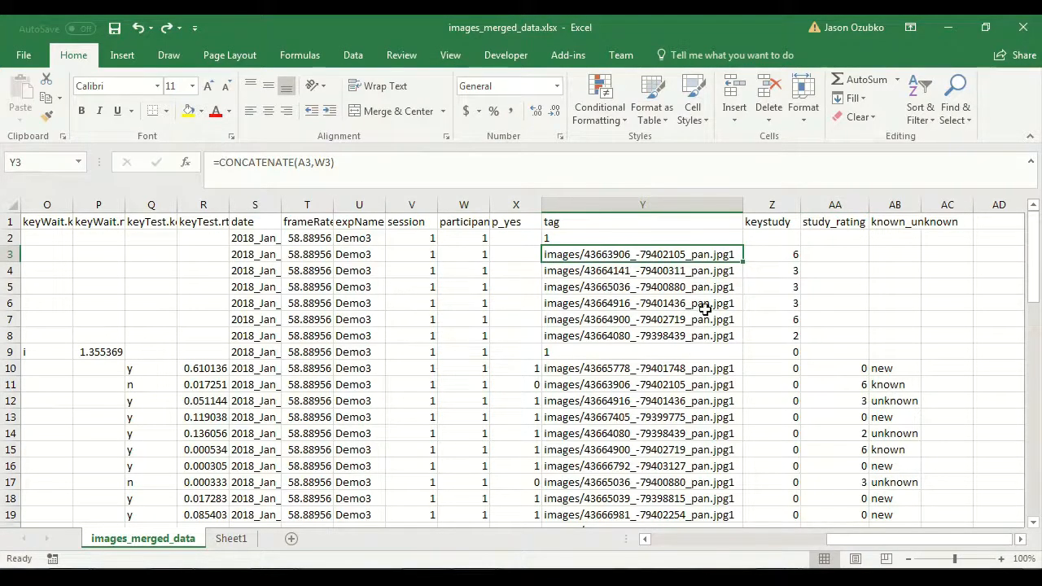
{"action": "left_click", "coordinate": [220, 162]}
{"action": "type", "text": "if("}
{"action": "left_click_drag", "start_coordinate": [907, 535], "coordinate": [797, 539]}
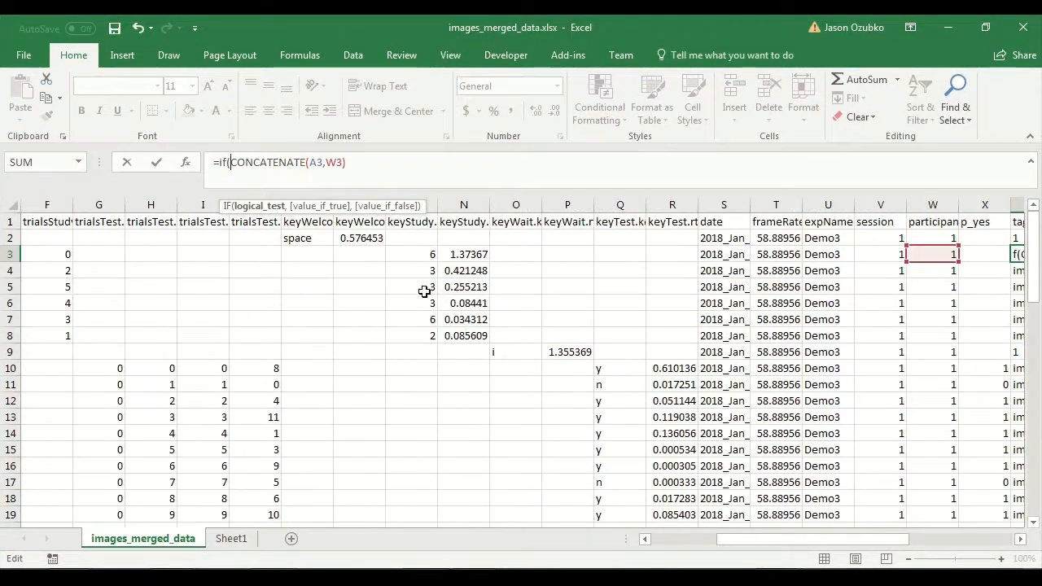
{"action": "left_click", "coordinate": [421, 248]}
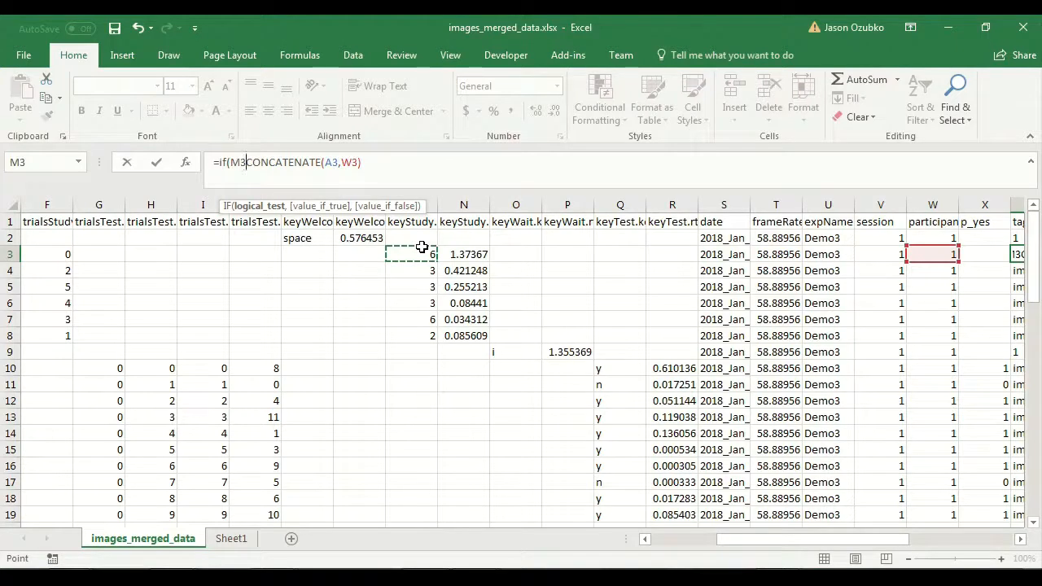
{"action": "type", "text": "<>\"\","}
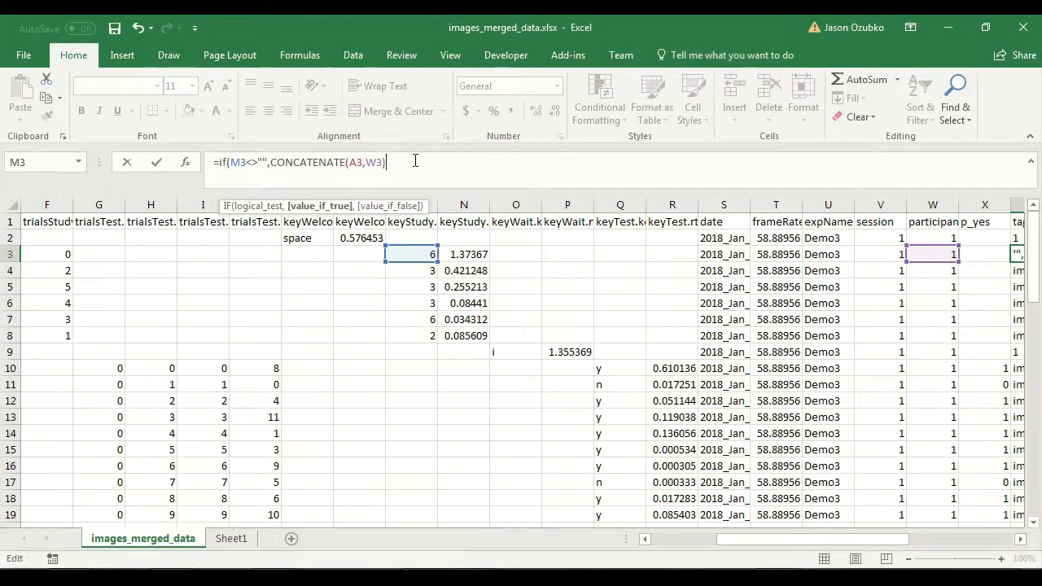
{"action": "type", "text": ",\"\""}
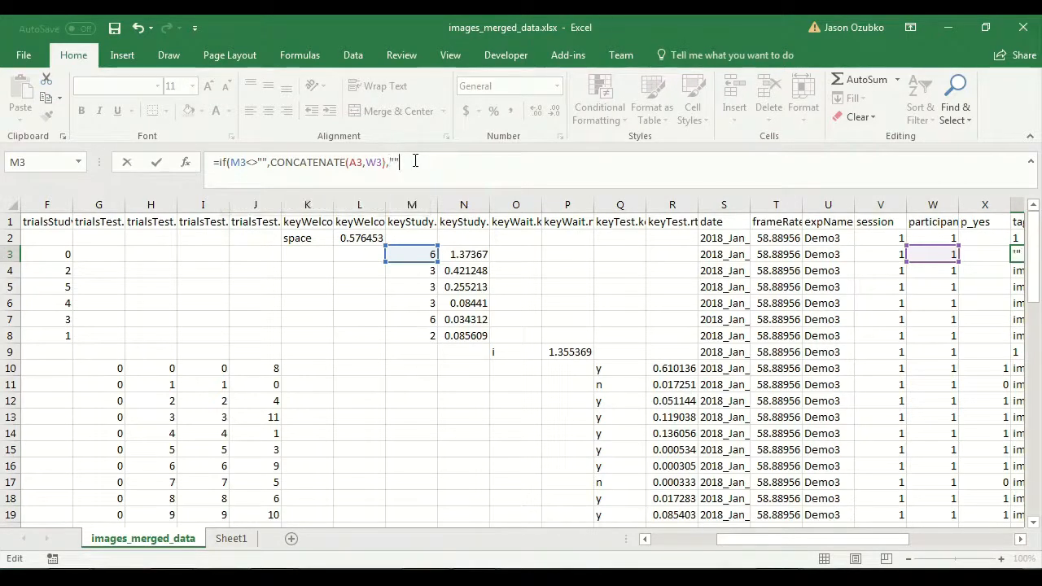
{"action": "type", "text": ")"}
{"action": "left_click_drag", "start_coordinate": [778, 541], "coordinate": [923, 549]}
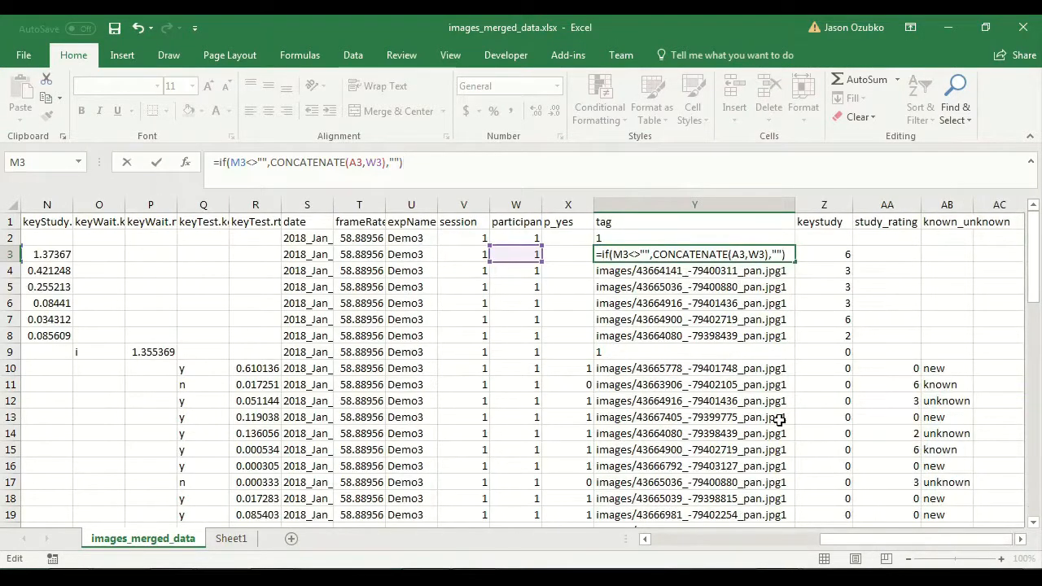
{"action": "key", "text": "Return"}
Step: Copy the conditional tag formula from Y3 down the tag column, starting at Y2
{"action": "left_click", "coordinate": [639, 253]}
{"action": "key", "text": "ctrl+c"}
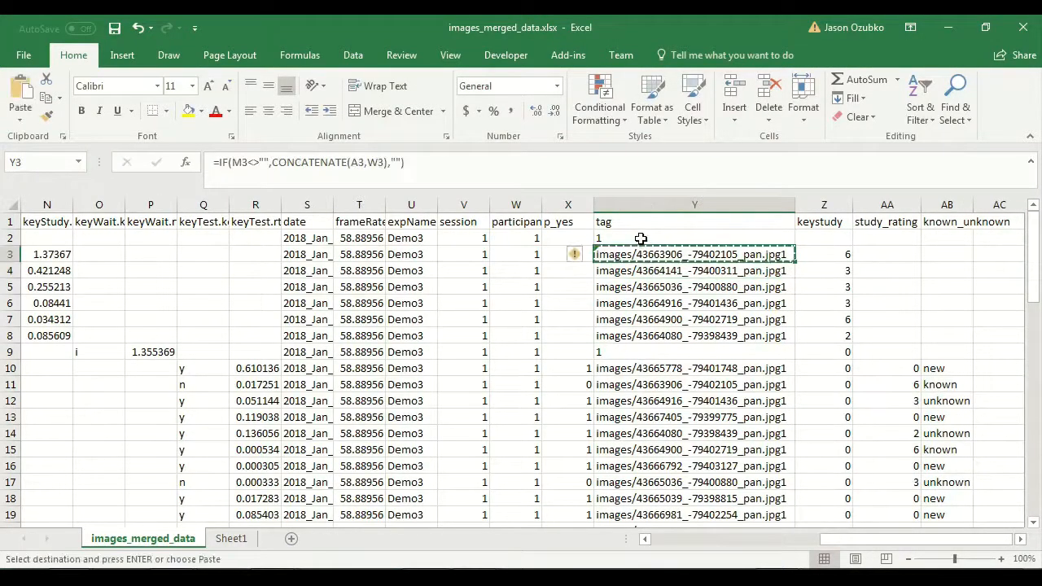
{"action": "left_click", "coordinate": [640, 239]}
{"action": "scroll", "coordinate": [641, 239], "scroll_direction": "down", "scroll_amount": 18}
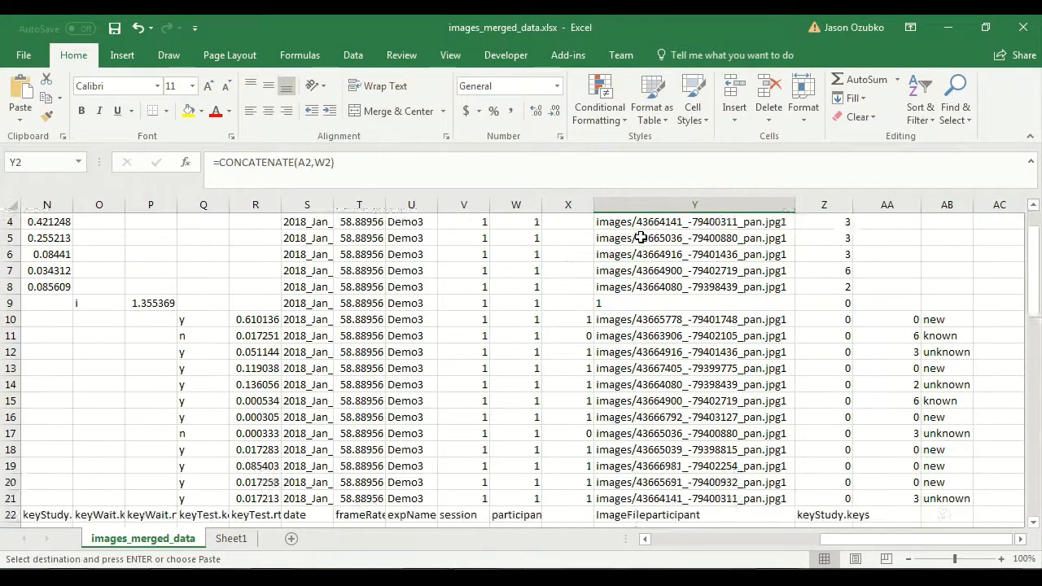
{"action": "left_click", "coordinate": [661, 352], "text": "shift"}
{"action": "scroll", "coordinate": [662, 353], "scroll_direction": "up", "scroll_amount": 18}
{"action": "key", "text": "ctrl+v"}
Step: Examine the study-phase tags and trace the Y3 formula's references to M3, A3 and W3
{"action": "left_click", "coordinate": [646, 317]}
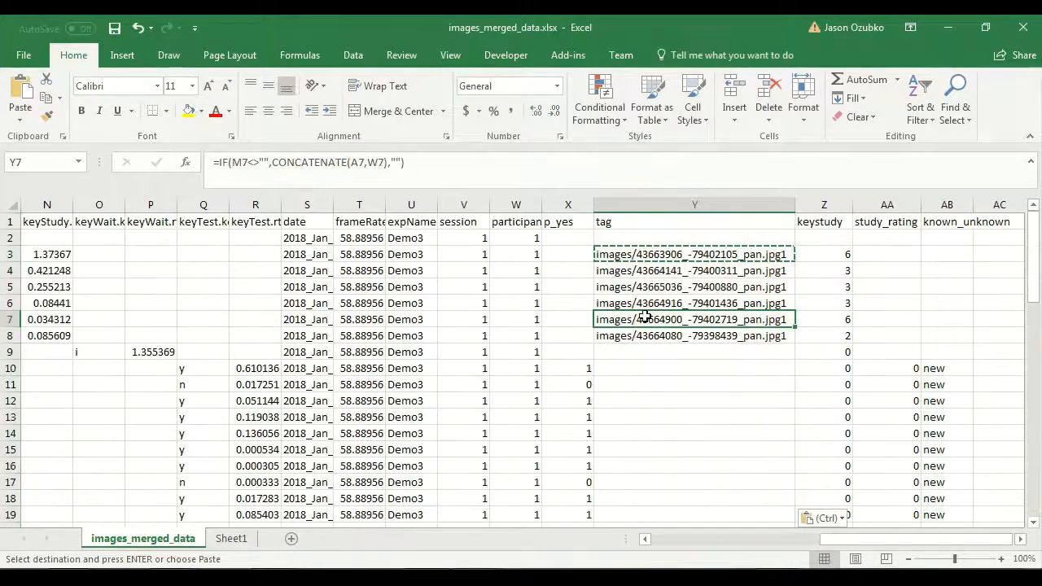
{"action": "left_click_drag", "start_coordinate": [650, 254], "coordinate": [663, 334]}
{"action": "left_click", "coordinate": [677, 255]}
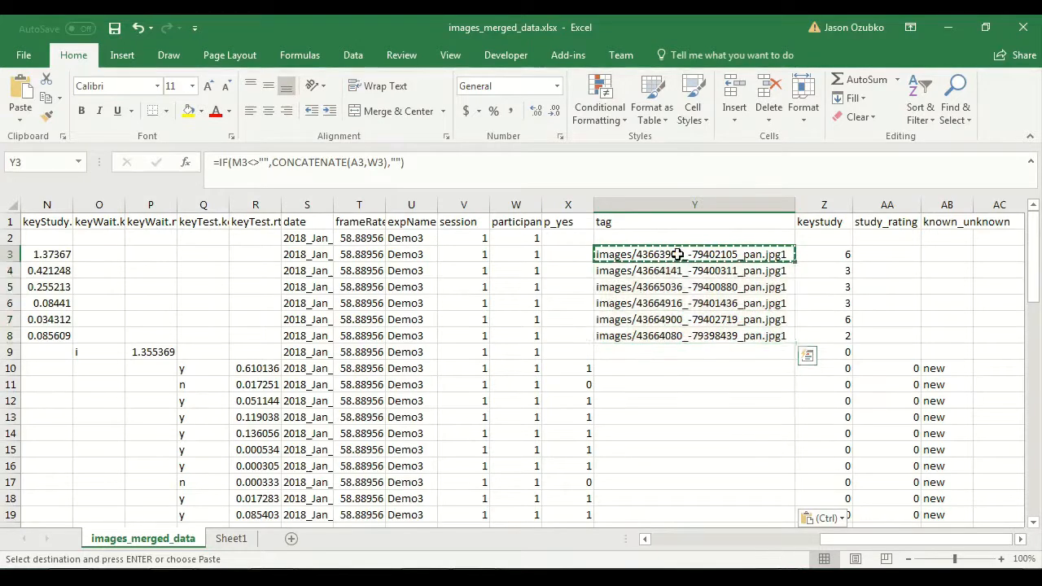
{"action": "key", "text": "F2"}
{"action": "left_click_drag", "start_coordinate": [944, 539], "coordinate": [840, 539]}
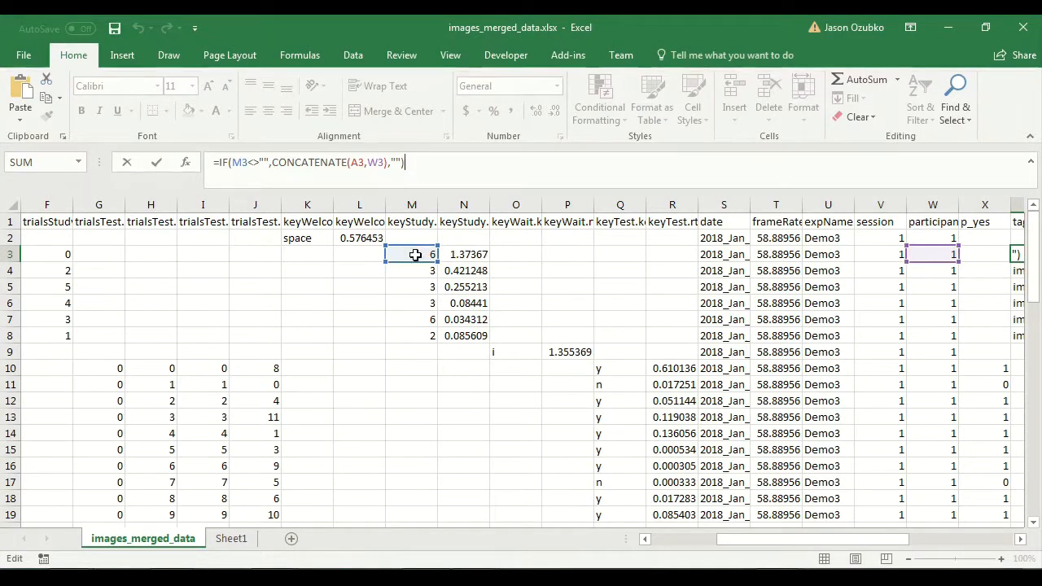
{"action": "left_click_drag", "start_coordinate": [814, 539], "coordinate": [740, 529]}
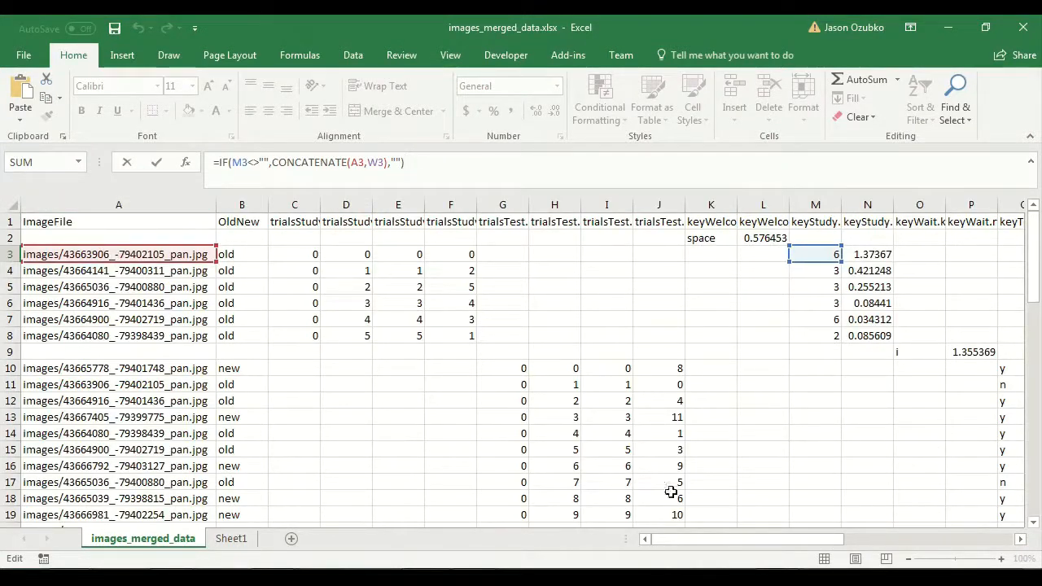
{"action": "left_click_drag", "start_coordinate": [690, 539], "coordinate": [861, 539]}
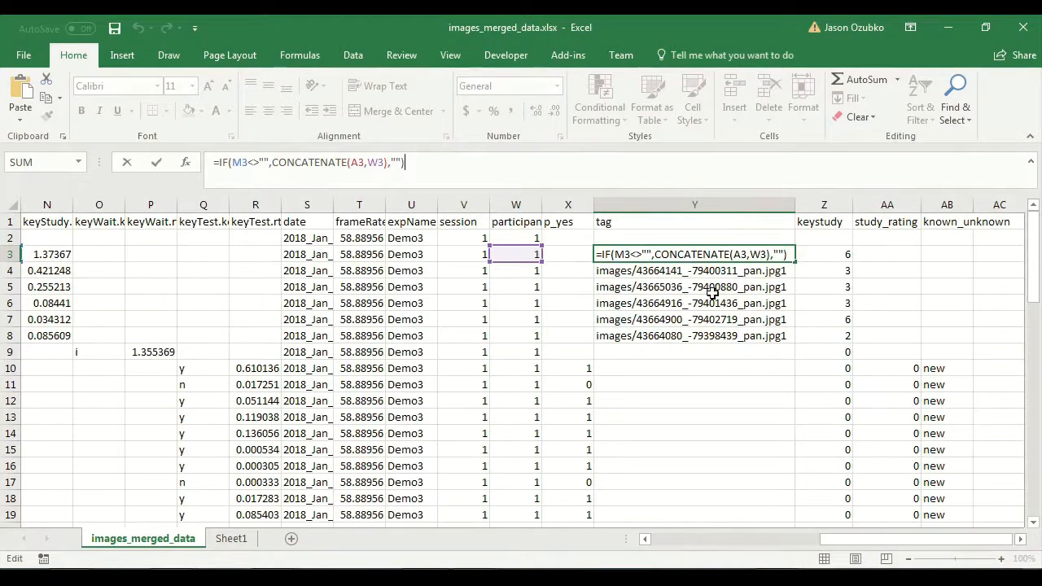
Step: Close the Y3 formula and check the conditional tag formulas in the test-trial rows at Y9 and Y10
{"action": "key", "text": "Return"}
{"action": "left_click", "coordinate": [656, 353]}
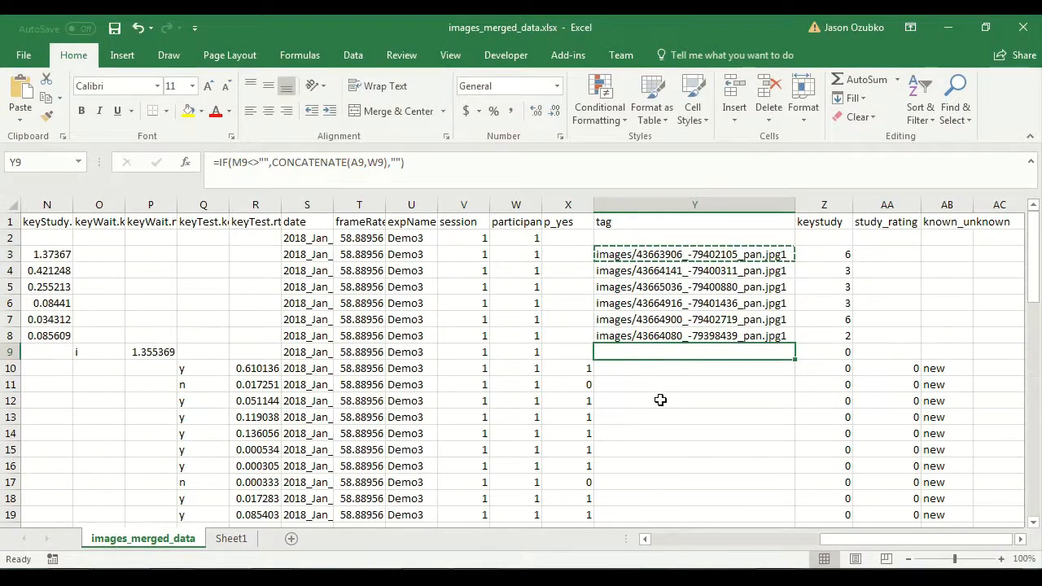
{"action": "left_click", "coordinate": [661, 371]}
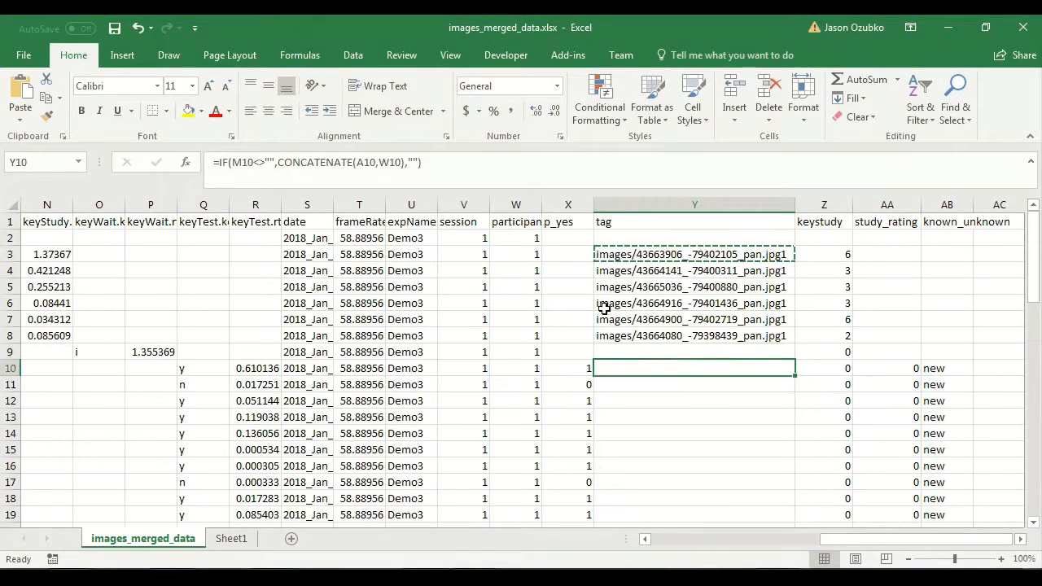
Step: Change the AA10 lookup to build its own tag, as =VLOOKUP(CONCATENATE(A10,W10),Y:Z,2,FALSE)
{"action": "left_click", "coordinate": [878, 368]}
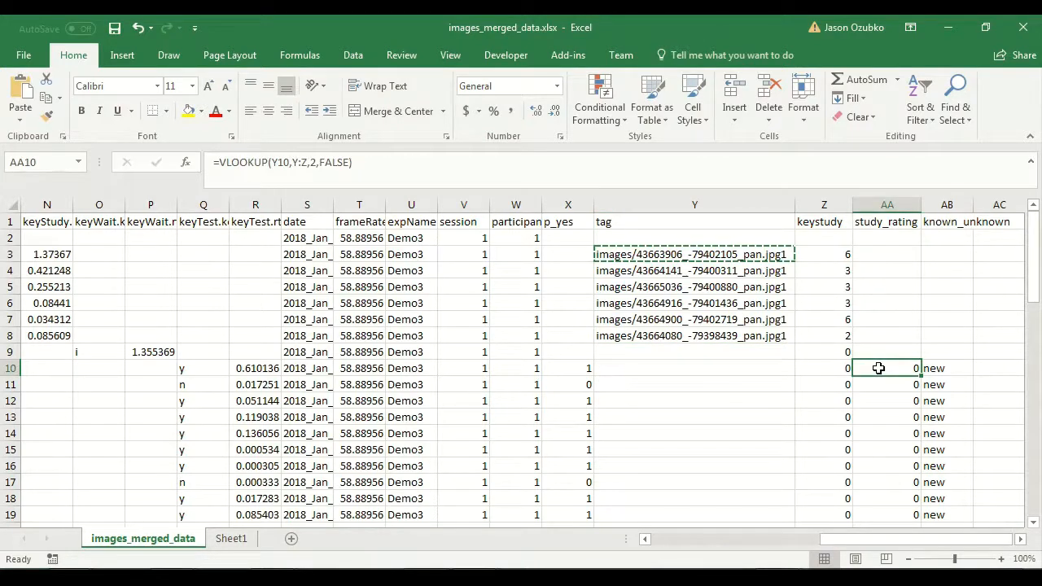
{"action": "left_click", "coordinate": [291, 163]}
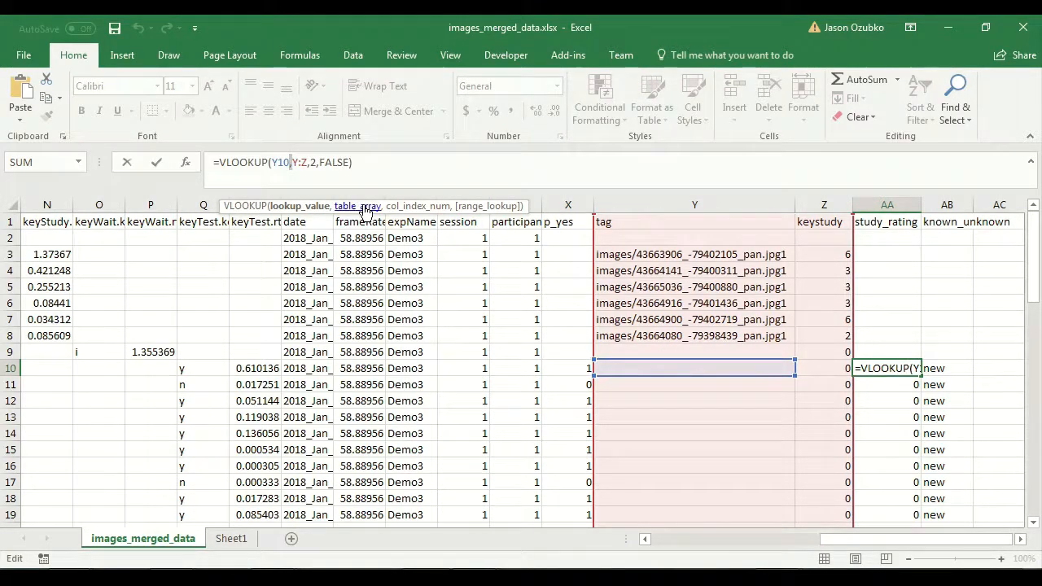
{"action": "key", "text": "BackSpace"}
{"action": "key", "text": "BackSpace"}
{"action": "key", "text": "BackSpace"}
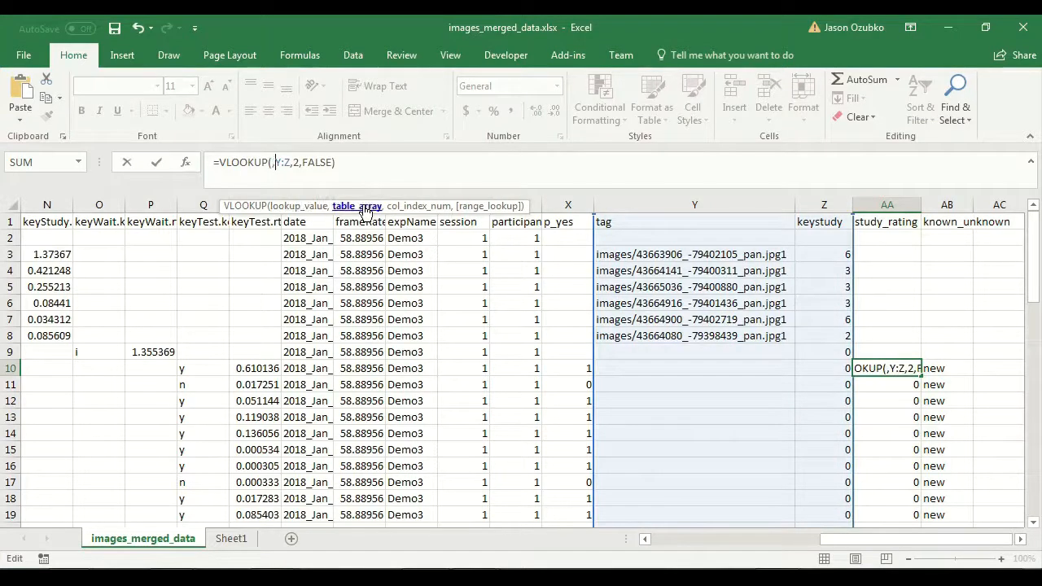
{"action": "type", "text": "conc"}
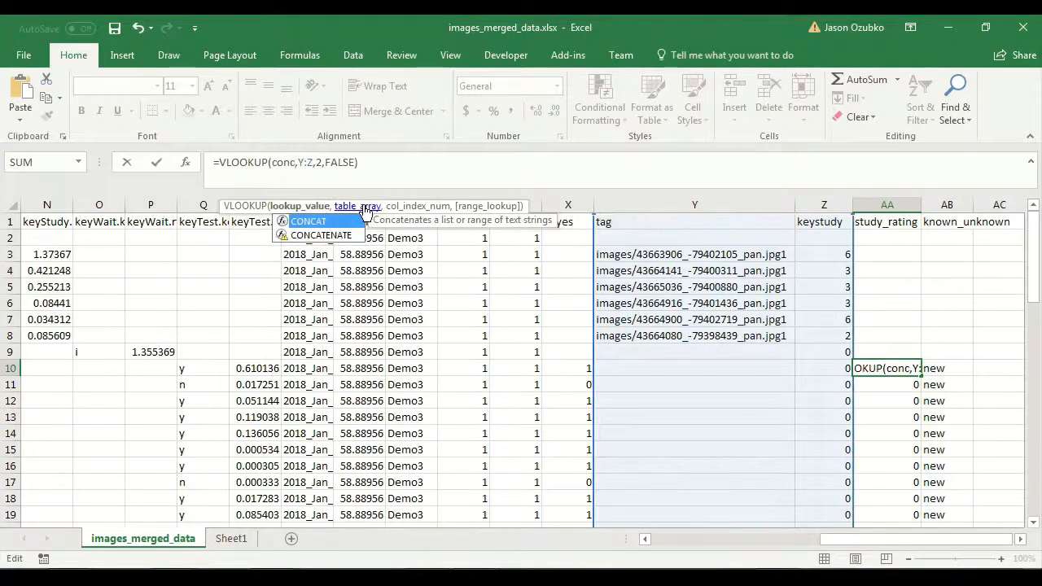
{"action": "double_click", "coordinate": [324, 236]}
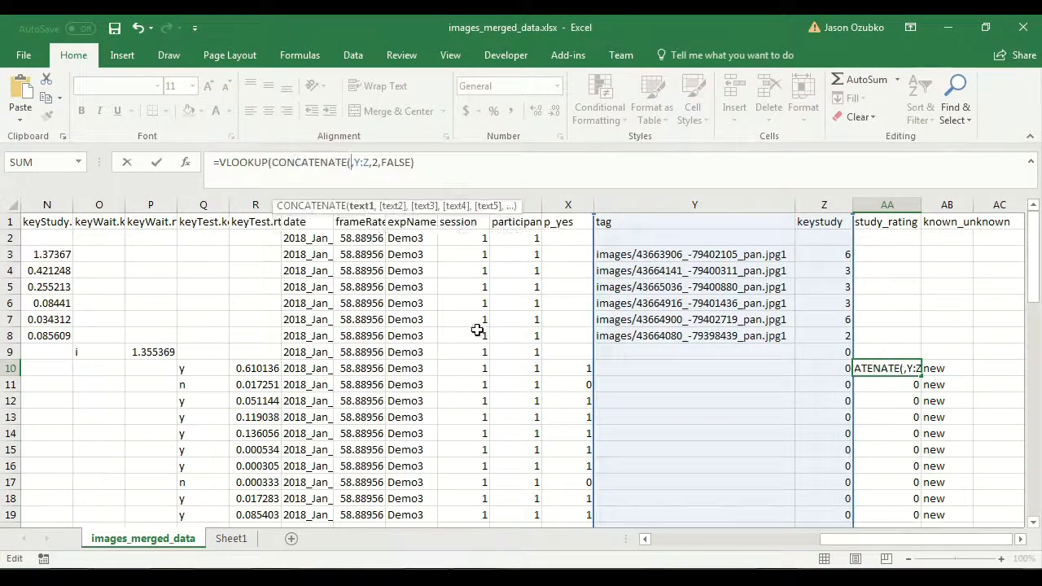
{"action": "left_click_drag", "start_coordinate": [866, 540], "coordinate": [656, 541]}
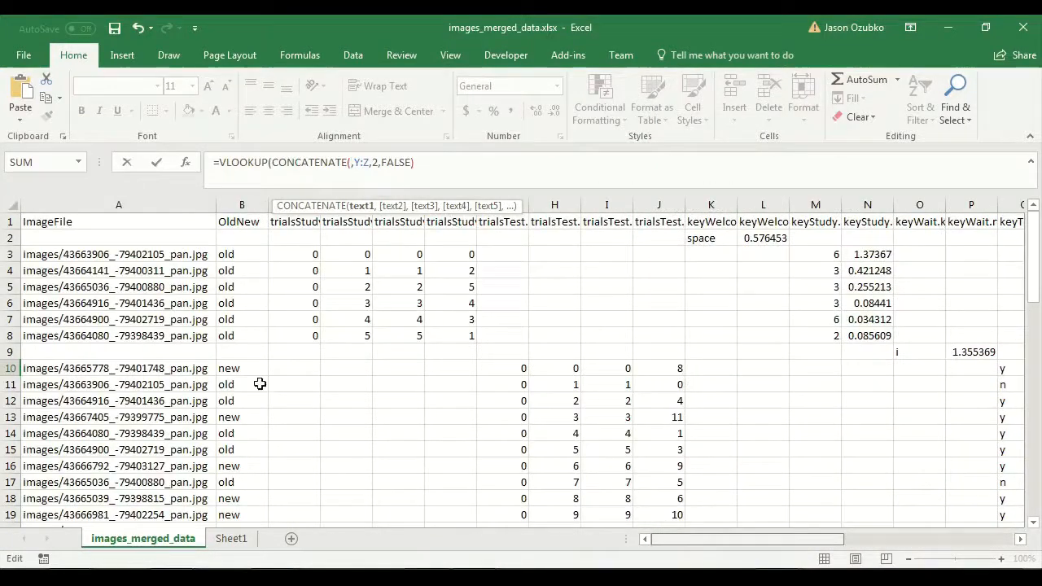
{"action": "left_click", "coordinate": [108, 366]}
{"action": "type", "text": ","}
{"action": "left_click_drag", "start_coordinate": [742, 540], "coordinate": [920, 541]}
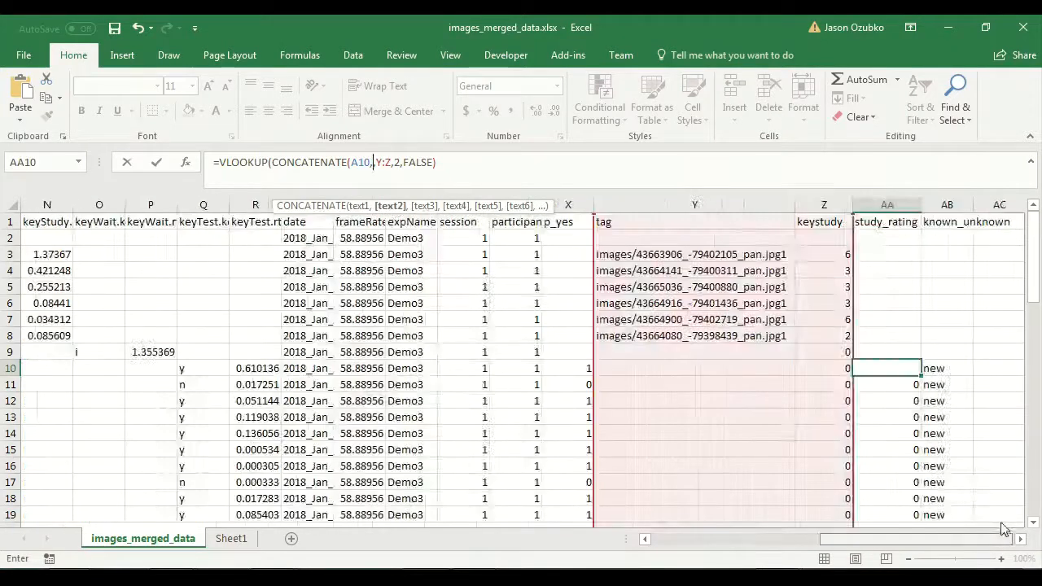
{"action": "left_click", "coordinate": [510, 369]}
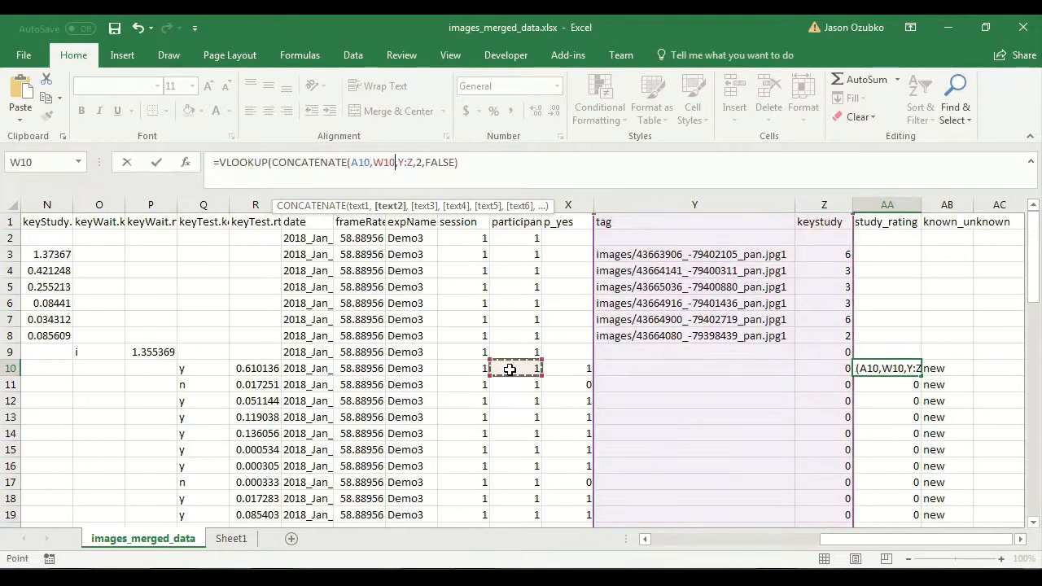
{"action": "type", "text": ")"}
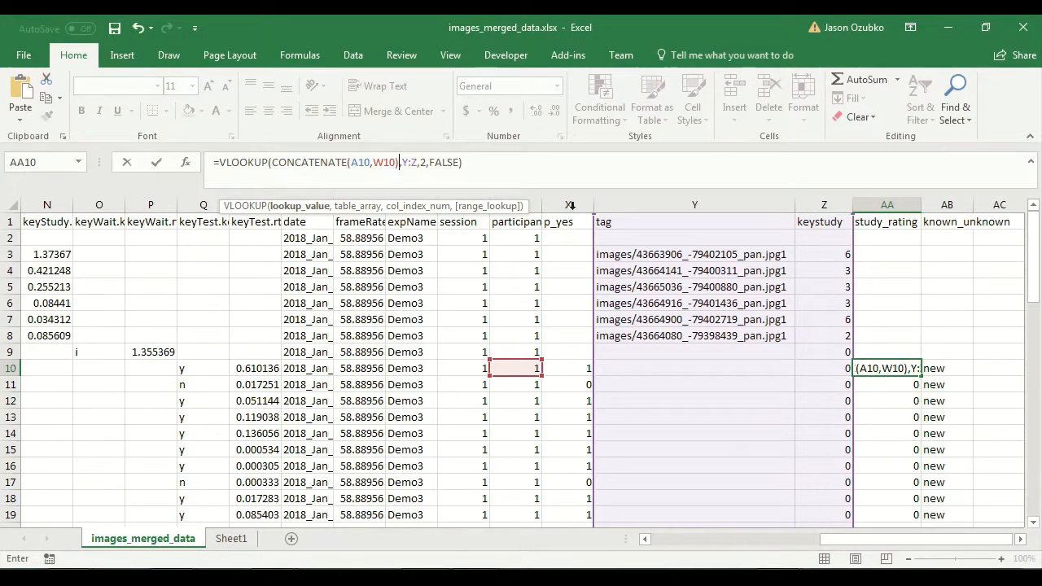
{"action": "left_click_drag", "start_coordinate": [429, 162], "coordinate": [459, 162]}
{"action": "left_click", "coordinate": [459, 162]}
{"action": "key", "text": "Return"}
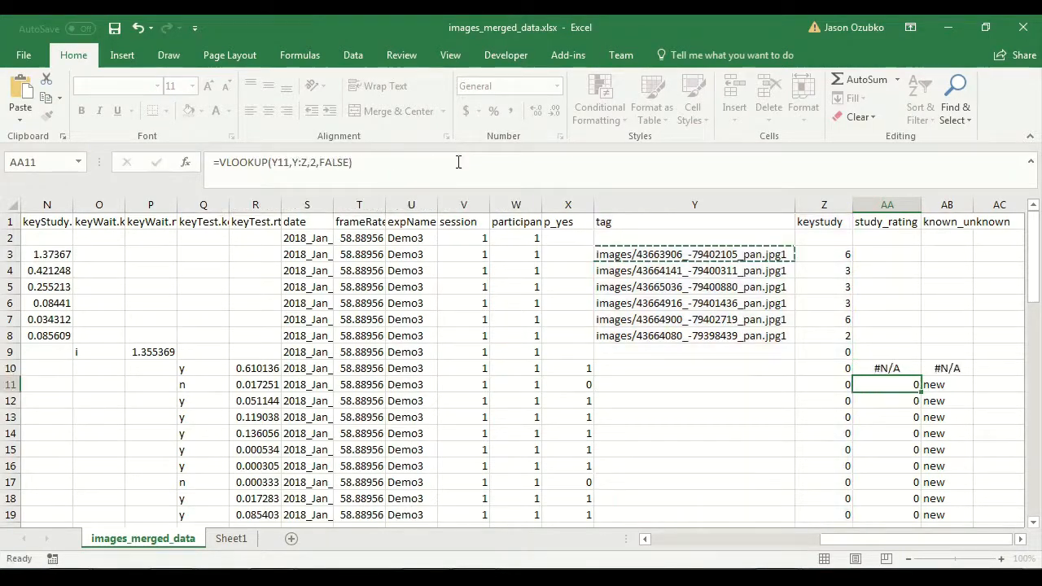
Step: Copy the CONCATENATE-based lookup from AA10 down the study_rating column
{"action": "key", "text": "Up"}
{"action": "key", "text": "ctrl+c"}
{"action": "key", "text": "shift+Down"}
{"action": "key", "text": "ctrl+shift+Down"}
{"action": "key", "text": "ctrl+v"}
{"action": "key", "text": "ctrl+BackSpace"}
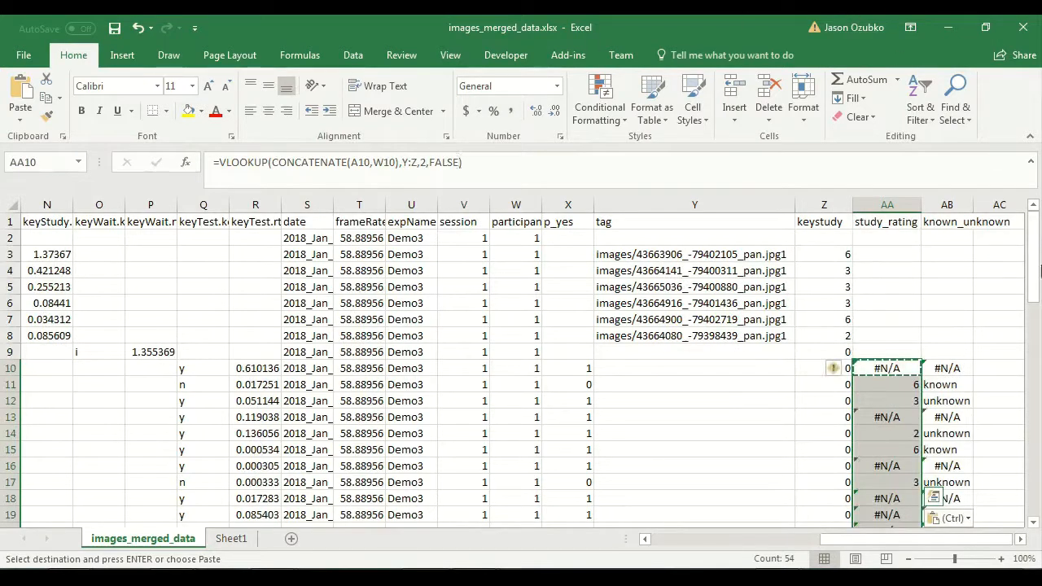
Step: Examine the known_unknown classifications in AB10:AB15, the study tags in Y3:Y8, and the AB10 formula's reference to AA10
{"action": "left_click", "coordinate": [945, 385]}
{"action": "left_click", "coordinate": [945, 395]}
{"action": "left_click", "coordinate": [949, 384]}
{"action": "left_click", "coordinate": [947, 394]}
{"action": "left_click", "coordinate": [937, 434]}
{"action": "left_click", "coordinate": [938, 449]}
{"action": "left_click", "coordinate": [943, 417]}
{"action": "left_click", "coordinate": [946, 368]}
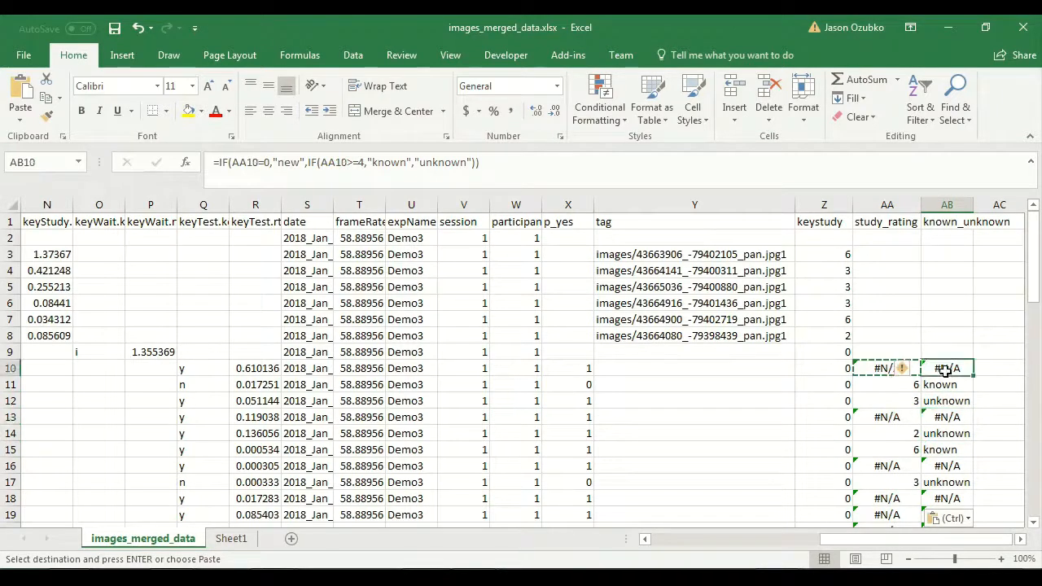
{"action": "left_click_drag", "start_coordinate": [675, 253], "coordinate": [686, 343]}
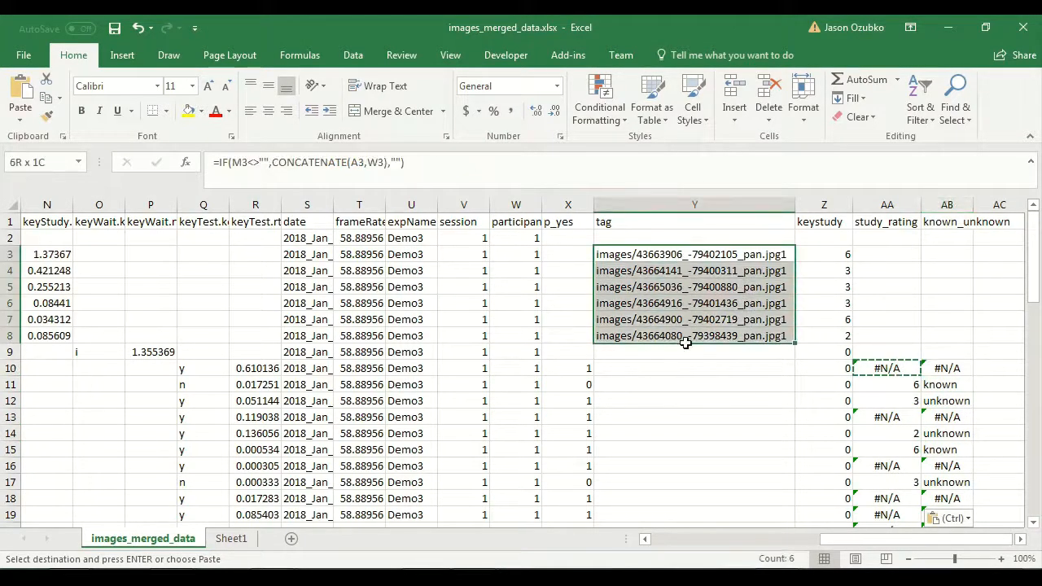
{"action": "left_click", "coordinate": [943, 370]}
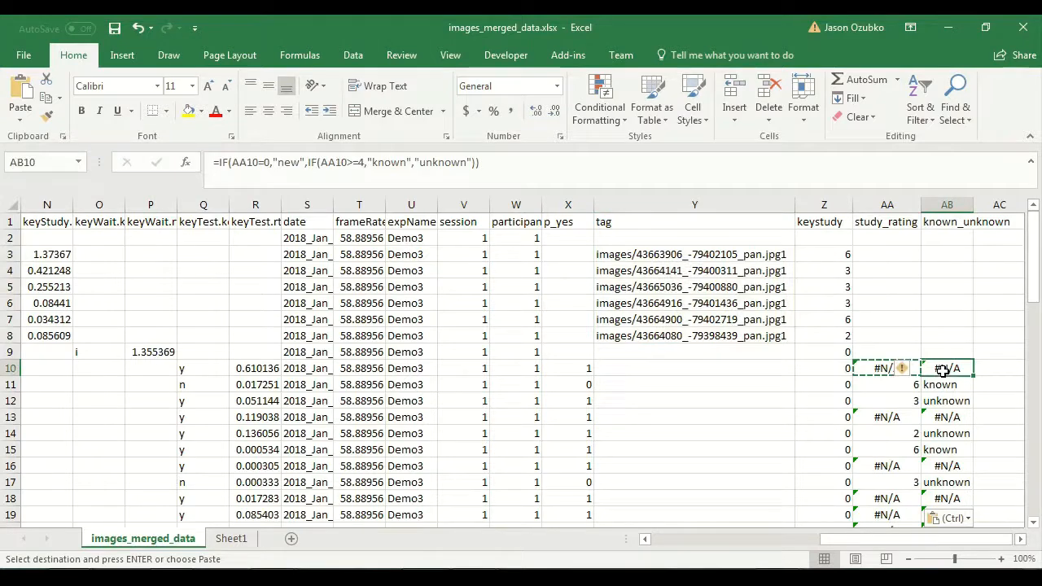
{"action": "left_click", "coordinate": [278, 174]}
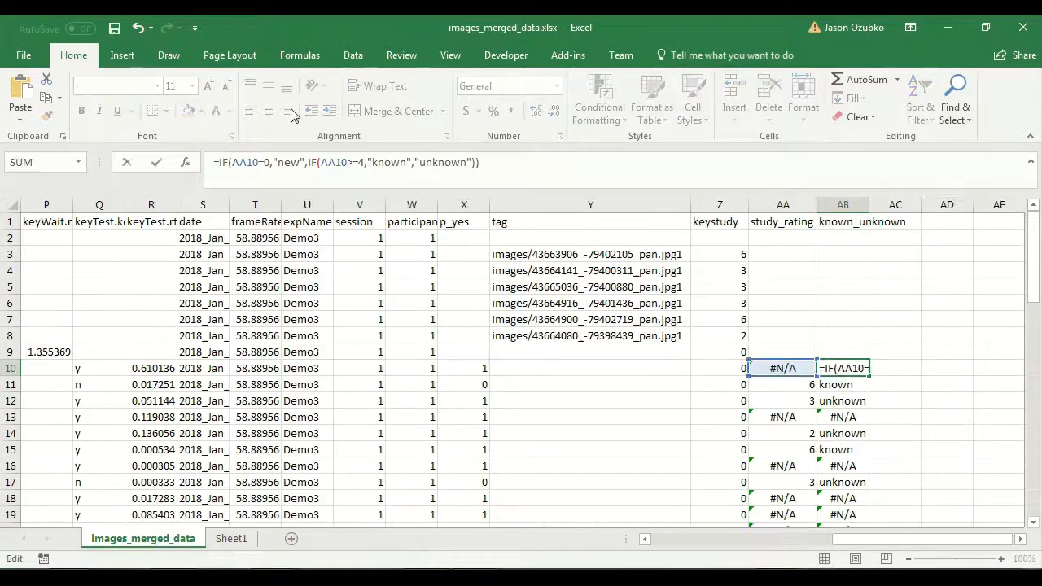
{"action": "key", "text": "Escape"}
Step: Wrap the AA10 lookup in IFNA with a fallback of 0: =IFNA(VLOOKUP(CONCATENATE(A10,W10),Y:Z,2,FALSE),0)
{"action": "left_click", "coordinate": [765, 371]}
{"action": "key", "text": "ctrl+c"}
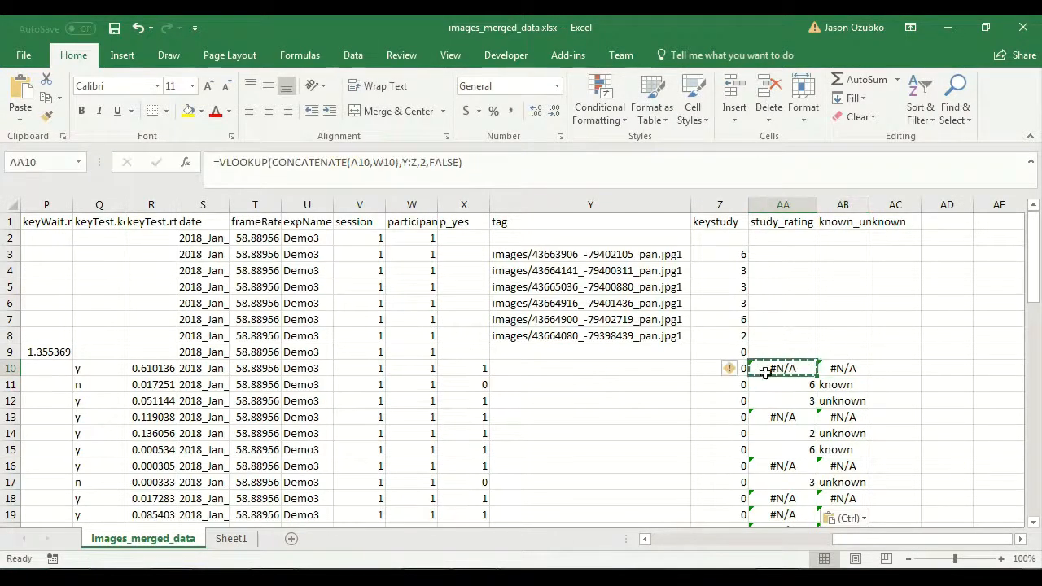
{"action": "left_click", "coordinate": [222, 162]}
{"action": "type", "text": "ifna("}
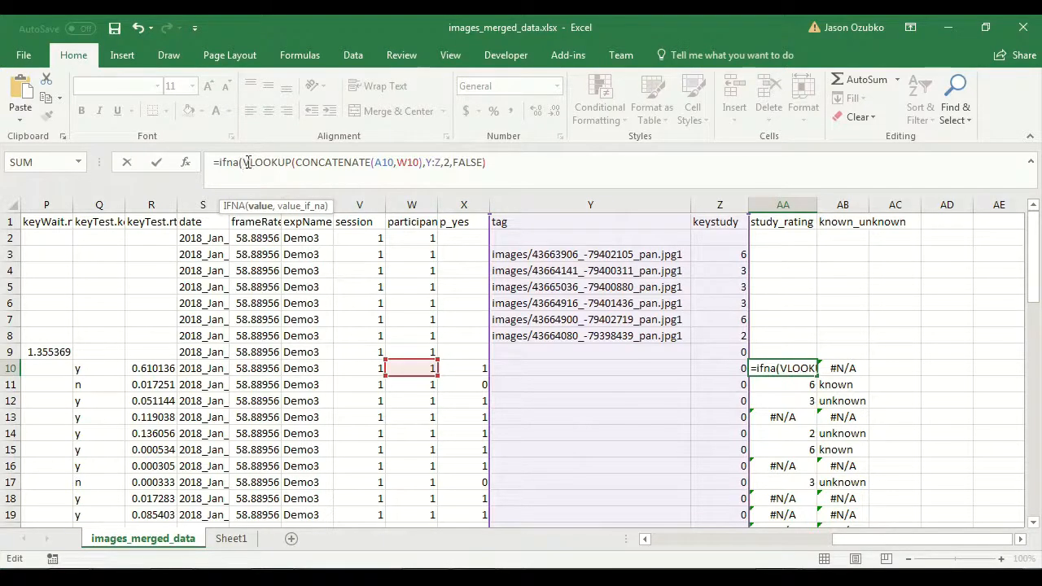
{"action": "left_click_drag", "start_coordinate": [242, 162], "coordinate": [496, 162]}
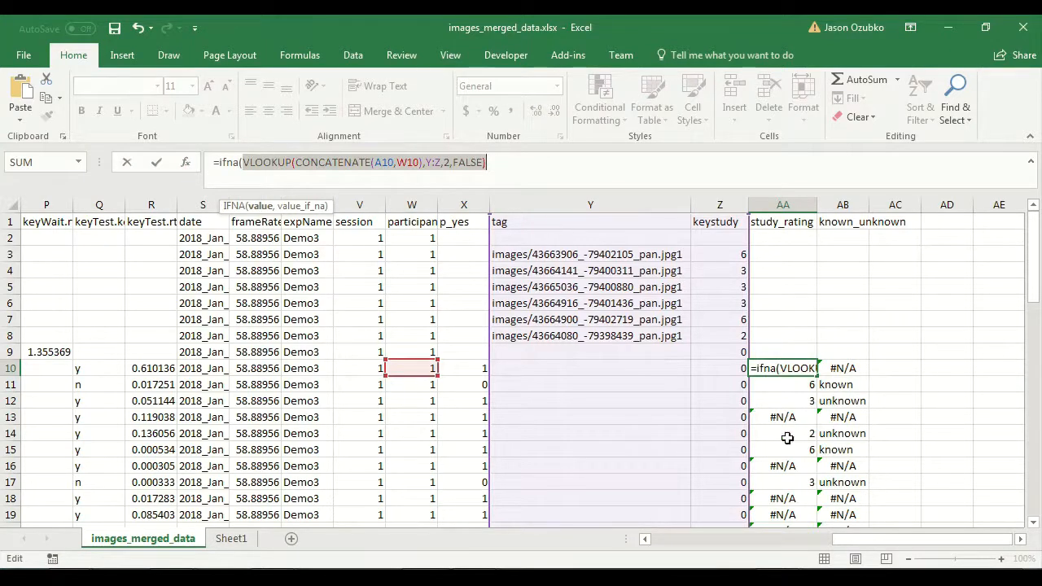
{"action": "left_click", "coordinate": [561, 170]}
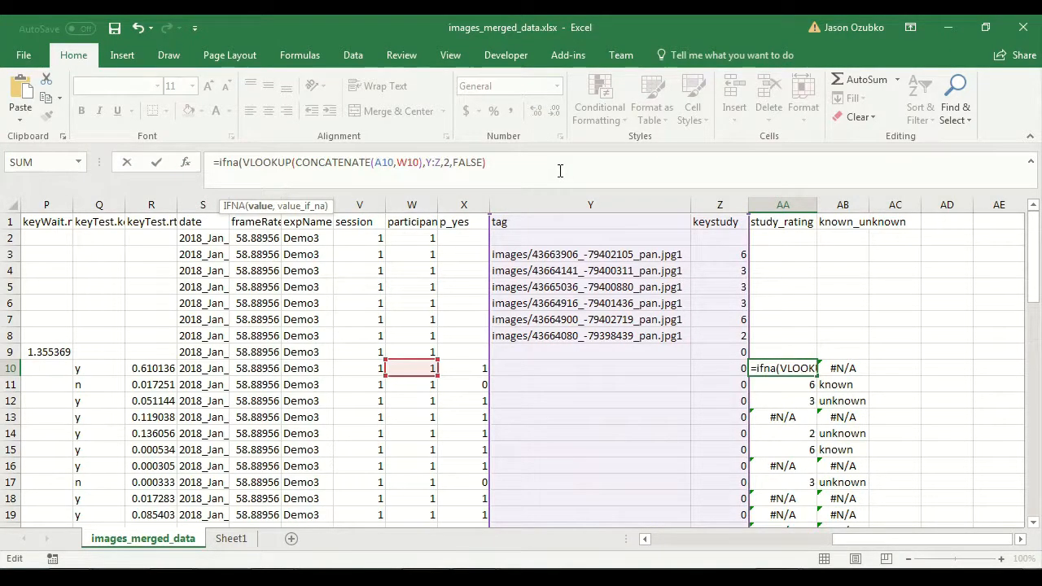
{"action": "type", "text": ",0)"}
{"action": "key", "text": "Return"}
{"action": "key", "text": "Up"}
Step: Compare the plain lookup in AA13 with the IFNA-wrapped lookup in AA10
{"action": "key", "text": "ctrl+c"}
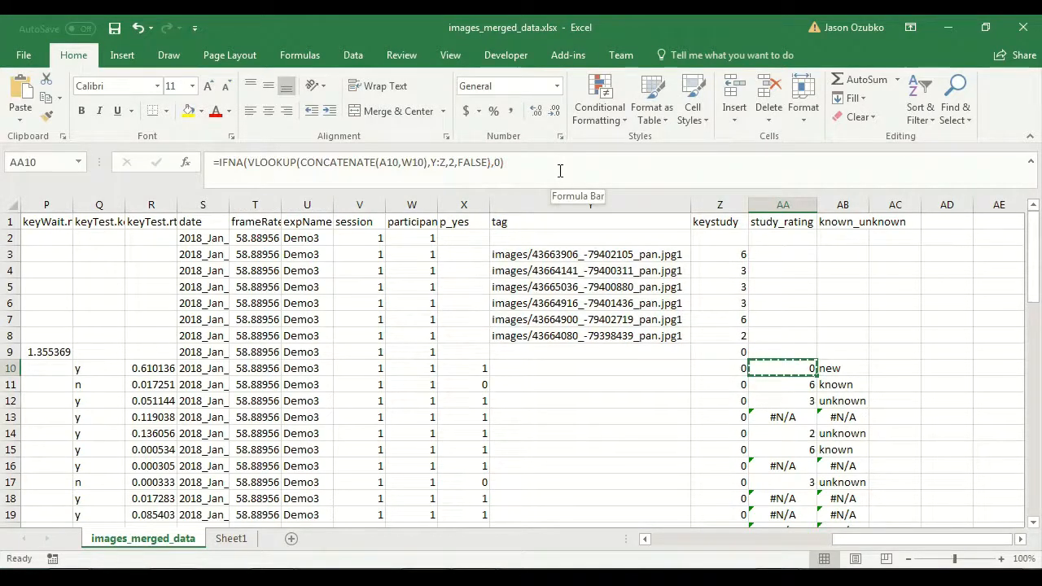
{"action": "key", "text": "shift+Down"}
{"action": "key", "text": "Up"}
{"action": "key", "text": "Down"}
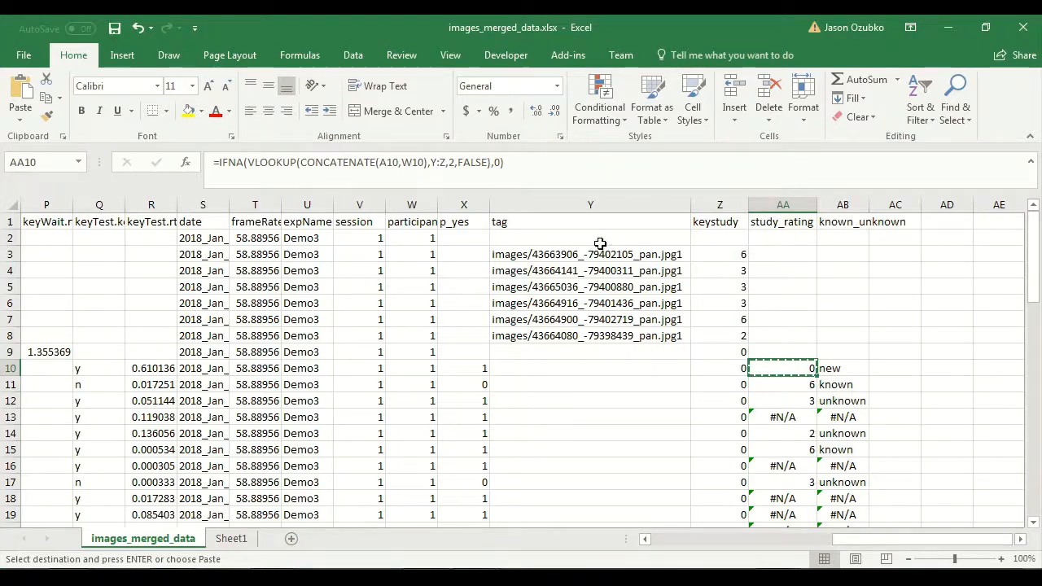
{"action": "left_click", "coordinate": [788, 420]}
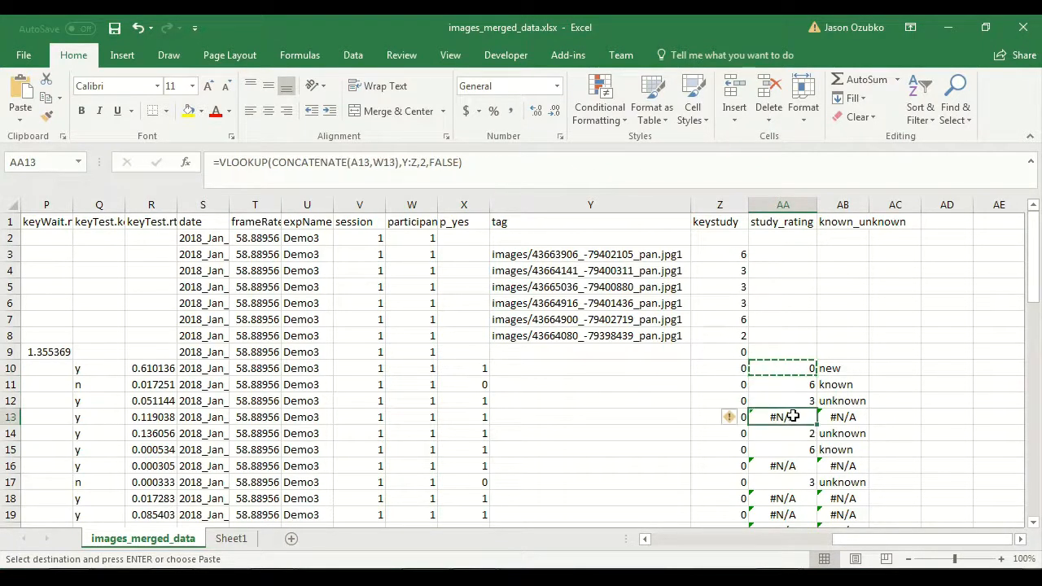
{"action": "left_click", "coordinate": [779, 364]}
{"action": "left_click_drag", "start_coordinate": [247, 162], "coordinate": [490, 163]}
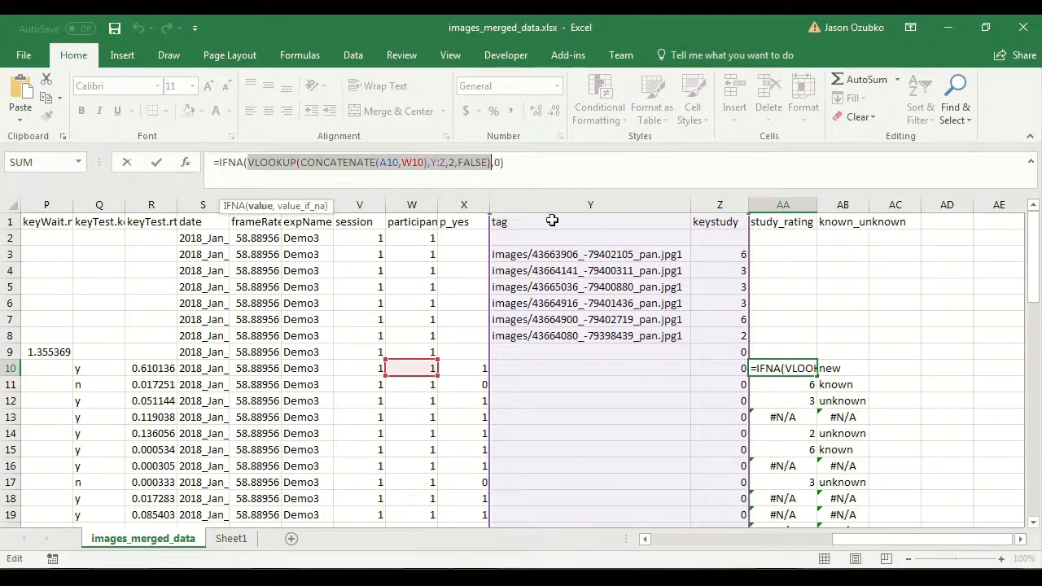
{"action": "key", "text": "Escape"}
Step: Copy the IFNA lookup formula from AA10 down the study_rating column to row 63
{"action": "key", "text": "ctrl+c"}
{"action": "key", "text": "Up"}
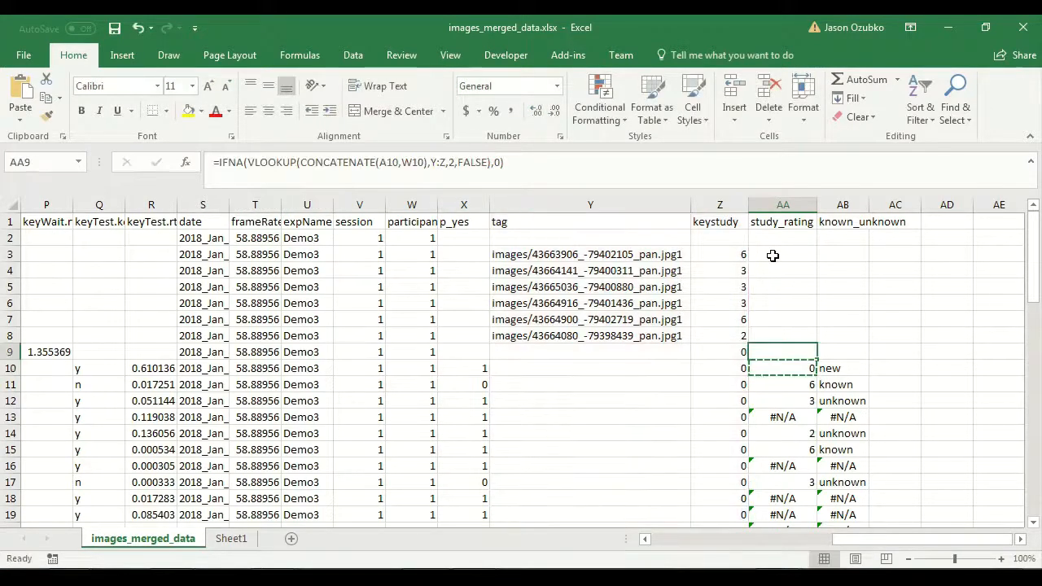
{"action": "key", "text": "Down"}
{"action": "key", "text": "shift+Down"}
{"action": "key", "text": "shift+Page_Down"}
{"action": "key", "text": "shift+Page_Down"}
{"action": "key", "text": "shift+Page_Down"}
{"action": "key", "text": "shift+Page_Down"}
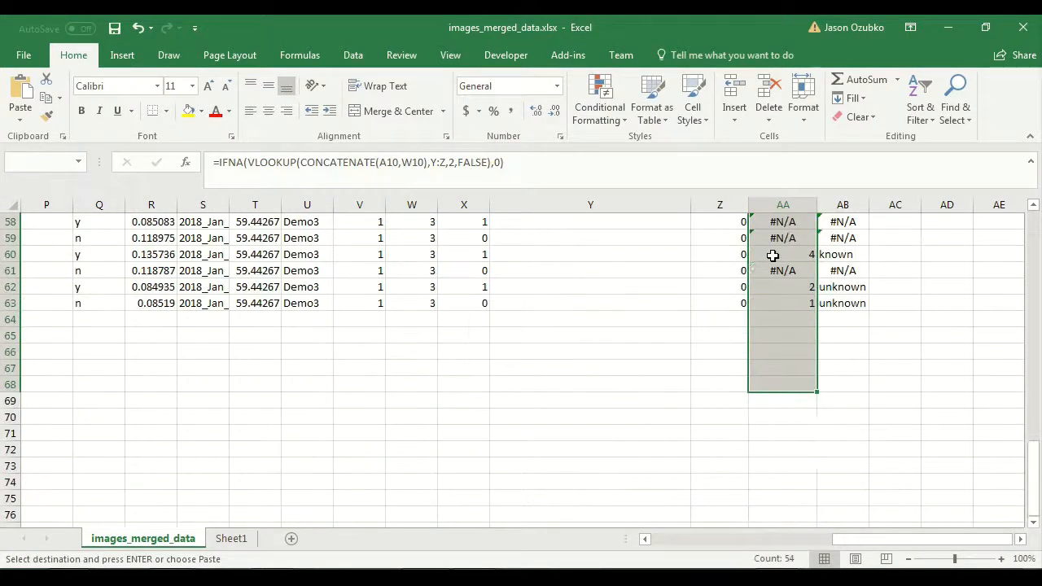
{"action": "key", "text": "shift+Up"}
{"action": "key", "text": "shift+Up"}
{"action": "key", "text": "shift+Up"}
{"action": "key", "text": "shift+Up"}
{"action": "key", "text": "shift+Up"}
{"action": "key", "text": "shift+Up"}
{"action": "key", "text": "shift+Down"}
{"action": "key", "text": "ctrl+v"}
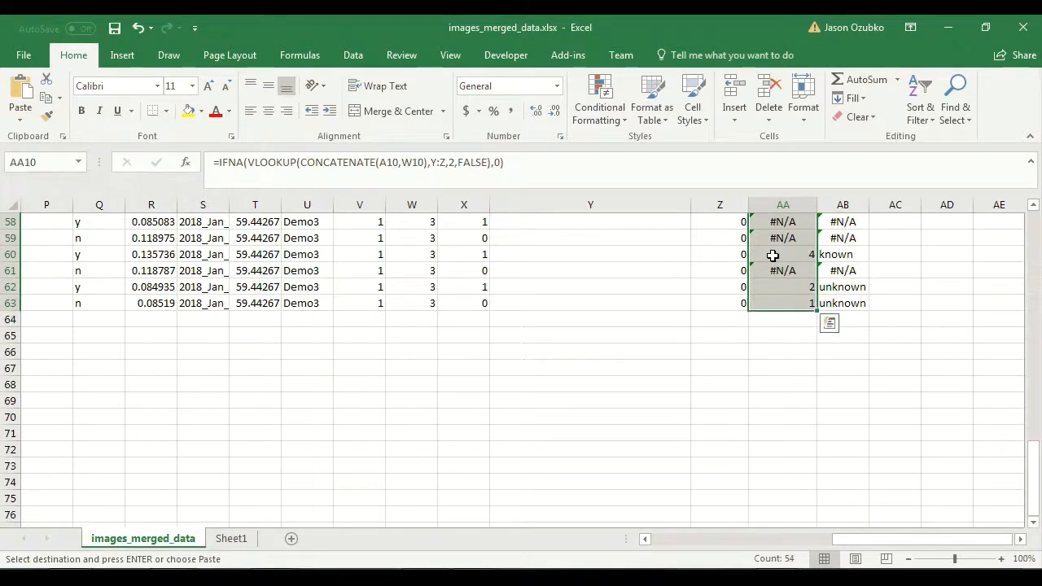
{"action": "scroll", "coordinate": [772, 255], "scroll_direction": "up", "scroll_amount": 20}
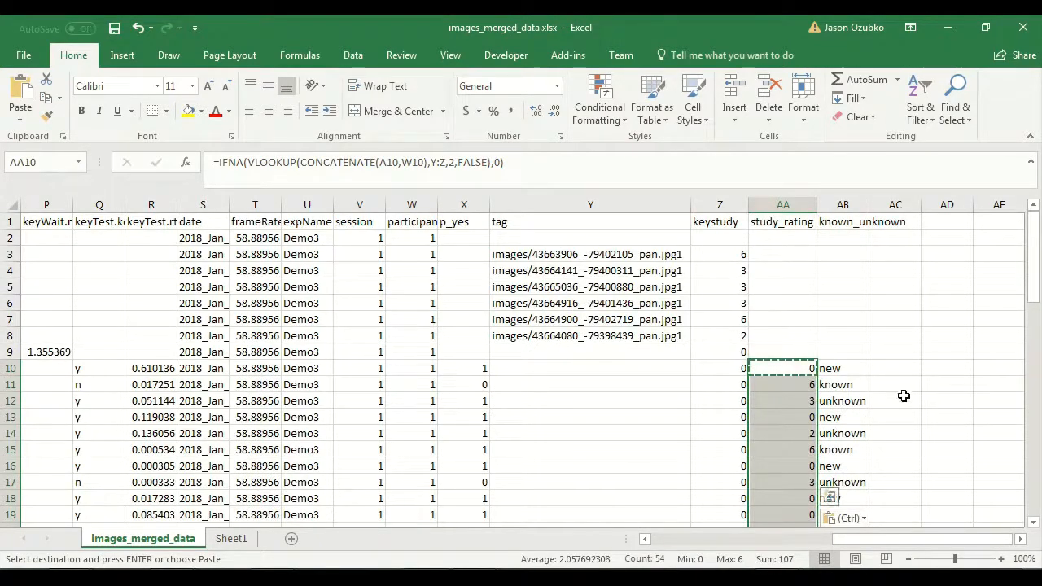
Step: Review the study_rating and known_unknown results against the tag and keystudy values for study and test rows
{"action": "left_click", "coordinate": [904, 395]}
{"action": "scroll", "coordinate": [906, 396], "scroll_direction": "down", "scroll_amount": 2}
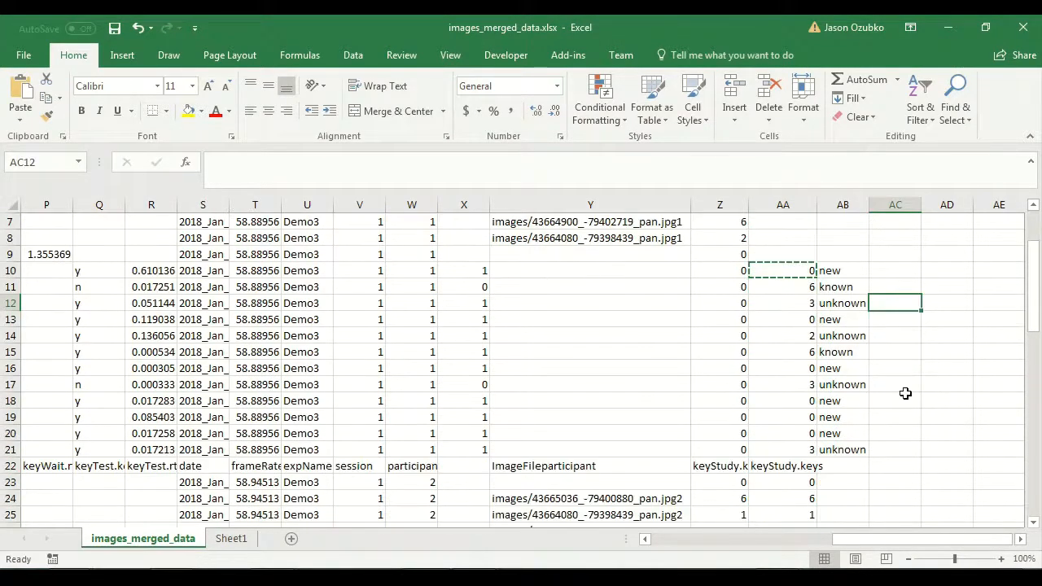
{"action": "scroll", "coordinate": [905, 394], "scroll_direction": "up", "scroll_amount": 2}
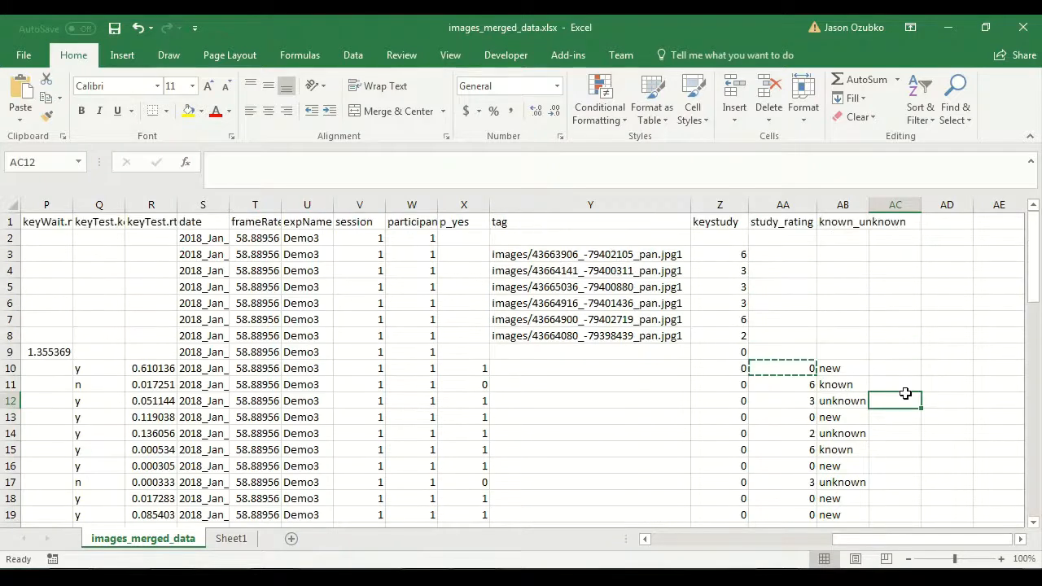
{"action": "left_click", "coordinate": [830, 368]}
{"action": "left_click", "coordinate": [760, 368]}
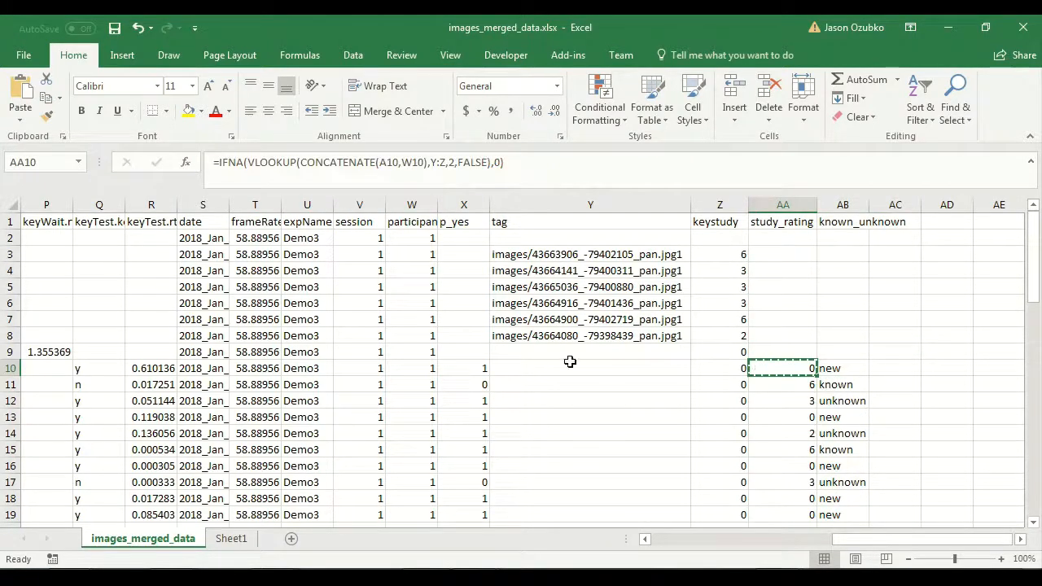
{"action": "left_click", "coordinate": [564, 363]}
{"action": "left_click_drag", "start_coordinate": [643, 380], "coordinate": [718, 366]}
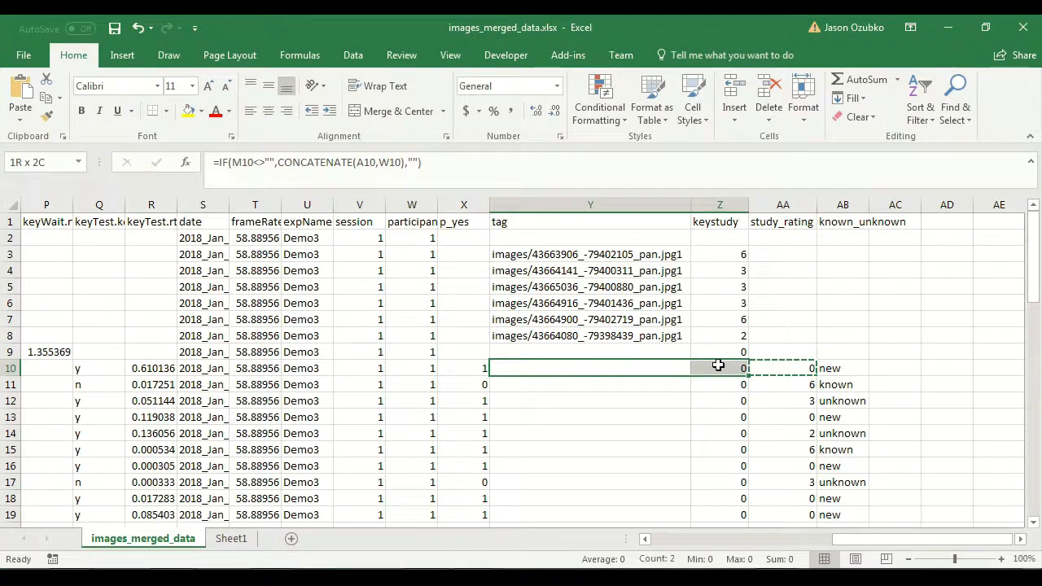
{"action": "left_click", "coordinate": [791, 365]}
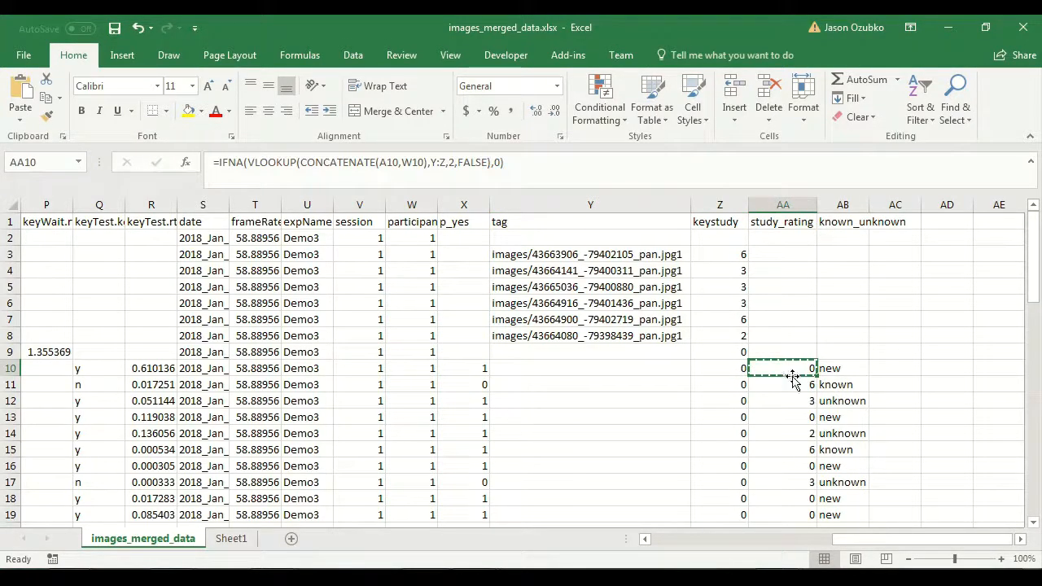
{"action": "left_click", "coordinate": [581, 243]}
{"action": "left_click", "coordinate": [578, 253]}
{"action": "left_click_drag", "start_coordinate": [624, 255], "coordinate": [779, 251]}
{"action": "left_click", "coordinate": [714, 414]}
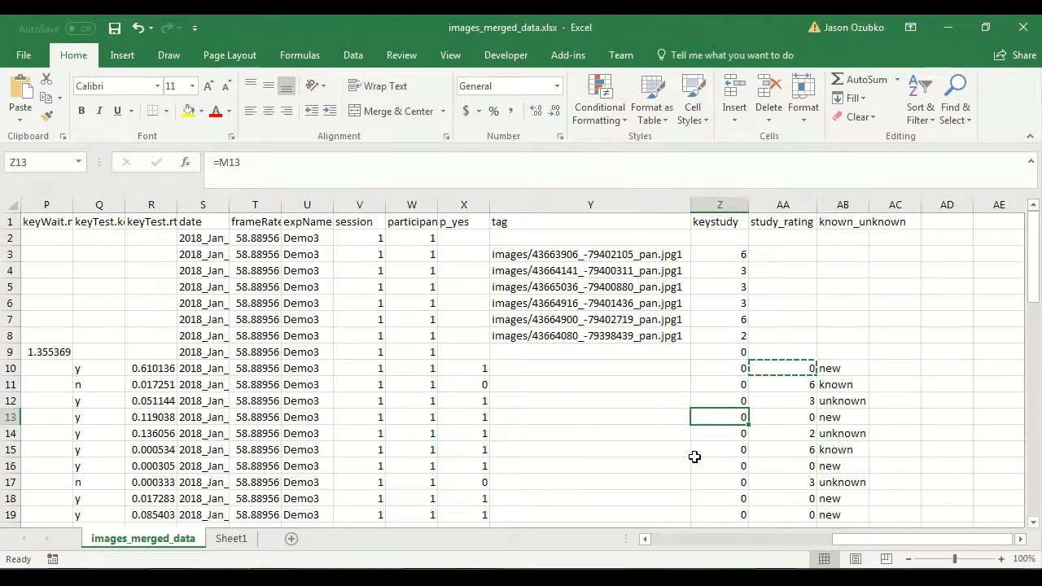
Step: Examine the known_unknown formula in AB11 against the study_rating values and check the PivotTable on Sheet1
{"action": "left_click_drag", "start_coordinate": [782, 368], "coordinate": [861, 360]}
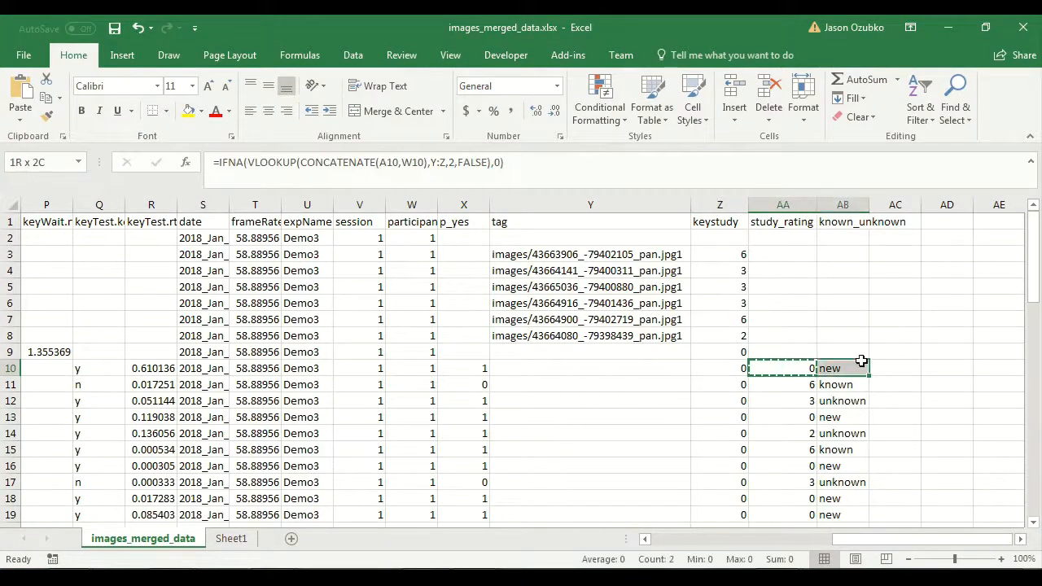
{"action": "key", "text": "Down"}
{"action": "key", "text": "Right"}
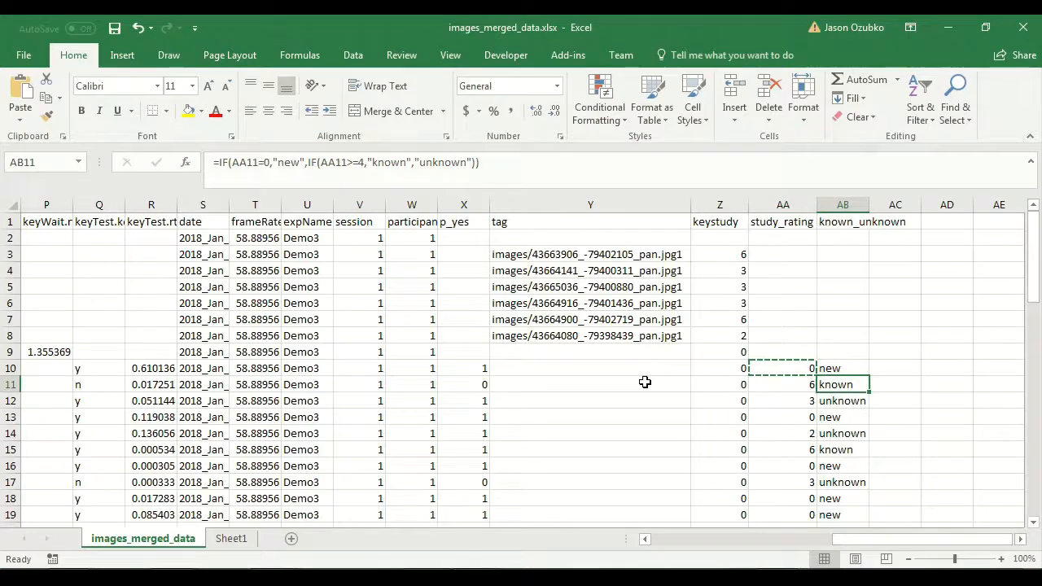
{"action": "scroll", "coordinate": [645, 382], "scroll_direction": "down", "scroll_amount": 5}
{"action": "scroll", "coordinate": [644, 381], "scroll_direction": "up", "scroll_amount": 5}
{"action": "mouse_move", "coordinate": [936, 540]}
{"action": "left_mouse_down"}
{"action": "mouse_move", "coordinate": [735, 540]}
{"action": "mouse_move", "coordinate": [937, 540]}
{"action": "left_mouse_up"}
{"action": "mouse_move", "coordinate": [913, 549]}
{"action": "left_mouse_down"}
{"action": "mouse_move", "coordinate": [733, 549]}
{"action": "mouse_move", "coordinate": [914, 549]}
{"action": "left_mouse_up"}
{"action": "left_click", "coordinate": [231, 538]}
{"action": "left_click", "coordinate": [137, 539]}
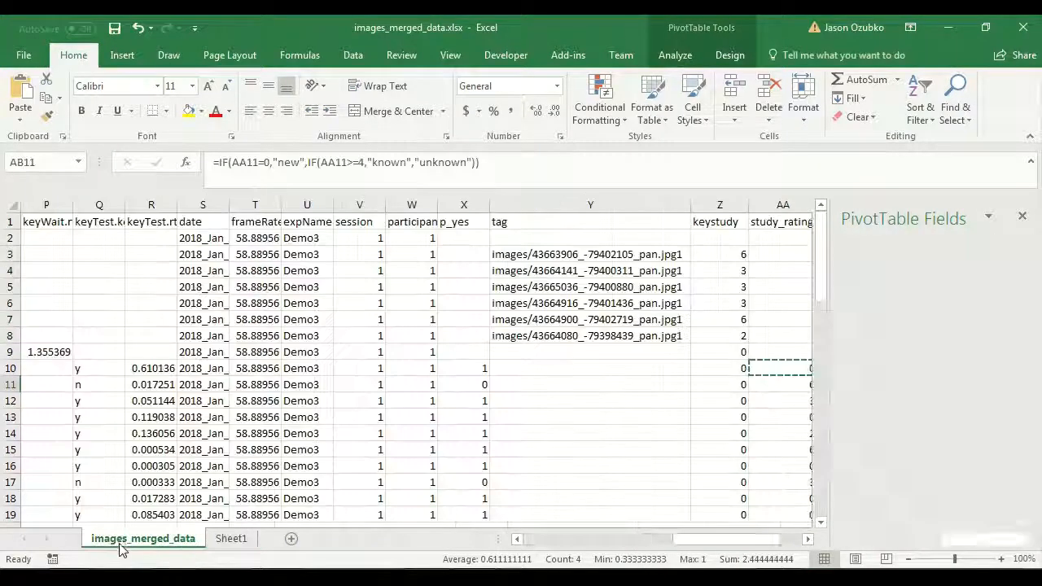
Step: Examine the tag formulas in Y10 and Y11 and compare the tag column across the study and test rows
{"action": "left_click", "coordinate": [558, 386]}
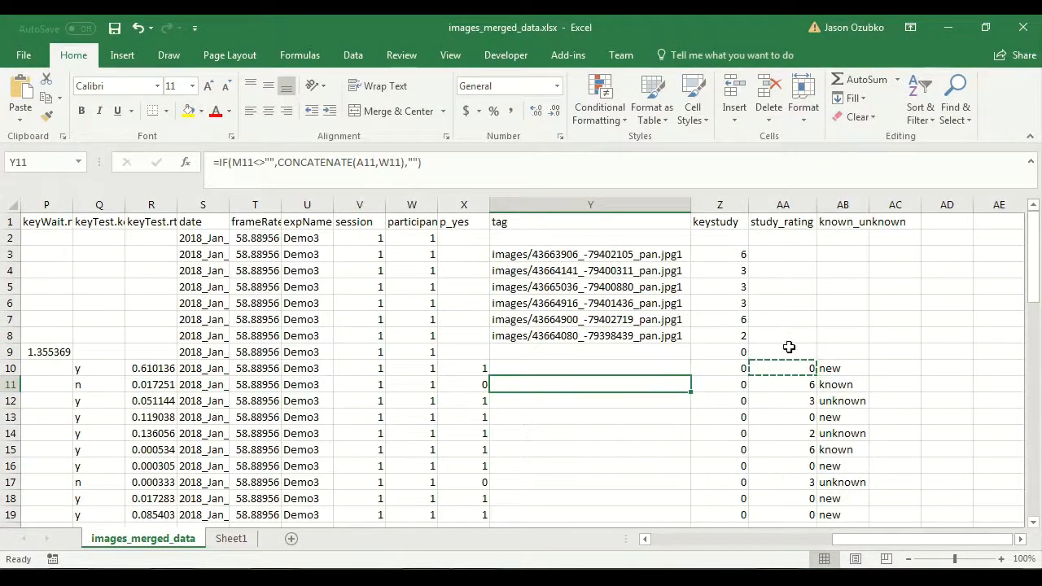
{"action": "left_click", "coordinate": [604, 367]}
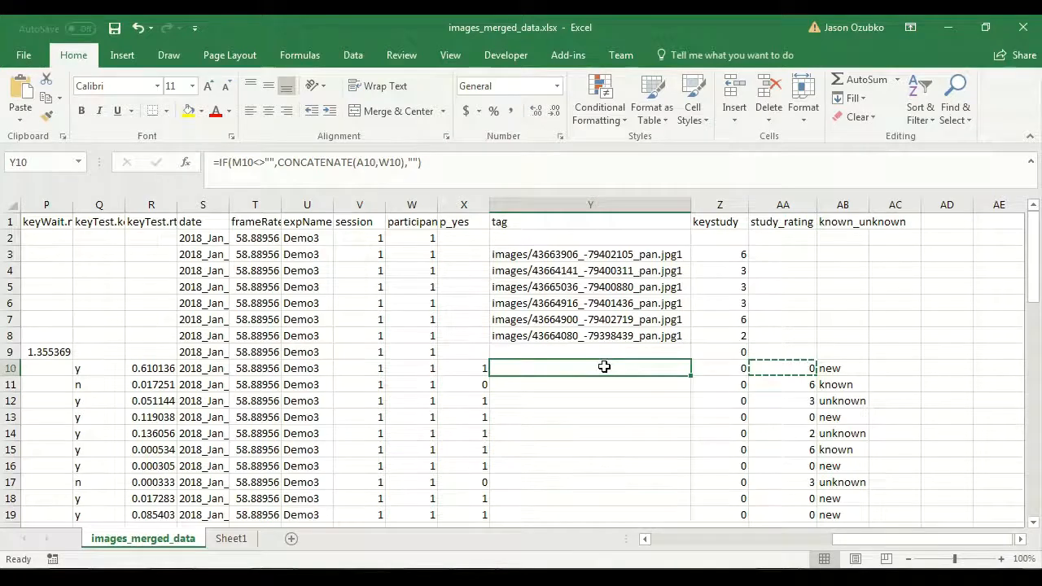
{"action": "scroll", "coordinate": [604, 367], "scroll_direction": "down", "scroll_amount": 5}
{"action": "scroll", "coordinate": [604, 367], "scroll_direction": "up", "scroll_amount": 5}
{"action": "scroll", "coordinate": [604, 367], "scroll_direction": "down", "scroll_amount": 4}
{"action": "scroll", "coordinate": [604, 367], "scroll_direction": "up", "scroll_amount": 3}
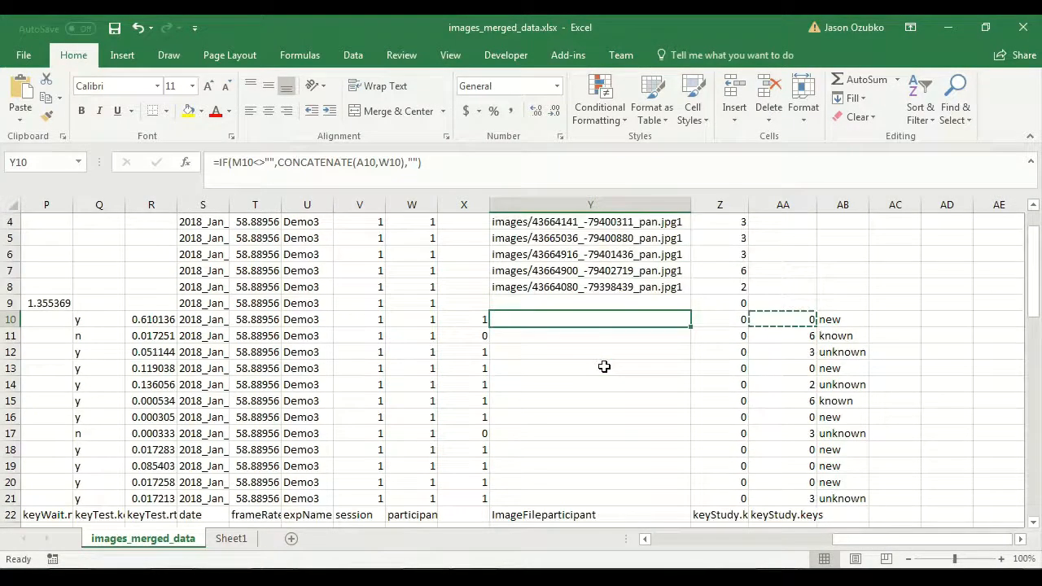
{"action": "scroll", "coordinate": [789, 428], "scroll_direction": "left", "scroll_amount": 2}
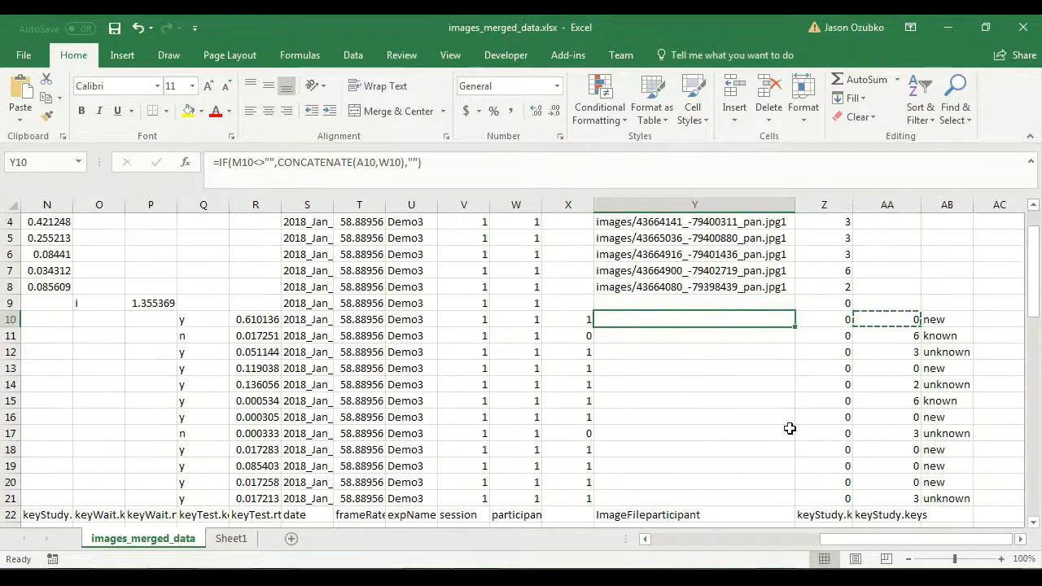